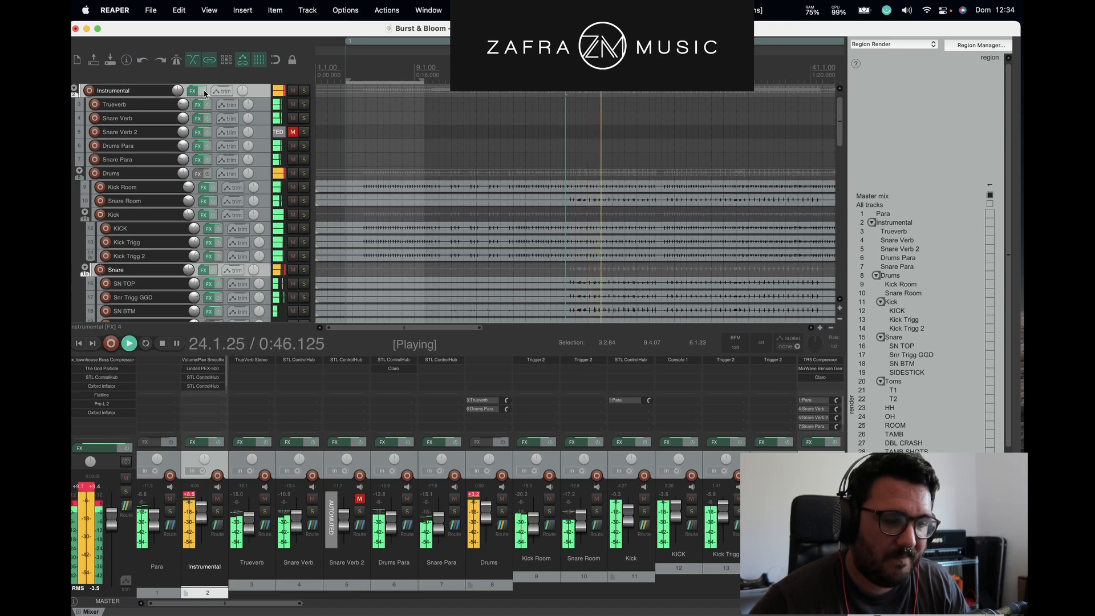
# Step: Check the snare group and its tracks while the mix plays, and stop the playback
pyautogui.scroll(-4, 293, 163)
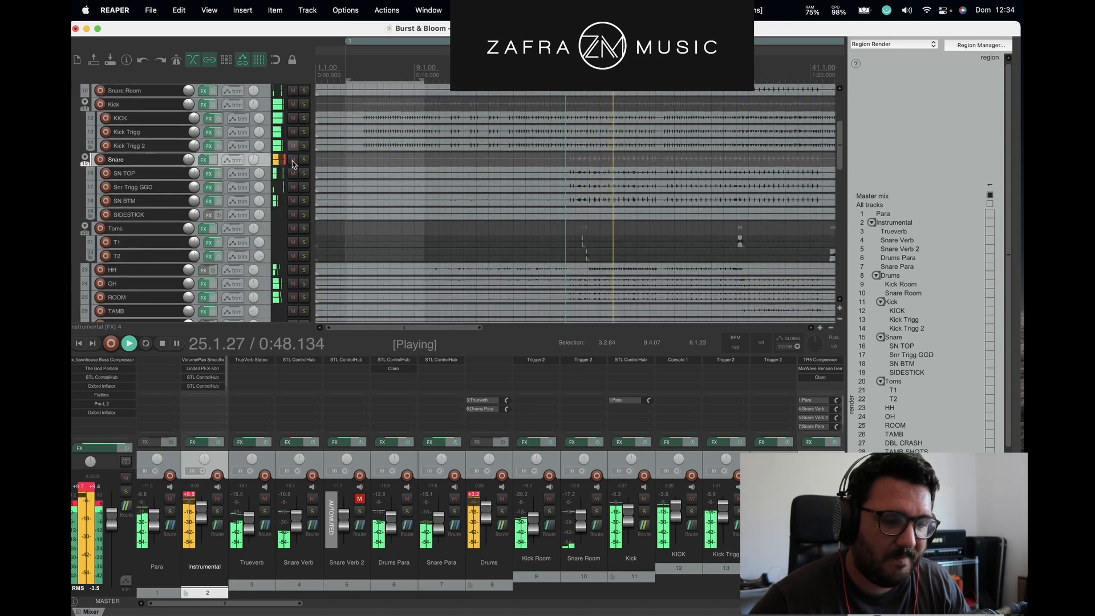
pyautogui.press('space')
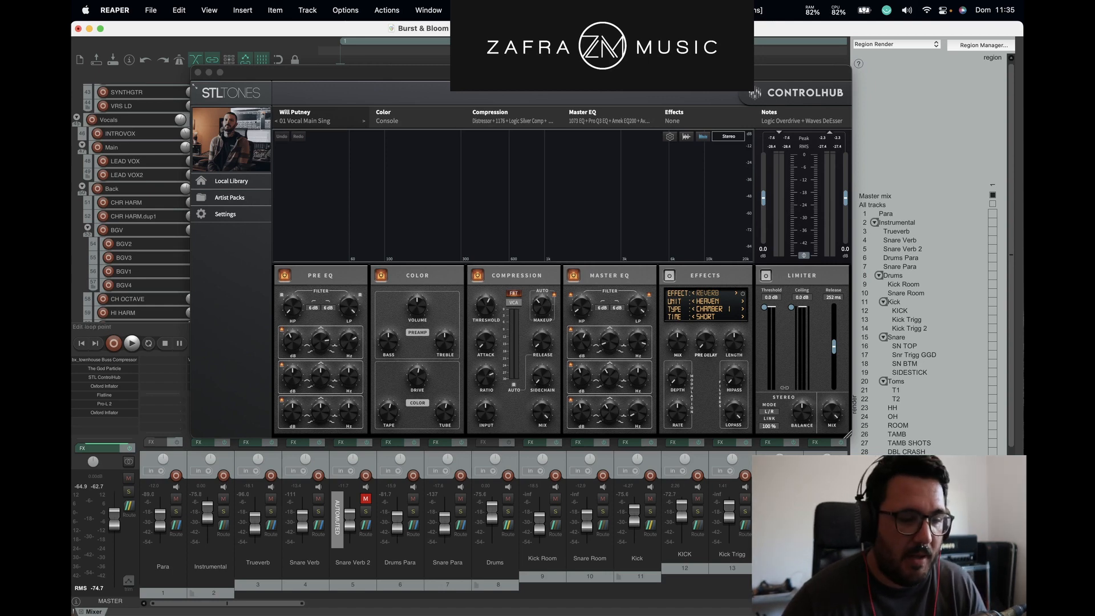
# Step: Reposition the ControlHub plug-in window and view its list of installed artist packs
pyautogui.moveTo(536, 72); pyautogui.dragTo(558, 61)
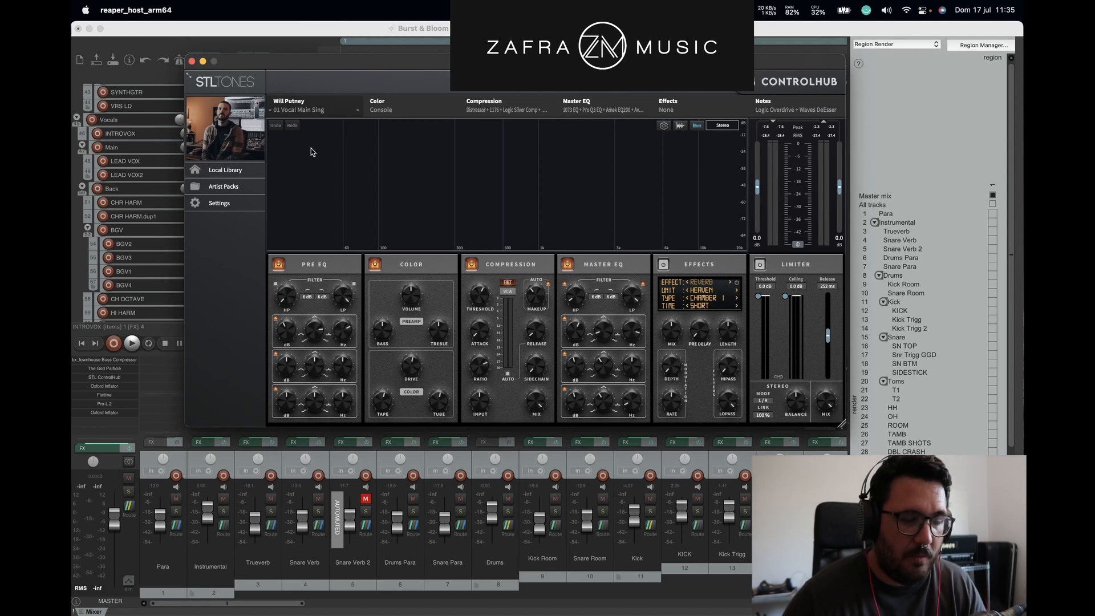
pyautogui.click(227, 188)
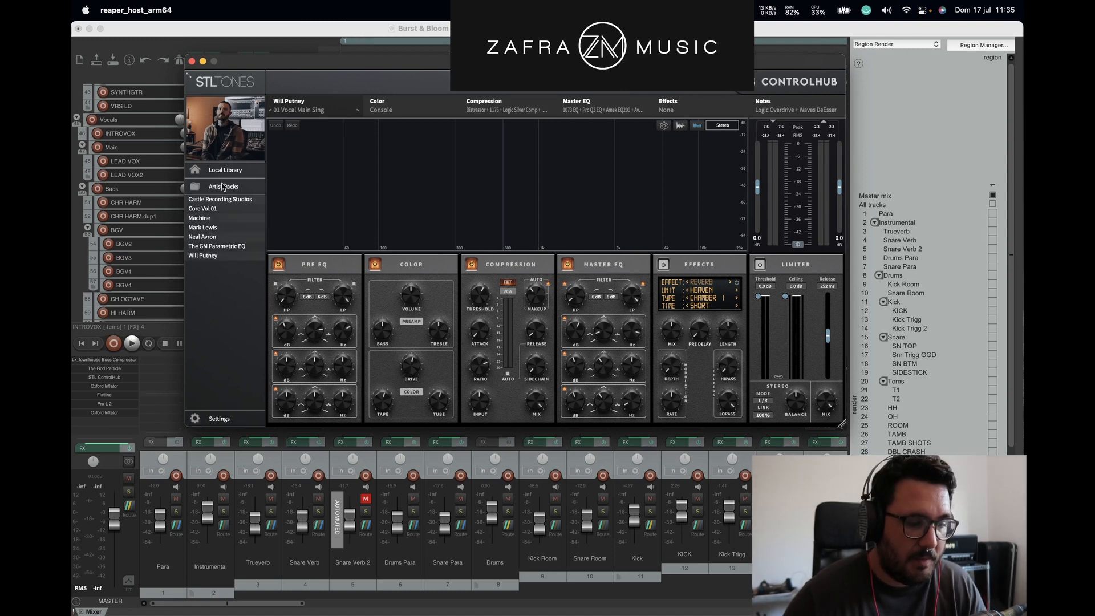
pyautogui.click(225, 187)
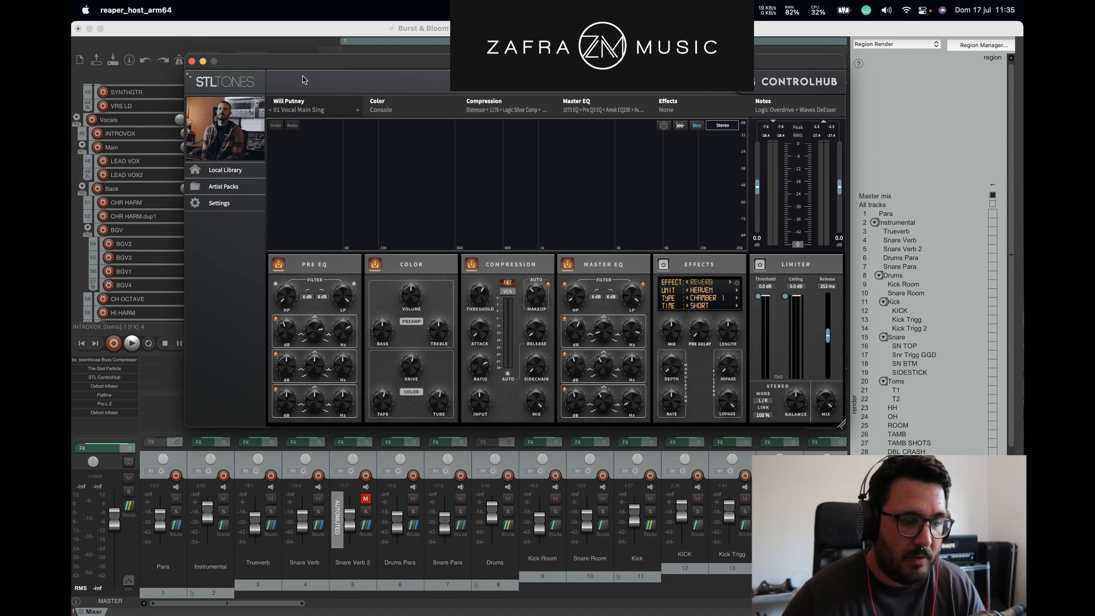
pyautogui.moveTo(303, 72); pyautogui.dragTo(415, 72)
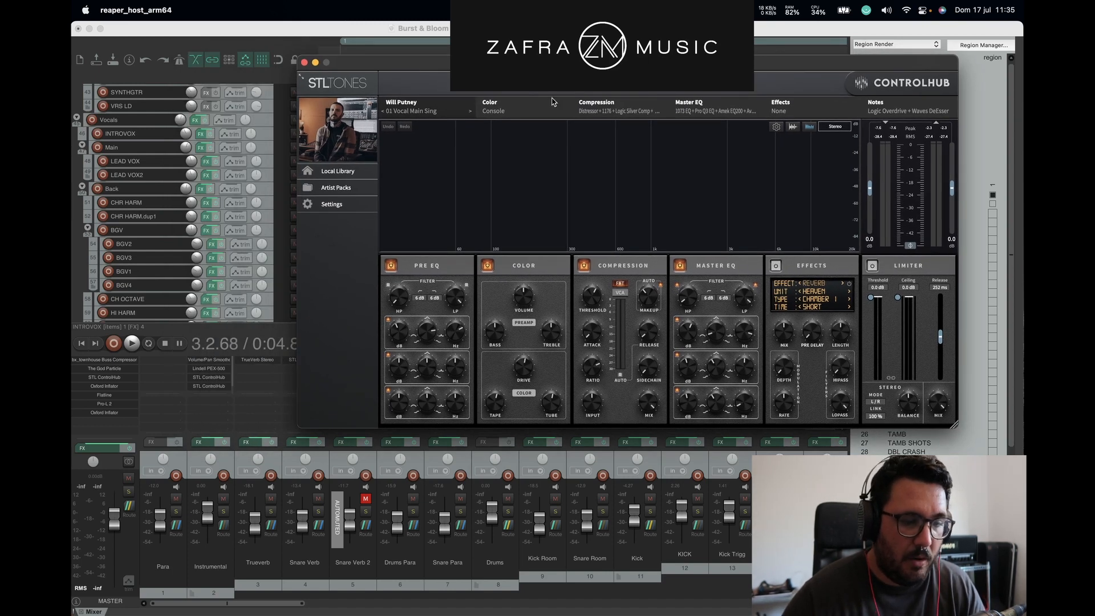
pyautogui.moveTo(544, 63); pyautogui.dragTo(454, 61)
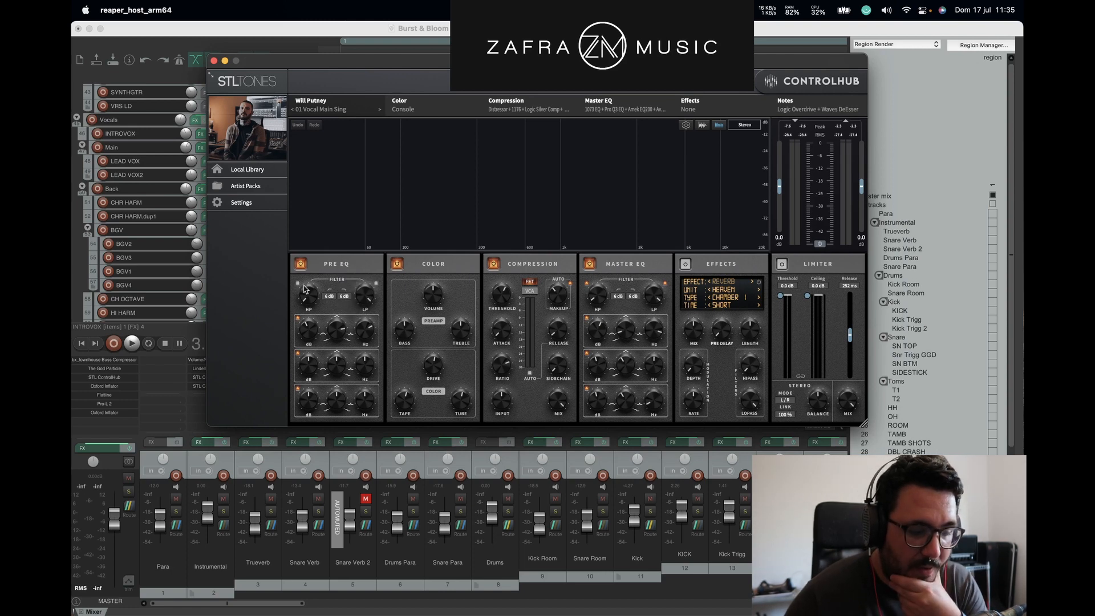
# Step: Explore the Pre EQ's high-pass filter and first band frequency controls, and the Color section's Tube control
pyautogui.moveTo(307, 295); pyautogui.dragTo(305, 329)
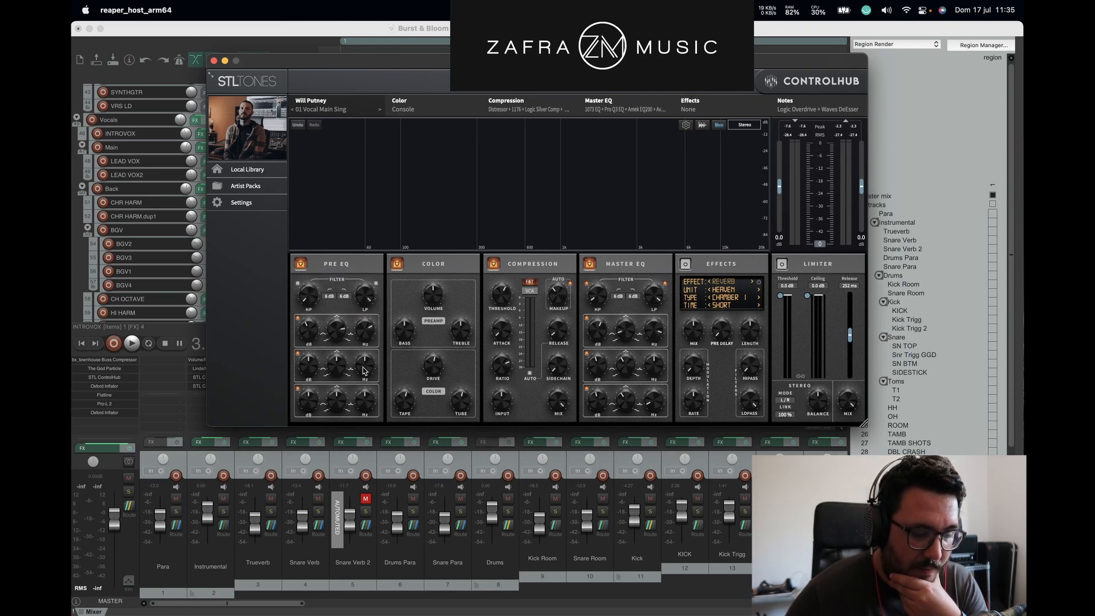
pyautogui.moveTo(368, 337)
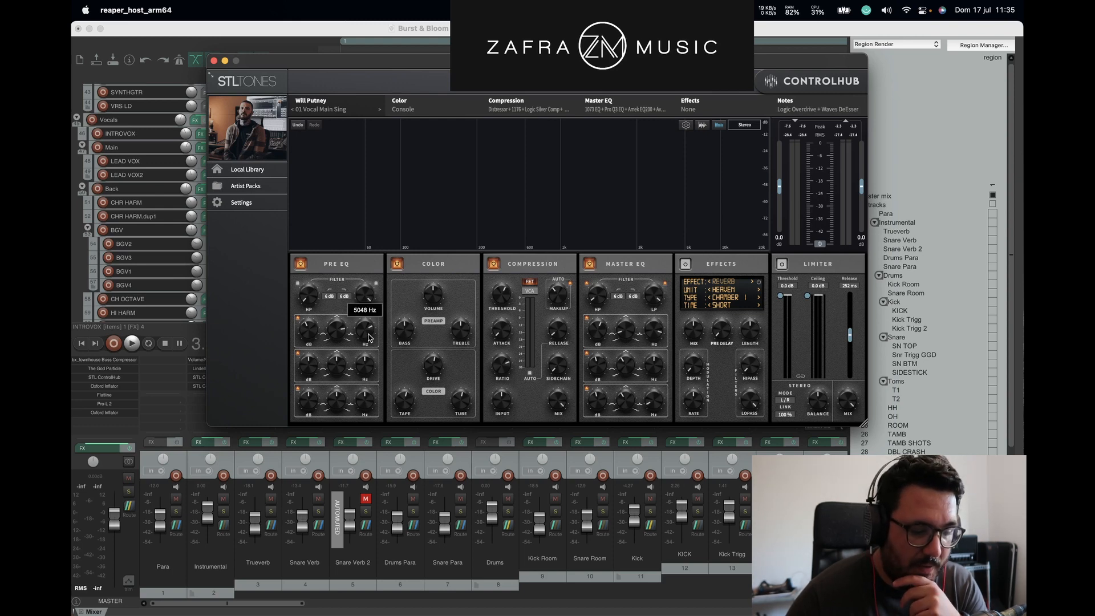
pyautogui.moveTo(369, 338)
pyautogui.mouseDown()
pyautogui.moveTo(361, 252)
pyautogui.moveTo(365, 334)
pyautogui.mouseUp()
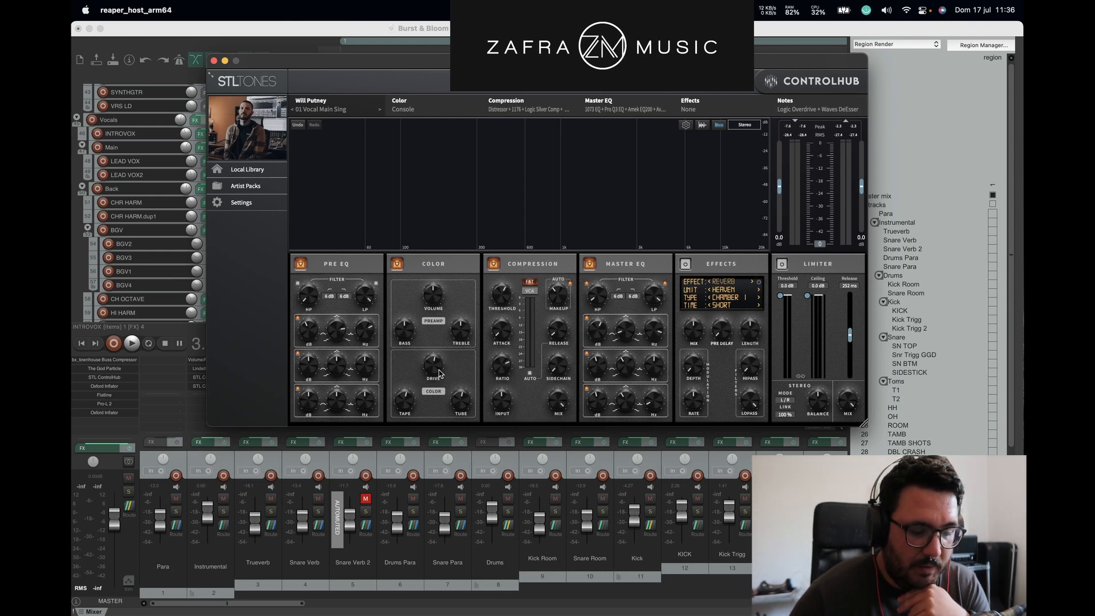
pyautogui.moveTo(465, 404)
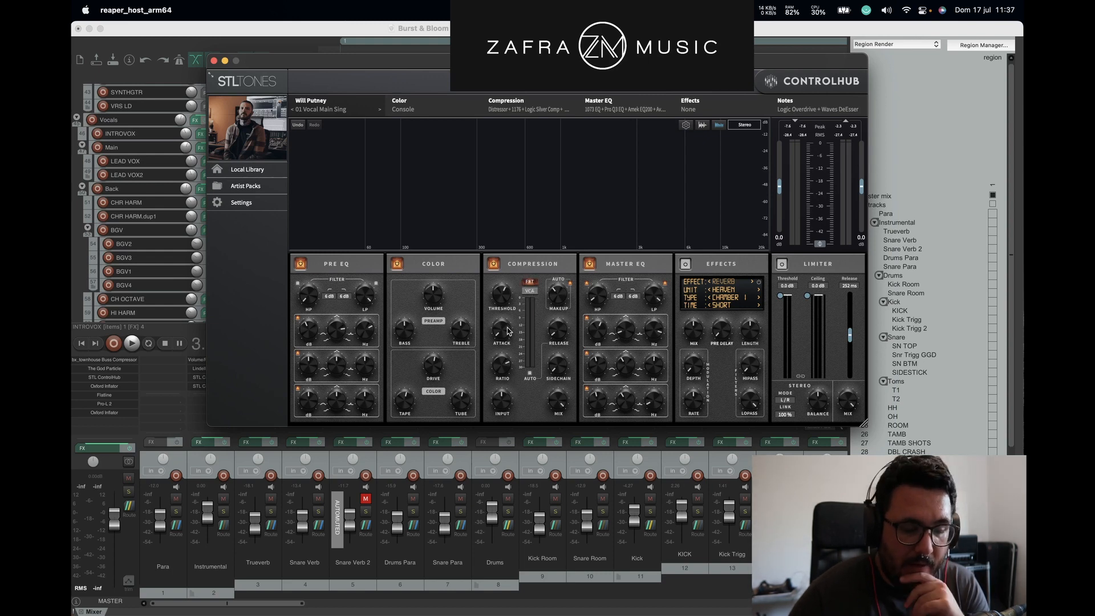
# Step: Explore the Compression section by sweeping the attack up to 400 ms and trying the release, sidechain and mix controls
pyautogui.moveTo(504, 344); pyautogui.dragTo(494, 211)
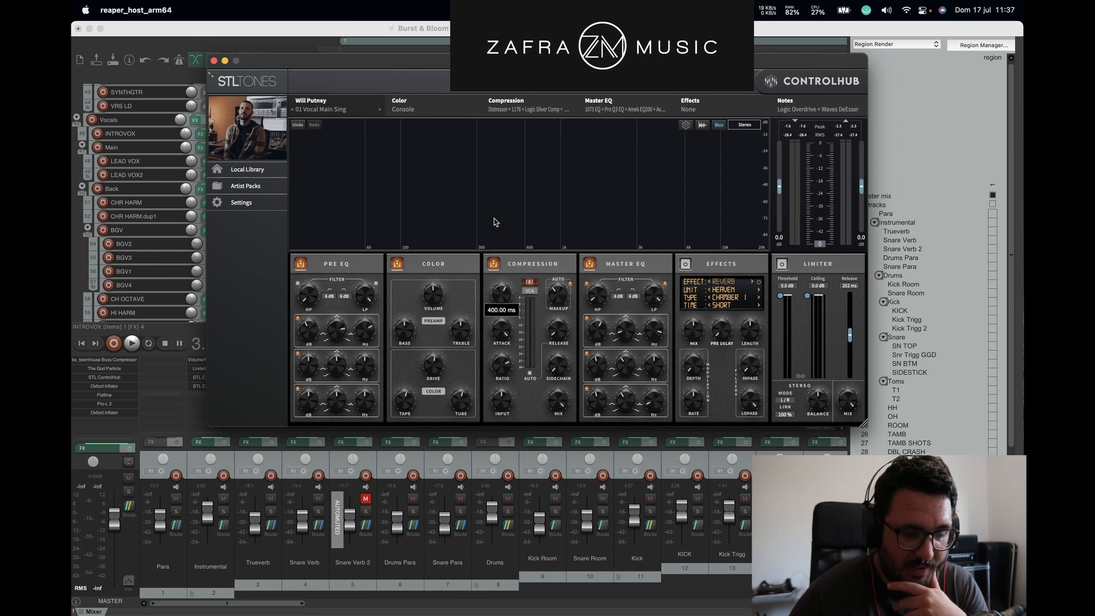
pyautogui.moveTo(558, 330); pyautogui.dragTo(542, 164)
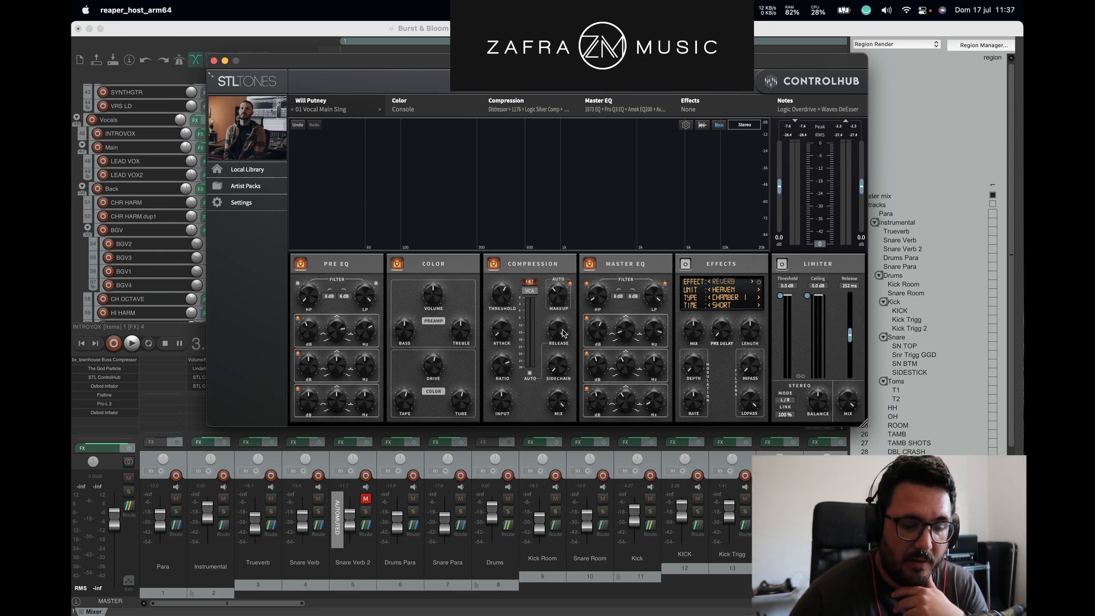
pyautogui.moveTo(565, 333); pyautogui.dragTo(563, 425)
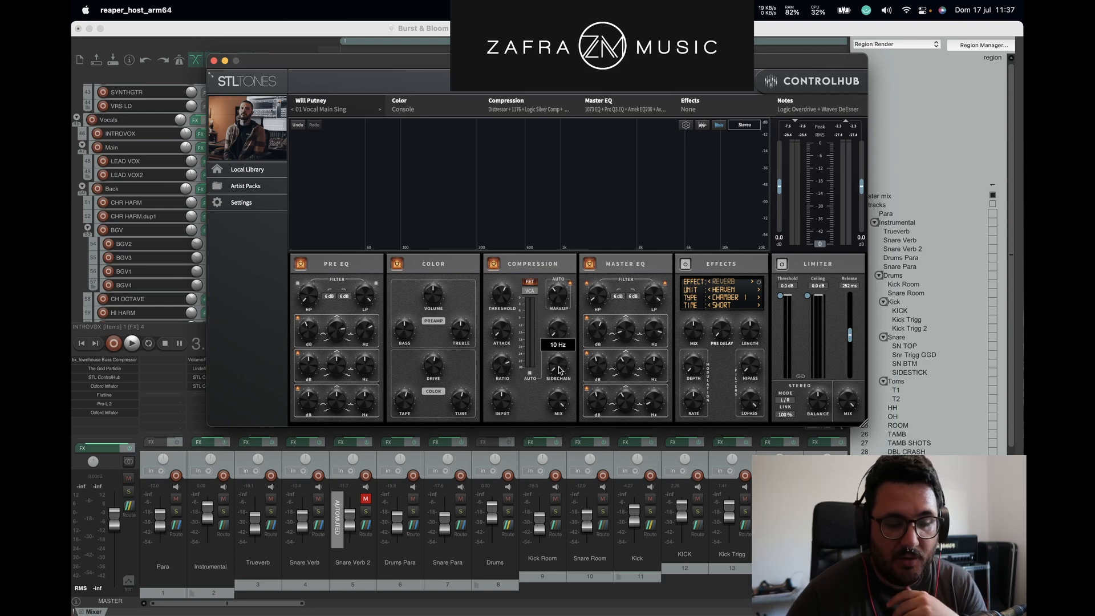
pyautogui.moveTo(559, 365)
pyautogui.mouseDown()
pyautogui.moveTo(559, 392)
pyautogui.moveTo(538, 268)
pyautogui.moveTo(559, 363)
pyautogui.mouseUp()
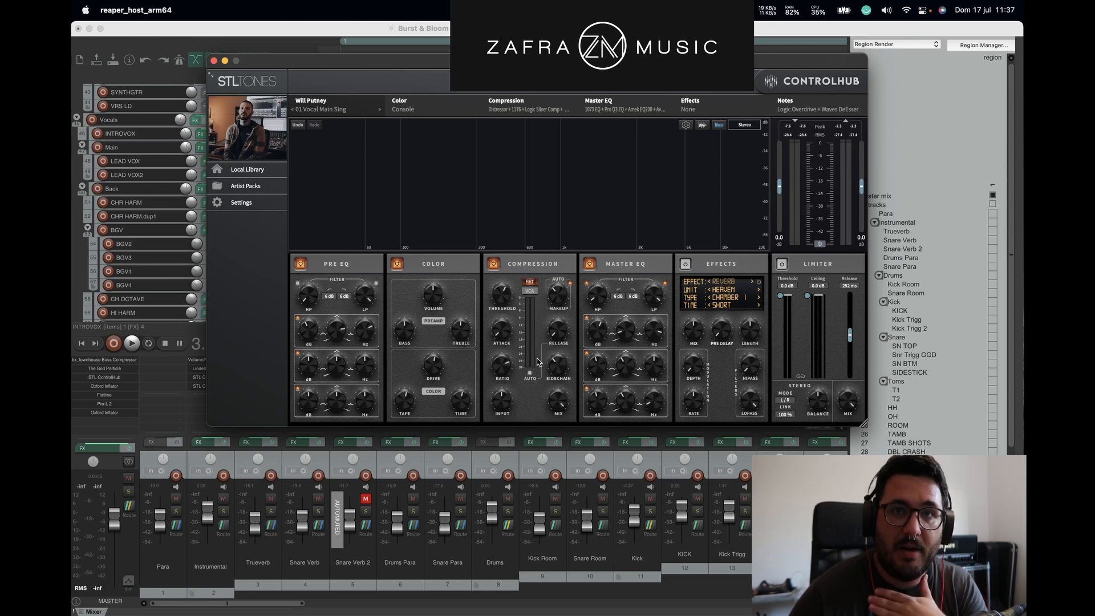
pyautogui.moveTo(557, 399); pyautogui.dragTo(536, 342)
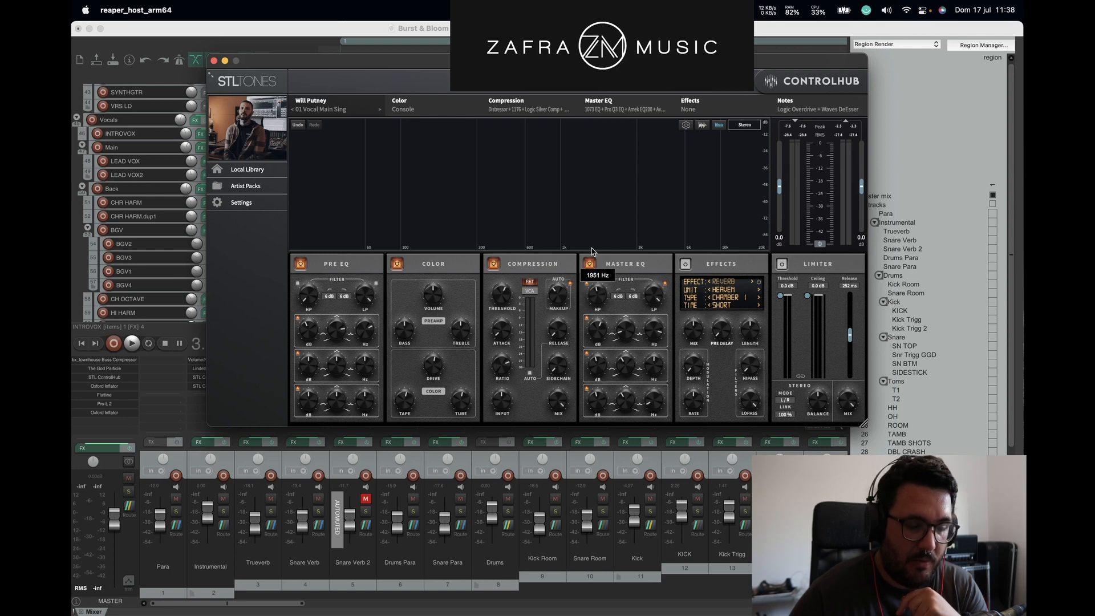
# Step: View the Master EQ's filter slope options and the Effects section's reverb units, and close the plug-in window
pyautogui.click(617, 298)
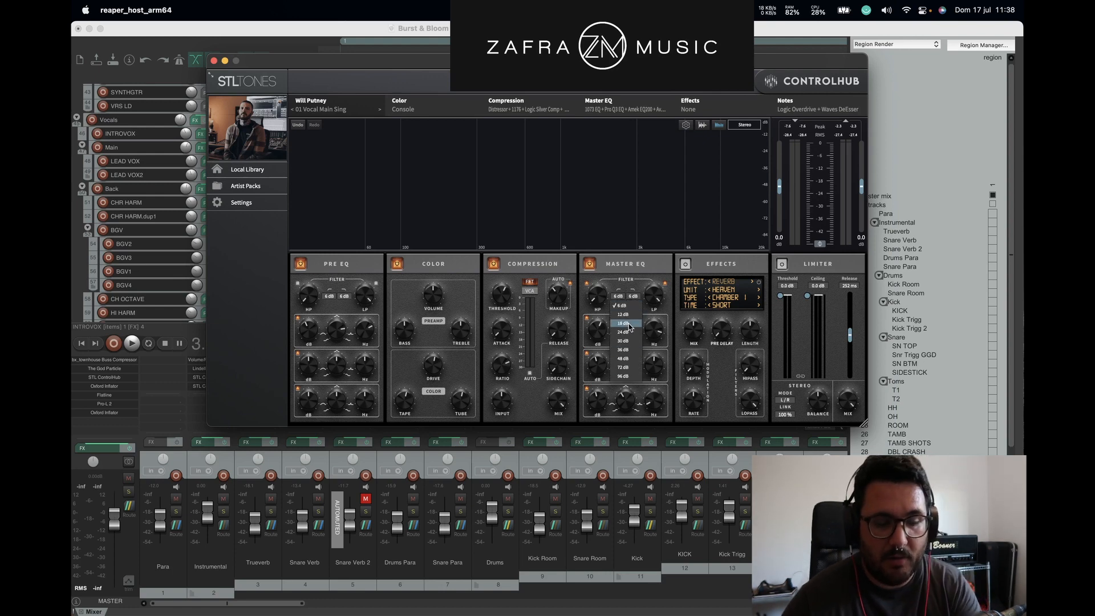
pyautogui.click(703, 312)
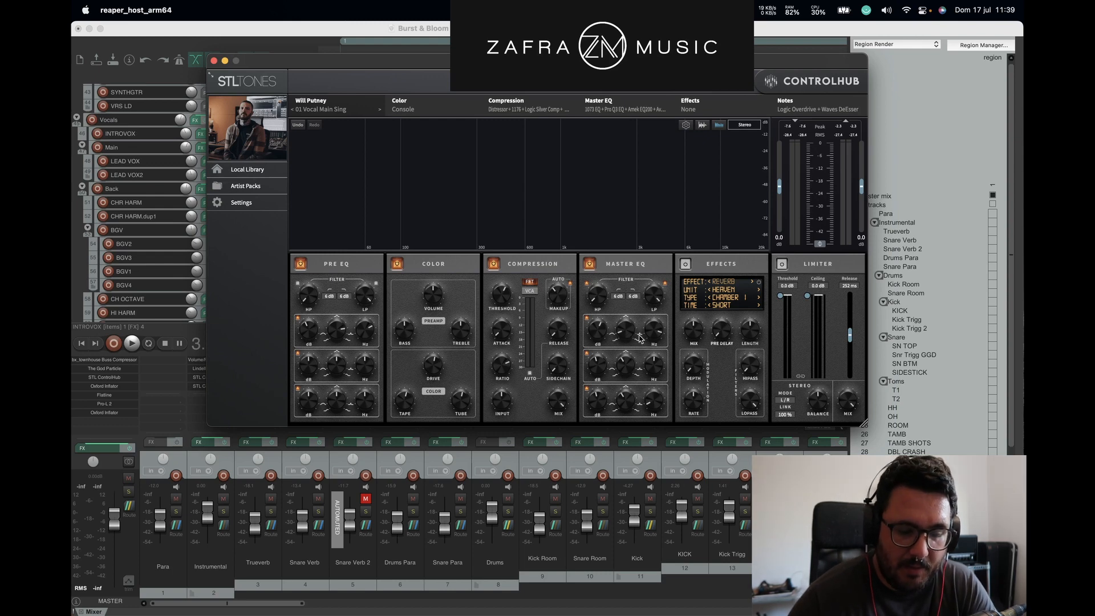
pyautogui.click(727, 293)
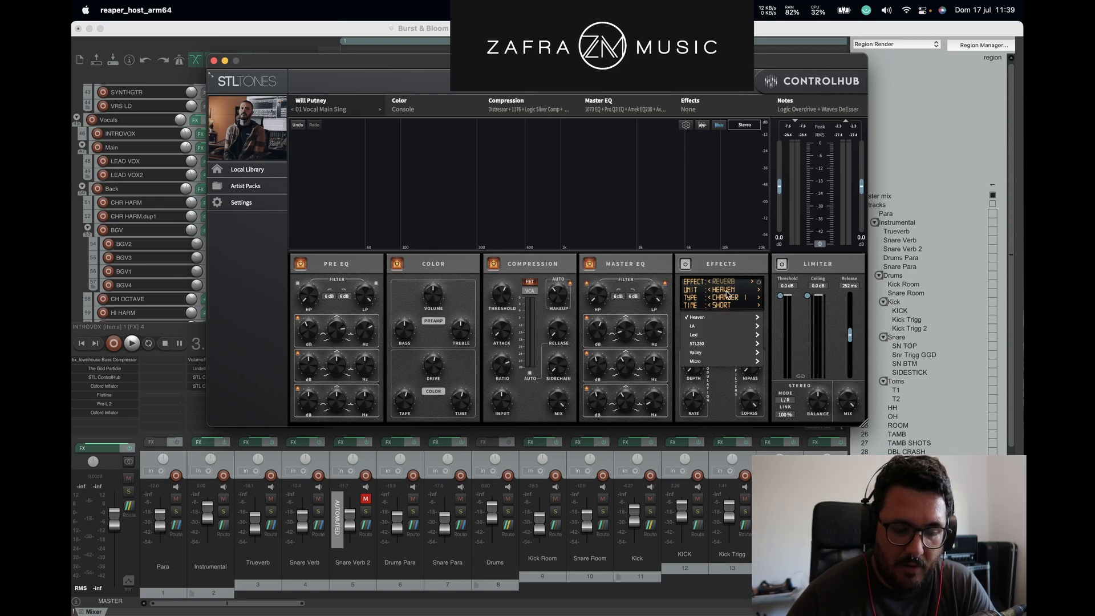
pyautogui.click(783, 264)
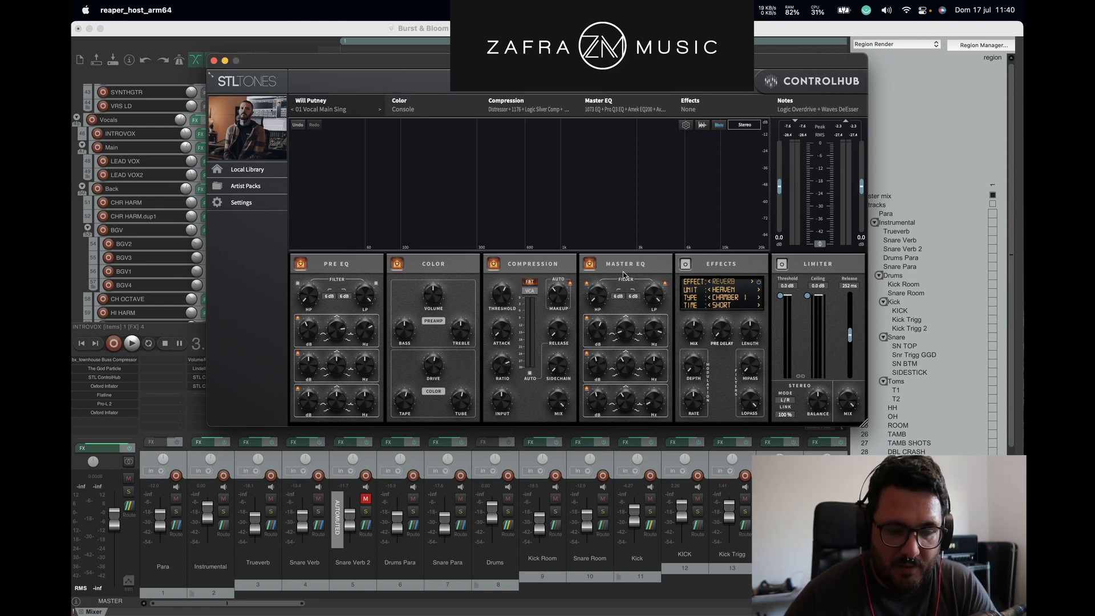
pyautogui.click(214, 60)
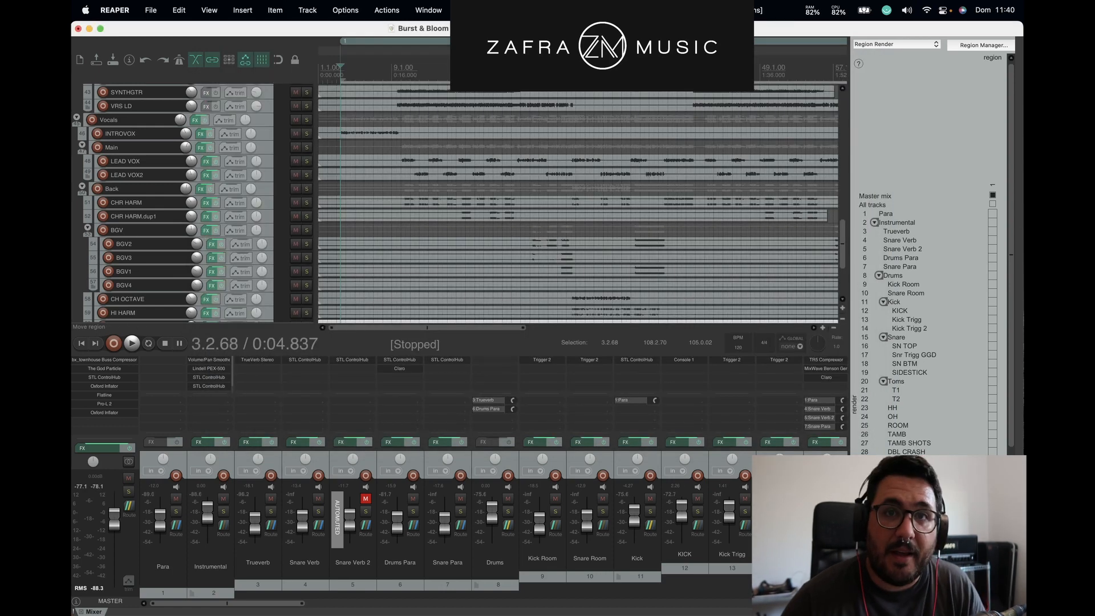
# Step: Play the song and bring the Instrumental group's reverb and parallel drum tracks into view
pyautogui.press('space')
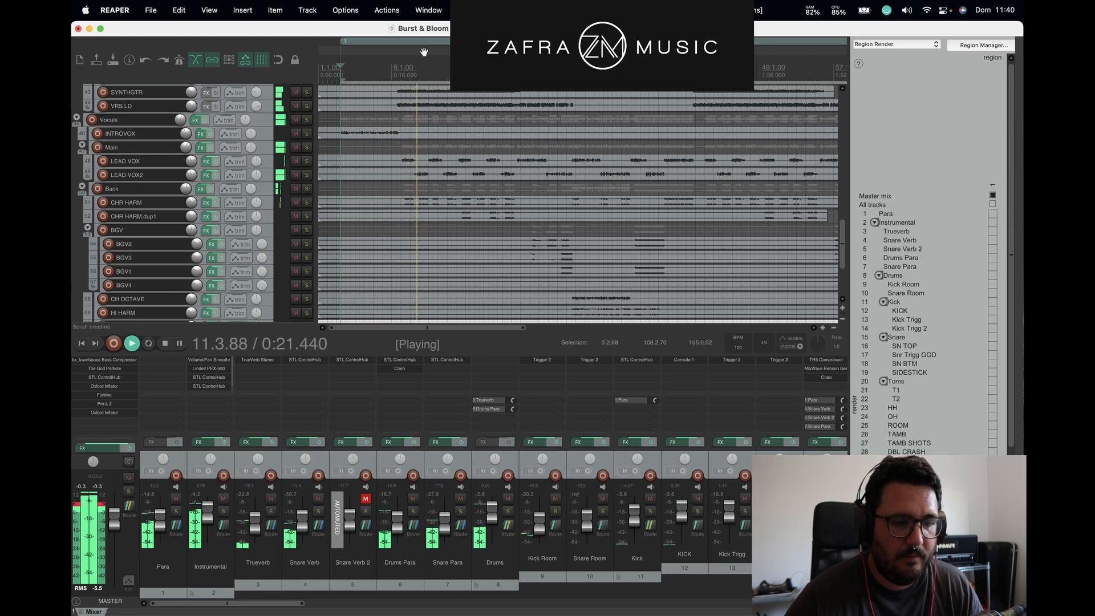
pyautogui.scroll(2, 295, 142)
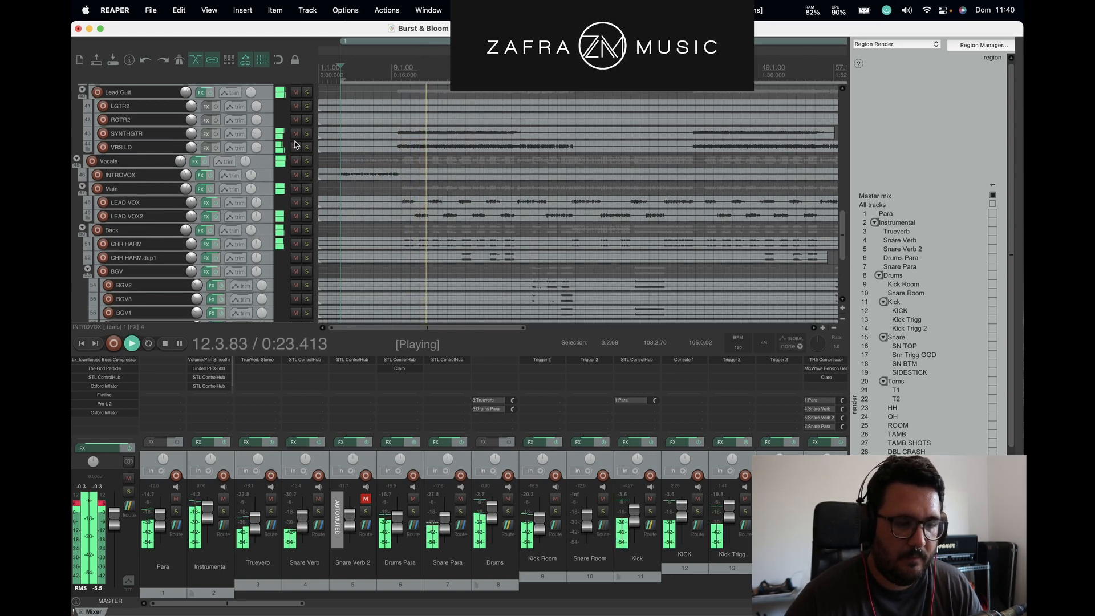
pyautogui.scroll(15, 295, 143)
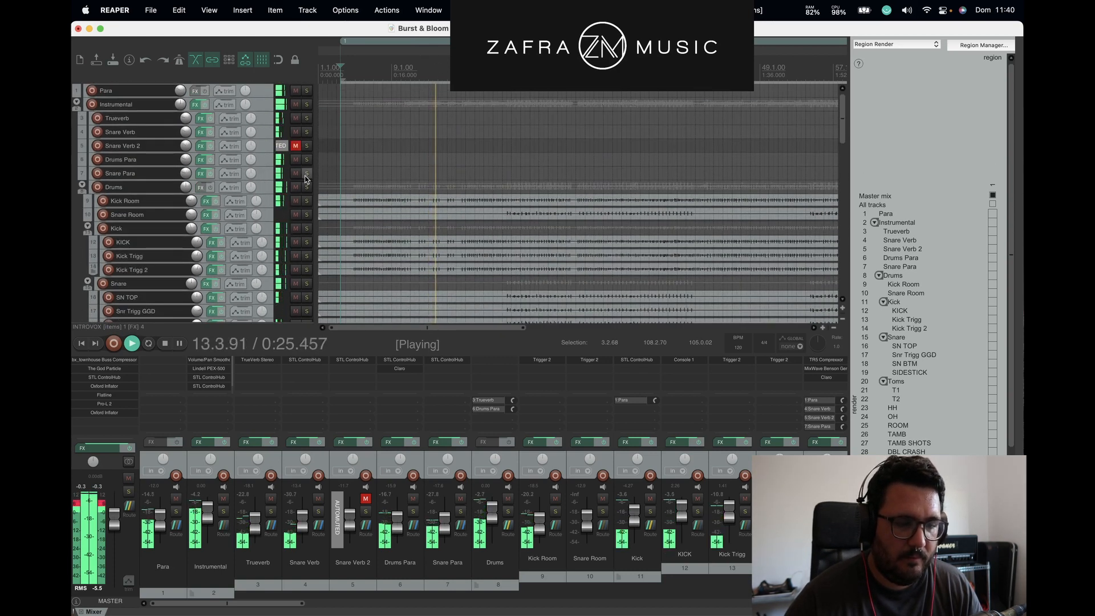
pyautogui.click(296, 146)
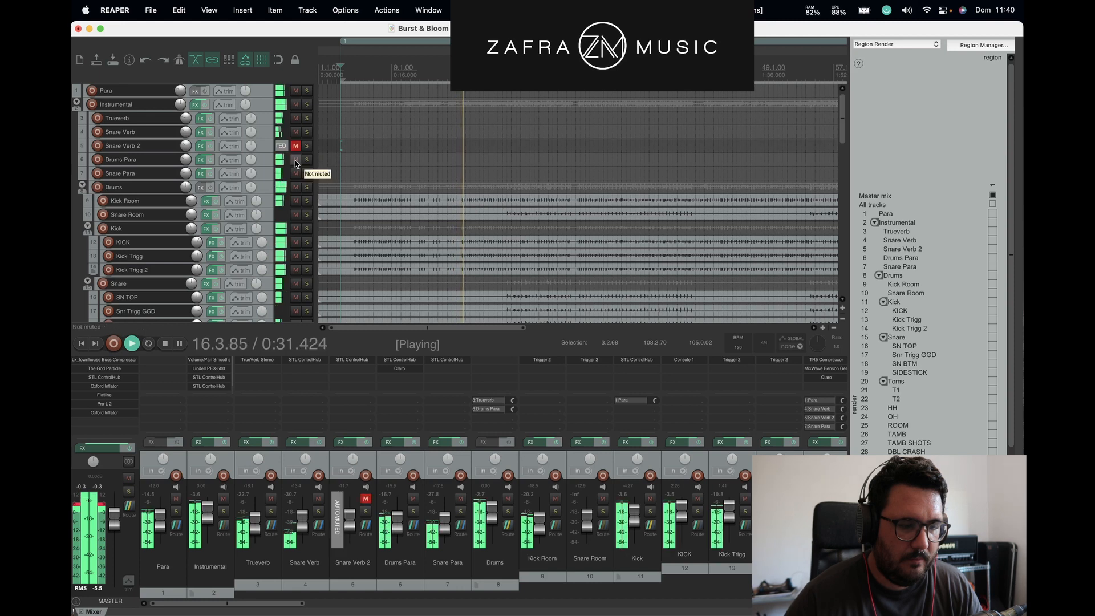
pyautogui.click(281, 147)
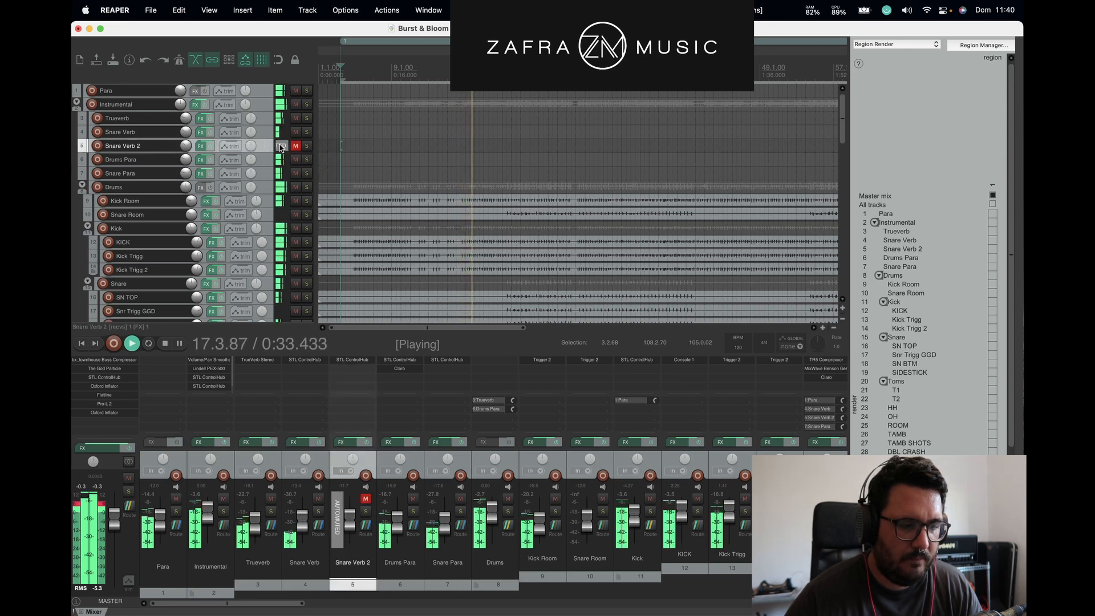
pyautogui.rightClick(281, 147)
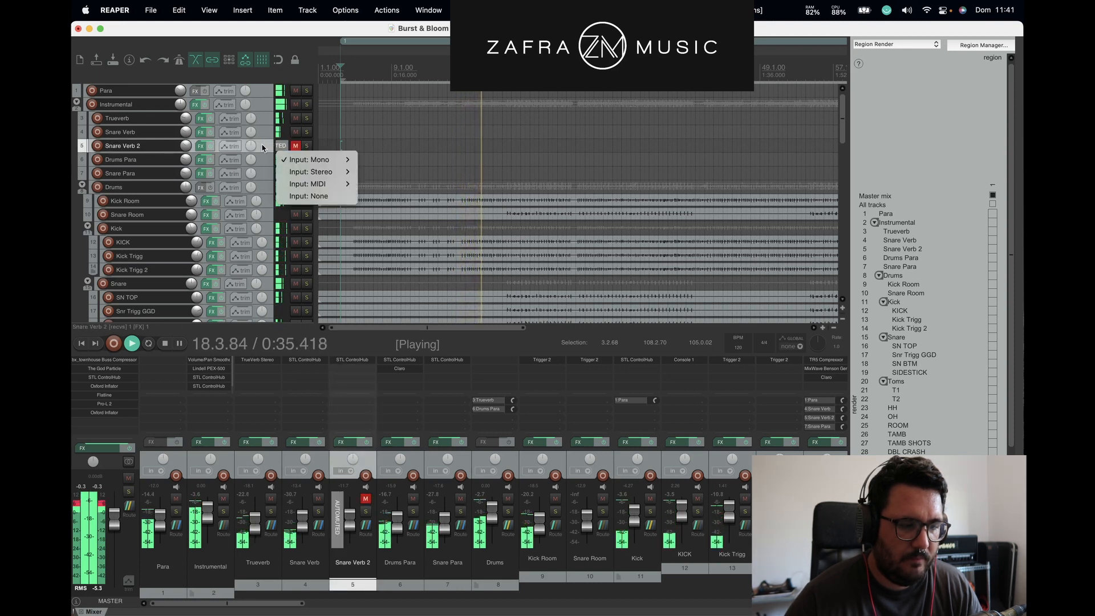
pyautogui.click(262, 148)
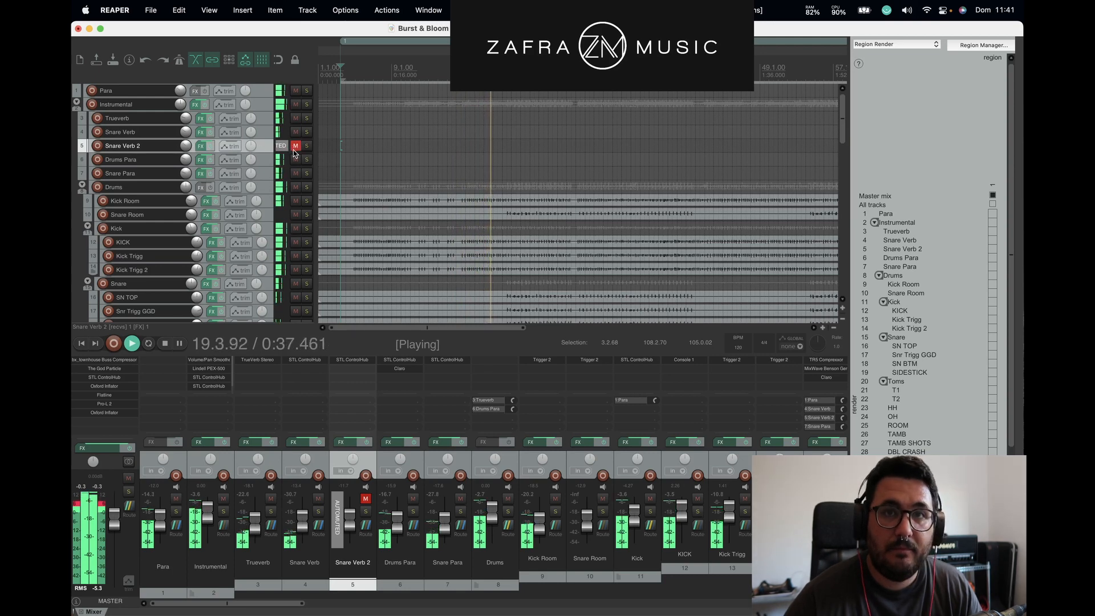
# Step: Open ControlHub on the Snare Verb 2 track to examine its reverb settings and output meters, and close it
pyautogui.click(203, 146)
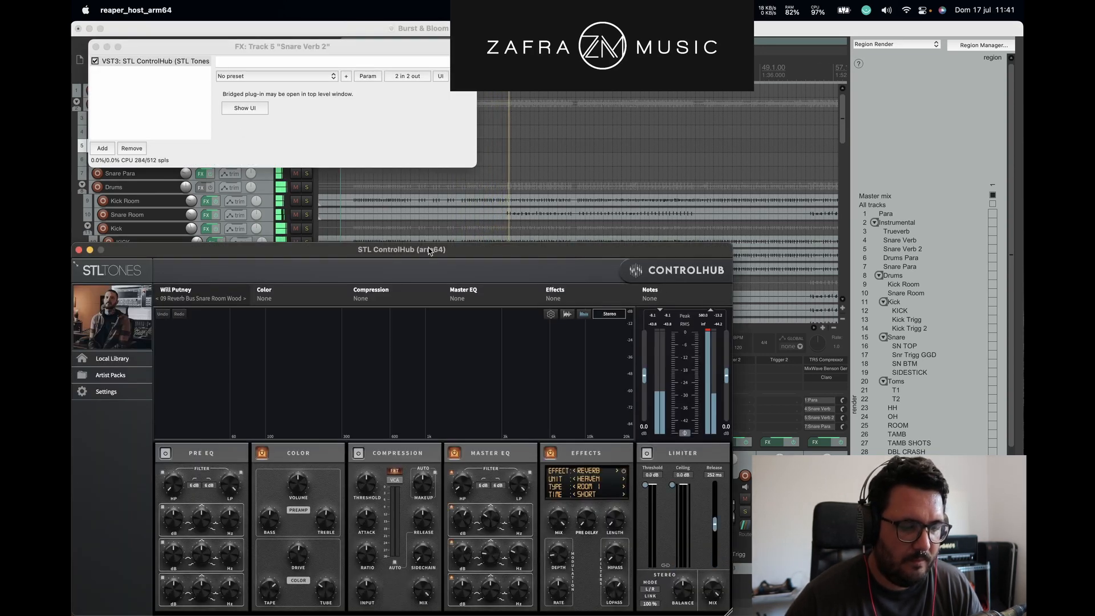
pyautogui.moveTo(428, 251); pyautogui.dragTo(482, 97)
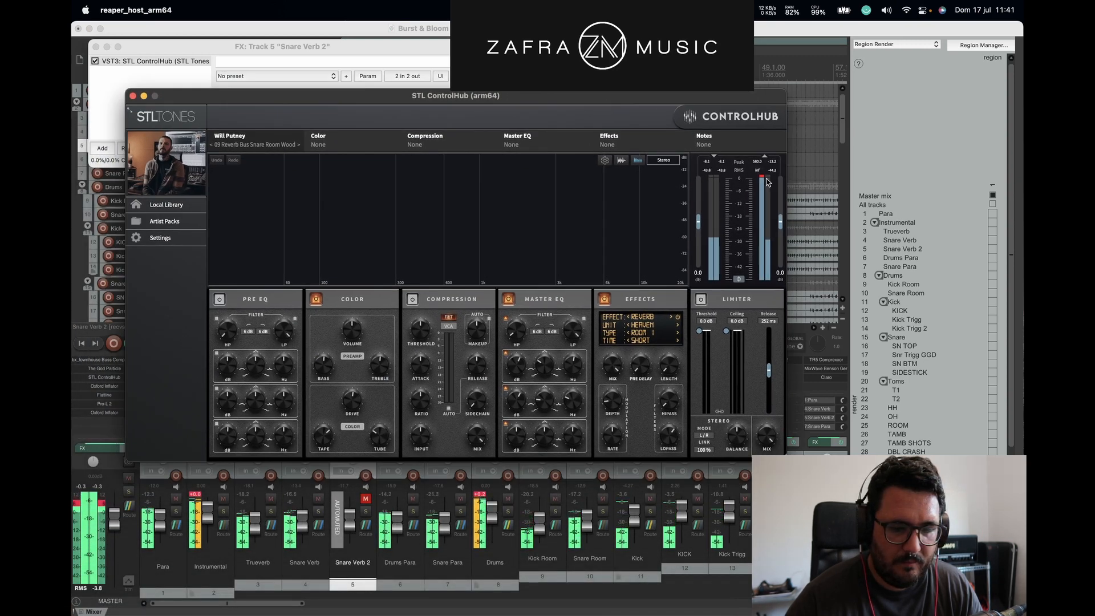
pyautogui.click(132, 96)
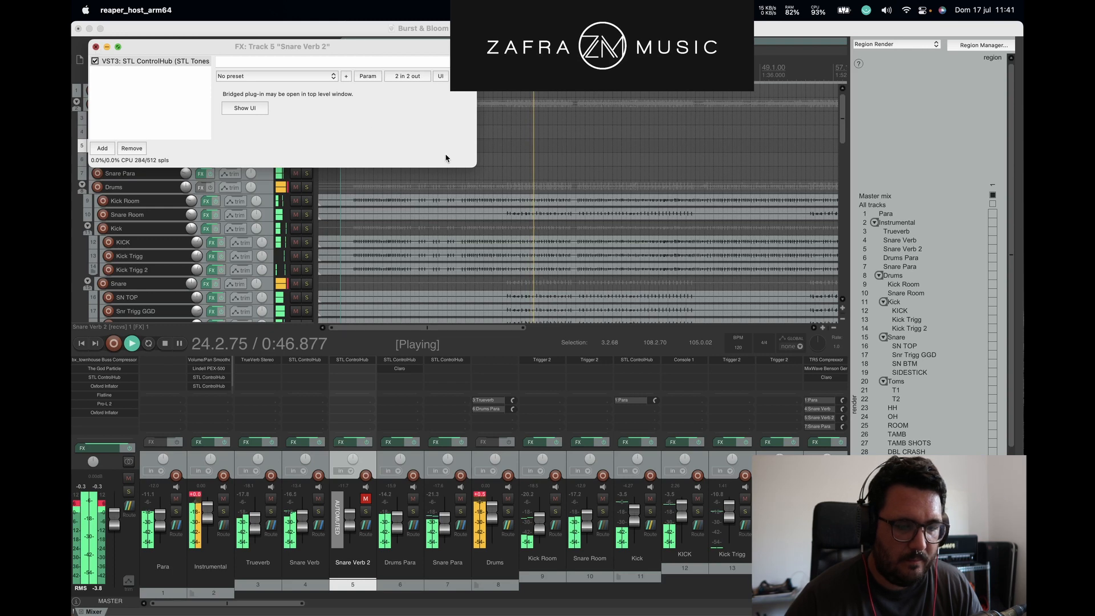
# Step: Look through the drum, bass and guitar tracks down to the CH LD track while the song plays
pyautogui.scroll(-3, 488, 171)
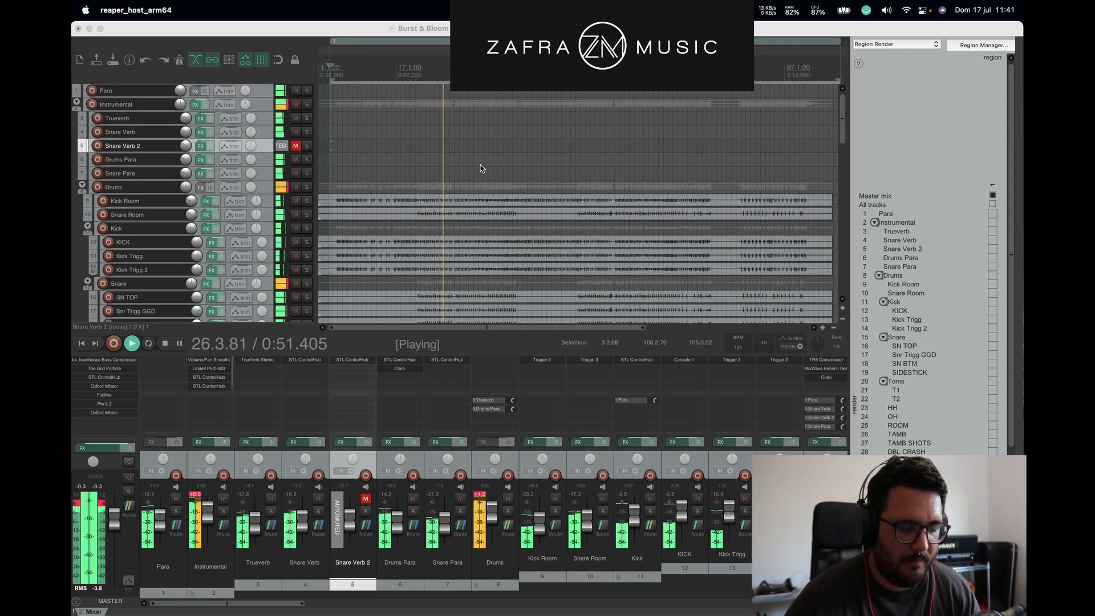
pyautogui.scroll(-5, 311, 195)
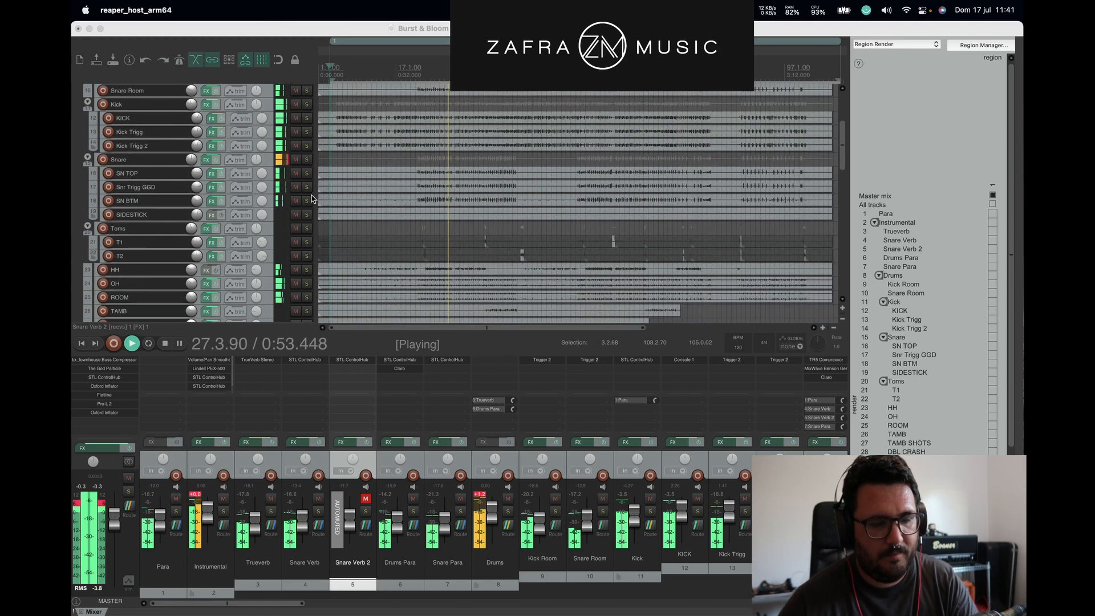
pyautogui.scroll(-3, 312, 195)
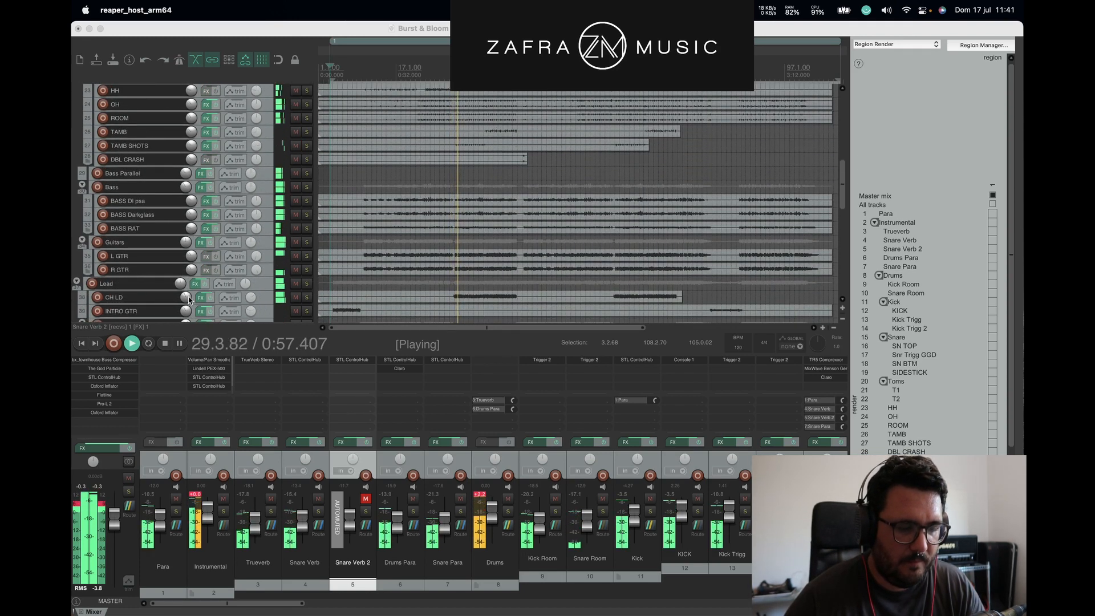
pyautogui.moveTo(186, 297); pyautogui.dragTo(186, 296)
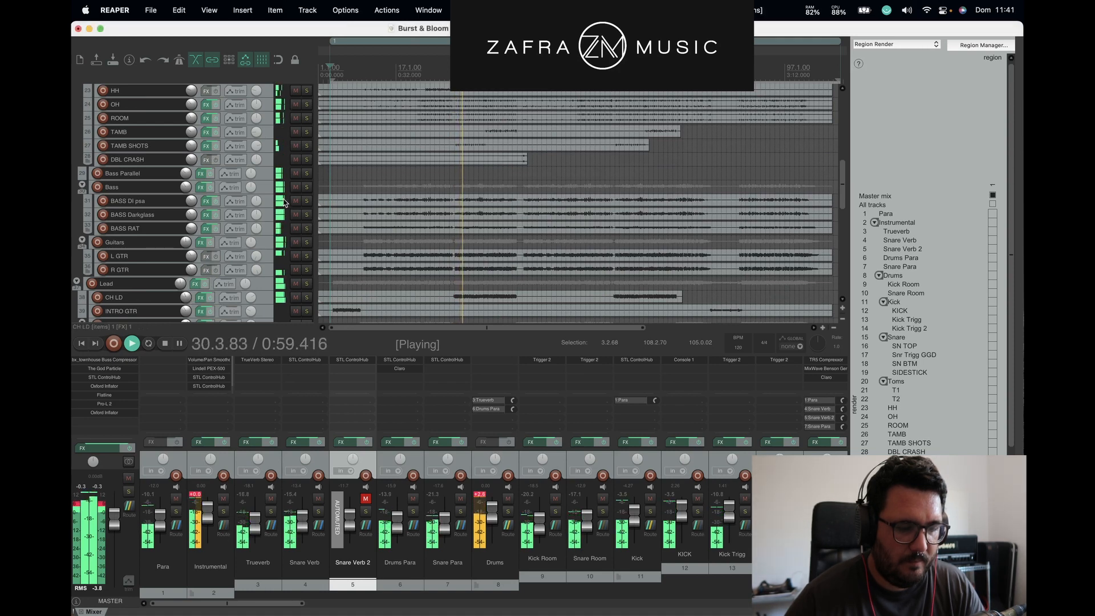
# Step: Stop playback, go back to the start of the track list and select the Trueverb track
pyautogui.scroll(3, 288, 192)
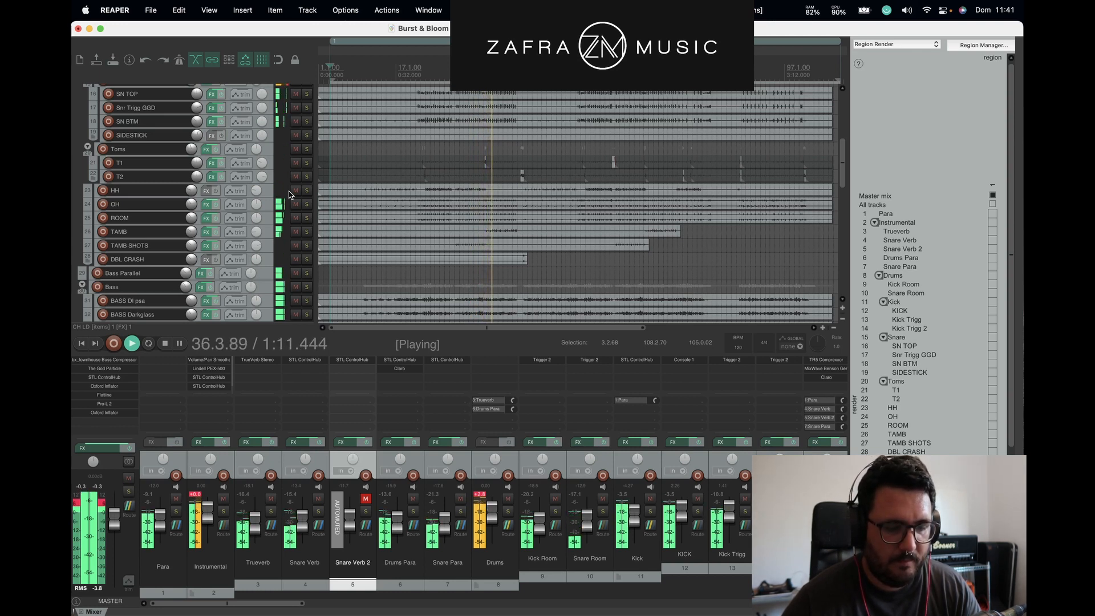
pyautogui.press('space')
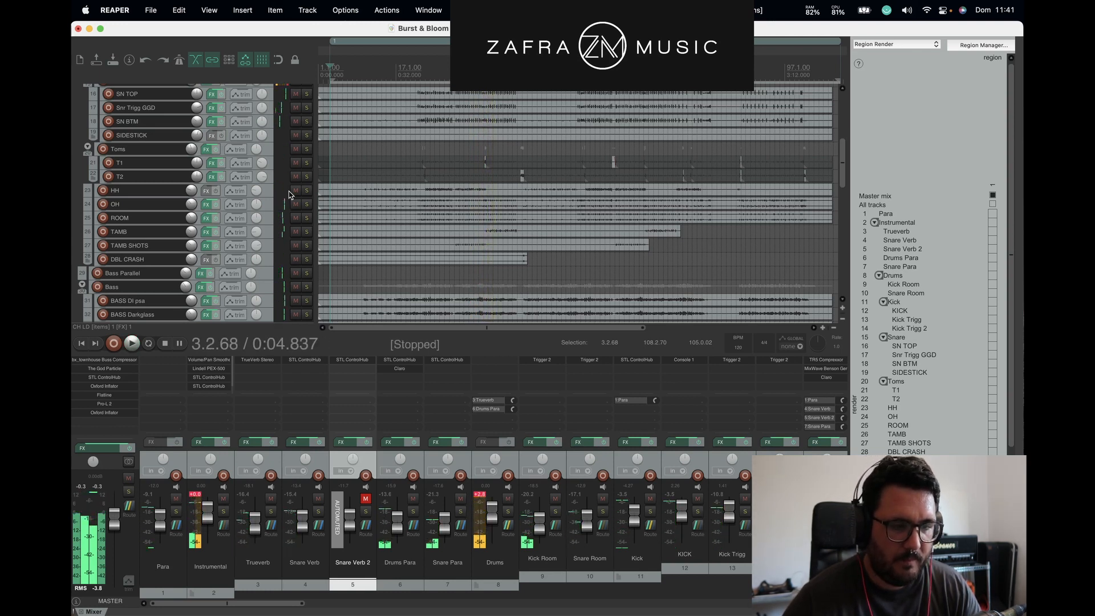
pyautogui.scroll(10, 290, 188)
pyautogui.press('Up')
pyautogui.press('Up')
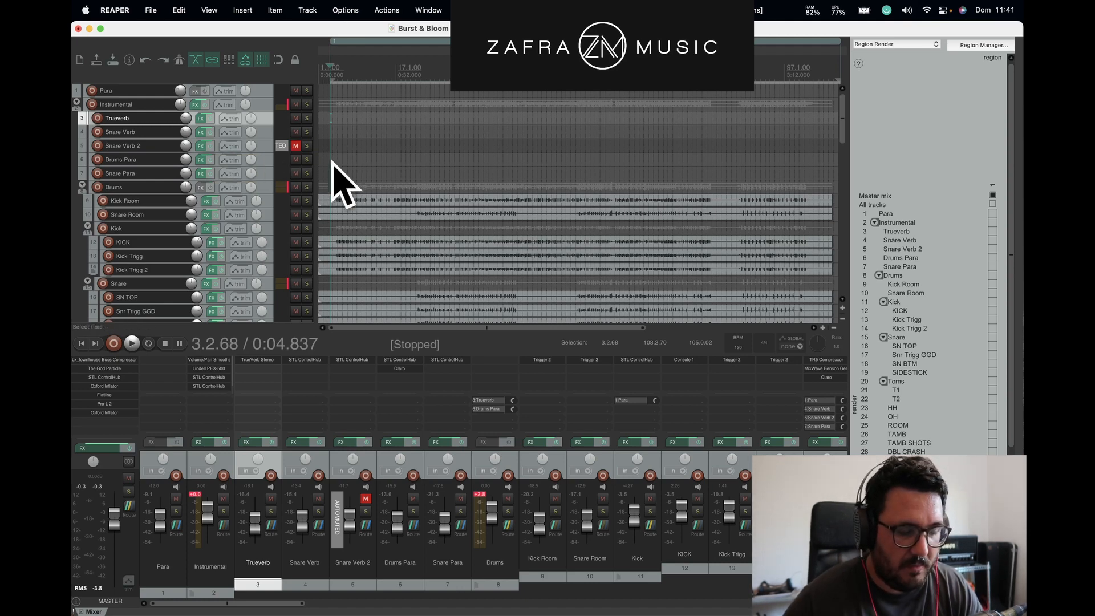
pyautogui.scroll(-3, 305, 193)
pyautogui.scroll(3, 305, 192)
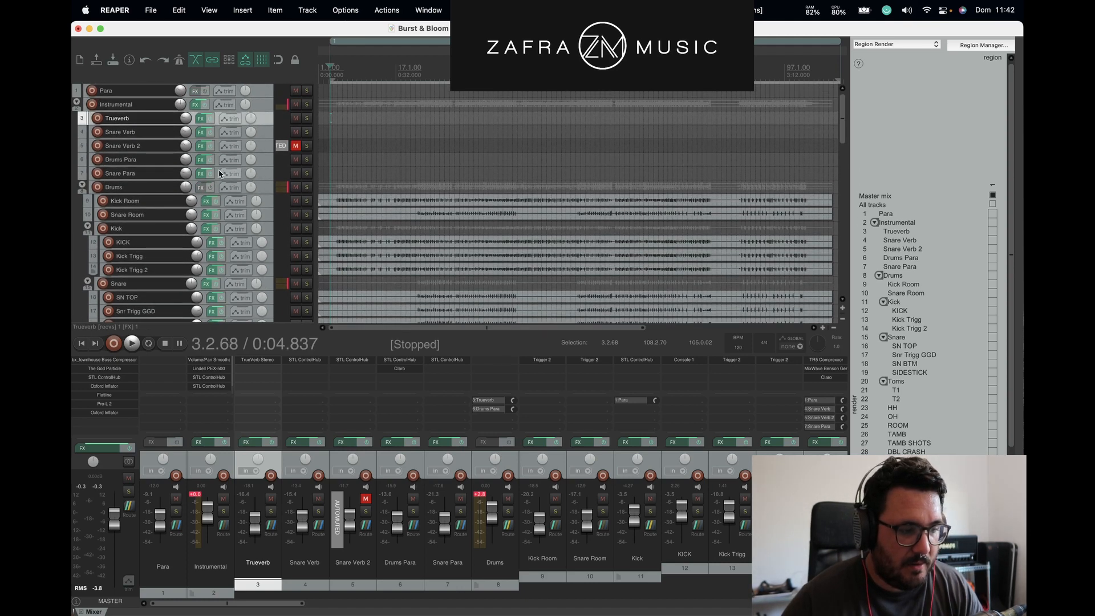
# Step: Solo the Drums group and play it while looking through the kick and snare tracks, and stop playback
pyautogui.scroll(-3, 289, 193)
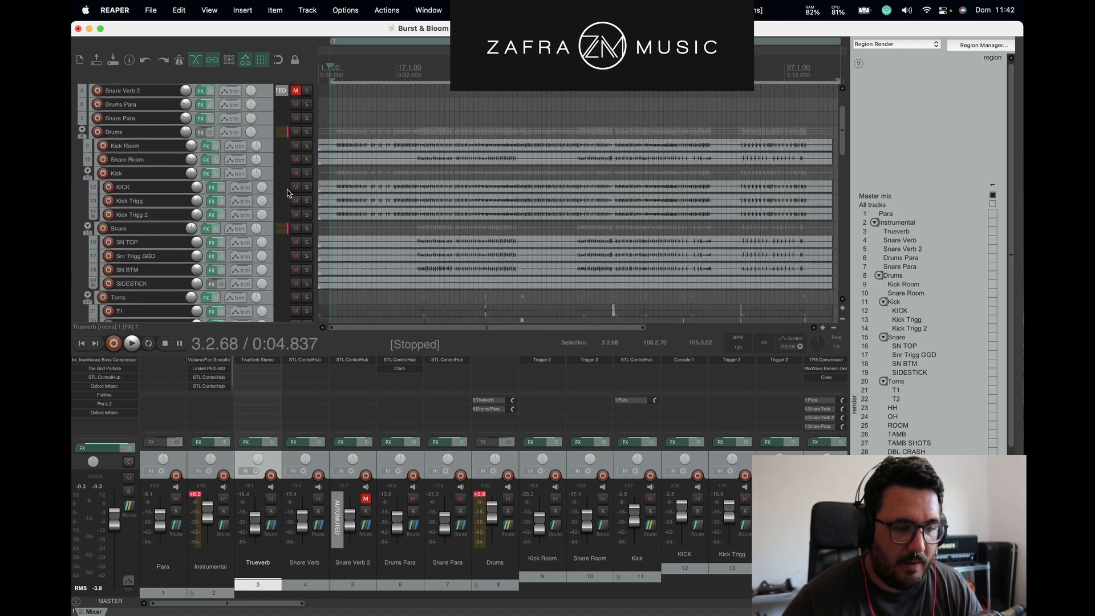
pyautogui.click(306, 132)
pyautogui.press('space')
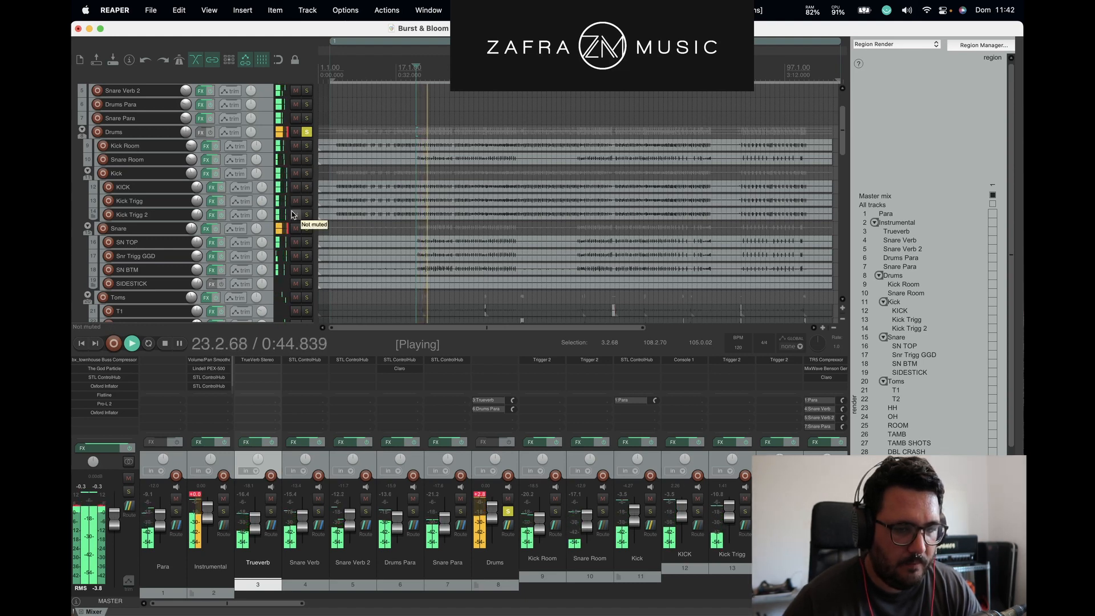
pyautogui.scroll(-3, 292, 211)
pyautogui.scroll(-1, 292, 211)
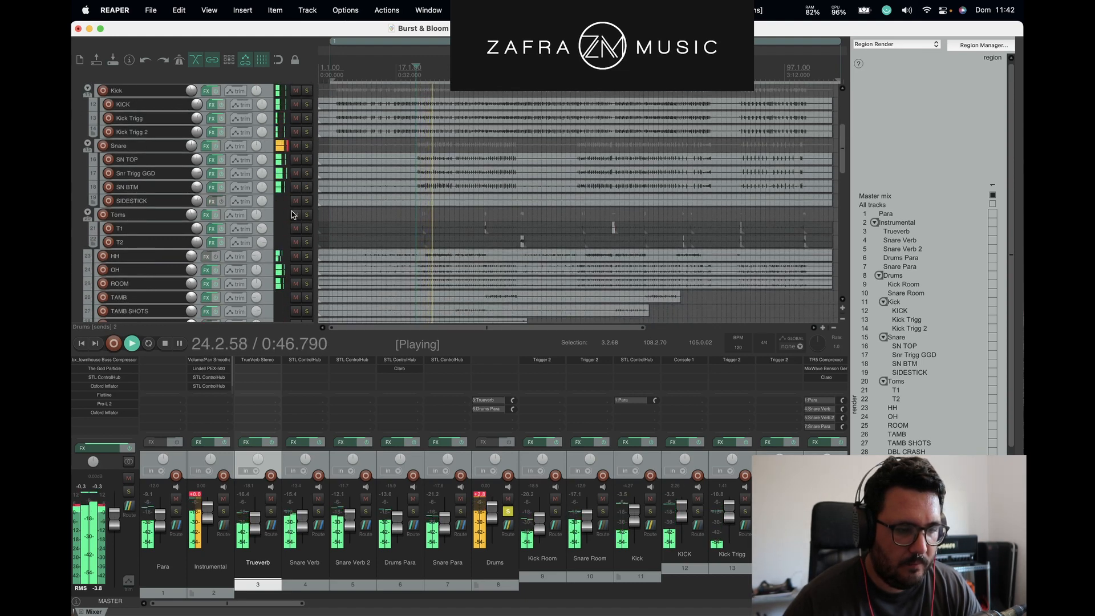
pyautogui.scroll(3, 292, 211)
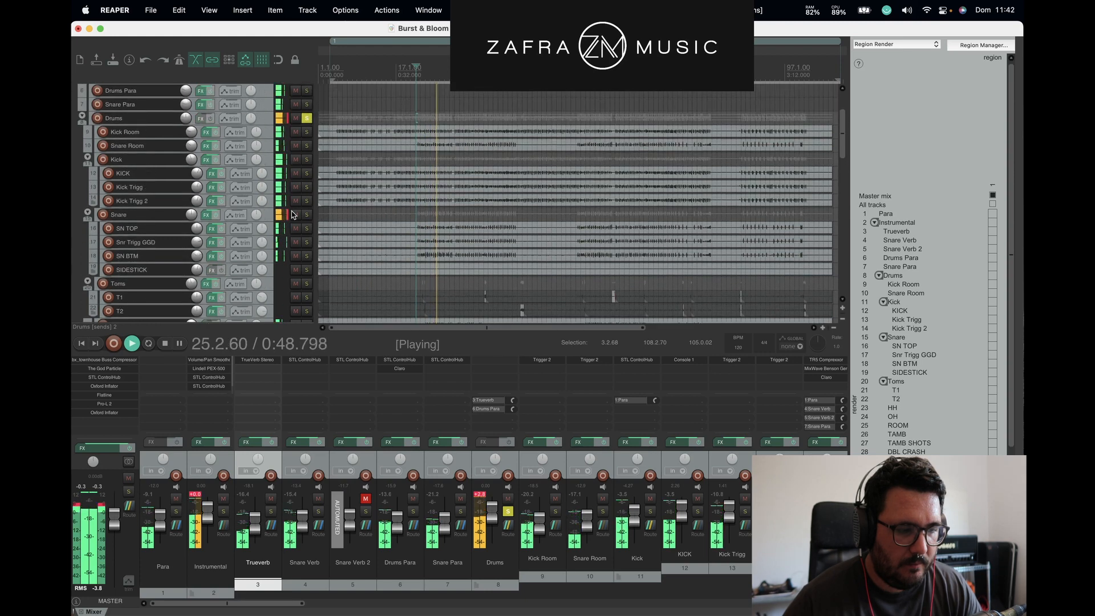
pyautogui.press('space')
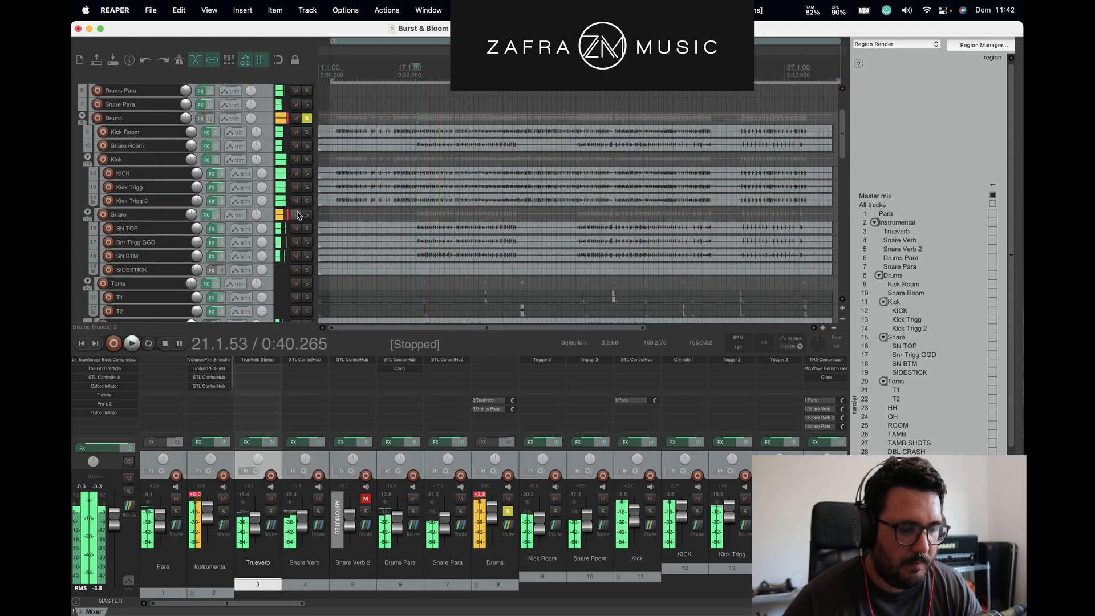
# Step: Open ControlHub on the Kick group, solo the group and play it with the plug-in moved clear of the track controls
pyautogui.click(264, 162)
pyautogui.click(635, 363)
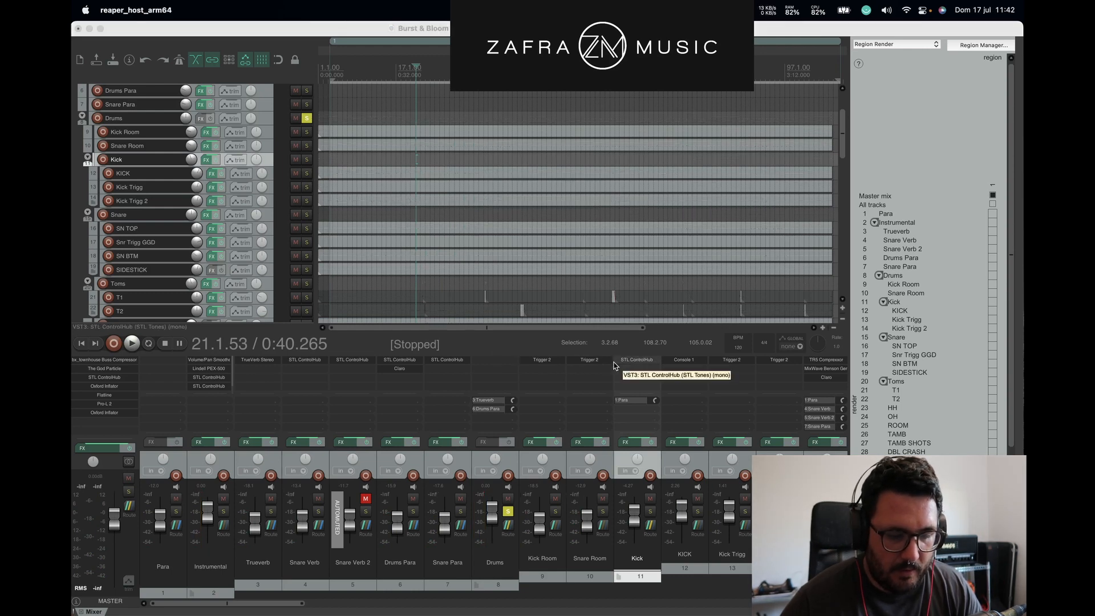
pyautogui.moveTo(465, 148); pyautogui.dragTo(443, 104)
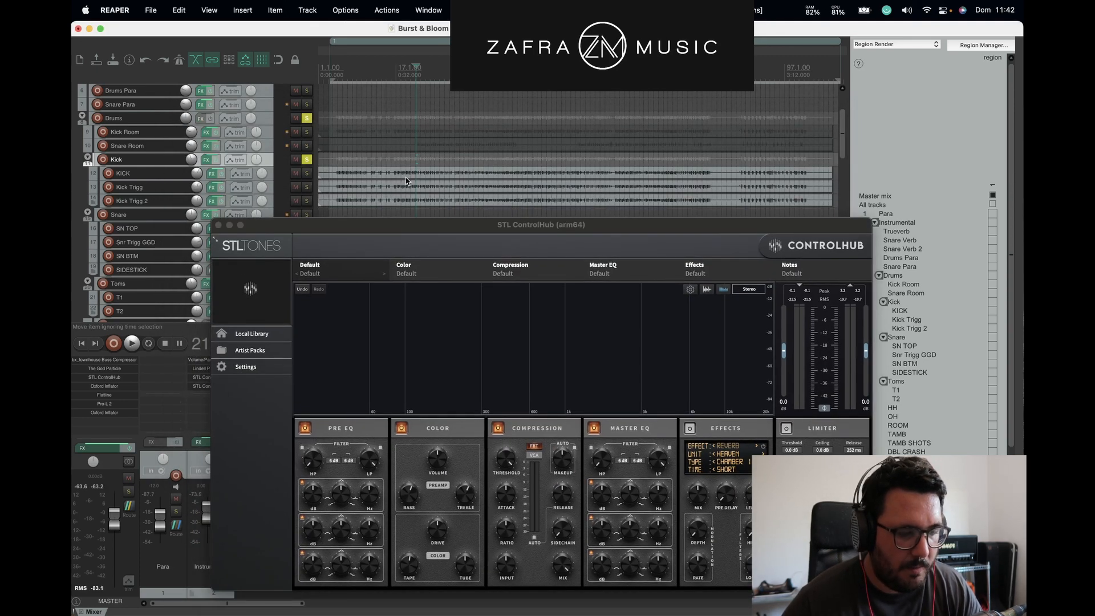
pyautogui.press('space')
pyautogui.moveTo(265, 231); pyautogui.dragTo(298, 193)
# Step: Compare the Kick group with its effects bypassed and enabled, close ControlHub, and stop and unsolo the group
pyautogui.click(216, 161)
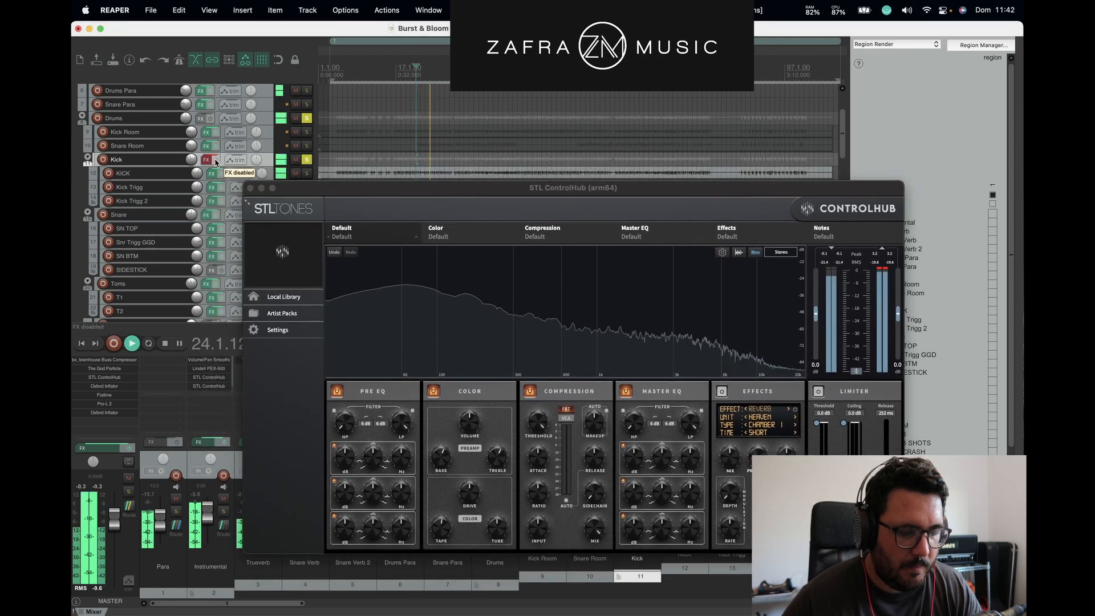
pyautogui.click(217, 160)
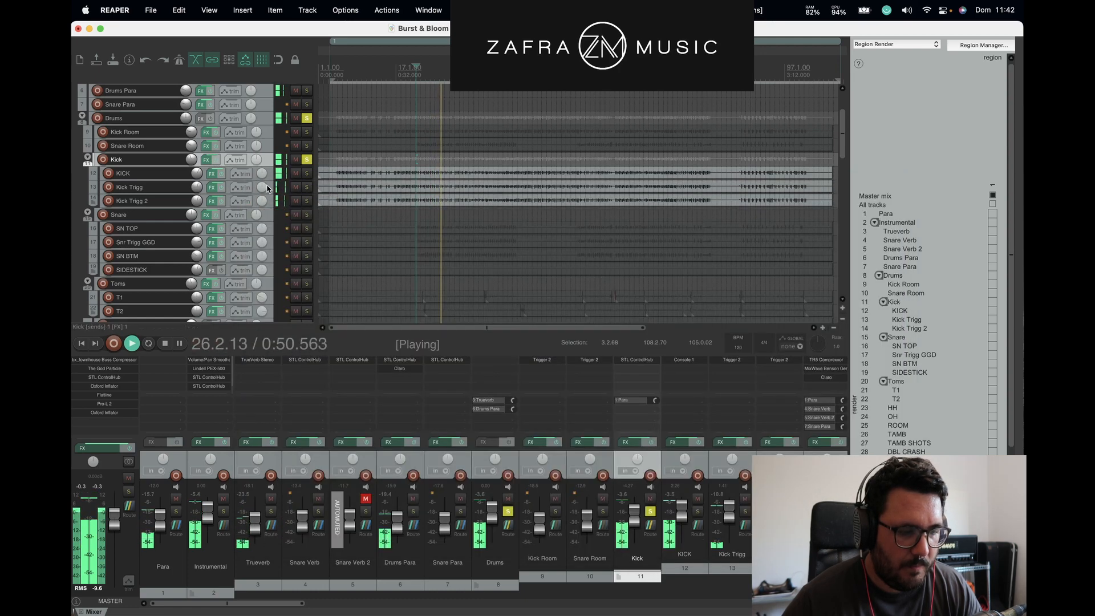
pyautogui.click(251, 188)
pyautogui.press('space')
pyautogui.click(307, 160)
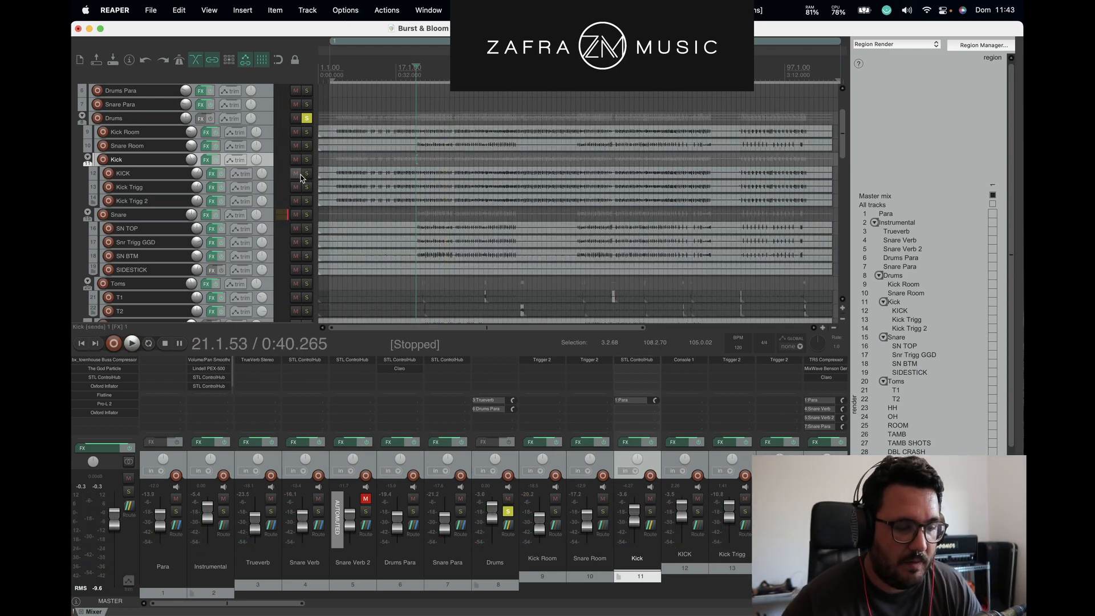
# Step: Solo the SN TOP track and play it while bringing its mixer channel into view, and stop playback
pyautogui.click(307, 229)
pyautogui.press('space')
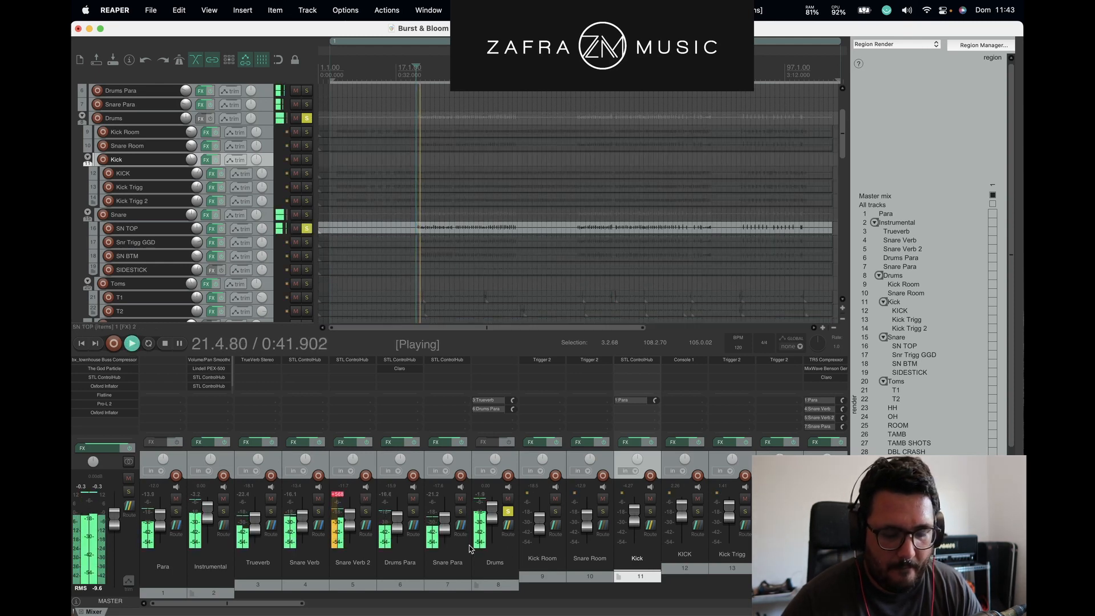
pyautogui.hscroll(6, 594, 485)
pyautogui.hscroll(1, 557, 516)
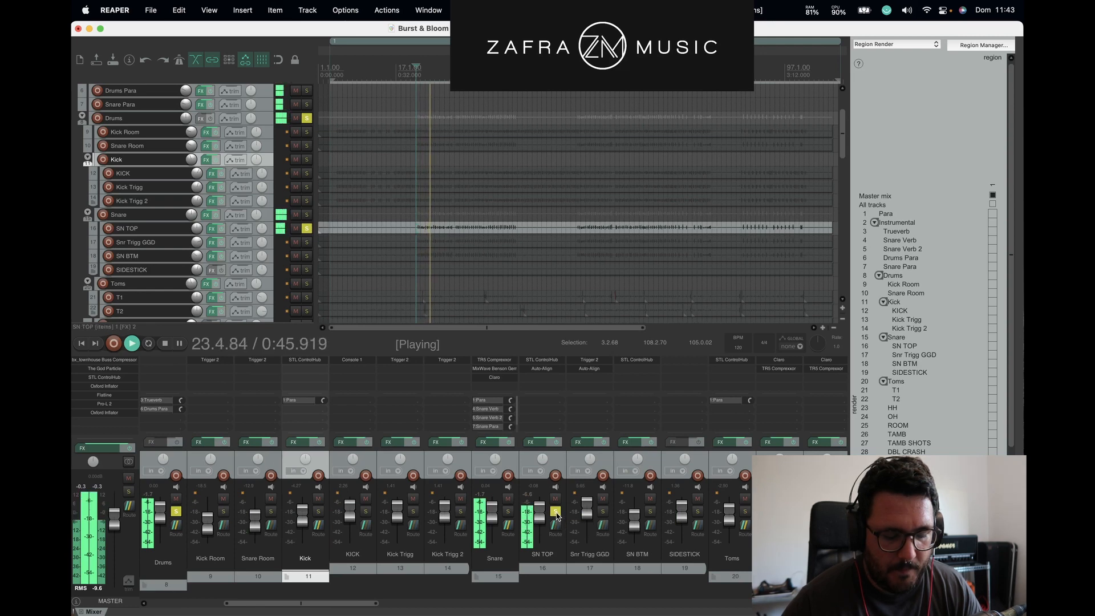
pyautogui.press('space')
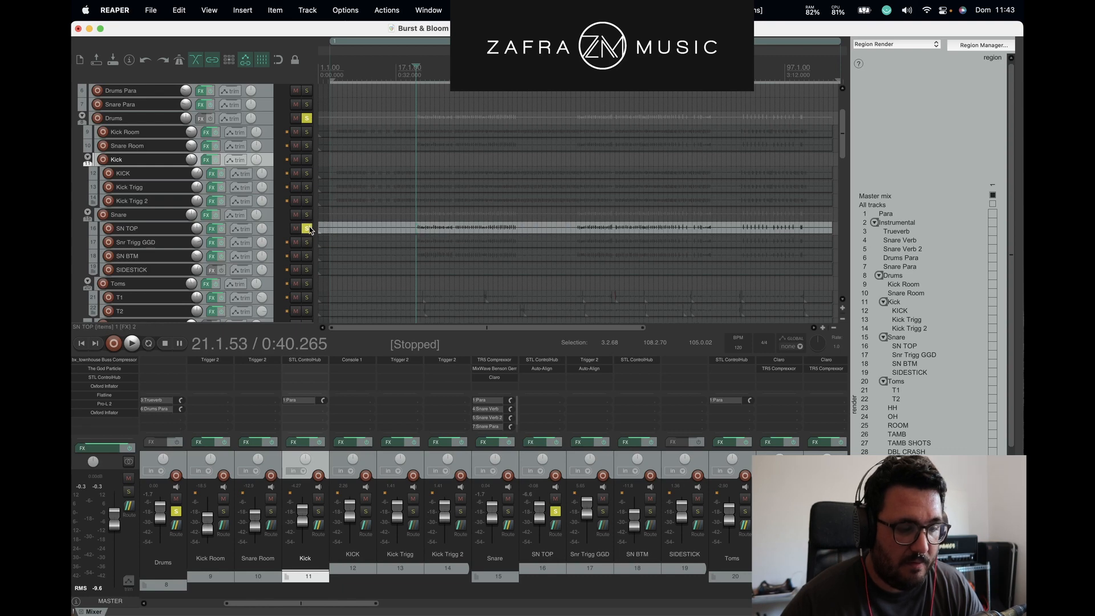
# Step: Open ControlHub on the SN TOP track and view the preset categories of the Castle Recording Studios artist pack
pyautogui.click(529, 362)
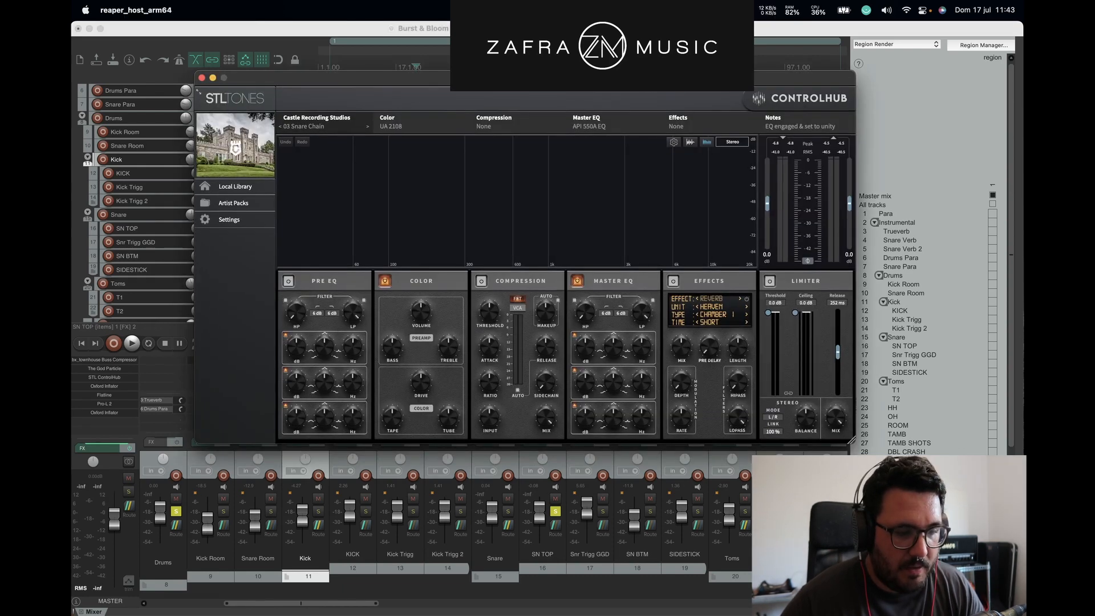
pyautogui.click(234, 204)
pyautogui.click(242, 218)
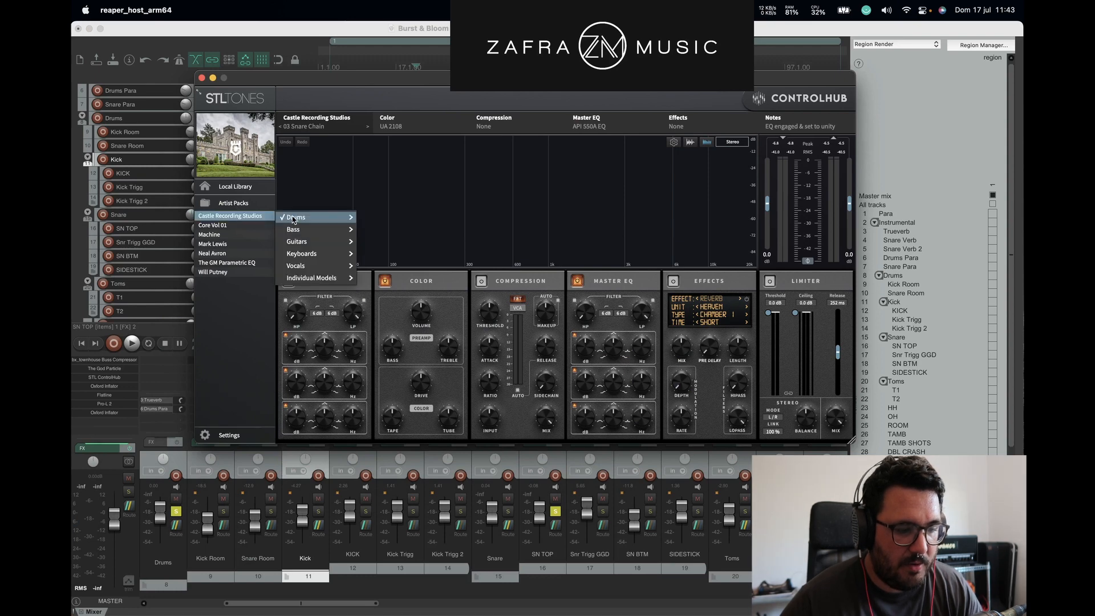
pyautogui.click(511, 80)
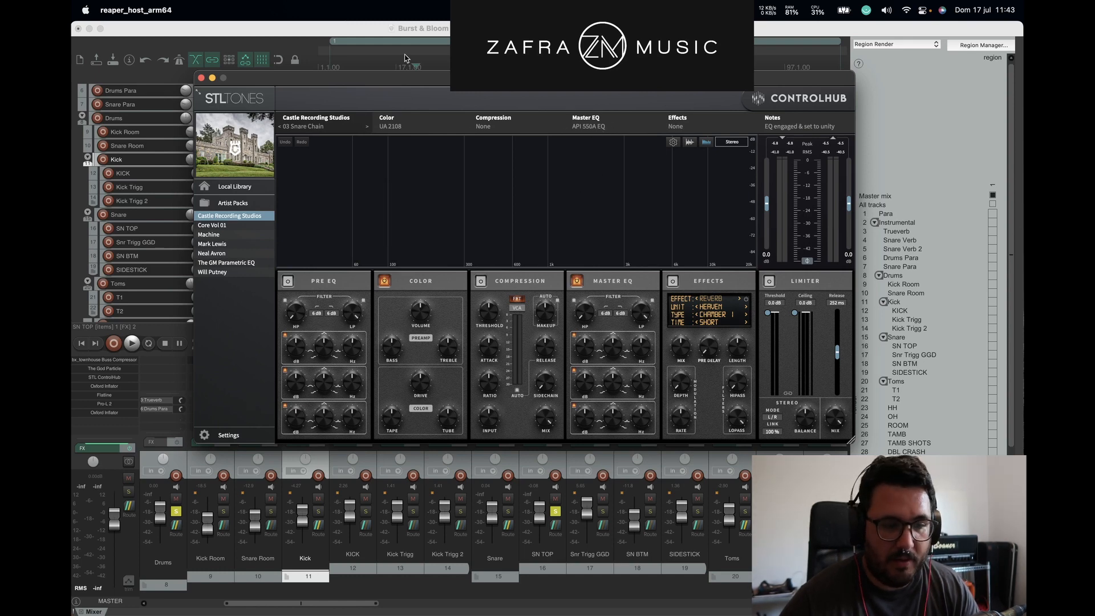
# Step: Play SN TOP with its effects bypassed and enabled to compare the sound, and close ControlHub and unsolo the track
pyautogui.moveTo(479, 78); pyautogui.dragTo(519, 250)
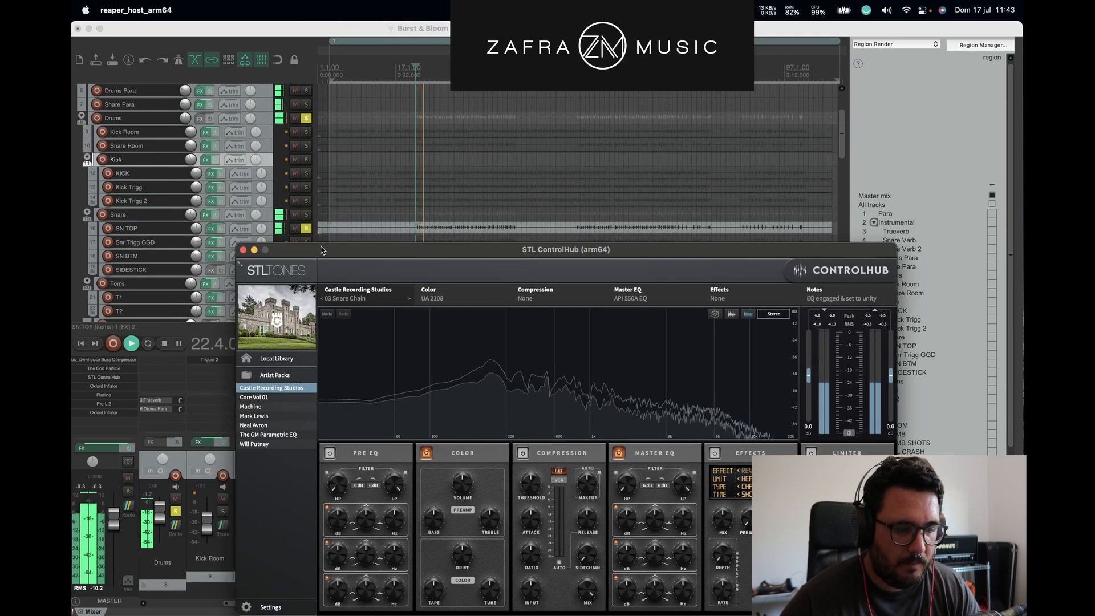
pyautogui.moveTo(331, 249); pyautogui.dragTo(453, 106)
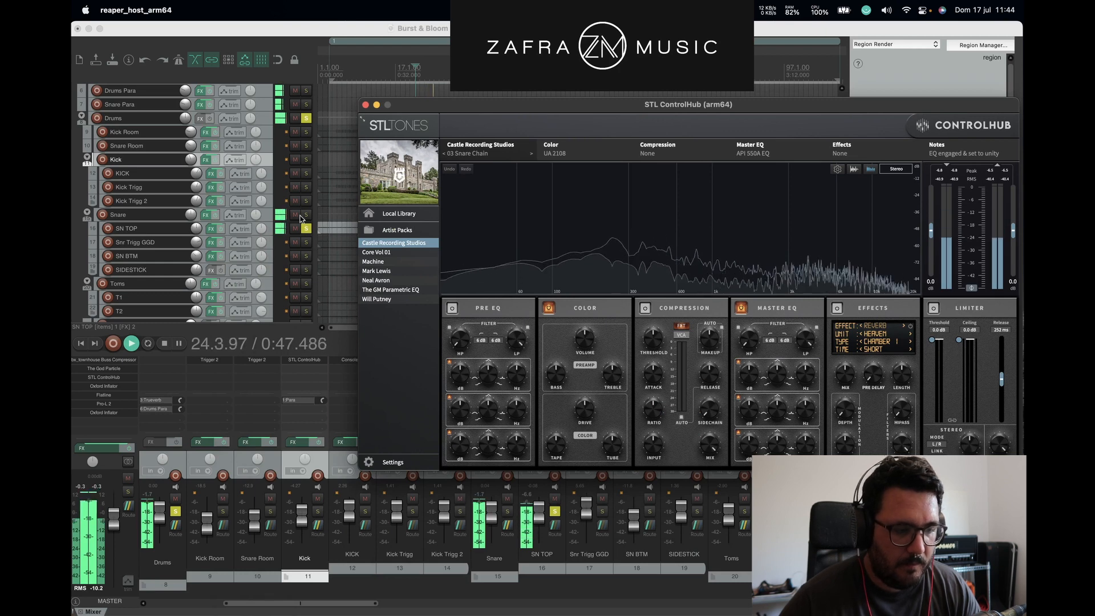
pyautogui.click(222, 230)
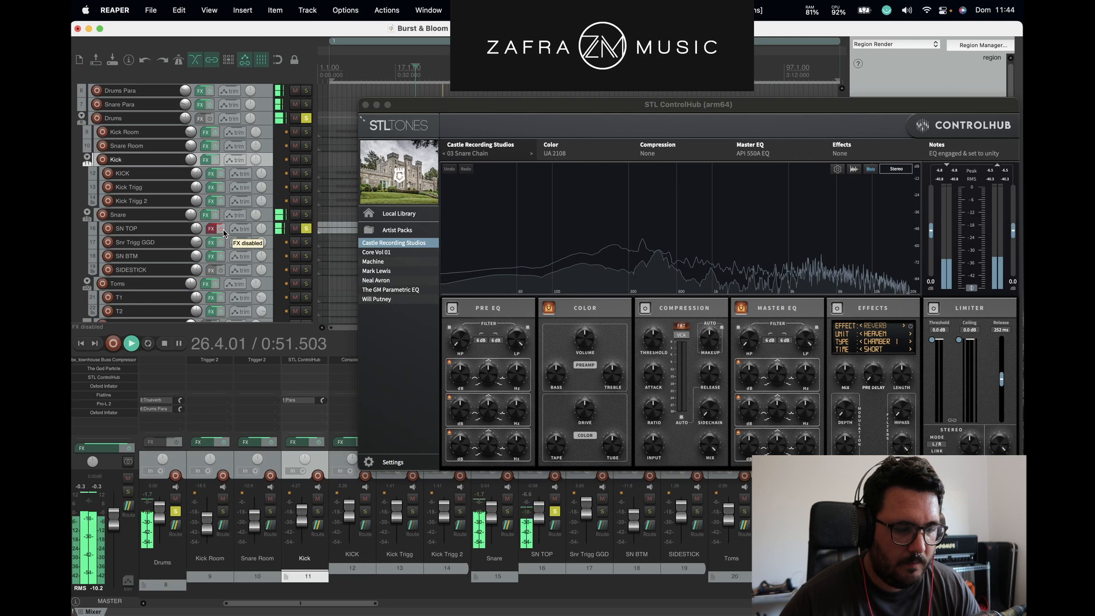
pyautogui.click(223, 232)
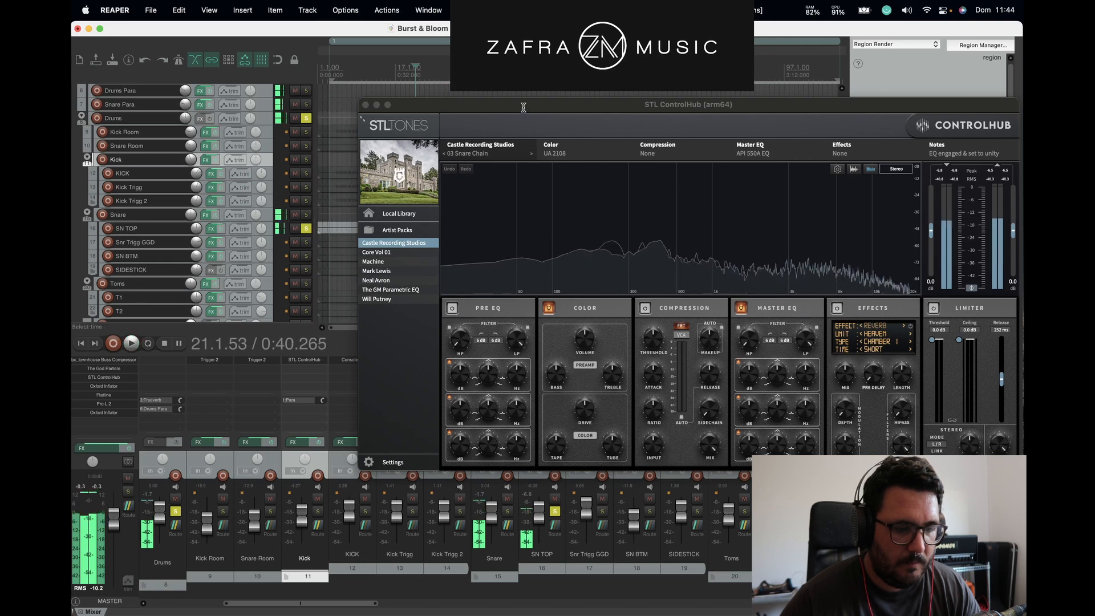
pyautogui.moveTo(523, 107); pyautogui.dragTo(471, 43)
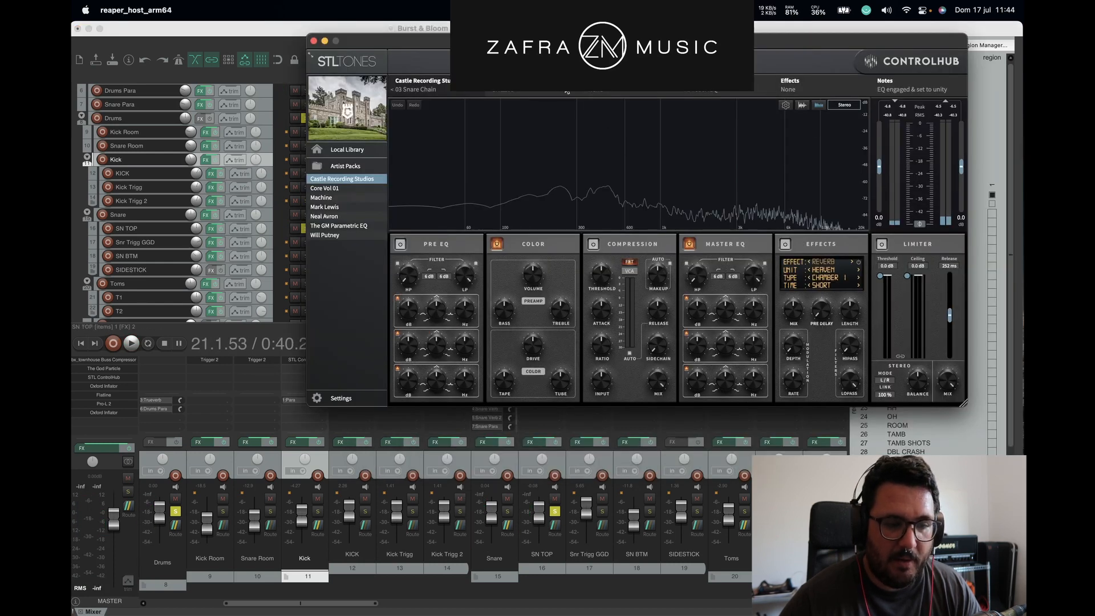
pyautogui.click(313, 41)
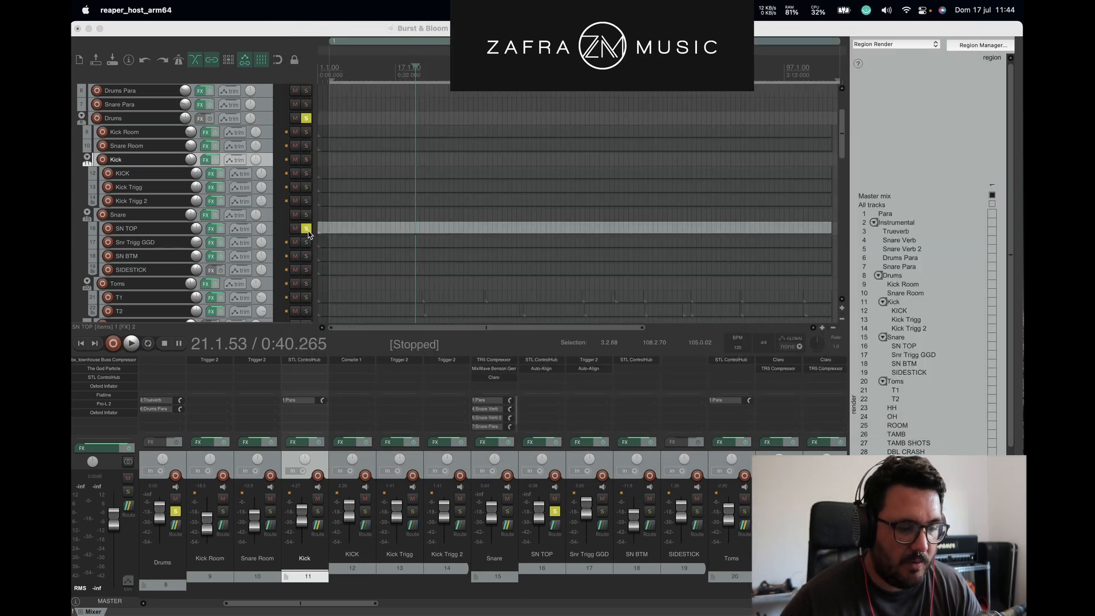
pyautogui.click(307, 230)
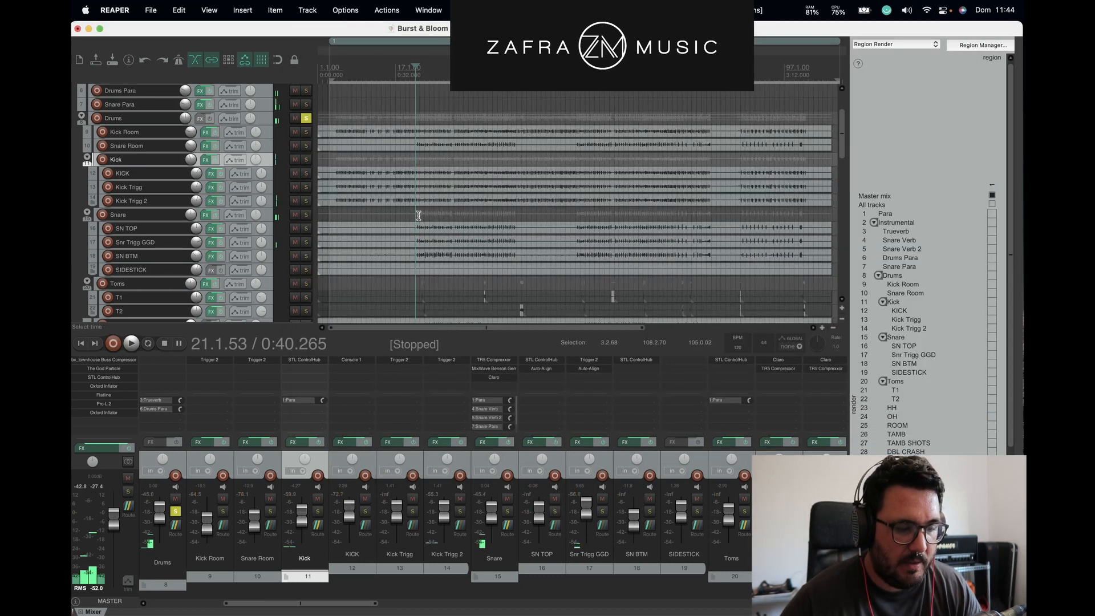
# Step: Solo and play the Snr Trigg GGD track, and open its effects chain to view the Trigger 2 settings
pyautogui.click(306, 243)
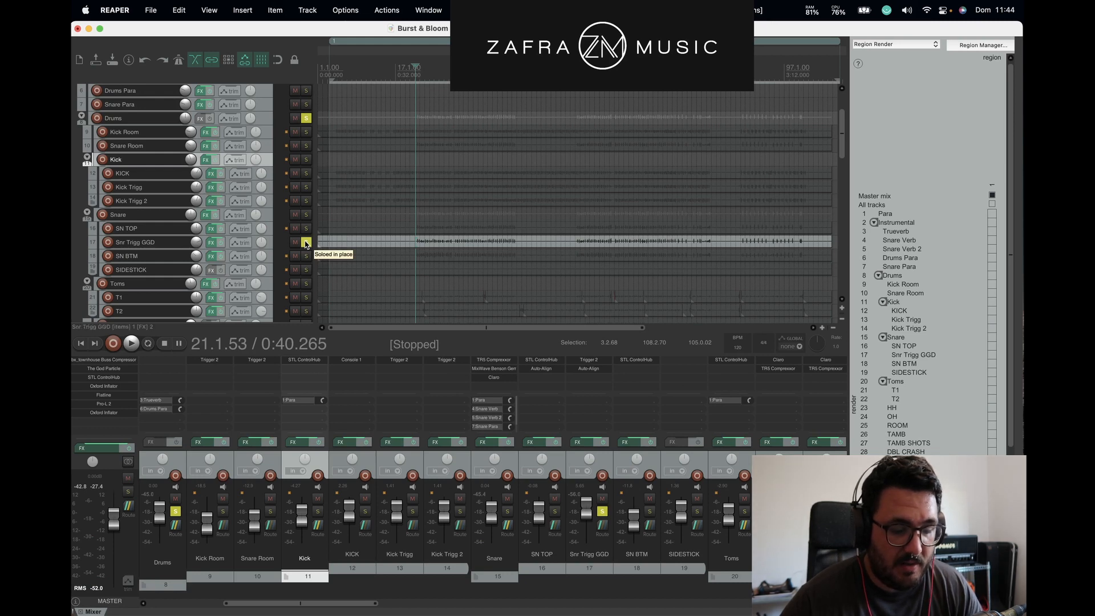
pyautogui.press('space')
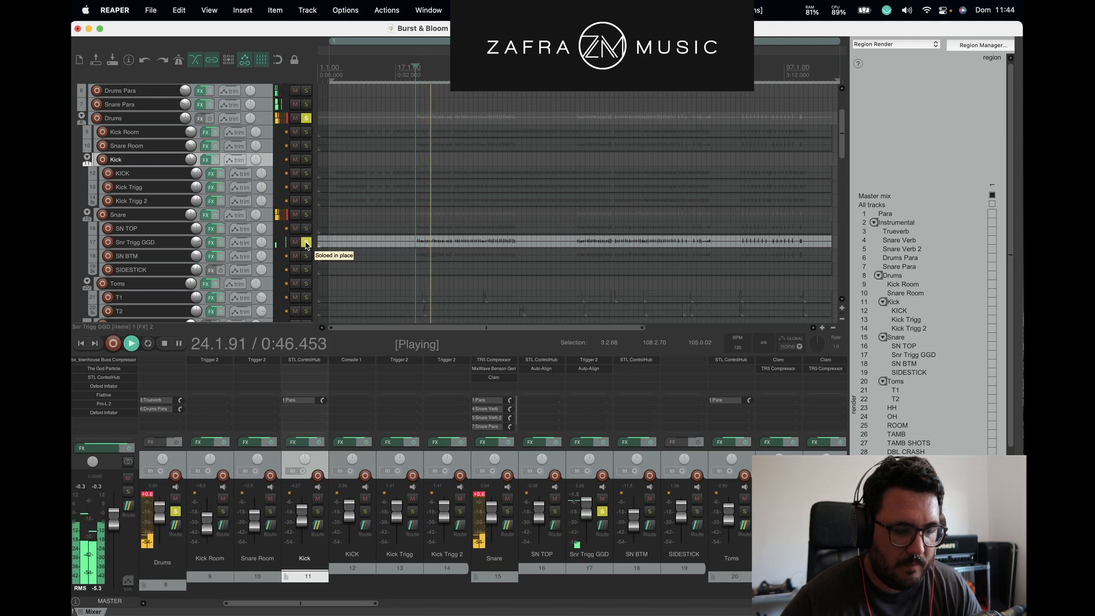
pyautogui.press('space')
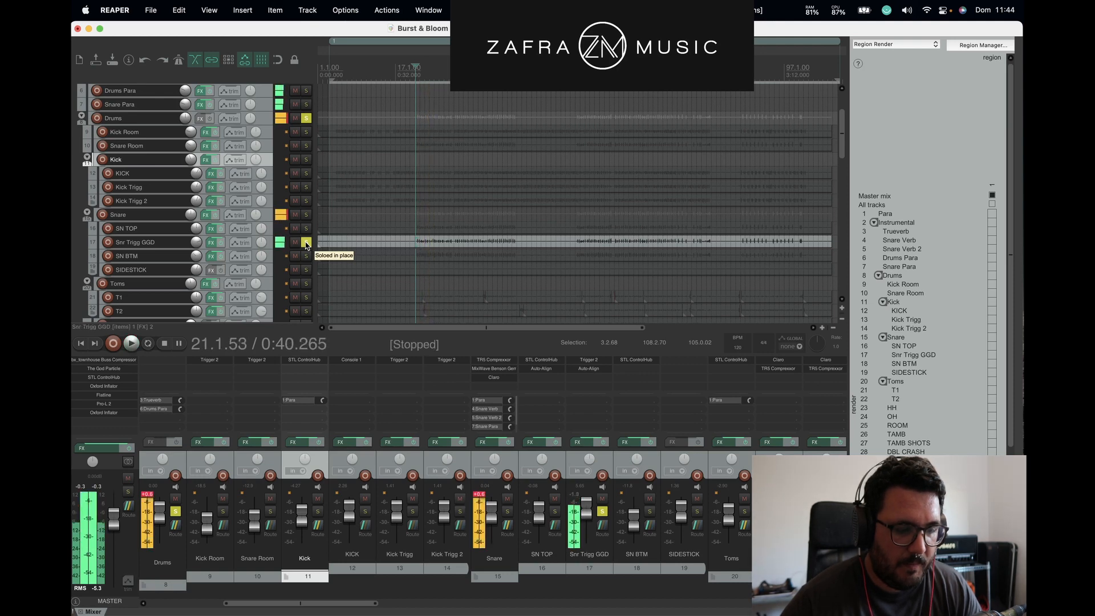
pyautogui.click(210, 244)
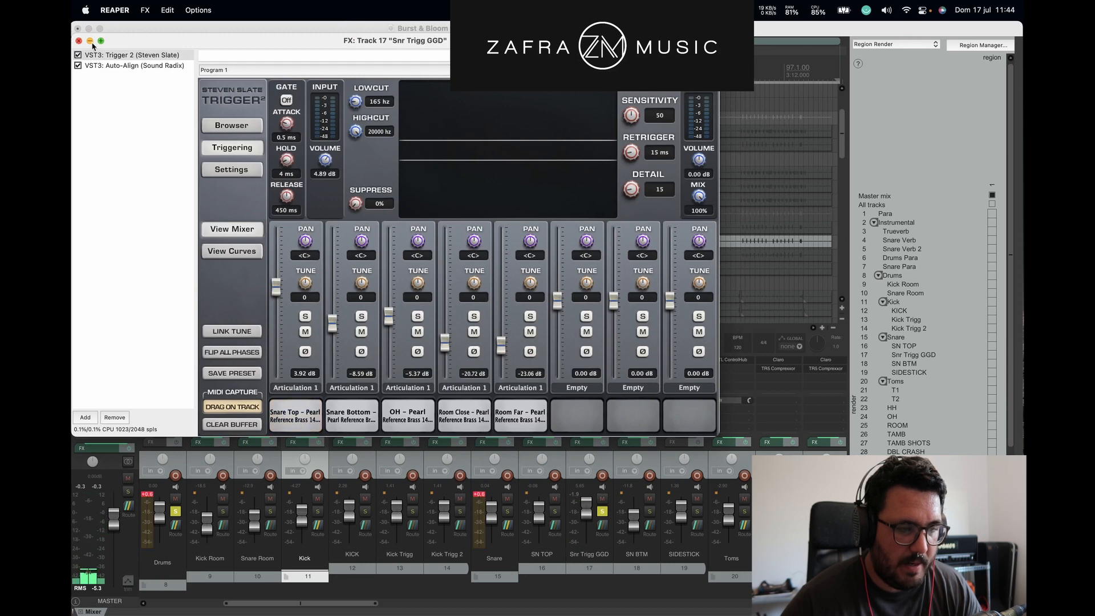
pyautogui.click(90, 42)
# Step: Open Auto-Align on the SN TOP track to view it, and close it
pyautogui.click(541, 369)
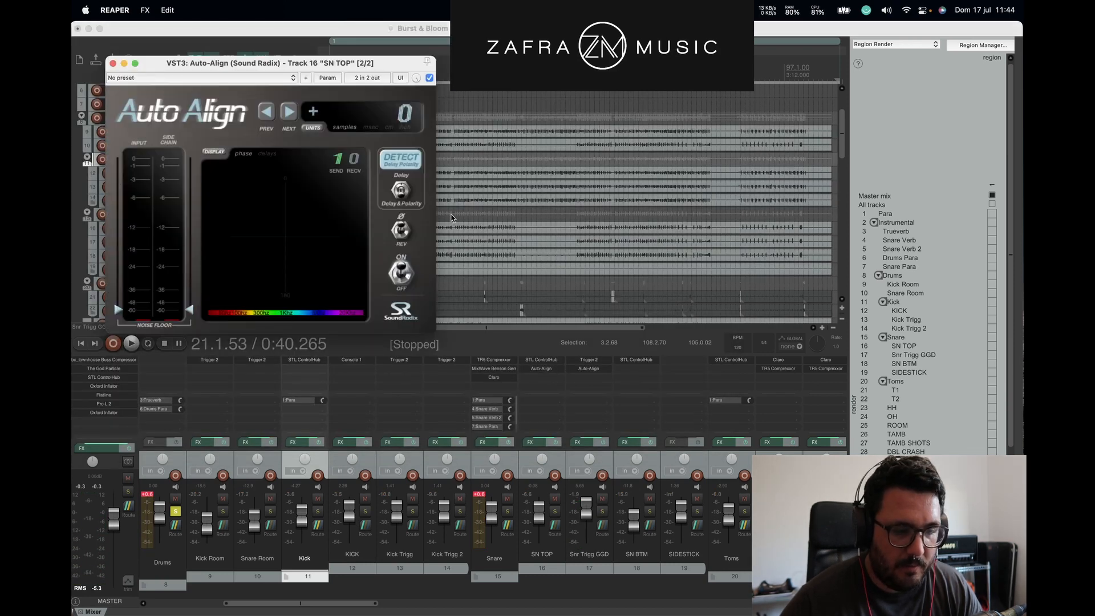
pyautogui.click(113, 64)
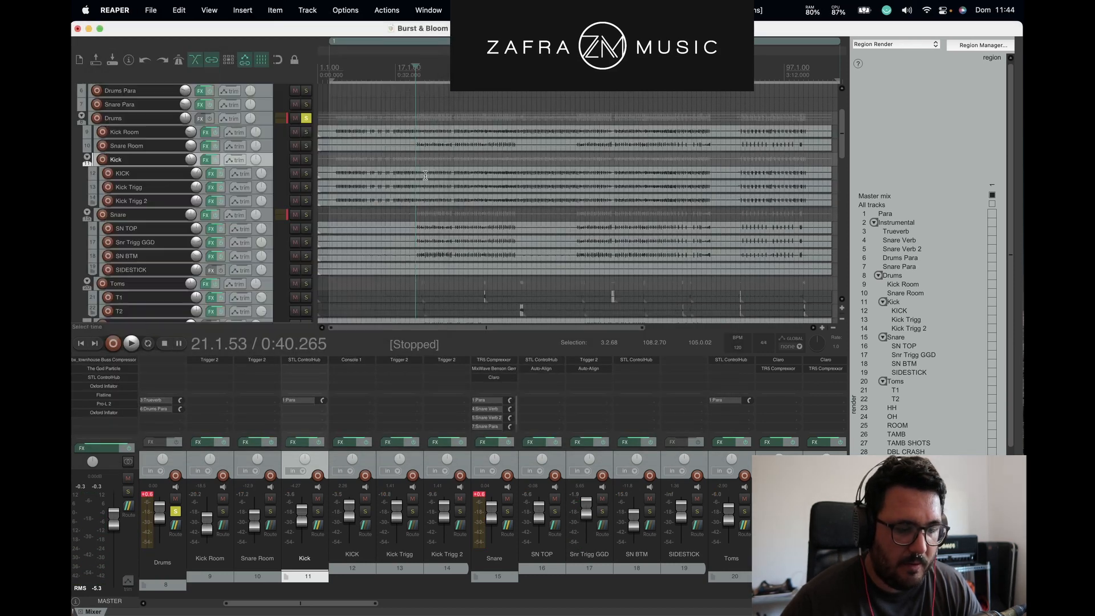
pyautogui.click(589, 377)
pyautogui.click(588, 370)
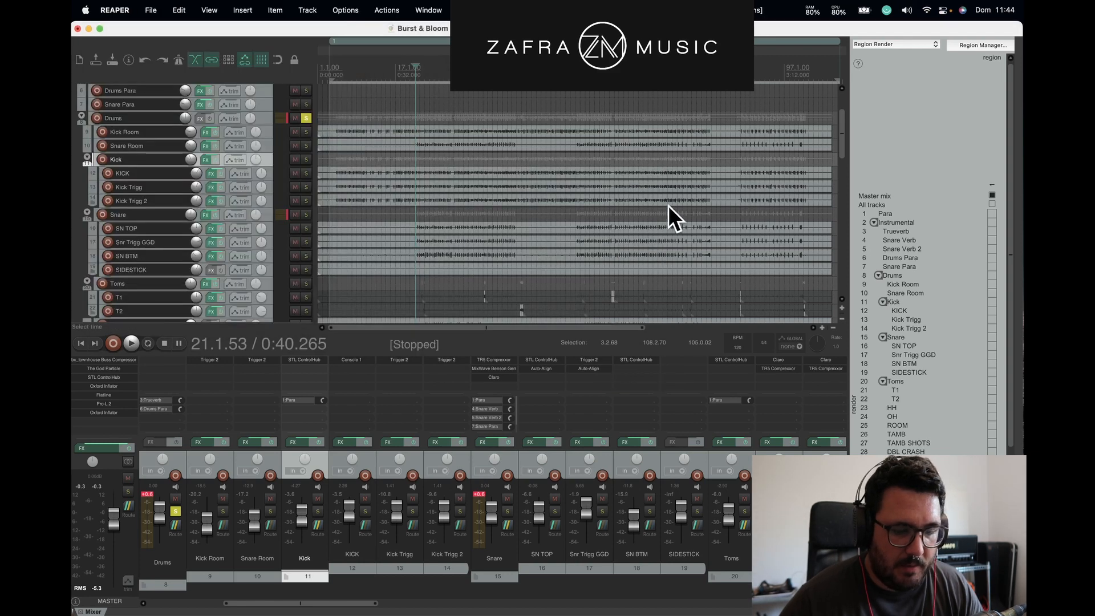
# Step: Open ControlHub on the SN BTM track and view the drum presets of the Machine artist pack, keeping 05 Bottom Snare
pyautogui.click(636, 360)
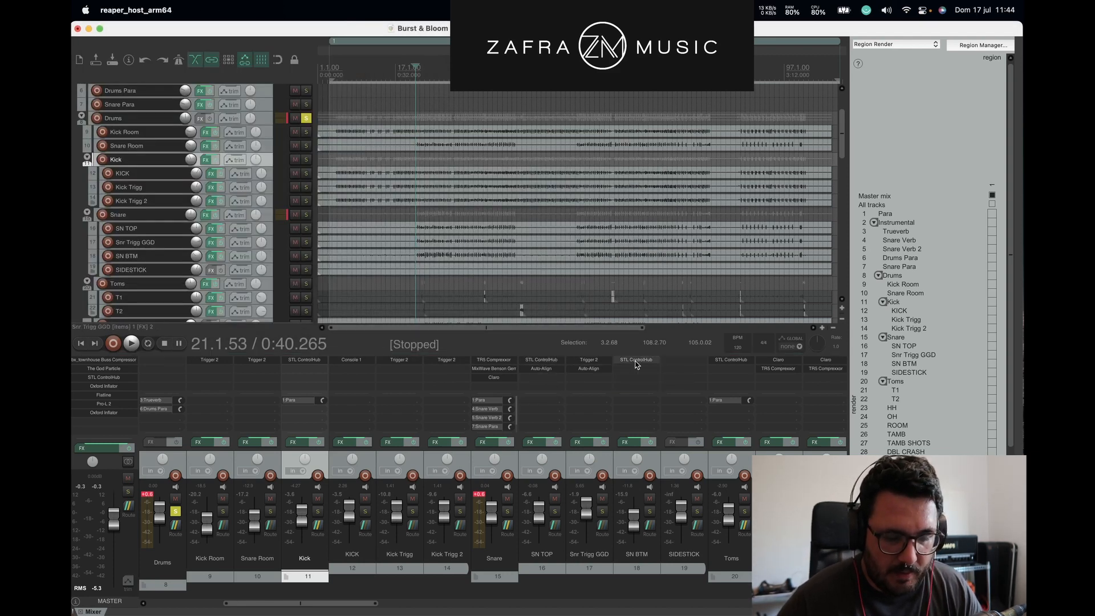
pyautogui.click(170, 211)
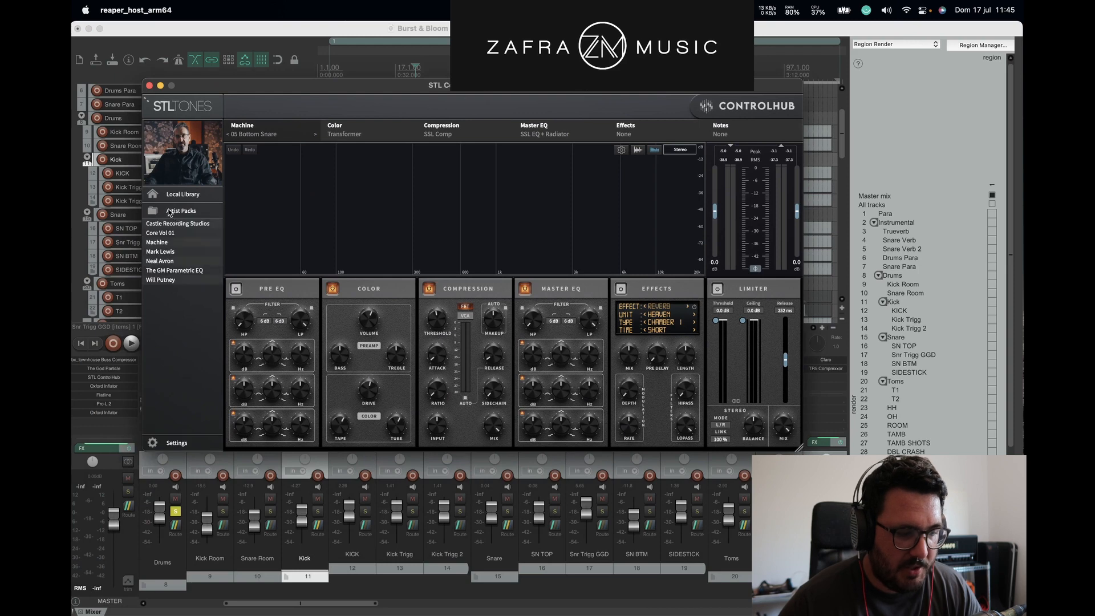
pyautogui.click(185, 245)
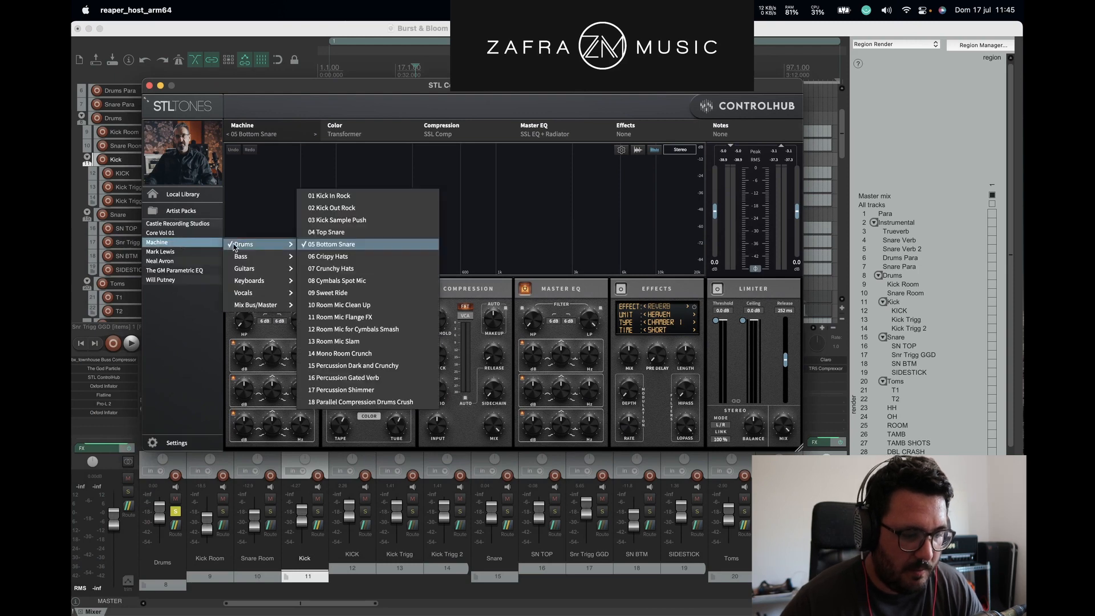
pyautogui.click(345, 246)
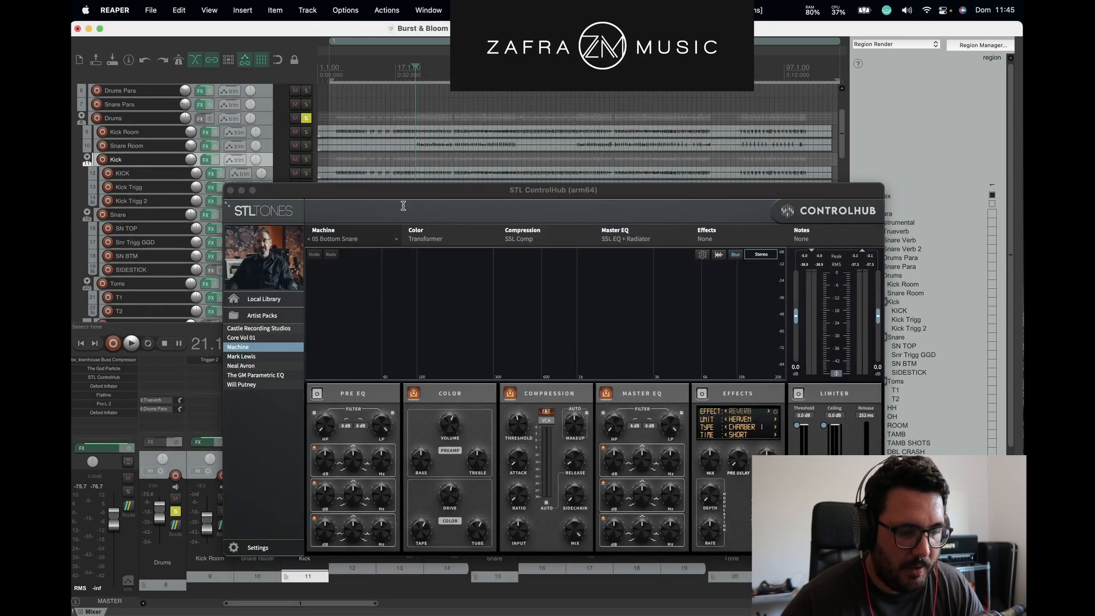
# Step: Solo and play the SN BTM track with its effects bypassed and enabled to compare the sound
pyautogui.moveTo(403, 206); pyautogui.dragTo(460, 87)
pyautogui.press('space')
pyautogui.click(307, 257)
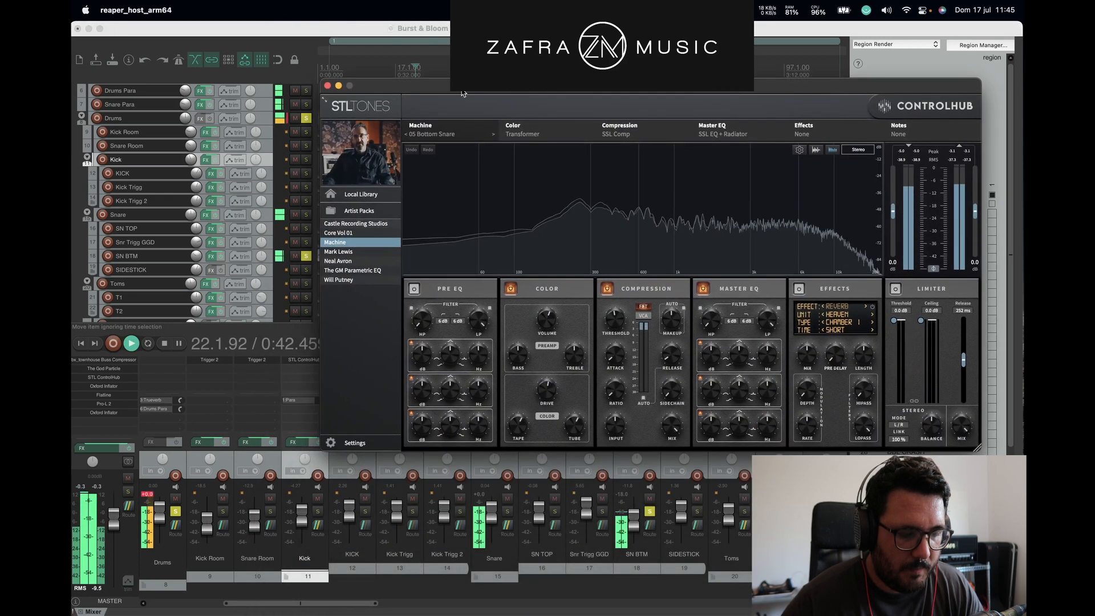
pyautogui.click(221, 259)
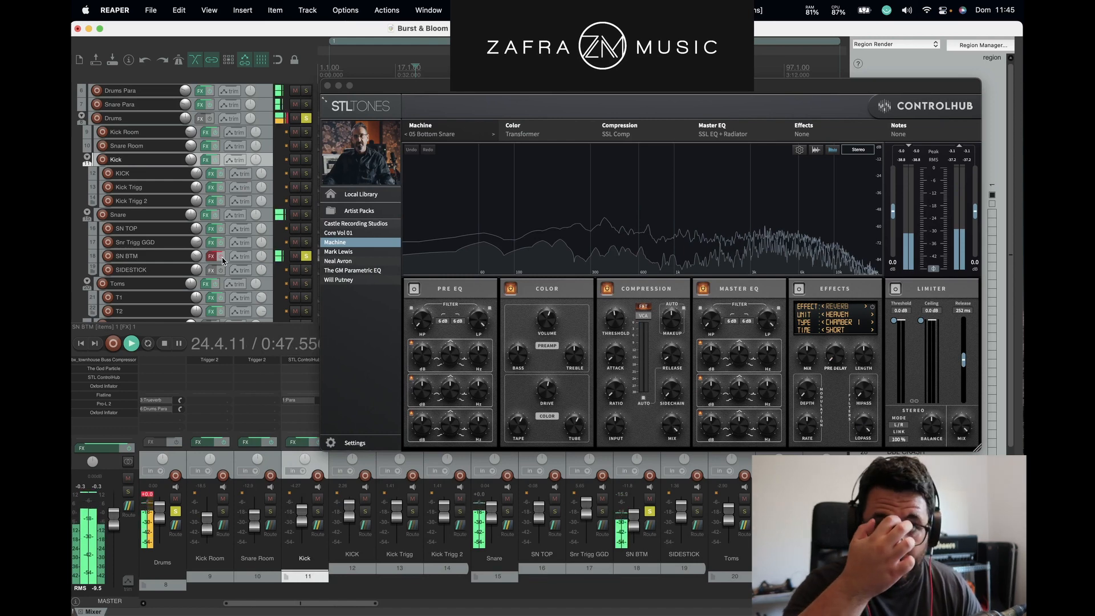
pyautogui.click(222, 261)
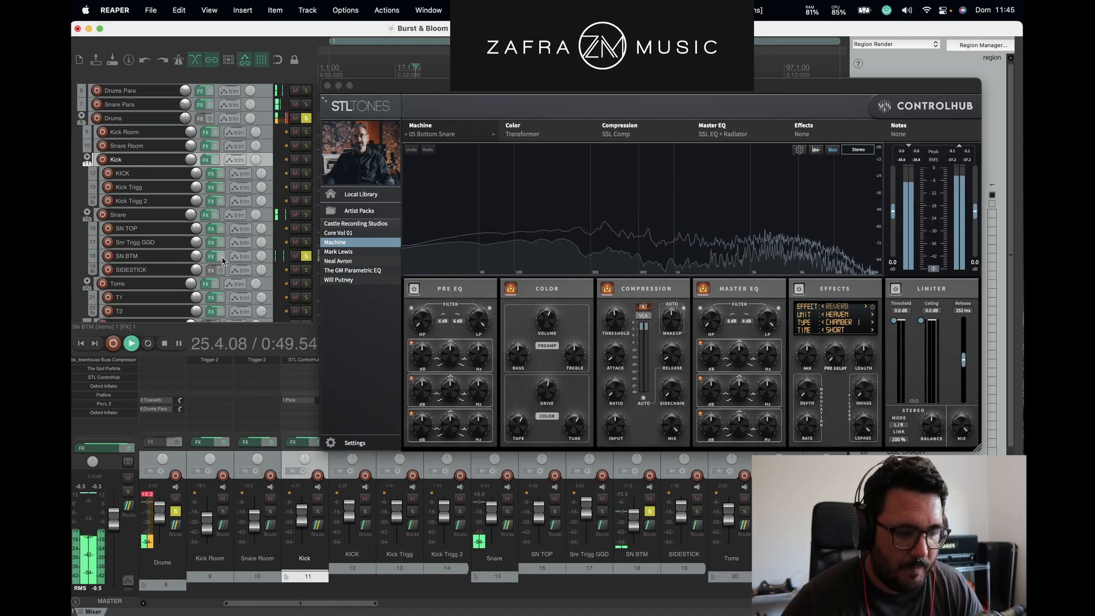
pyautogui.press('space')
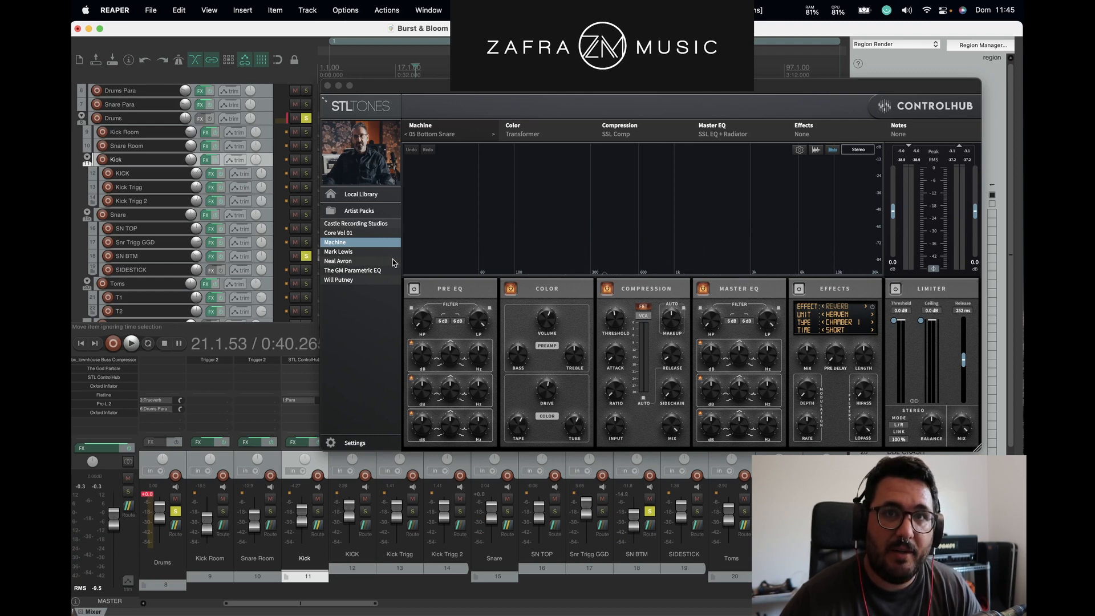
# Step: Play SN BTM while switching ControlHub's Compression and Color sections off and on to hear each one's contribution
pyautogui.moveTo(570, 86); pyautogui.dragTo(553, 64)
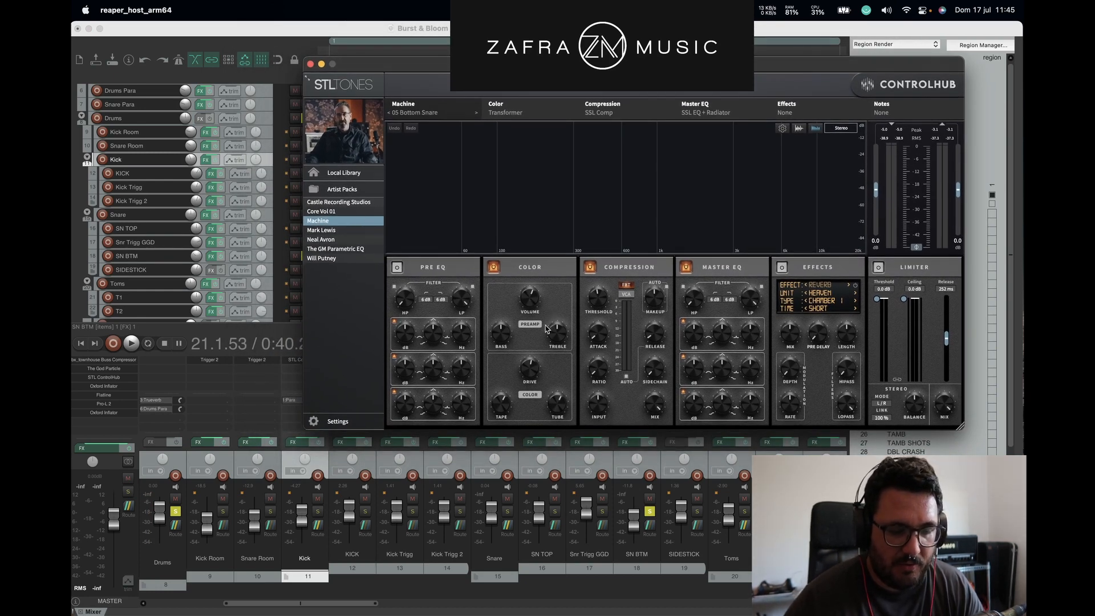
pyautogui.moveTo(422, 67); pyautogui.dragTo(353, 58)
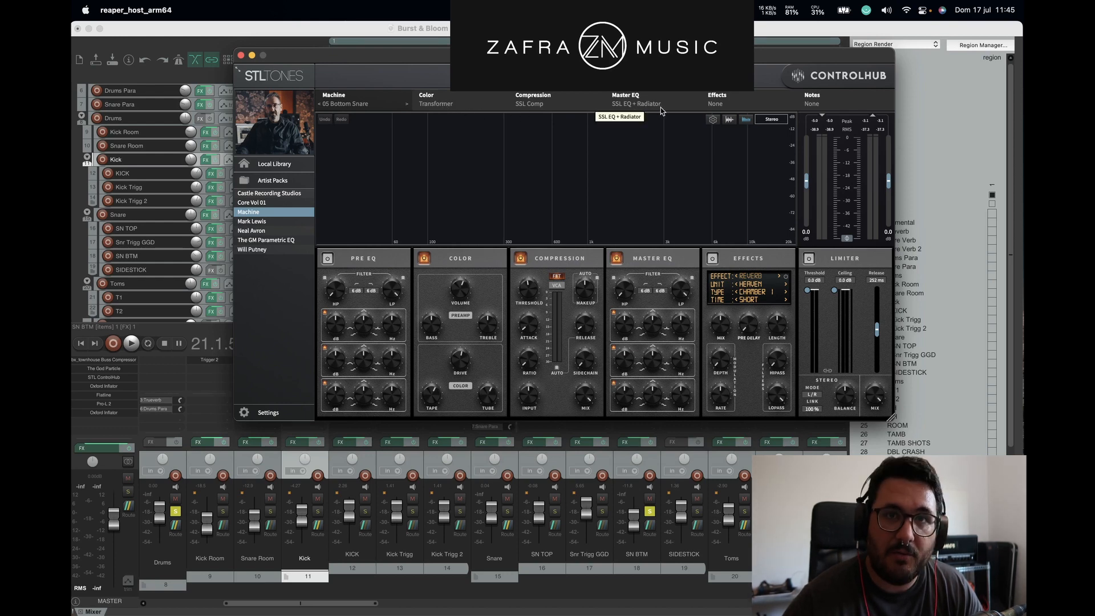
pyautogui.press('space')
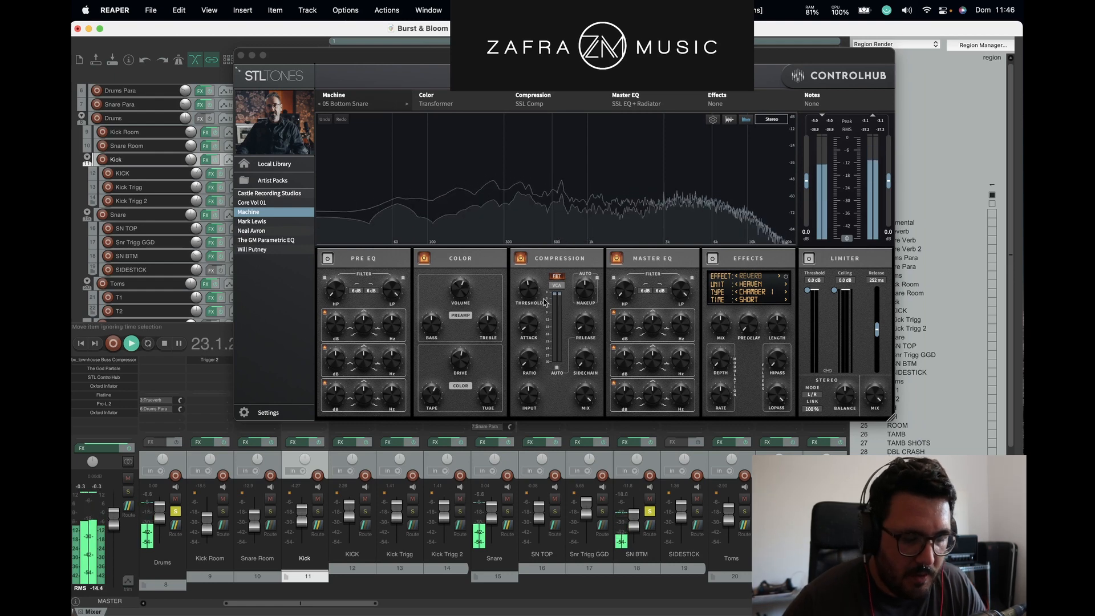
pyautogui.click(521, 260)
pyautogui.click(521, 260)
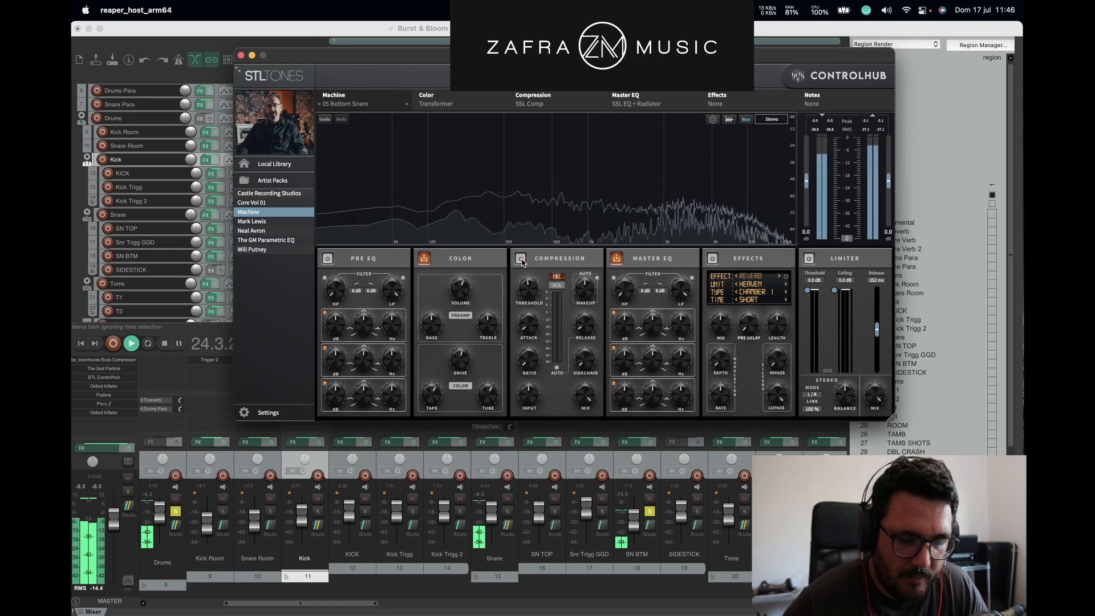
pyautogui.click(424, 260)
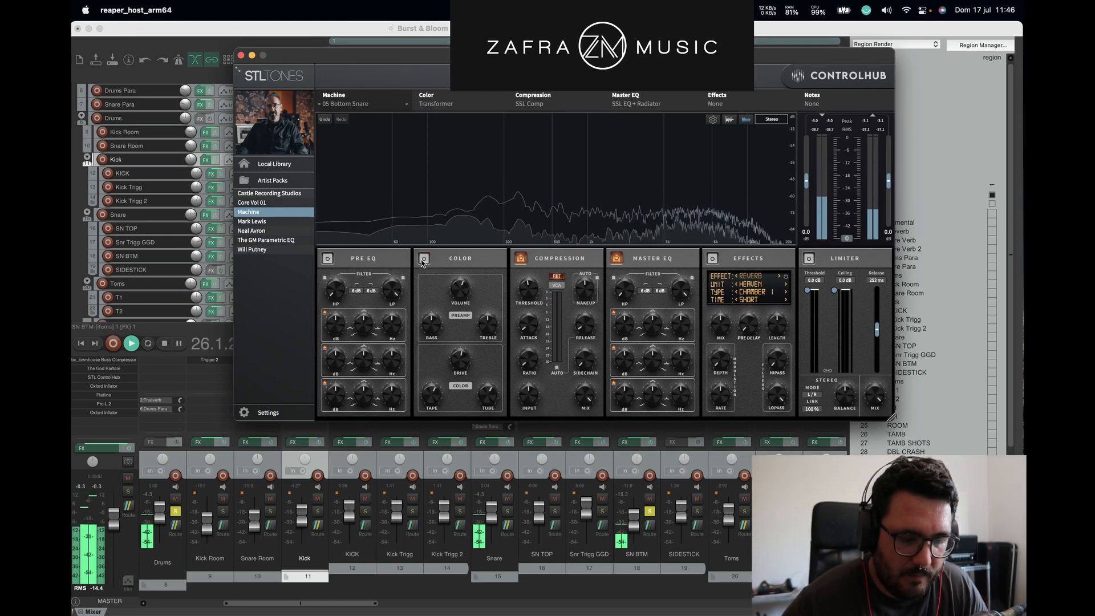
pyautogui.click(424, 260)
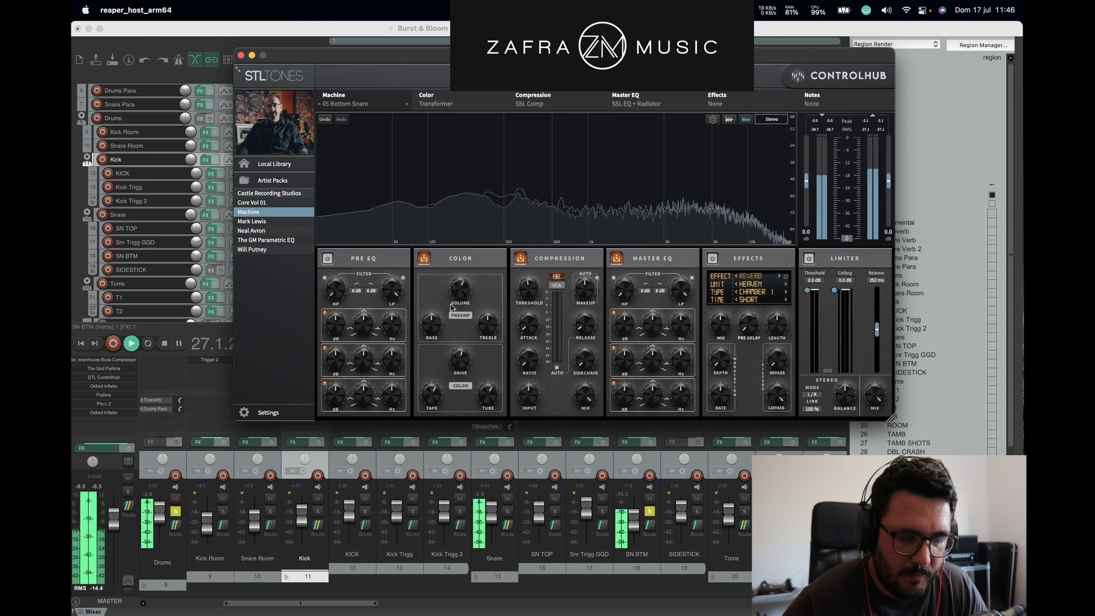
pyautogui.press('space')
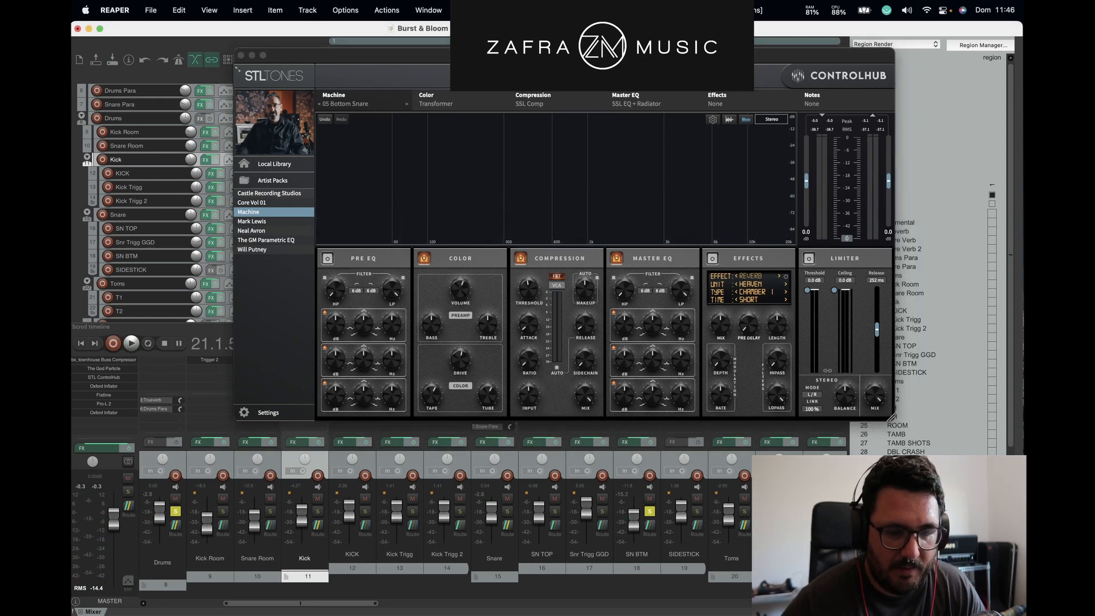
# Step: Solo the Toms folder track and loop playback over the first tom fill, from 22.1.64 to 23.2.09
pyautogui.scroll(5, 295, 163)
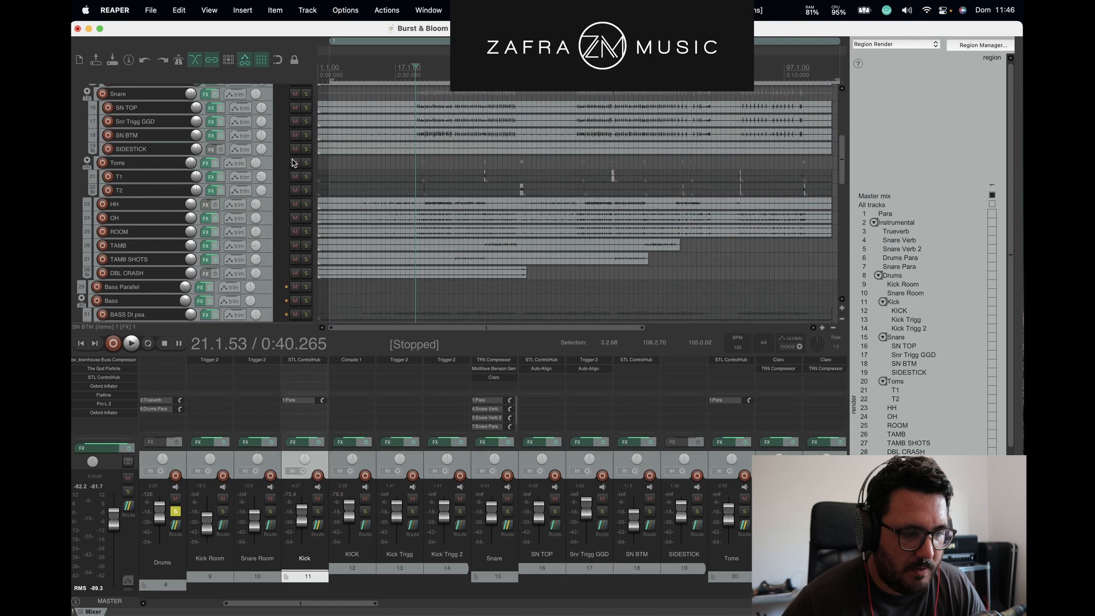
pyautogui.click(269, 164)
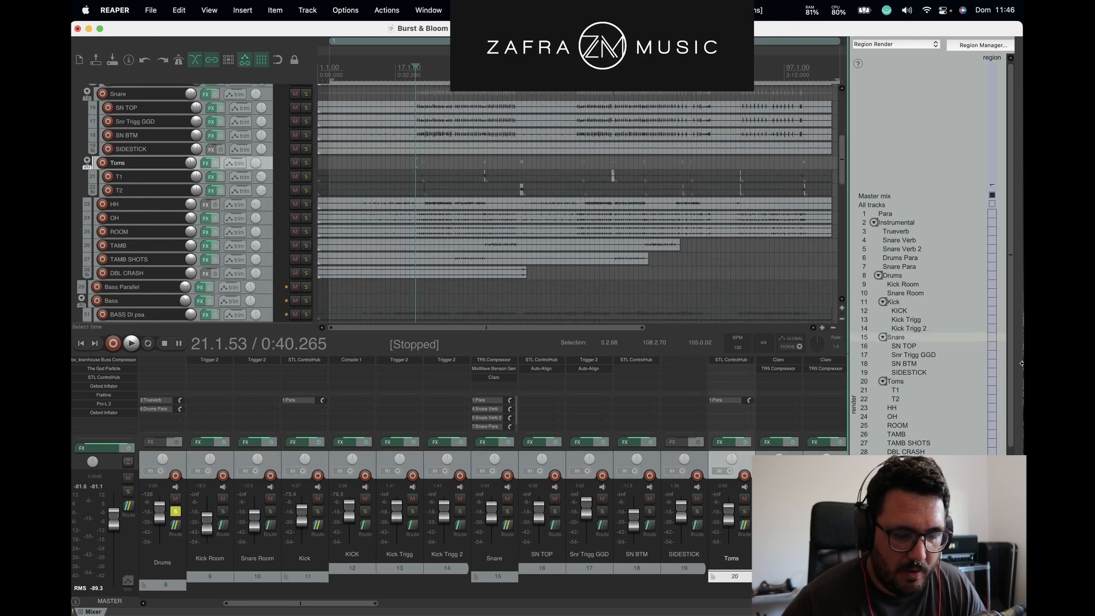
pyautogui.click(744, 512)
pyautogui.scroll(8, 606, 155)
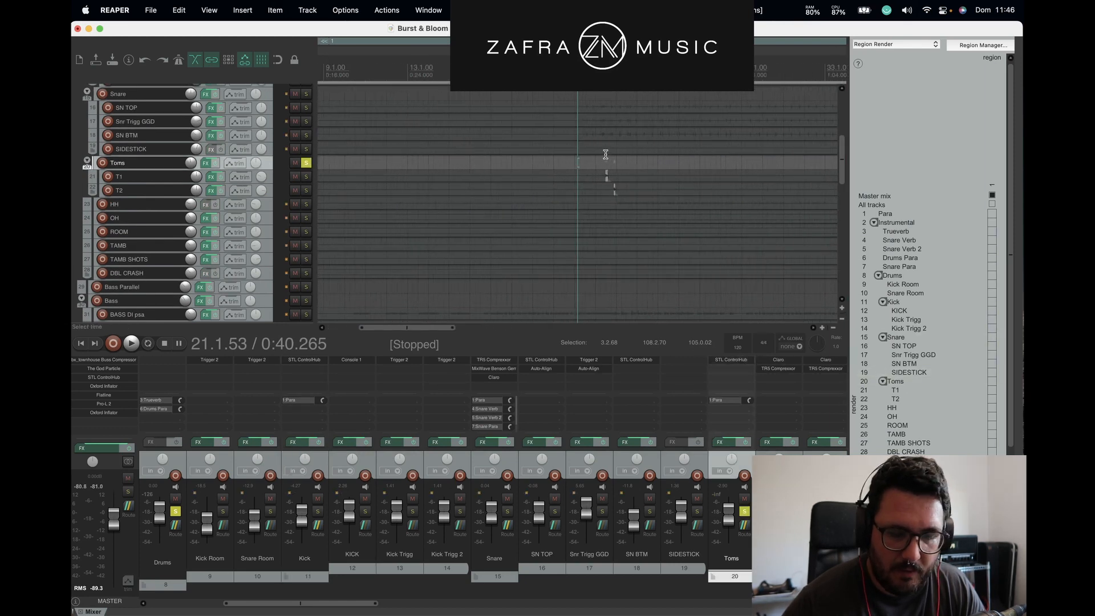
pyautogui.moveTo(601, 74); pyautogui.dragTo(648, 75)
pyautogui.click(148, 343)
pyautogui.press('space')
pyautogui.moveTo(607, 76); pyautogui.dragTo(639, 77)
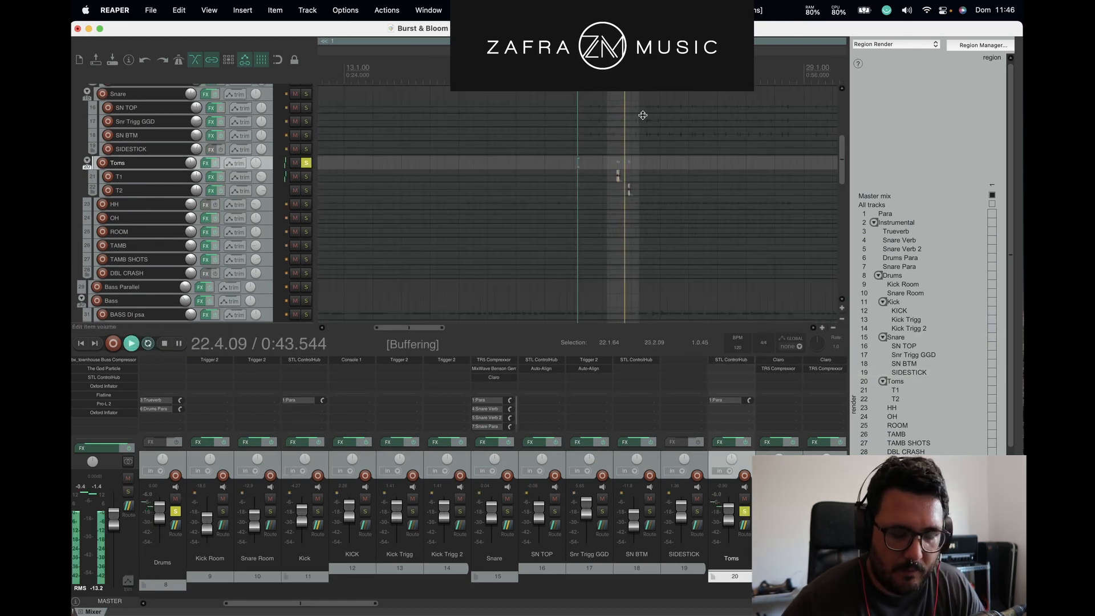
# Step: Open ControlHub on the Toms track and compare the looped tom fill with the plug-in bypassed and enabled
pyautogui.click(206, 163)
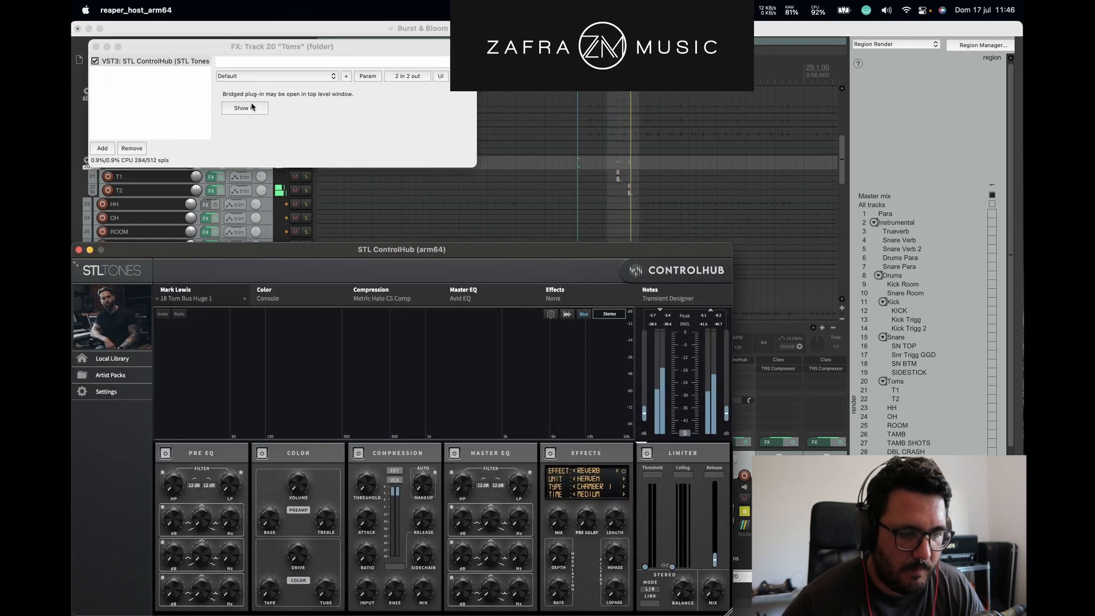
pyautogui.click(251, 106)
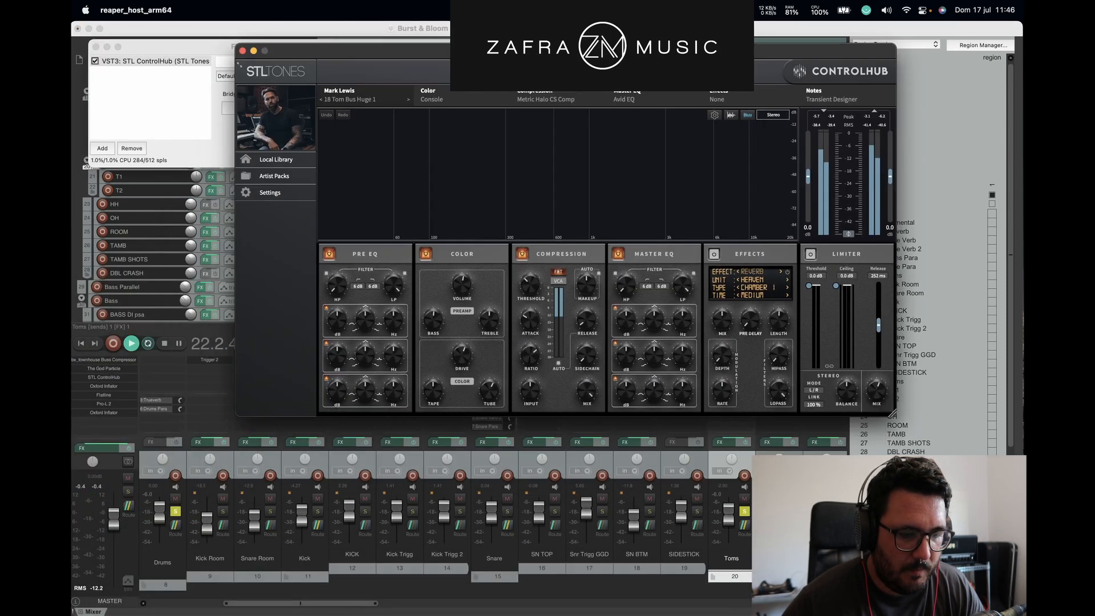
pyautogui.click(95, 62)
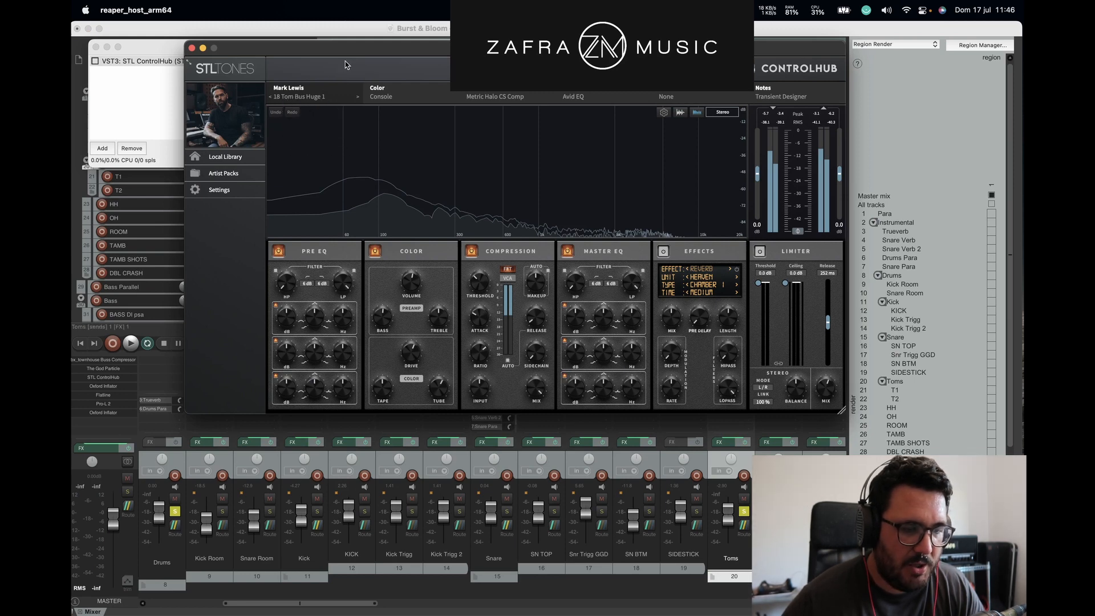
pyautogui.moveTo(345, 65); pyautogui.dragTo(389, 66)
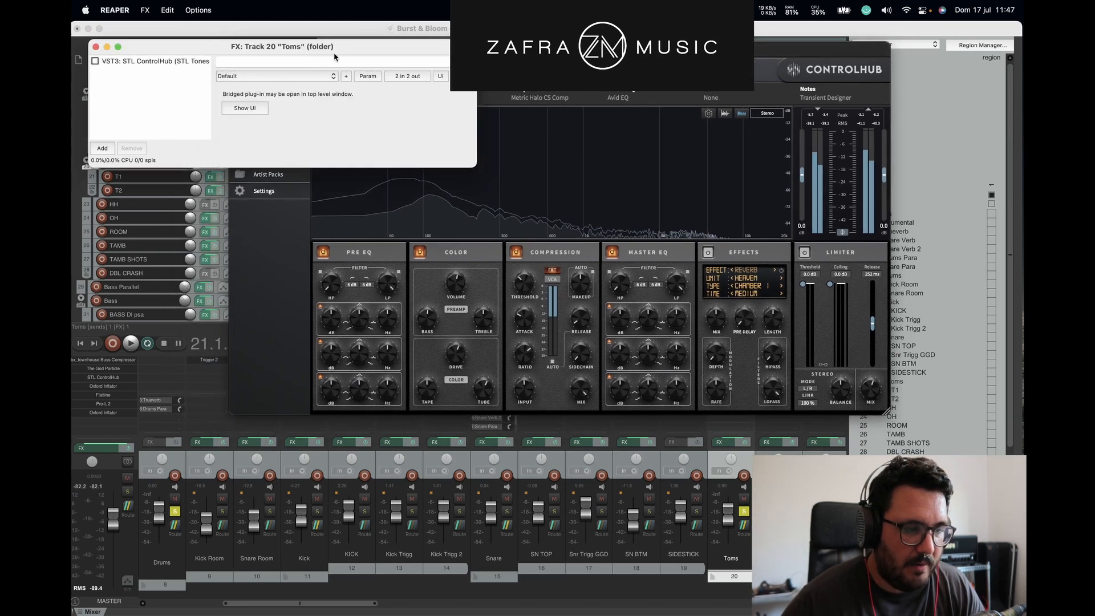
pyautogui.click(602, 49)
pyautogui.click(603, 38)
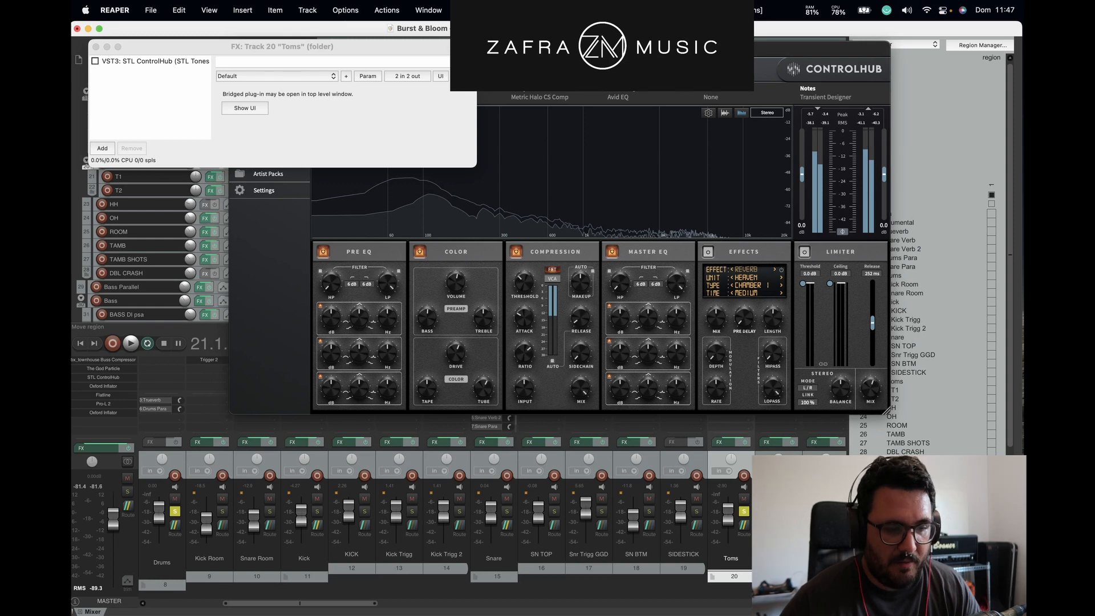
pyautogui.press('space')
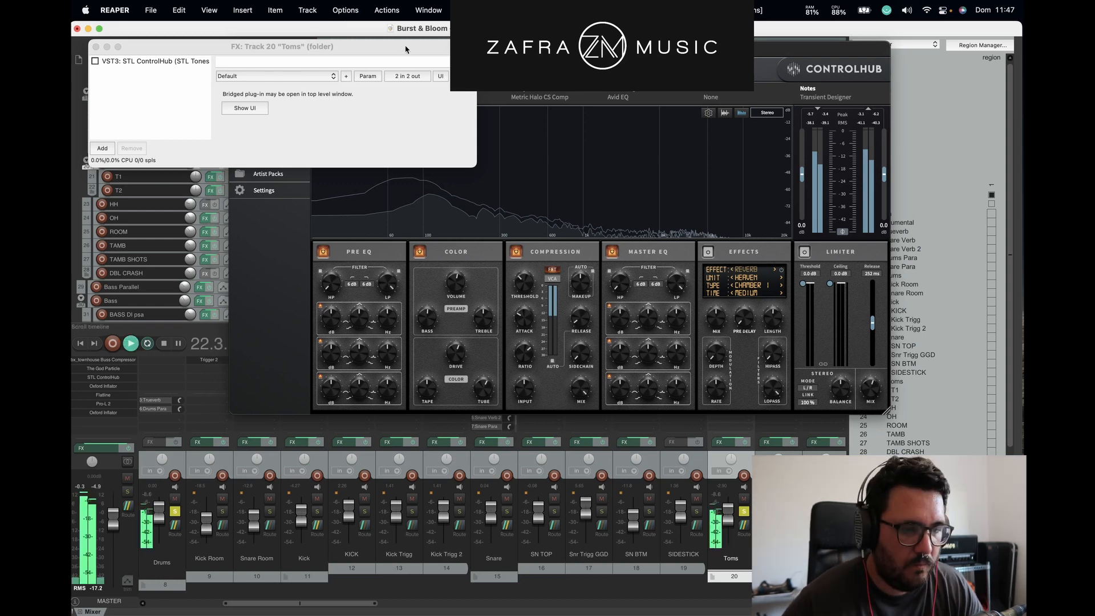
pyautogui.click(98, 64)
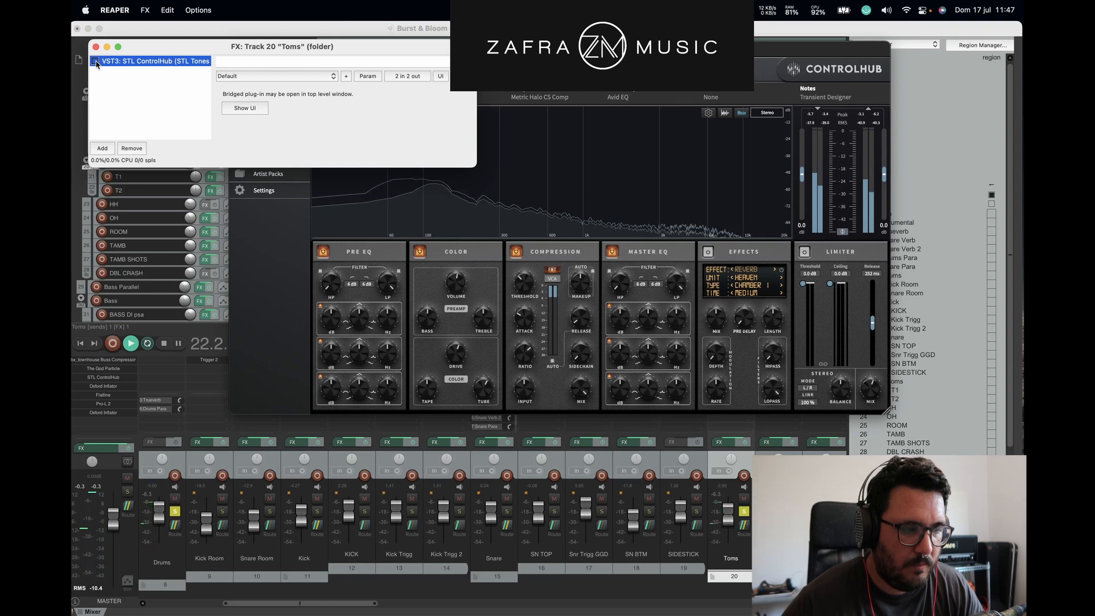
pyautogui.click(96, 61)
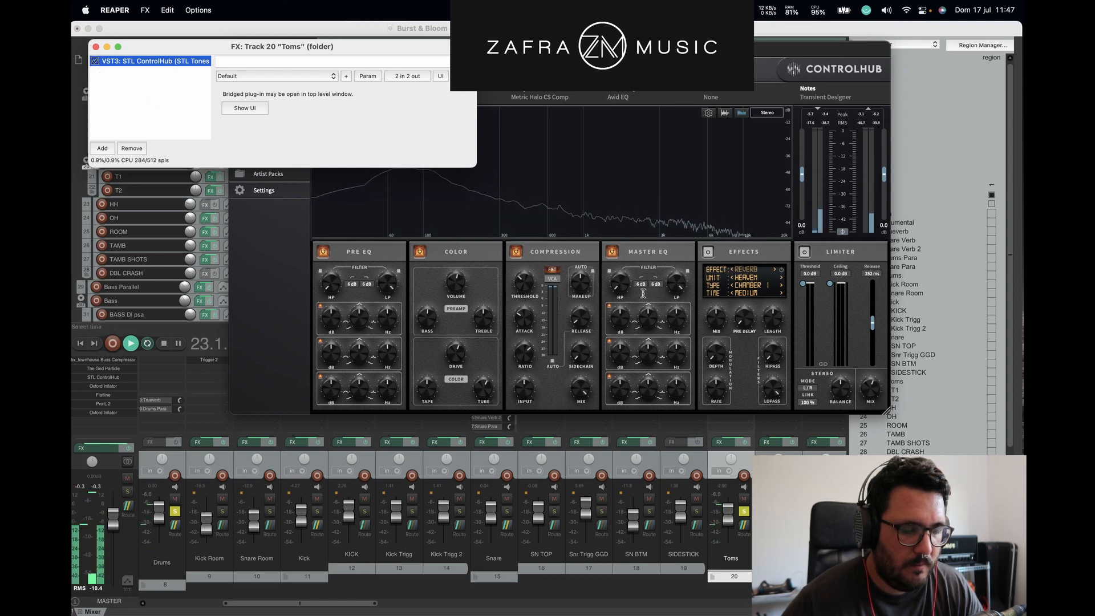
# Step: Close the Toms effects chain and ControlHub, stop playback, and unsolo the Toms track
pyautogui.click(96, 47)
pyautogui.press('space')
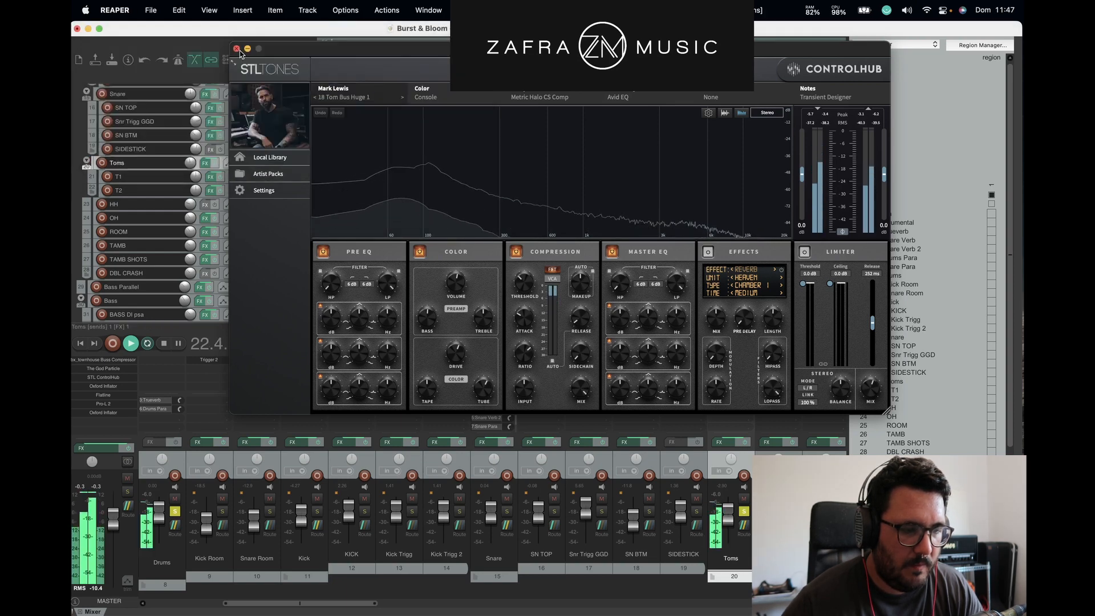
pyautogui.click(236, 48)
pyautogui.click(306, 163)
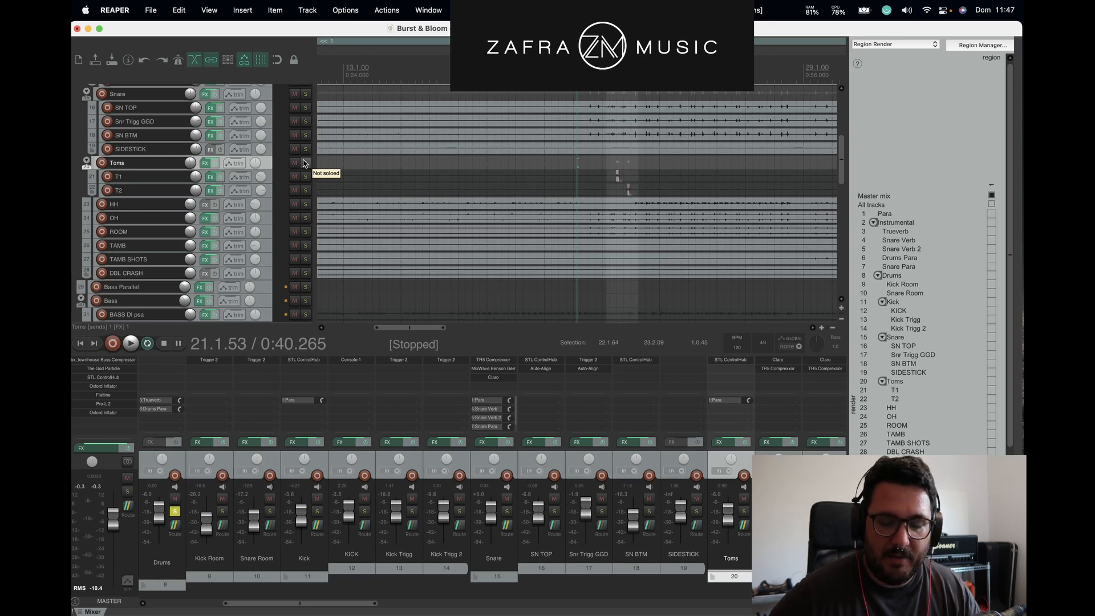
# Step: Play the tom fill within the full drum mix with the Toms effects bypassed and enabled to compare the sound
pyautogui.press('space')
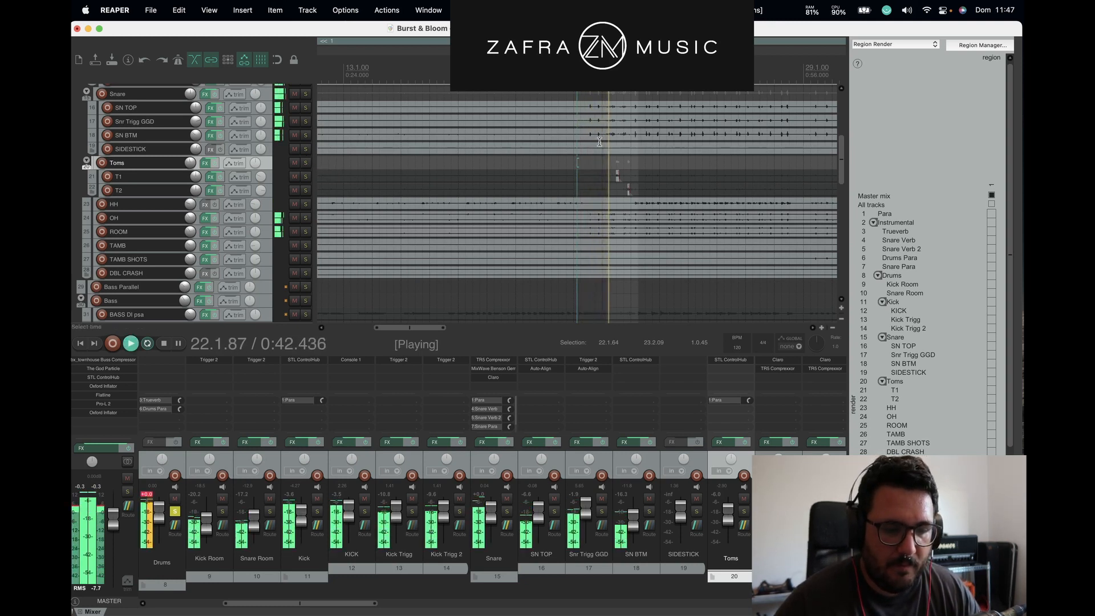
pyautogui.click(217, 166)
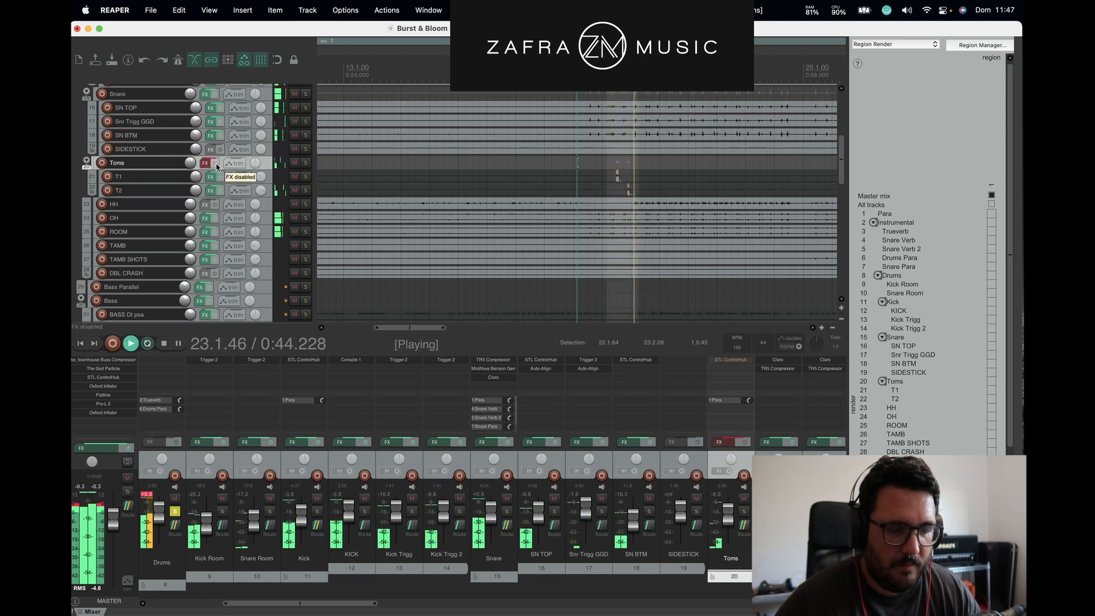
pyautogui.press('space')
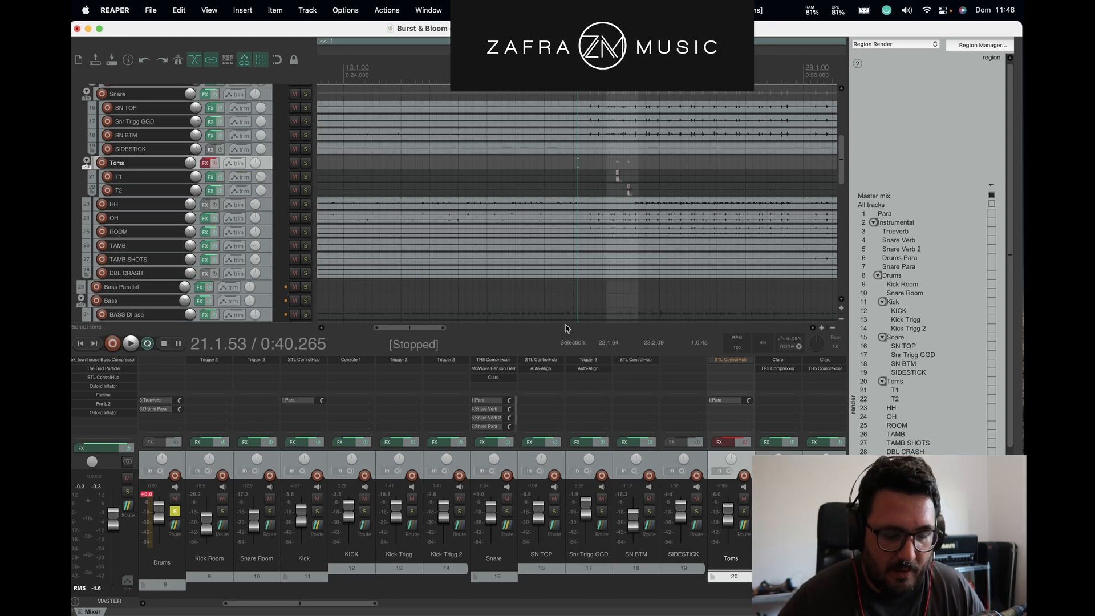
pyautogui.press('space')
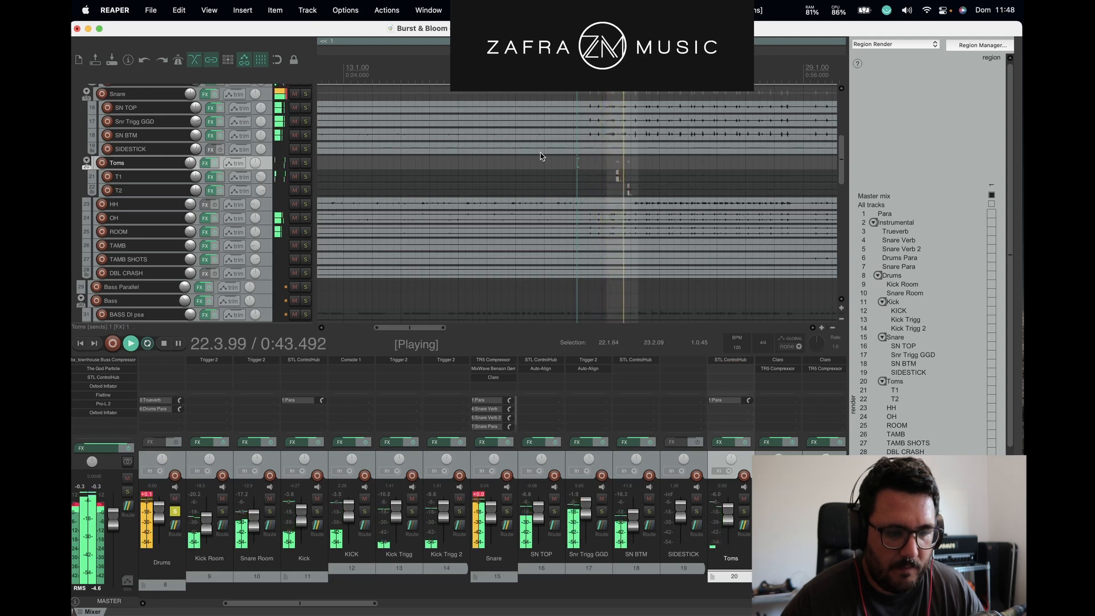
pyautogui.press('space')
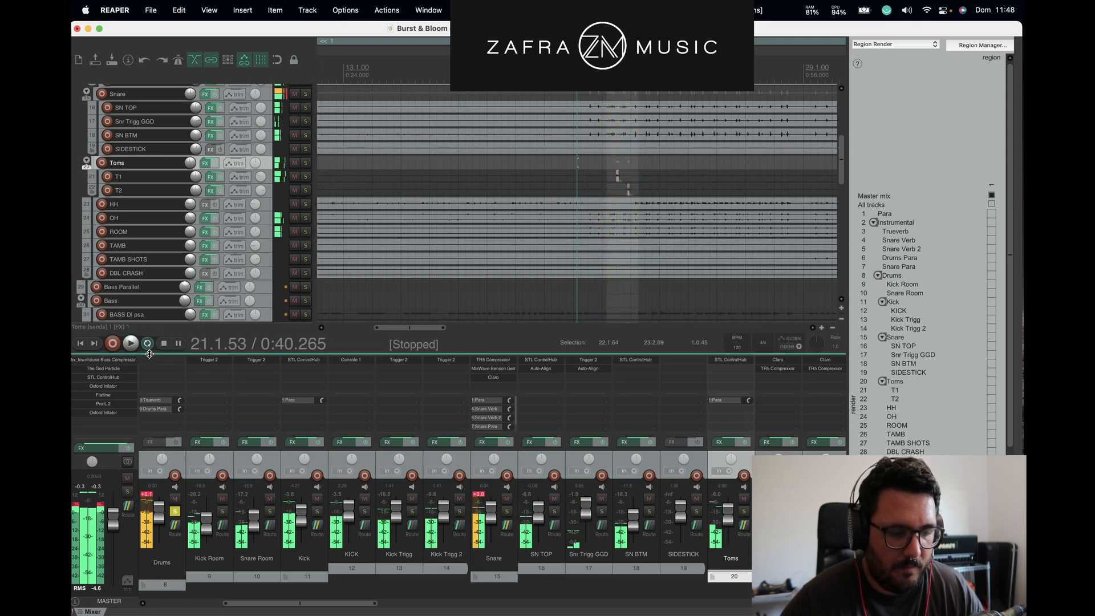
# Step: Open the OH track's effects chain and show its ControlHub plug-in
pyautogui.click(212, 193)
pyautogui.doubleClick(171, 63)
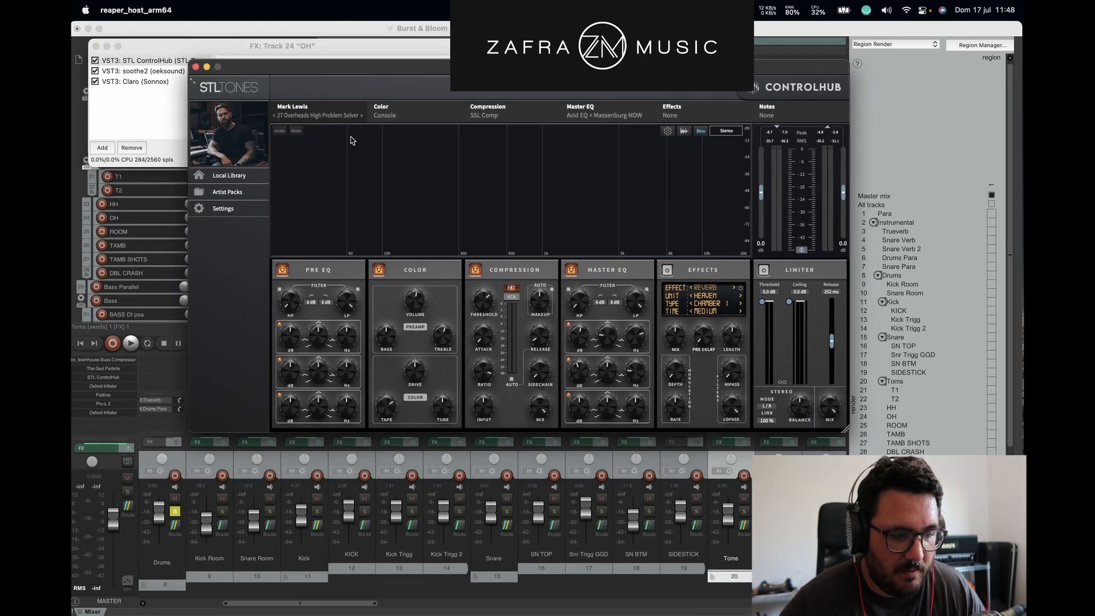
# Step: Play the mix, move the ControlHub window clear of the track controls, and solo the OH track
pyautogui.press('Escape')
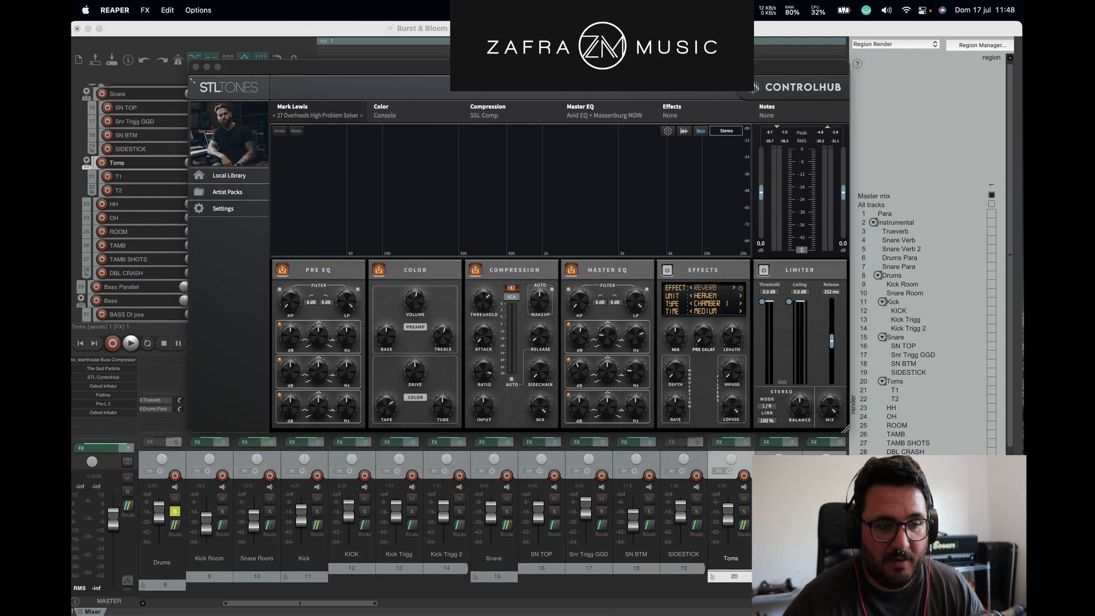
pyautogui.click(94, 49)
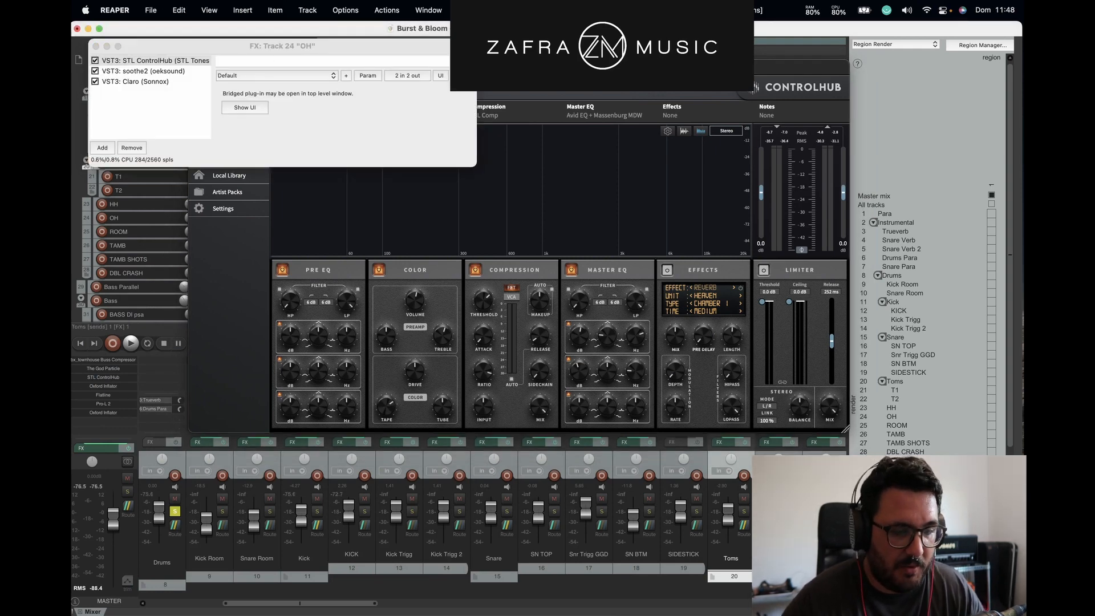
pyautogui.press('space')
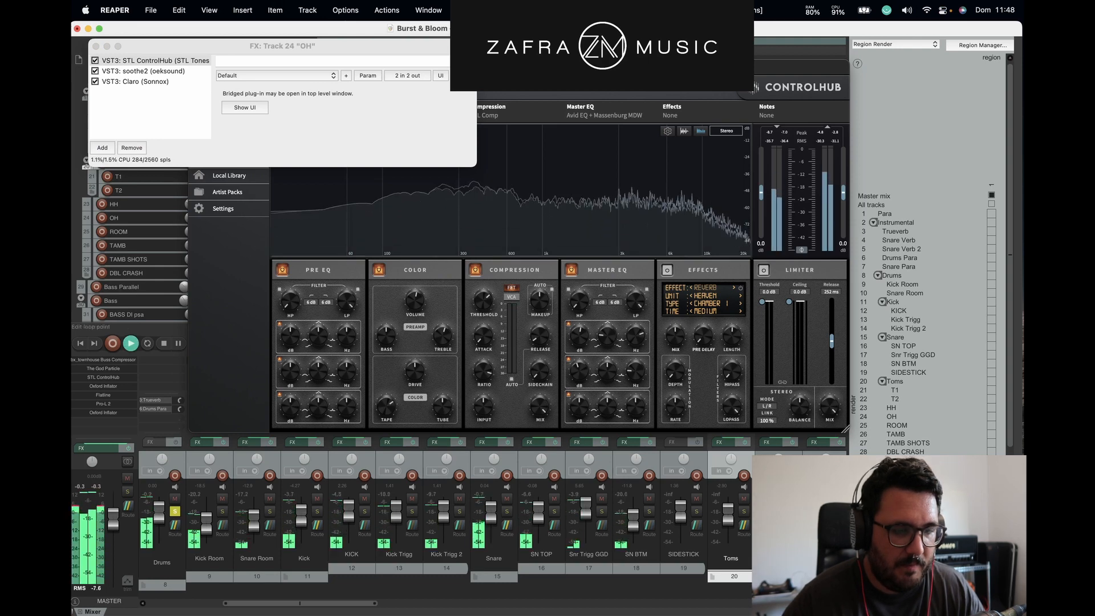
pyautogui.moveTo(531, 67); pyautogui.dragTo(627, 63)
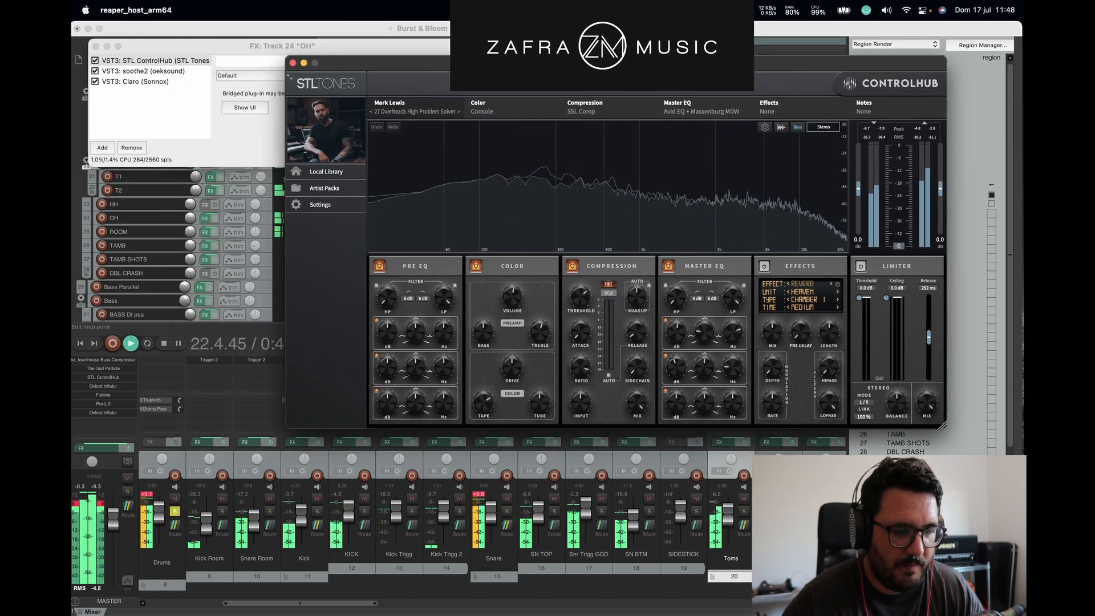
pyautogui.moveTo(479, 64); pyautogui.dragTo(512, 62)
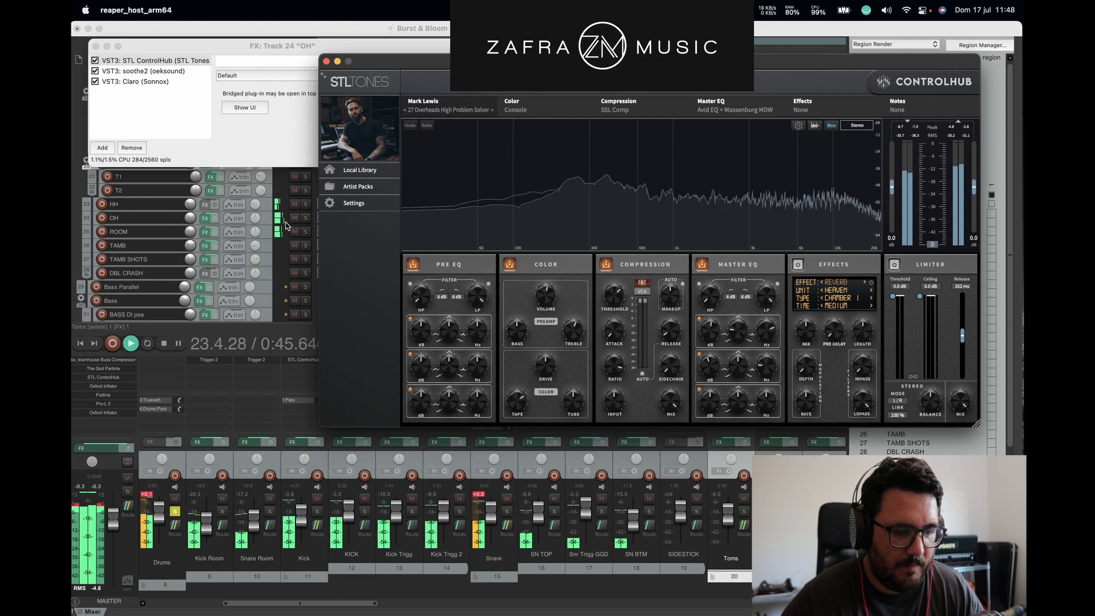
pyautogui.click(306, 218)
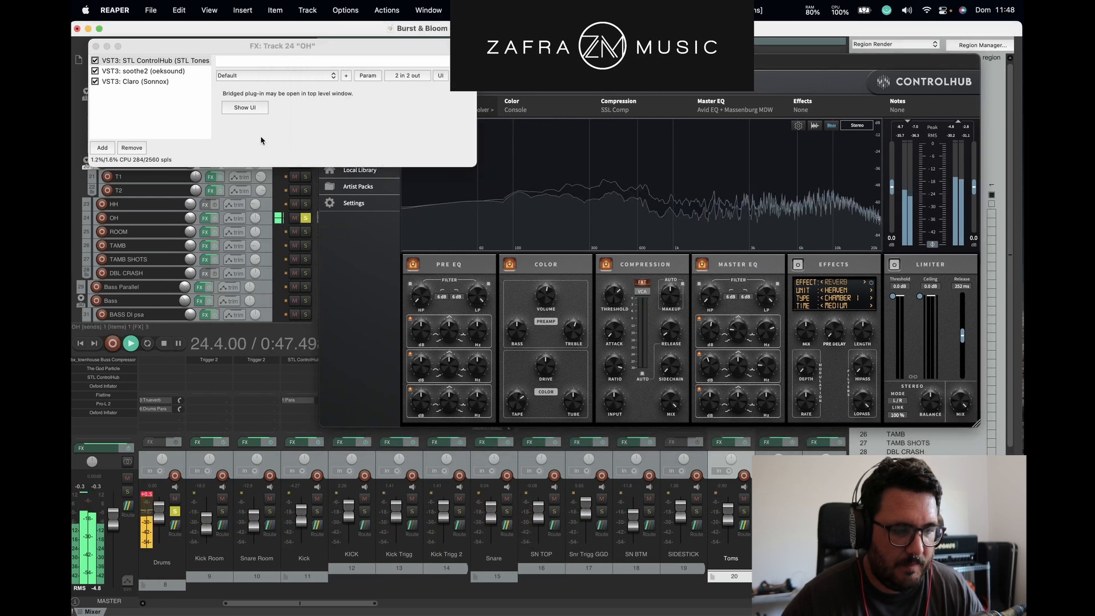
# Step: Compare the soloed OH track with ControlHub bypassed and enabled, and inspect the preset's Master EQ in between
pyautogui.click(95, 61)
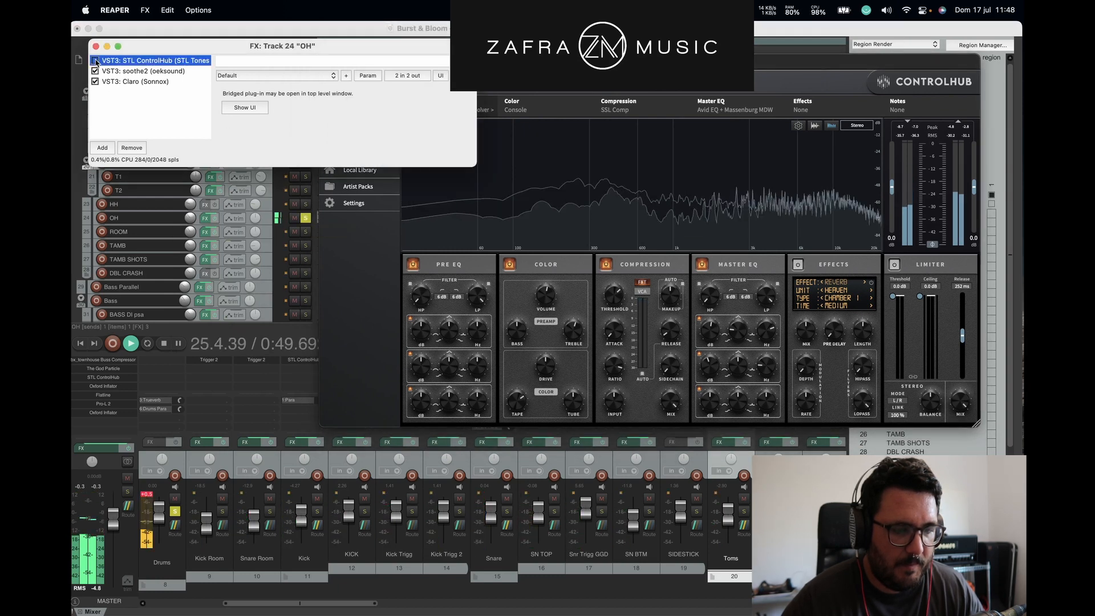
pyautogui.click(97, 62)
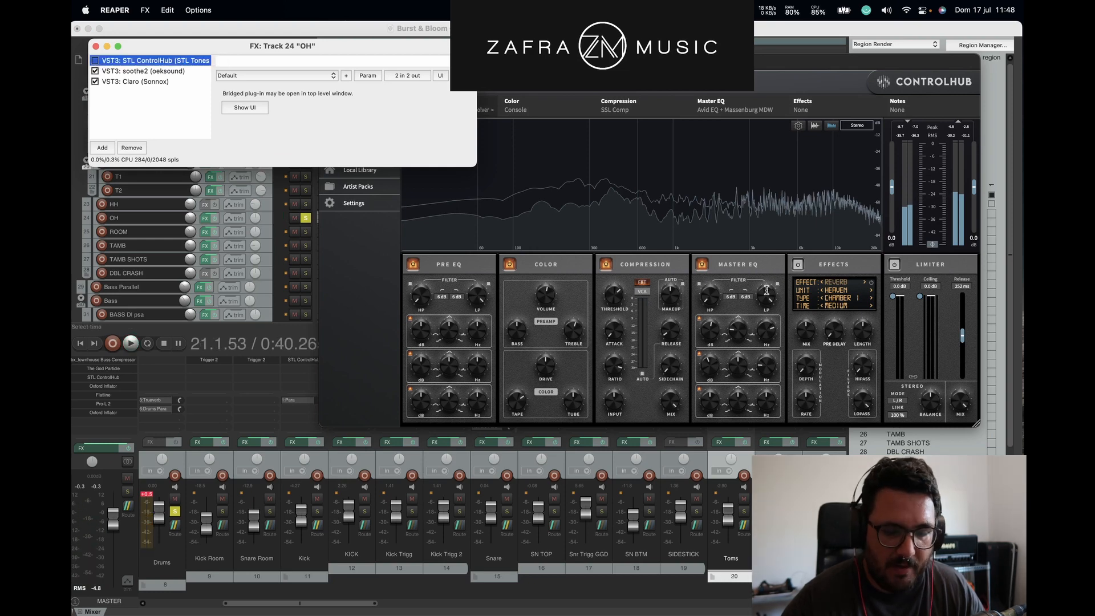
pyautogui.click(762, 333)
pyautogui.moveTo(715, 365)
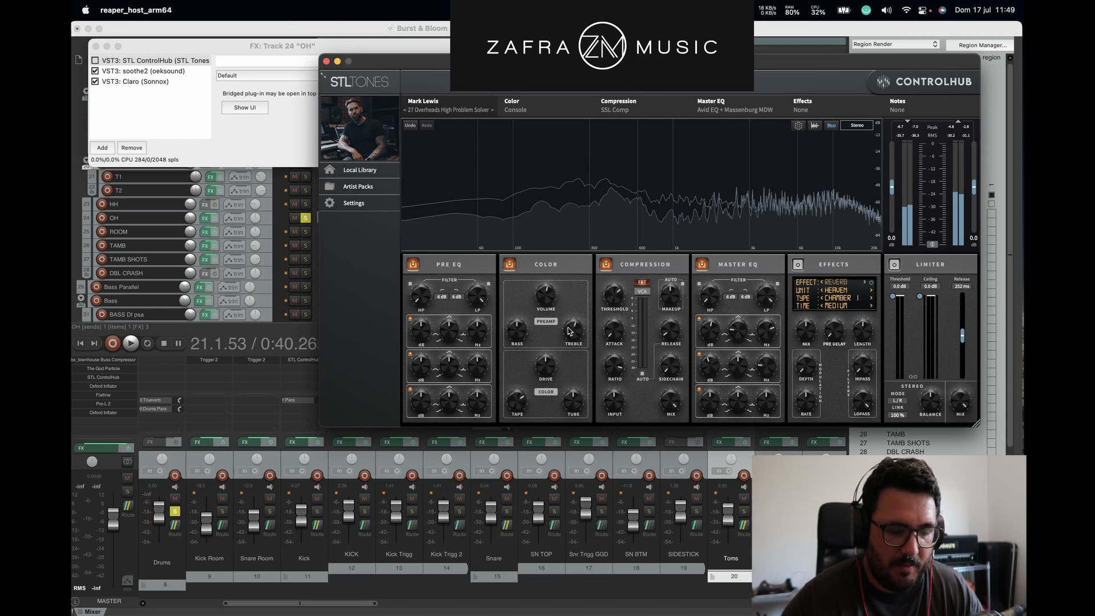
pyautogui.click(95, 62)
pyautogui.press('space')
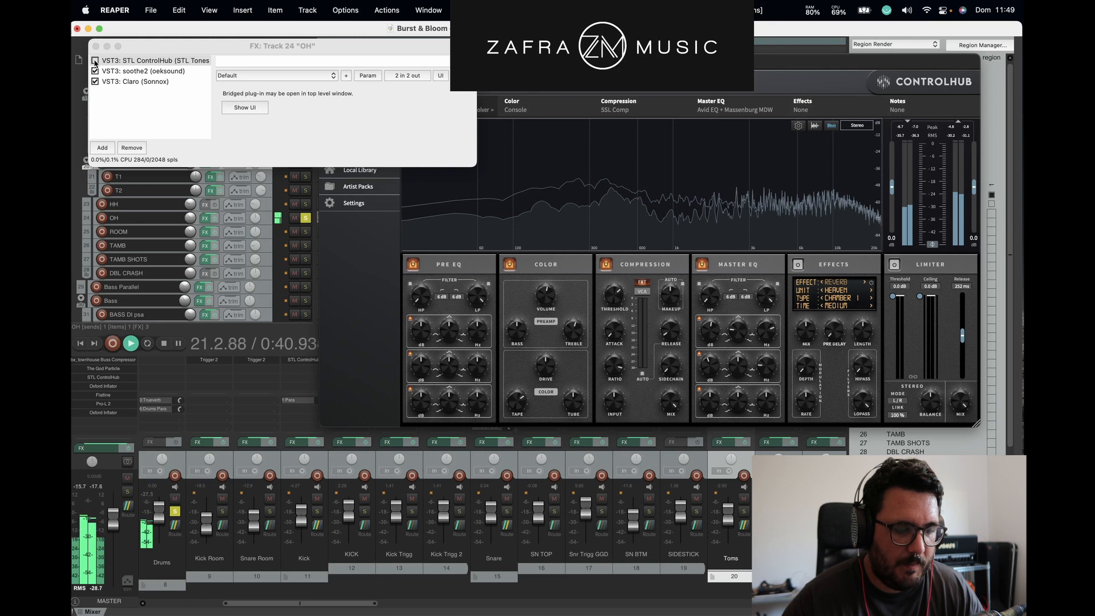
pyautogui.click(96, 61)
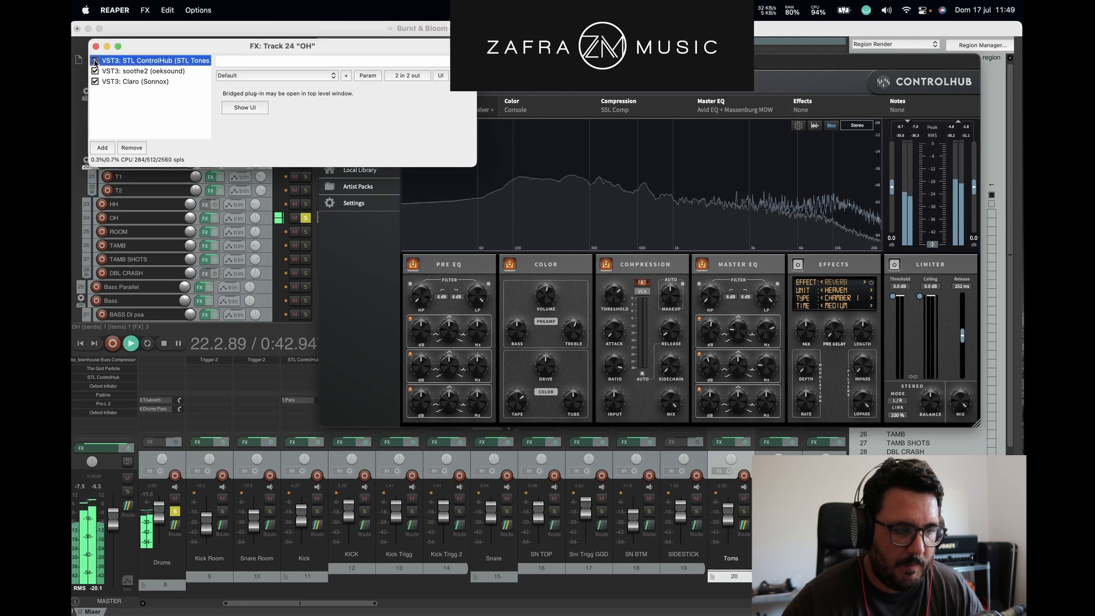
# Step: Stop playback and inspect the soothe2 and Claro settings in the OH effects chain
pyautogui.click(122, 71)
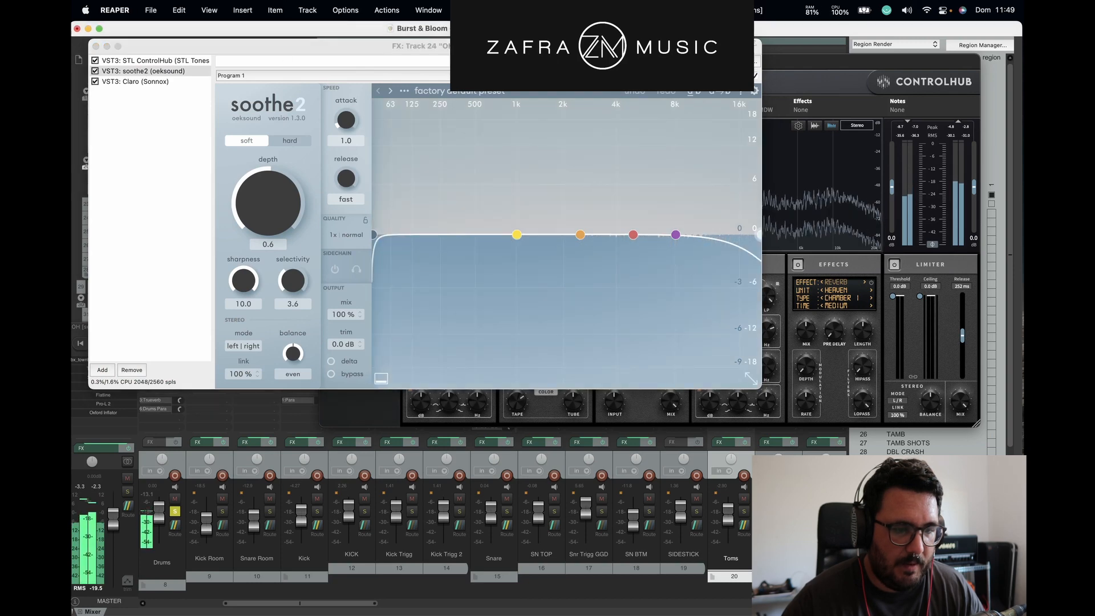
pyautogui.press('space')
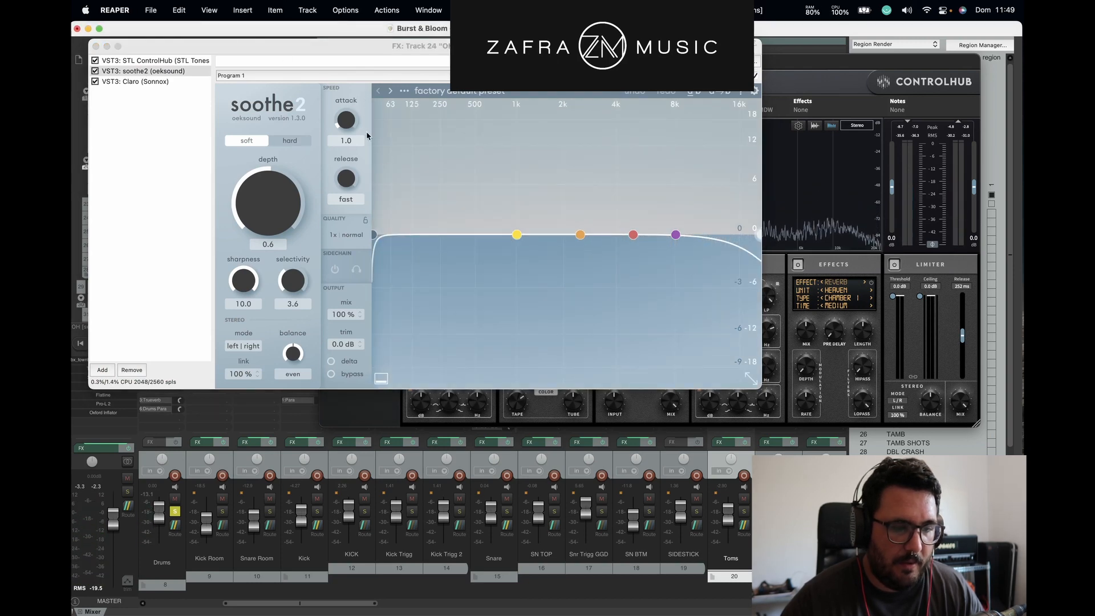
pyautogui.click(117, 82)
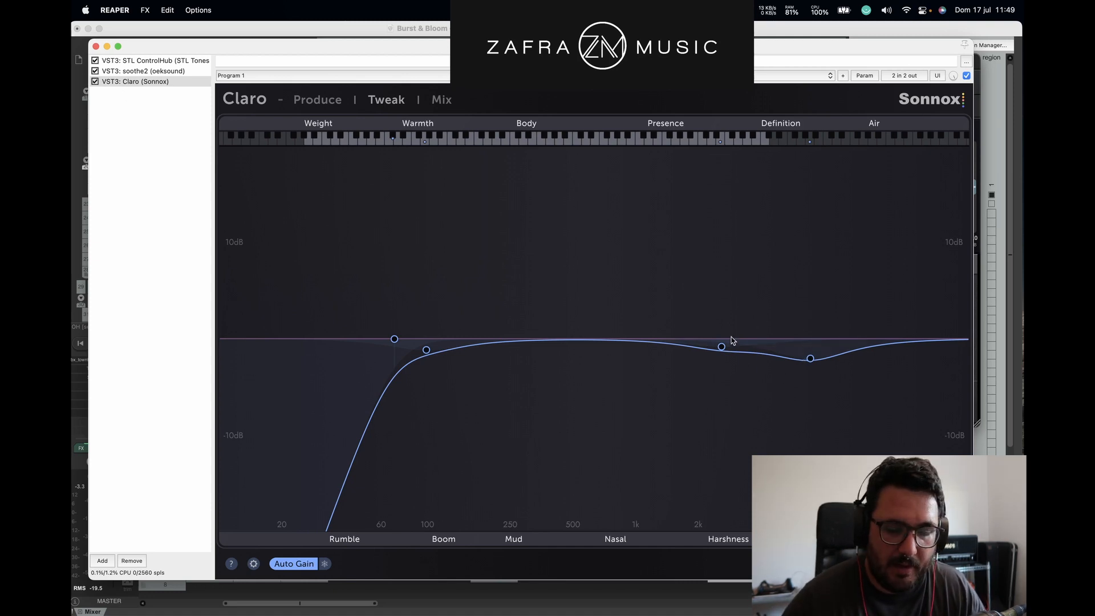
# Step: Close the OH effects chain and ControlHub windows, and solo the ROOM track in place of OH
pyautogui.click(96, 46)
pyautogui.click(327, 60)
pyautogui.click(306, 232)
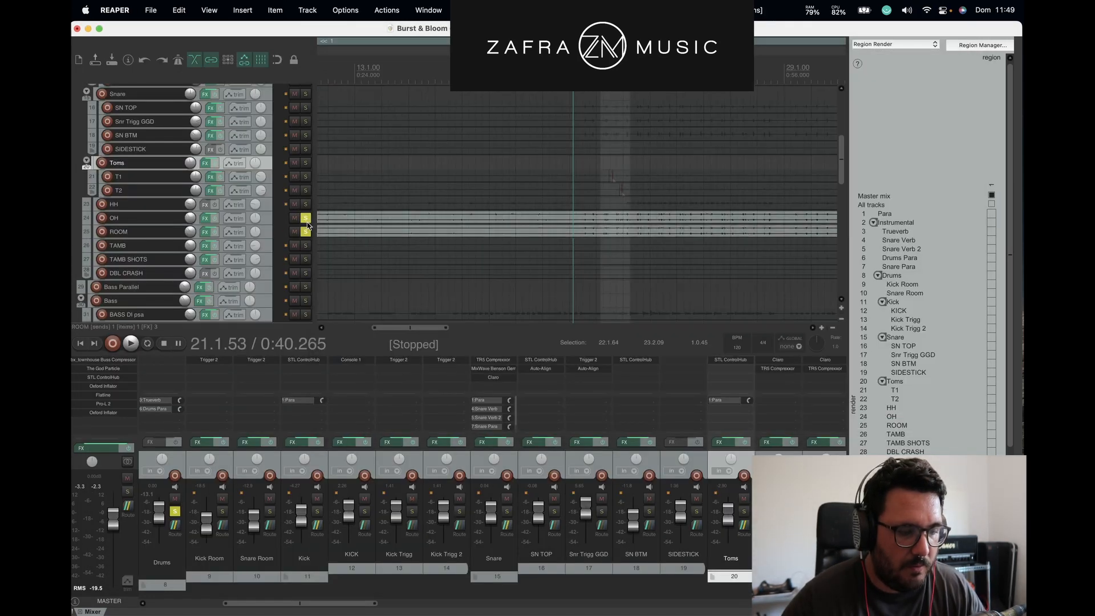
pyautogui.click(307, 219)
# Step: Play the ROOM track, open ControlHub from its effects chain, and move the plug-in window higher for full view
pyautogui.press('space')
pyautogui.click(205, 231)
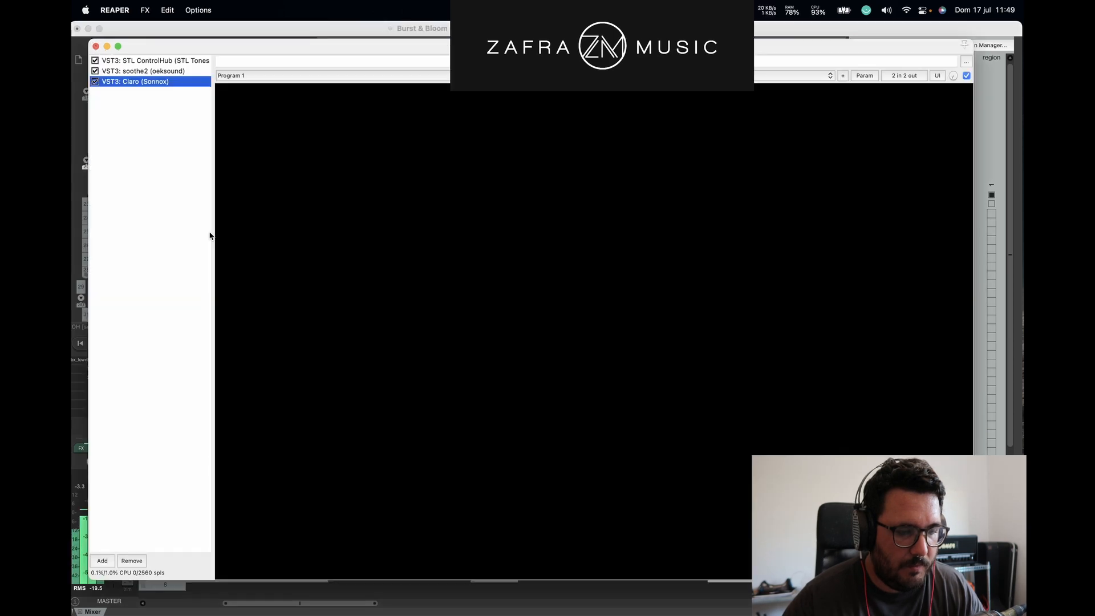
pyautogui.click(150, 60)
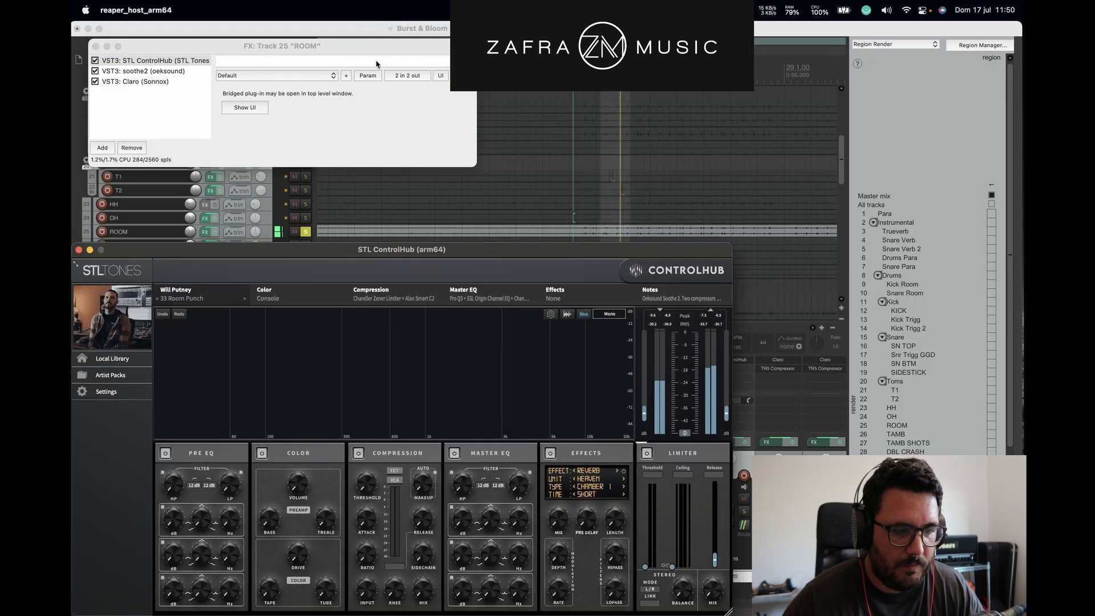
pyautogui.moveTo(411, 250); pyautogui.dragTo(472, 67)
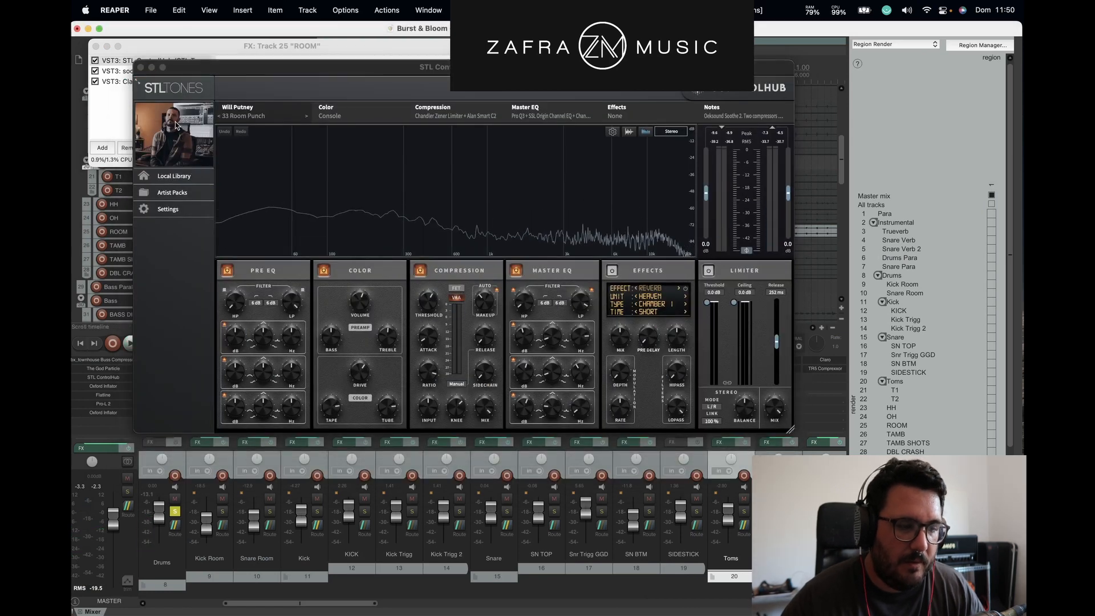
# Step: Browse the artist packs, viewing the Will Putney effects presets and the Machine drum presets without loading one
pyautogui.click(208, 192)
pyautogui.click(170, 260)
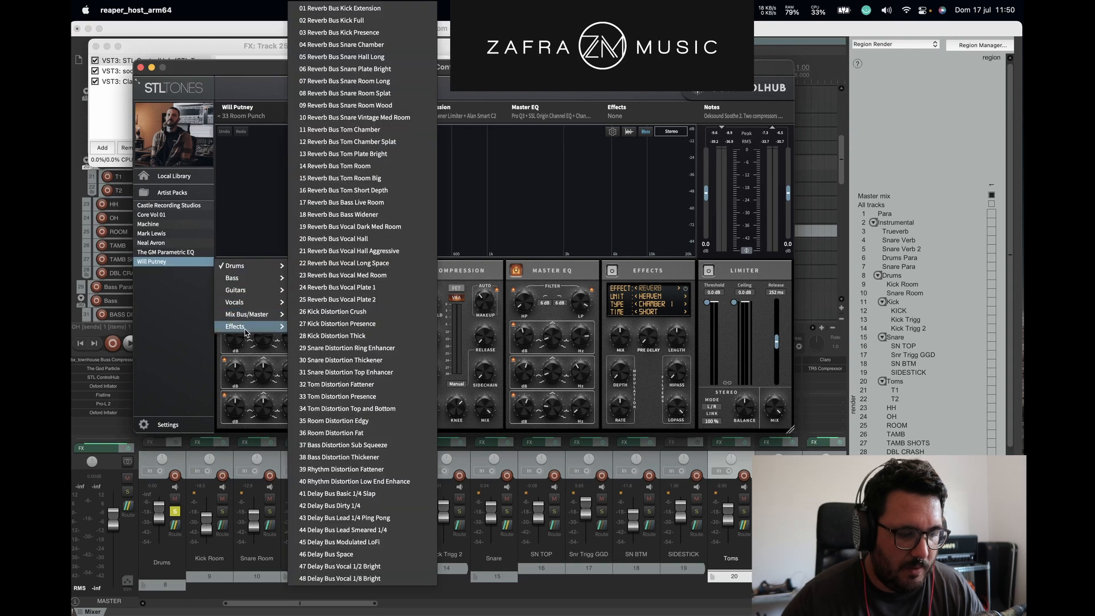
pyautogui.moveTo(251, 326)
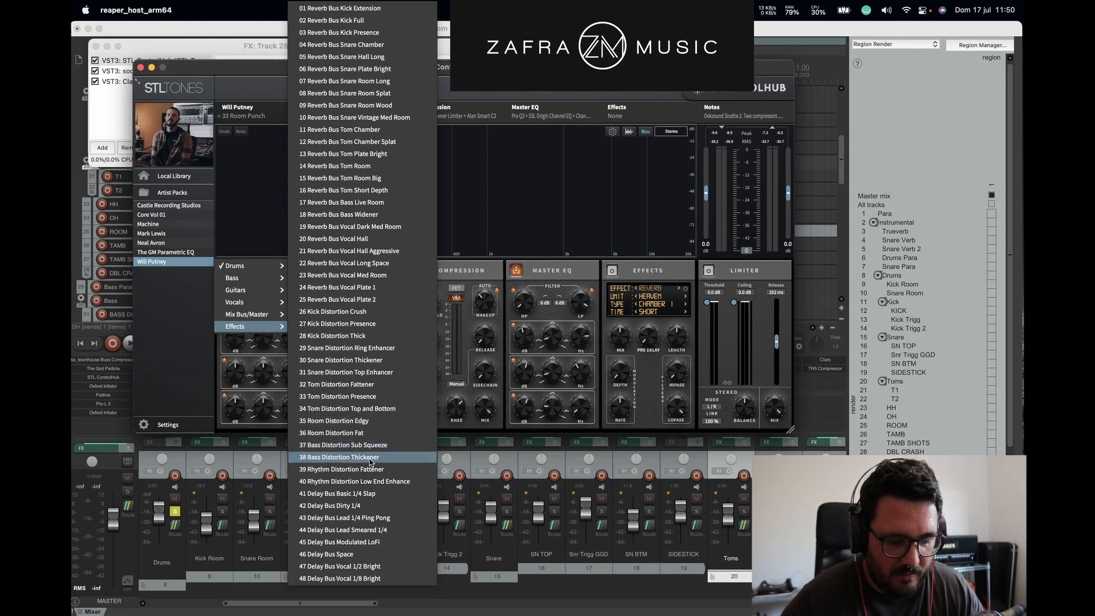
pyautogui.click(160, 225)
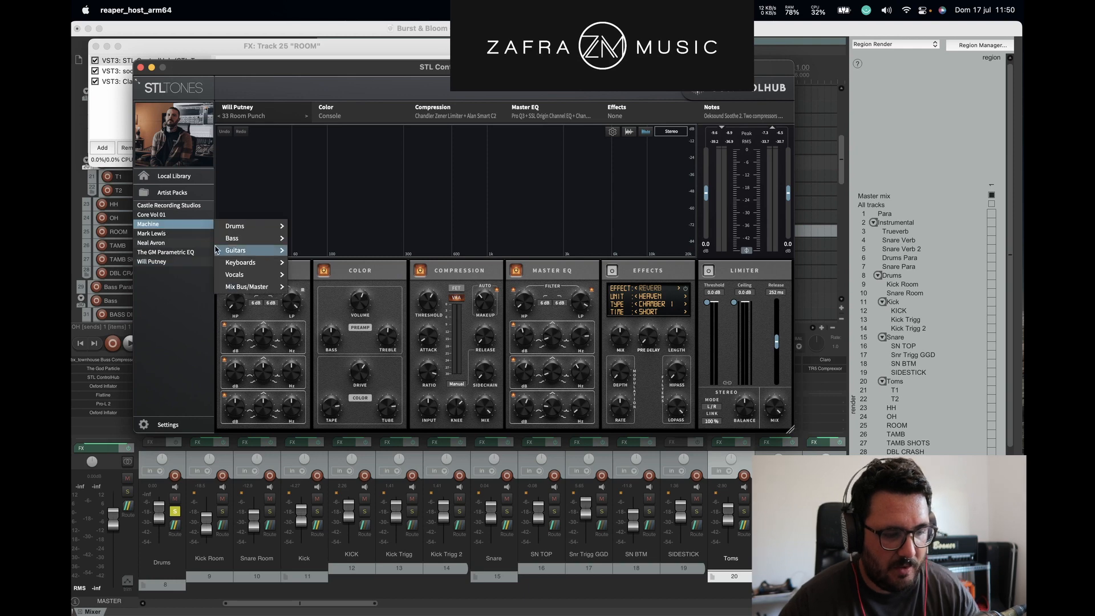
pyautogui.moveTo(236, 277)
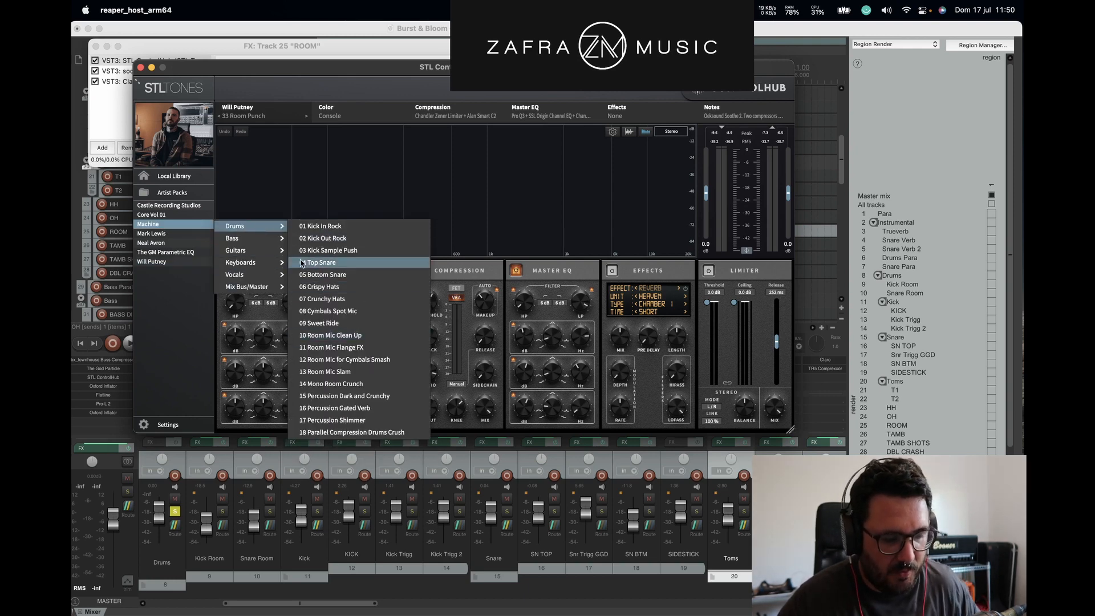
pyautogui.click(432, 141)
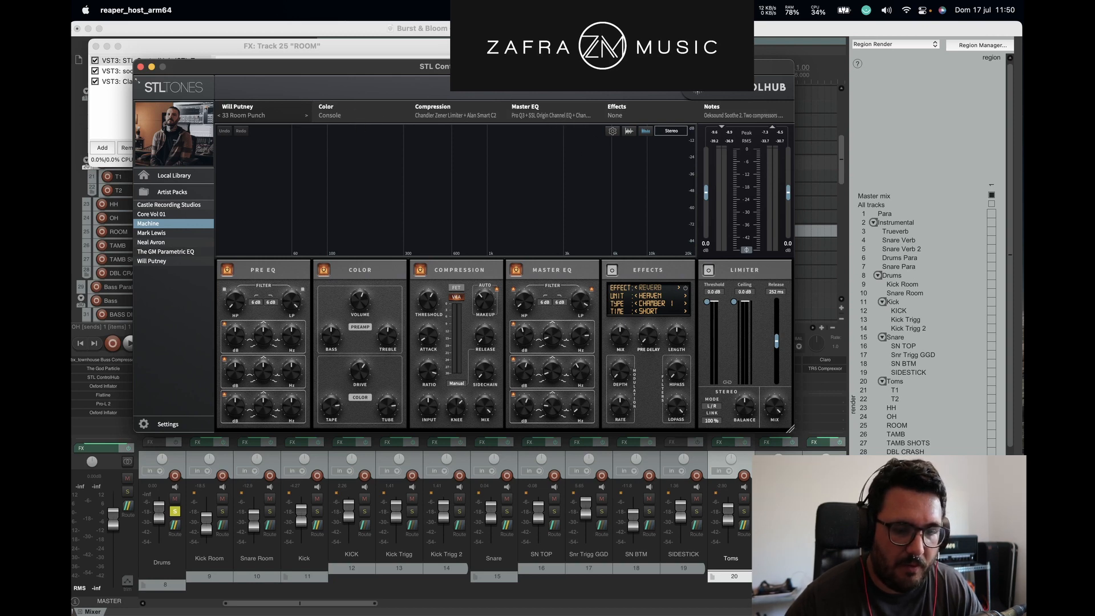
# Step: Examine the gain and frequency settings of the Master EQ bands in the ROOM track's ControlHub
pyautogui.moveTo(494, 67); pyautogui.dragTo(497, 71)
pyautogui.click(587, 343)
pyautogui.click(525, 379)
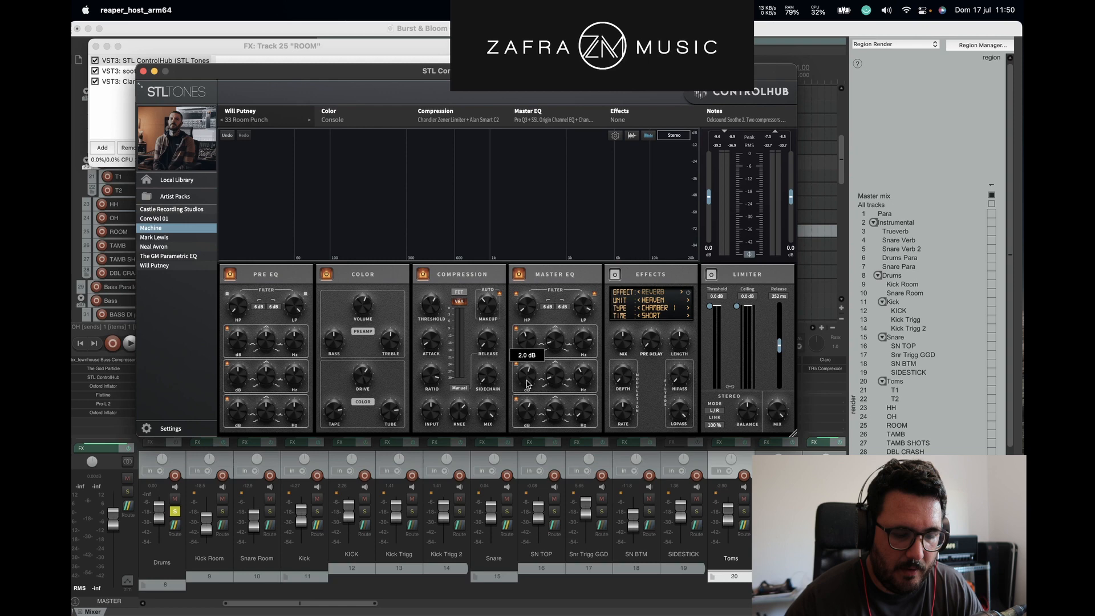
pyautogui.click(591, 382)
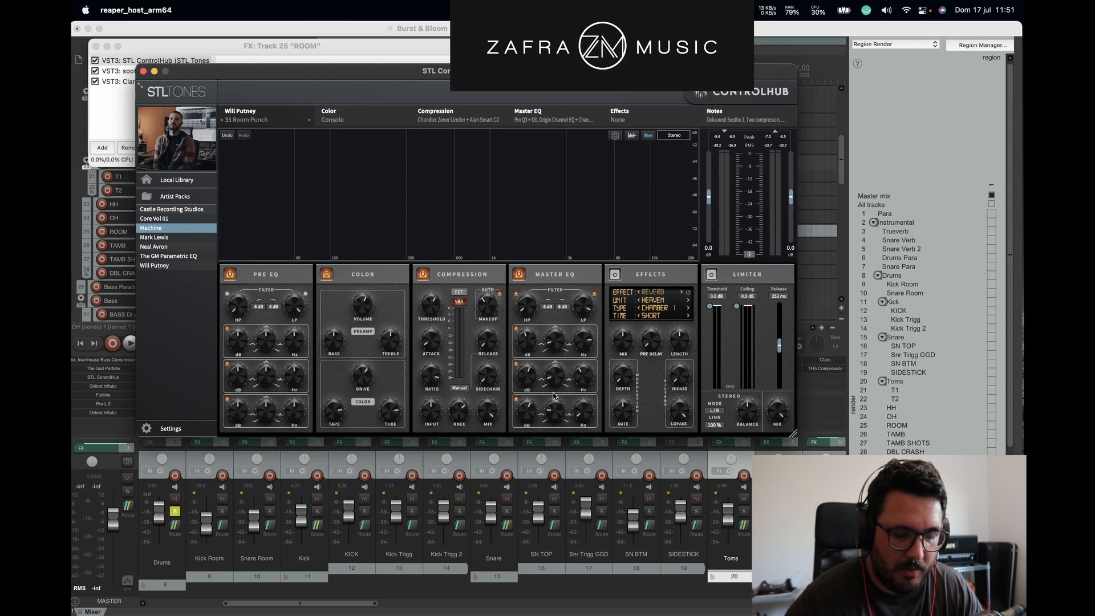
pyautogui.moveTo(584, 410)
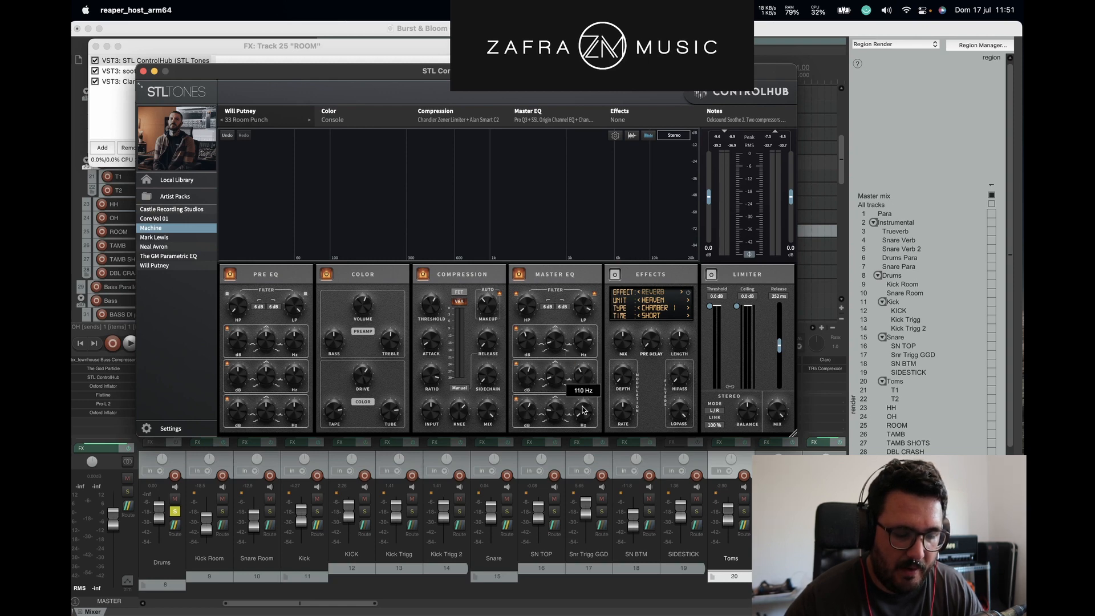
pyautogui.moveTo(530, 412)
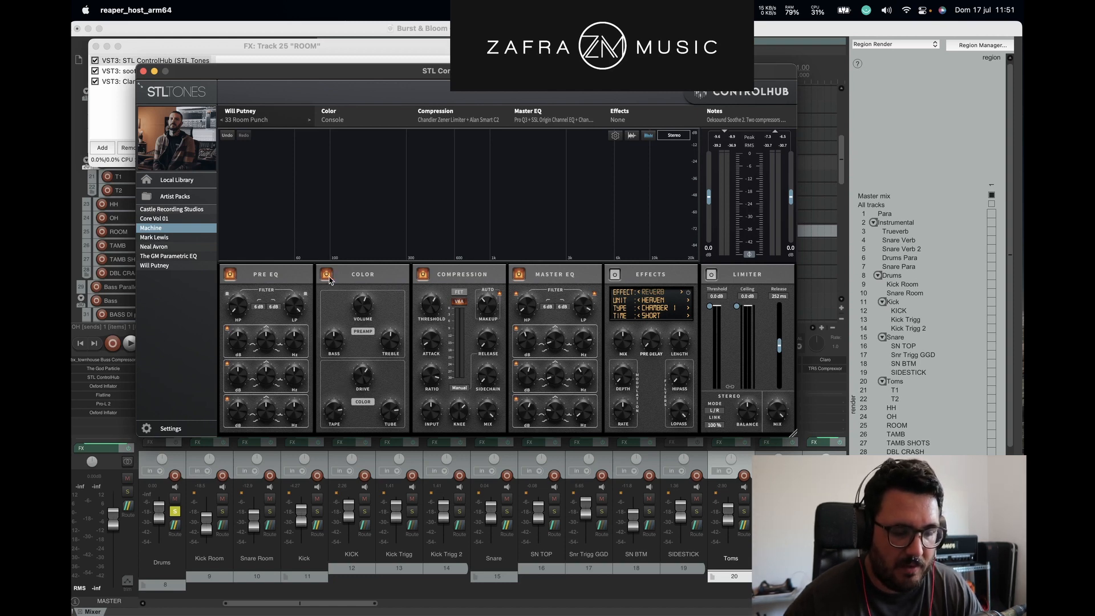
# Step: Play the ROOM track, compare the sound with ControlHub's Color section off and on, and stop playback
pyautogui.click(817, 231)
pyautogui.press('space')
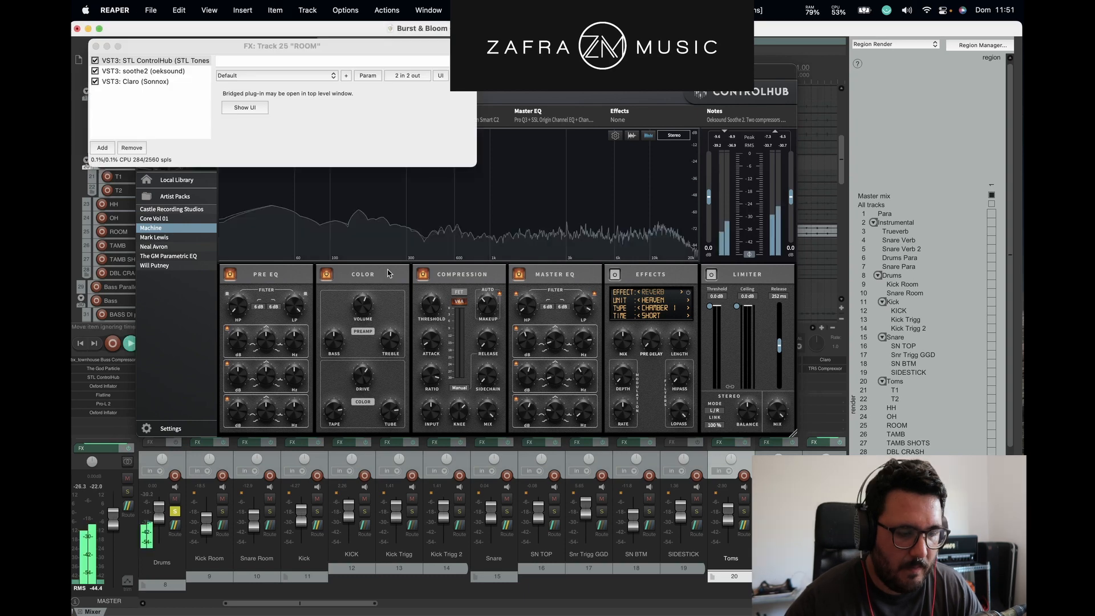
pyautogui.click(327, 276)
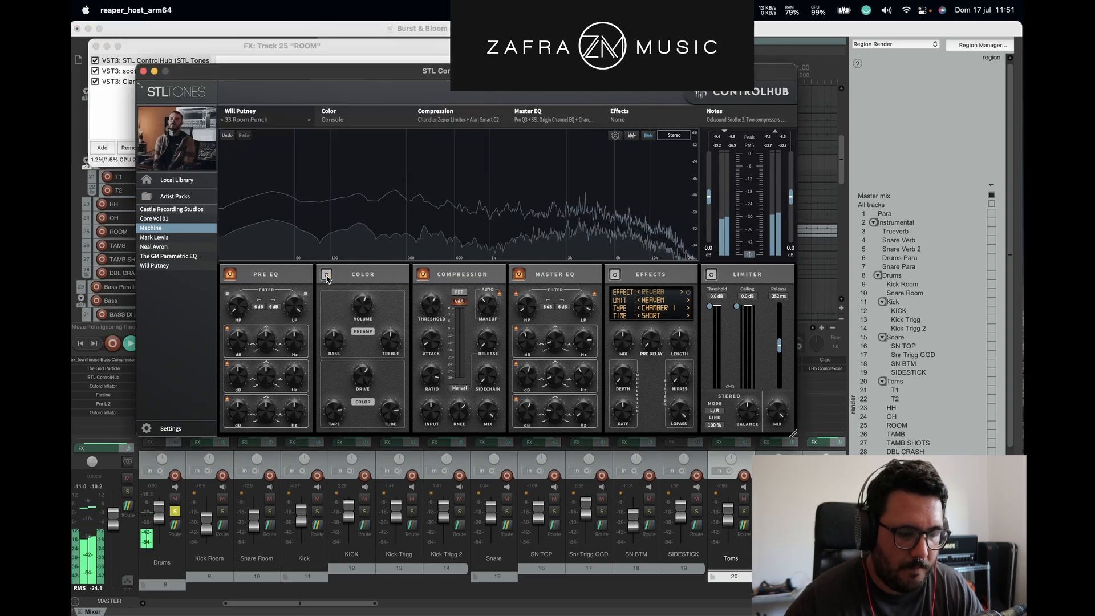
pyautogui.click(326, 276)
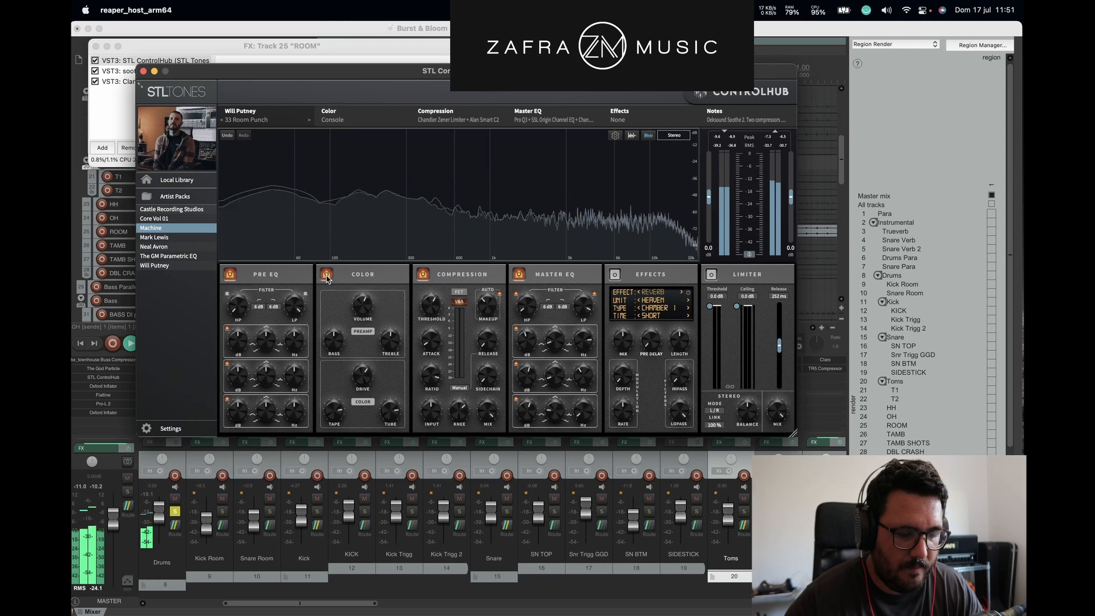
pyautogui.click(344, 31)
pyautogui.press('space')
pyautogui.click(352, 433)
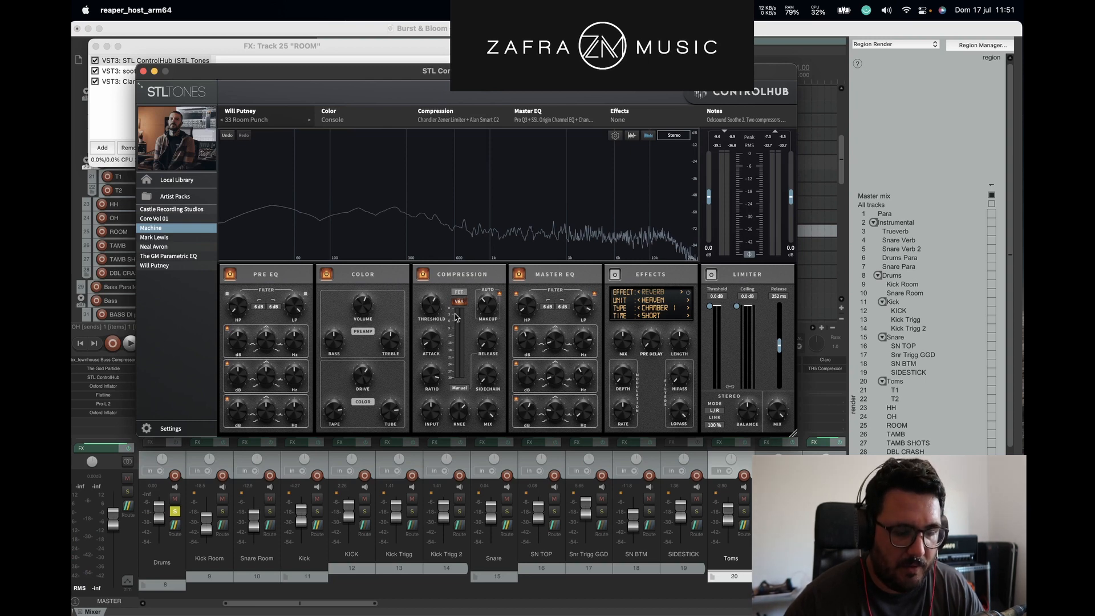
# Step: Show the TAMB track's ControlHub, move its window below the track lanes, and place the playhead at the time selection's start
pyautogui.click(128, 81)
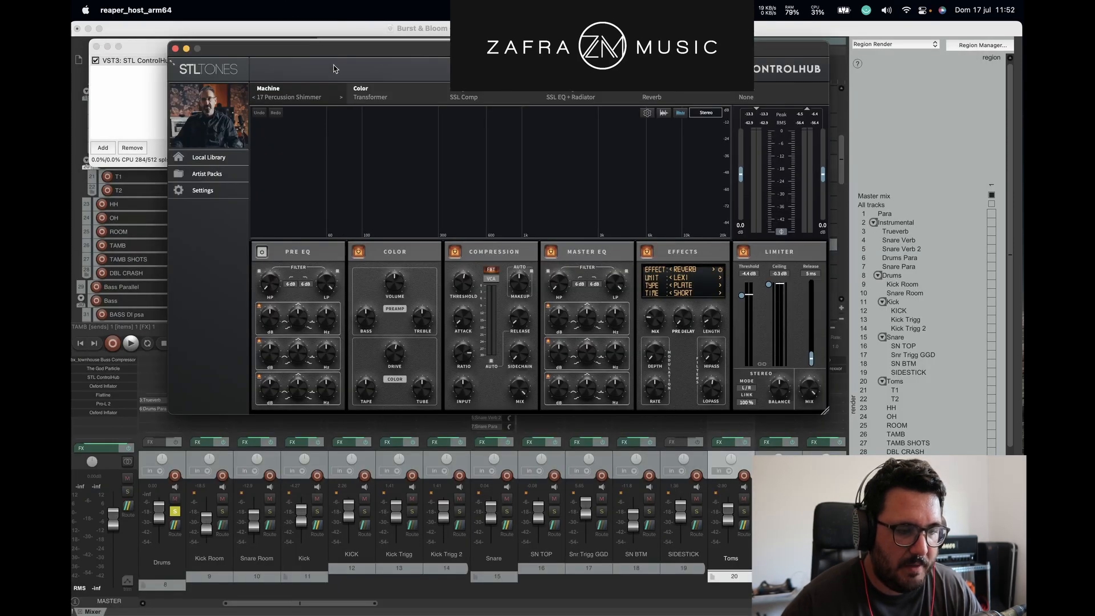
pyautogui.moveTo(347, 52); pyautogui.dragTo(447, 265)
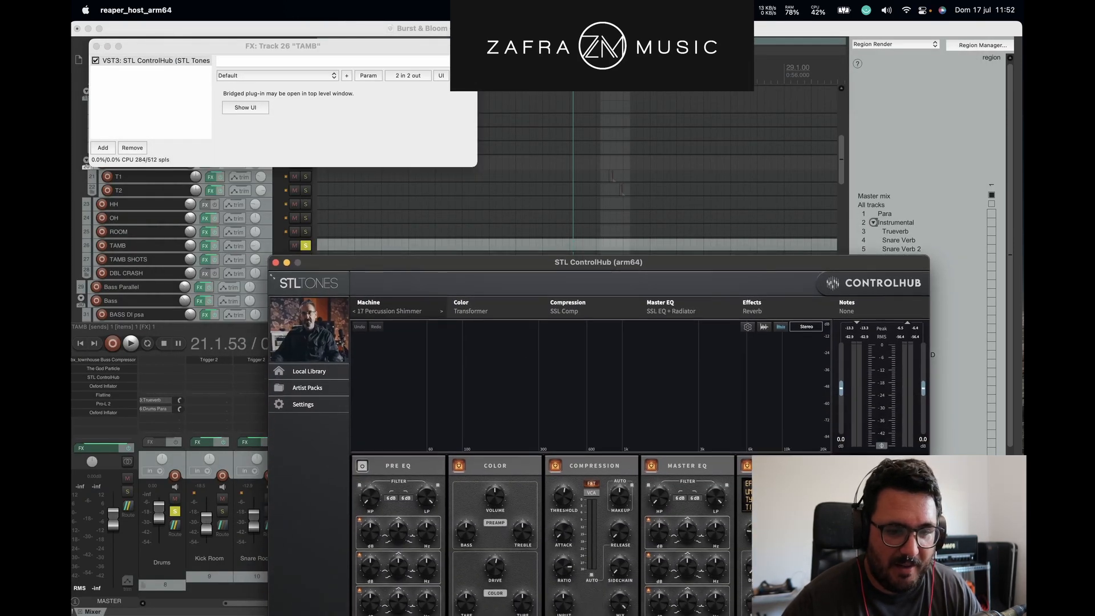
pyautogui.click(600, 74)
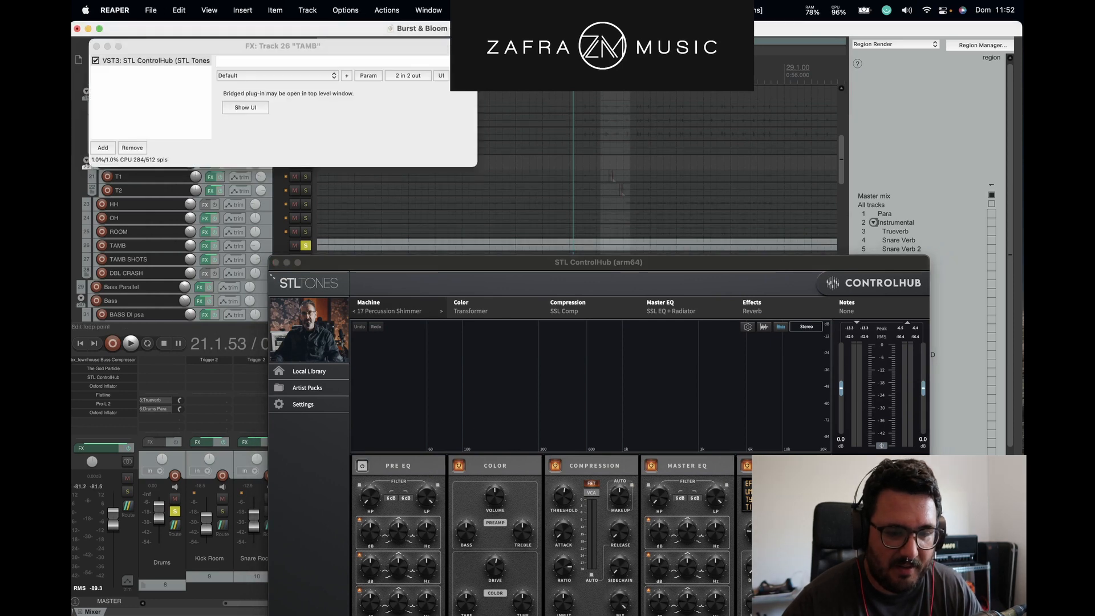
pyautogui.click(601, 74)
pyautogui.moveTo(305, 265); pyautogui.dragTo(301, 298)
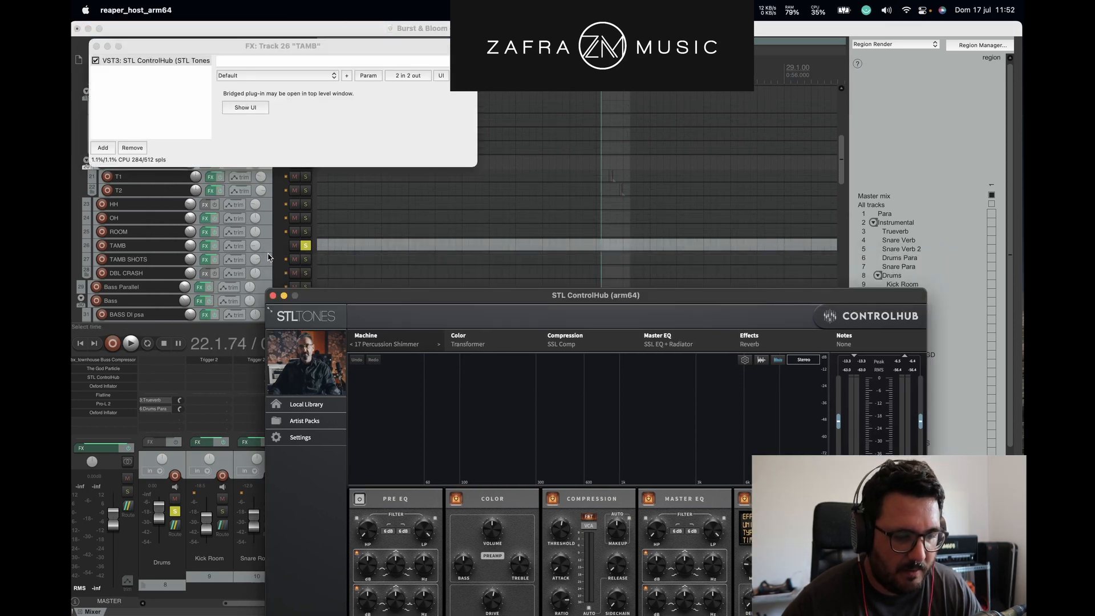
# Step: Move the ControlHub window over the track lanes, compare the playing TAMB track with ControlHub off and on, and stop playback
pyautogui.click(269, 259)
pyautogui.moveTo(810, 335); pyautogui.dragTo(790, 122)
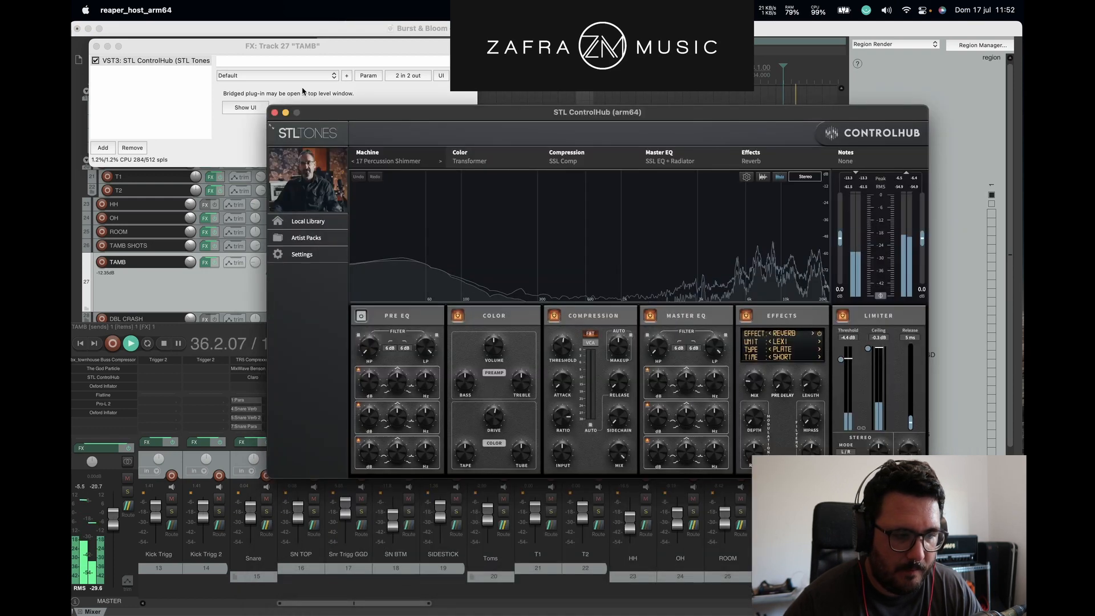
pyautogui.click(96, 61)
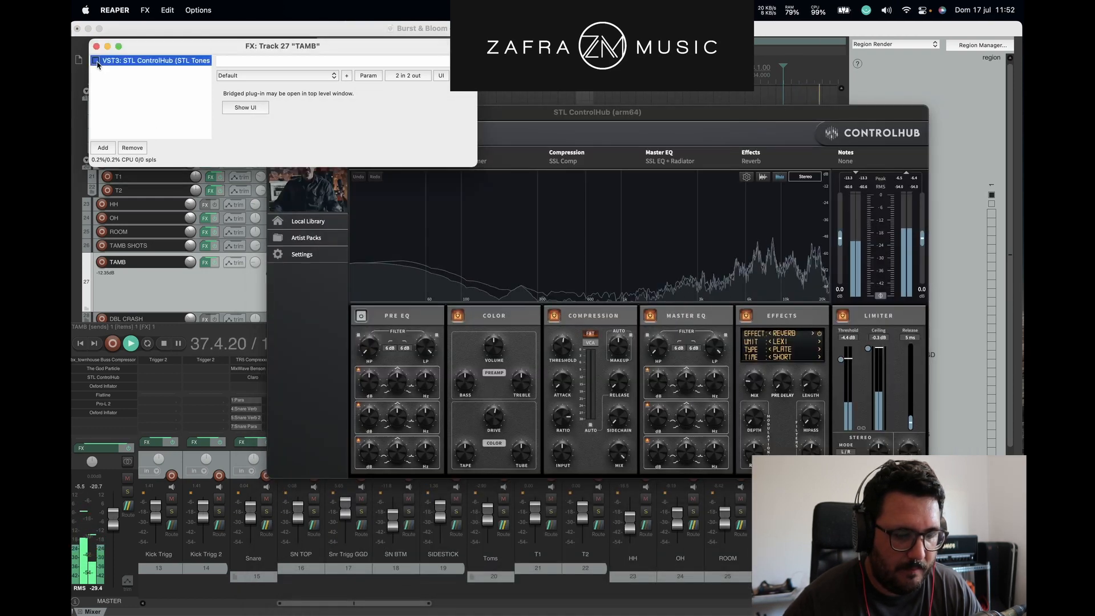
pyautogui.click(96, 61)
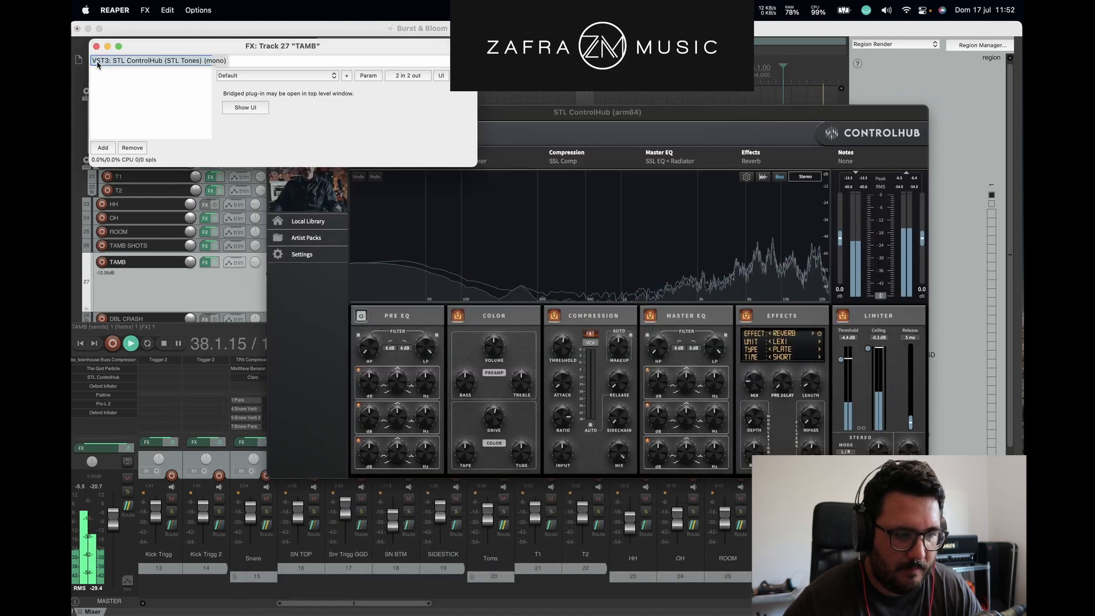
pyautogui.click(733, 115)
pyautogui.click(653, 71)
pyautogui.press('space')
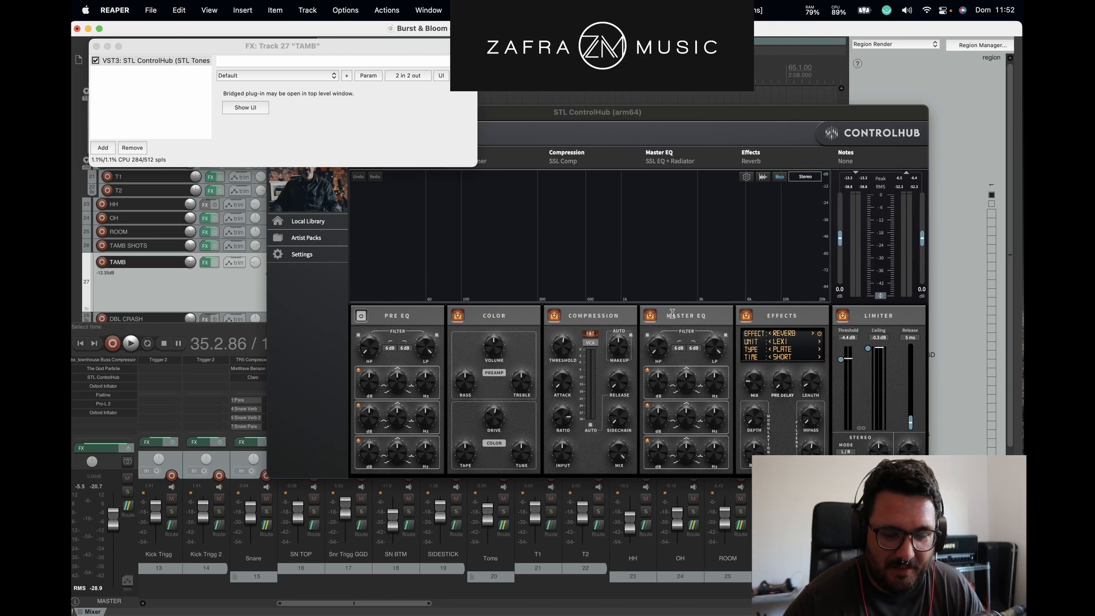
# Step: Close the TAMB effects chain window and view the Machine drum presets in ControlHub without loading another one
pyautogui.click(97, 47)
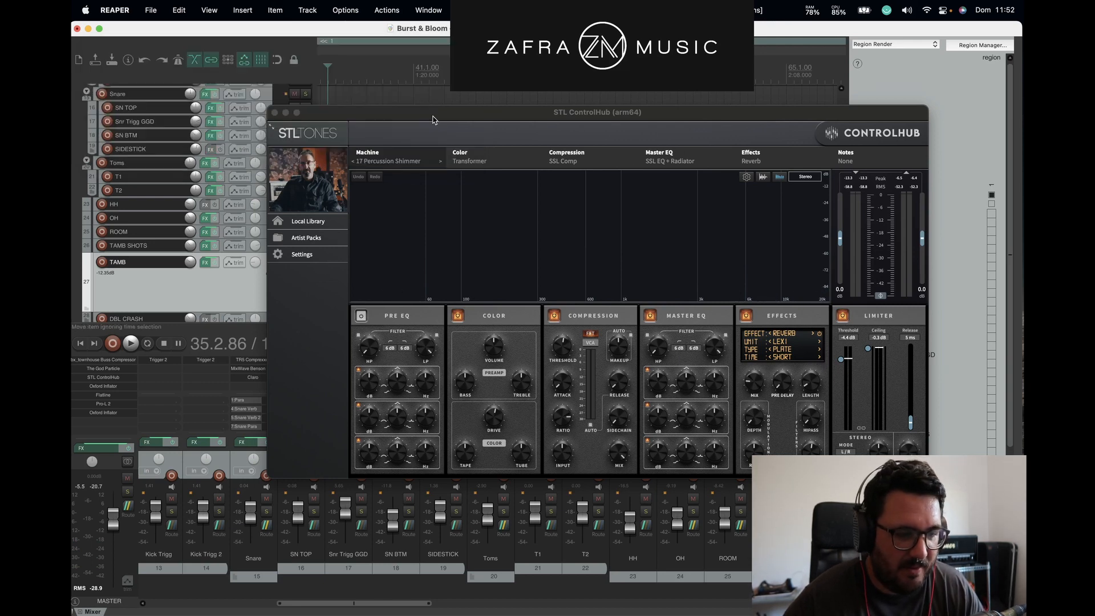
pyautogui.moveTo(433, 119); pyautogui.dragTo(424, 99)
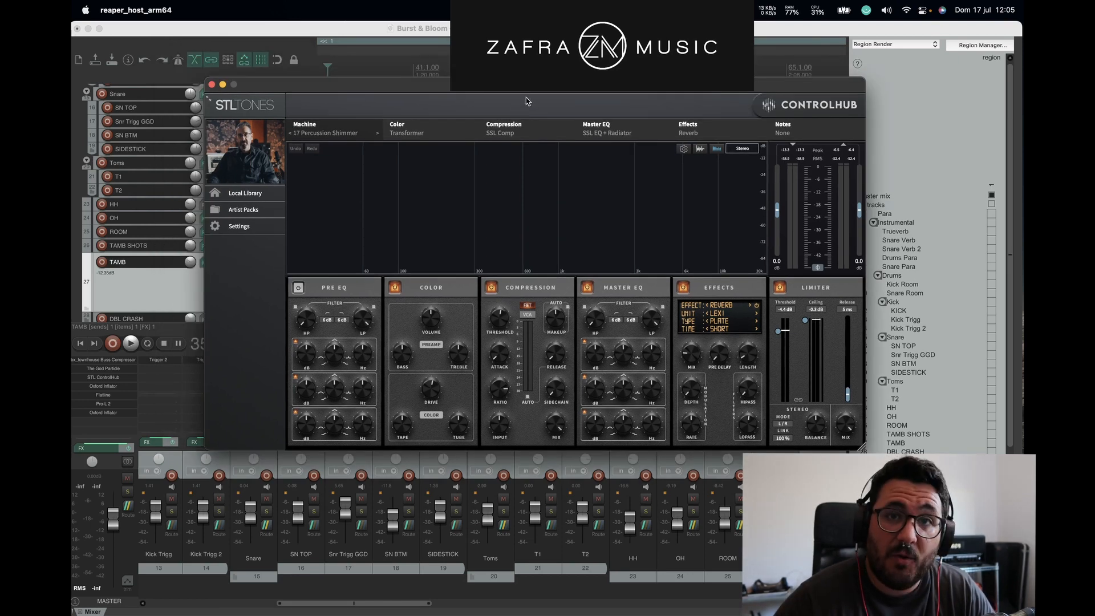
pyautogui.click(351, 137)
pyautogui.moveTo(347, 152)
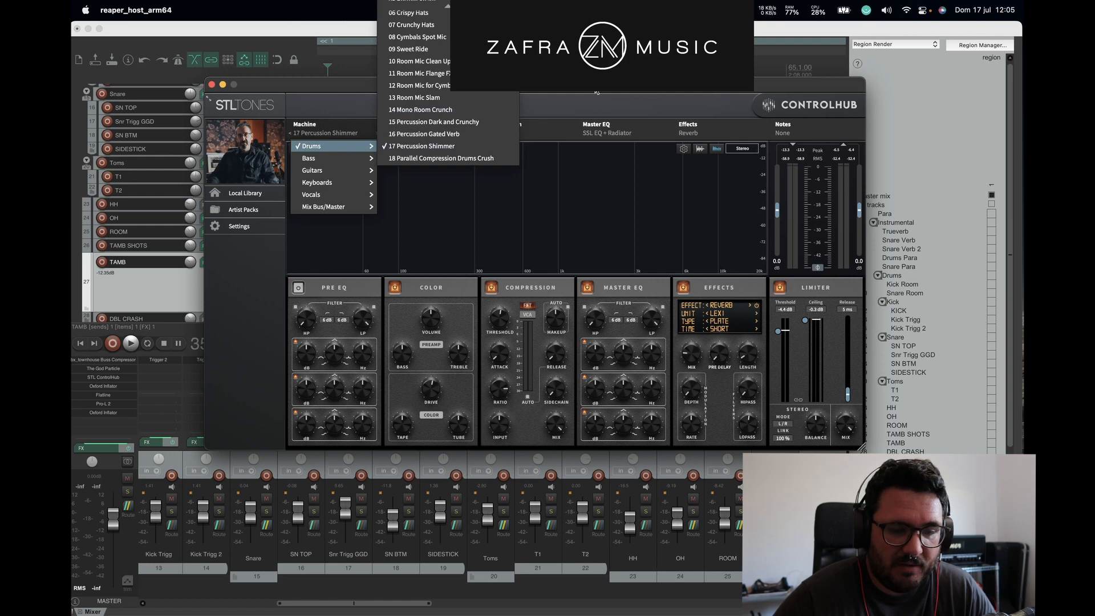
pyautogui.click(586, 105)
pyautogui.moveTo(428, 87); pyautogui.dragTo(434, 120)
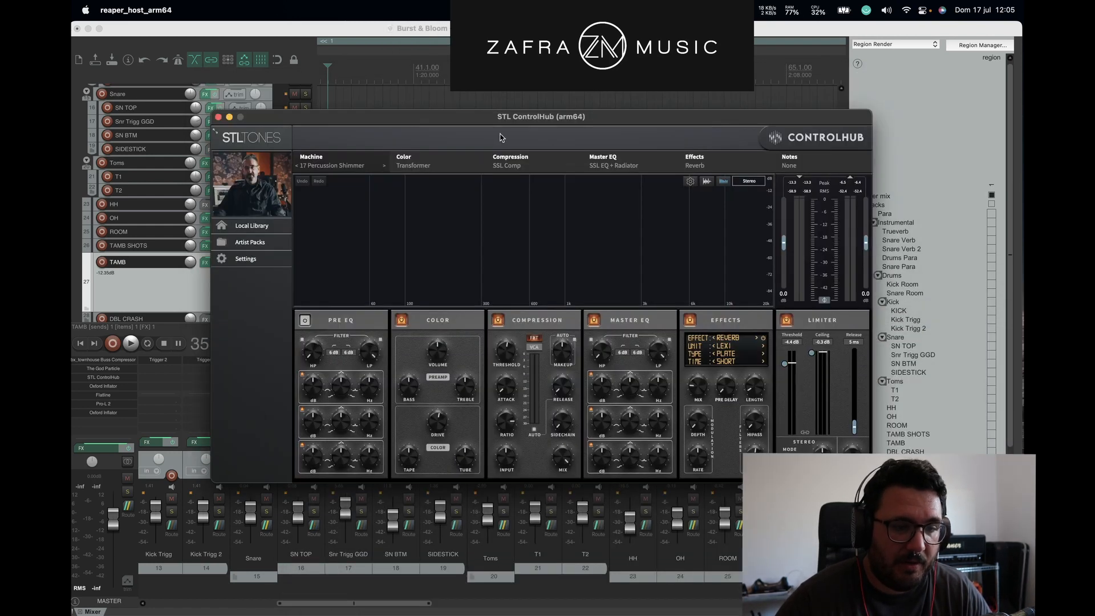
pyautogui.click(344, 170)
pyautogui.moveTo(354, 178)
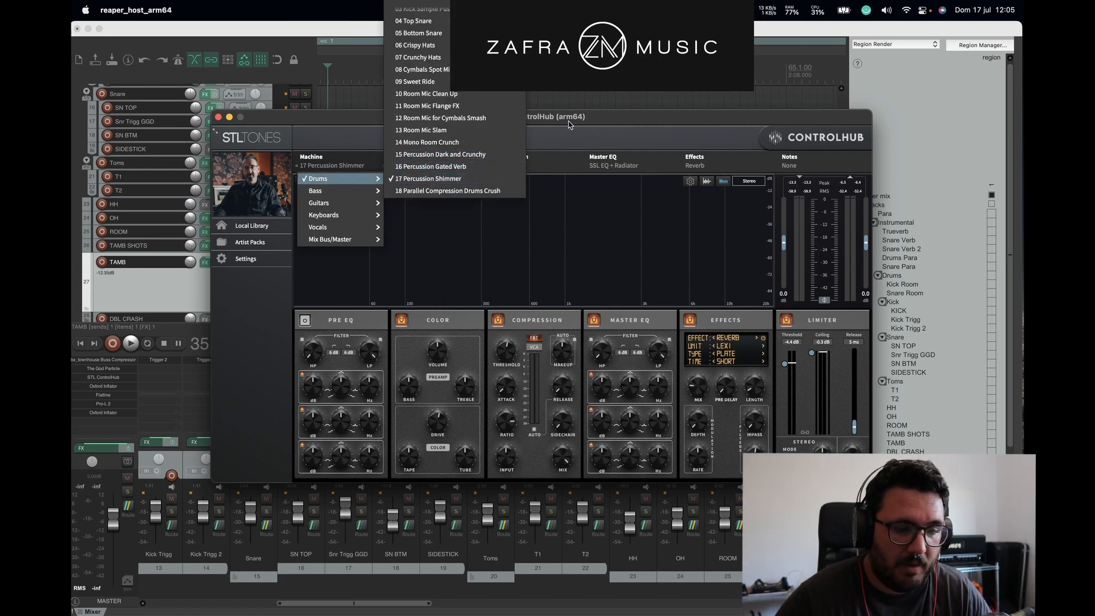
pyautogui.click(609, 96)
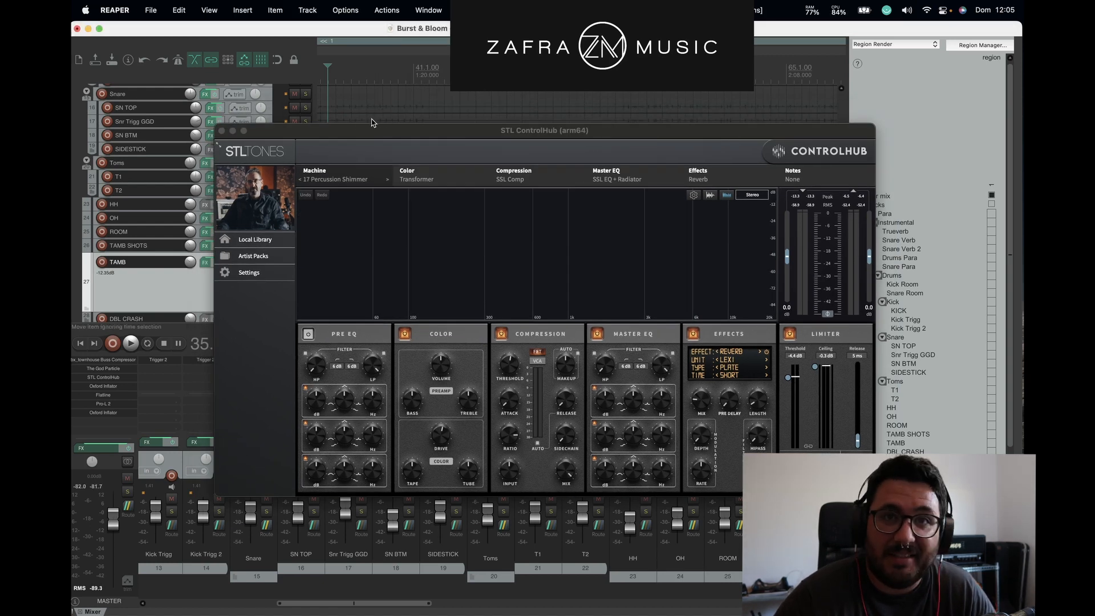
# Step: Play the TAMB track with its effects bypassed and active, stop playback, and unsolo the track
pyautogui.click(482, 111)
pyautogui.press('space')
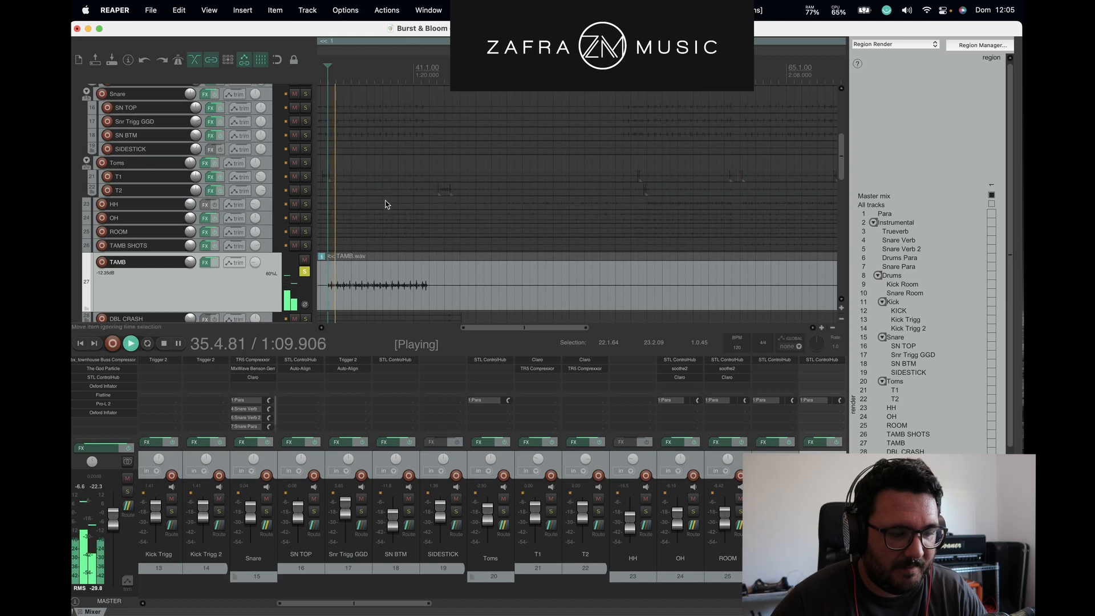
pyautogui.click(214, 263)
pyautogui.click(214, 262)
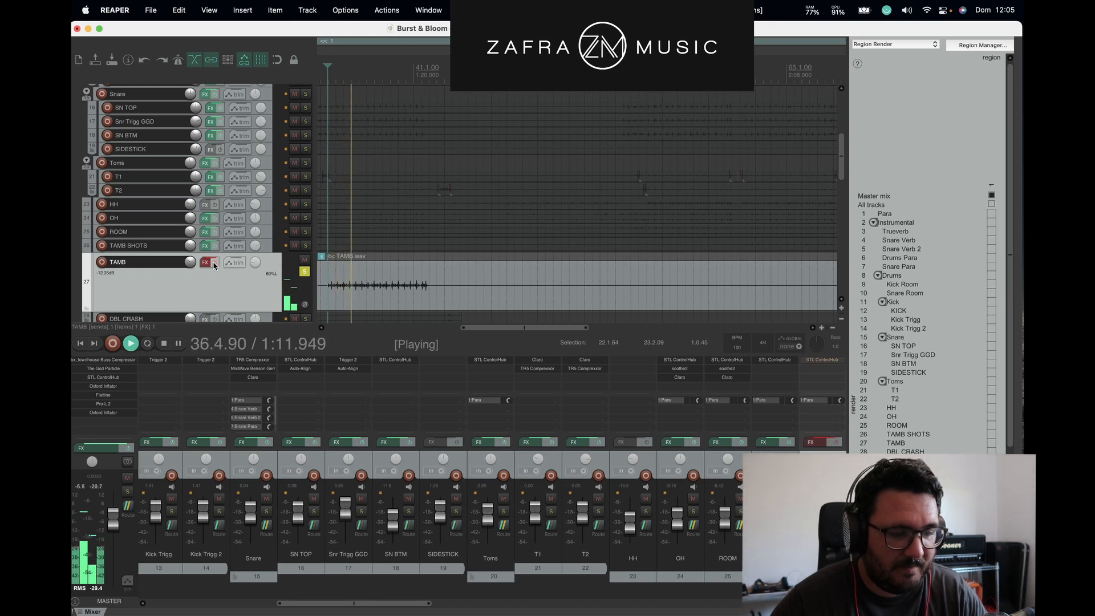
pyautogui.press('space')
pyautogui.click(304, 273)
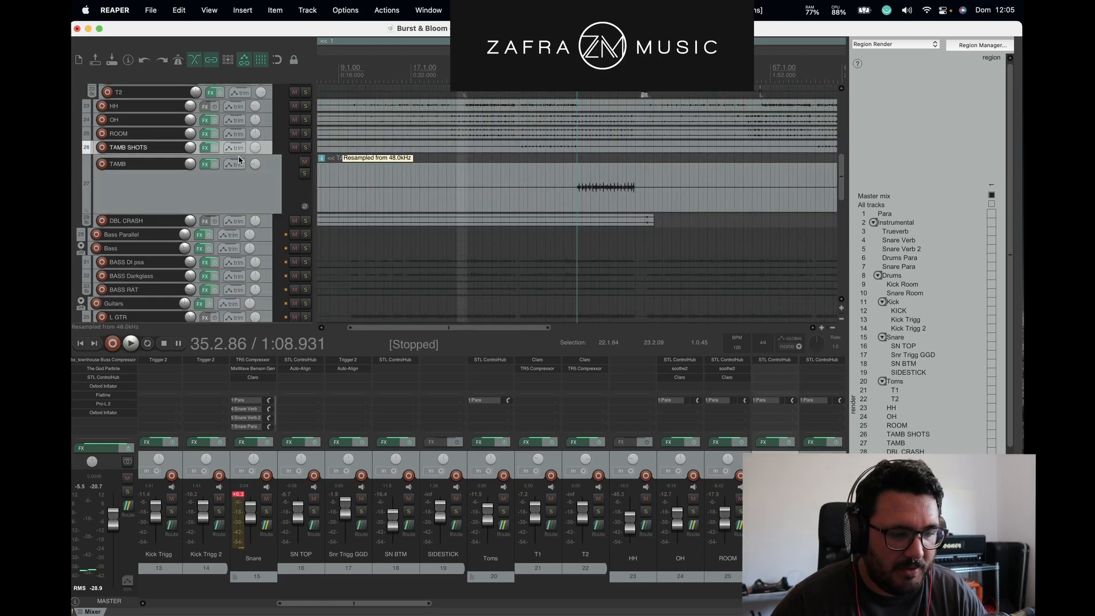
# Step: Check the TAMB SHOTS effects chain, and arrange the tambourine tracks at minimum height with TAMB SHOTS below DBL CRASH
pyautogui.moveTo(259, 154); pyautogui.dragTo(258, 168)
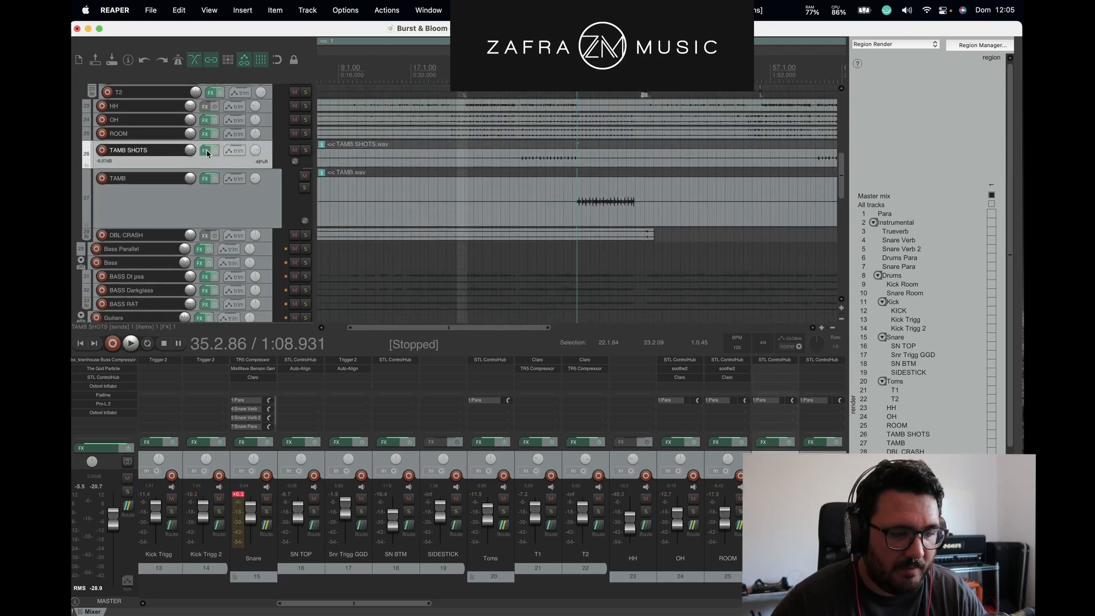
pyautogui.click(207, 151)
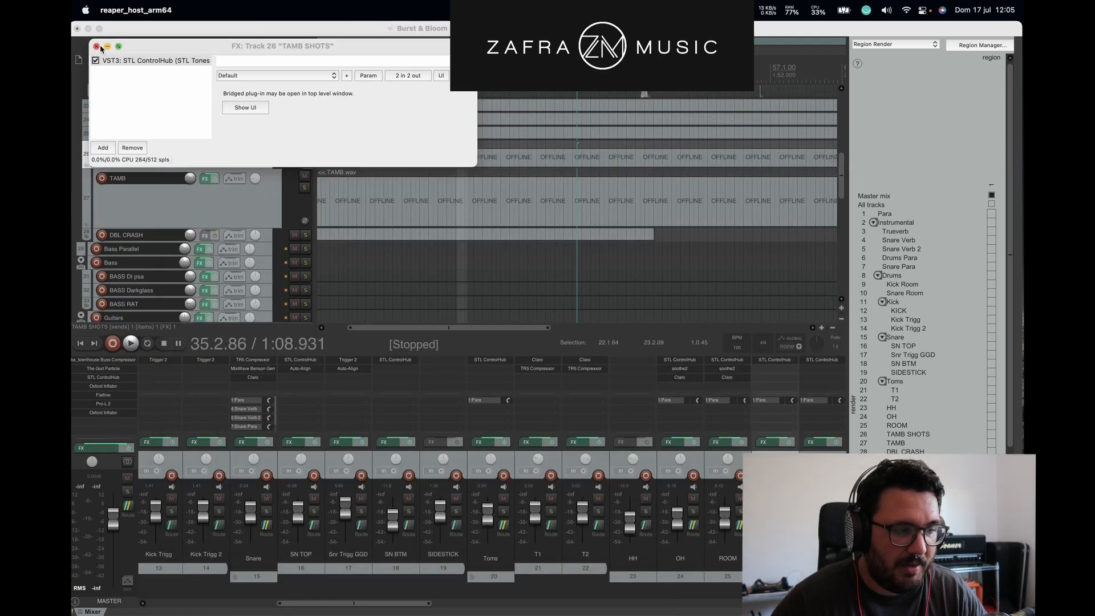
pyautogui.click(270, 199)
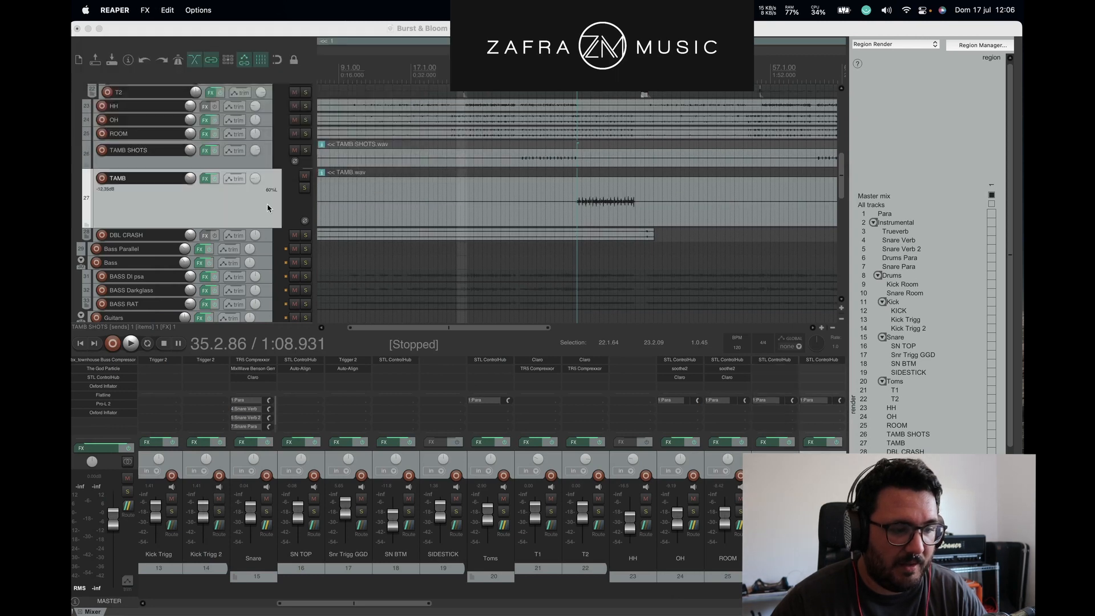
pyautogui.moveTo(267, 228); pyautogui.dragTo(264, 191)
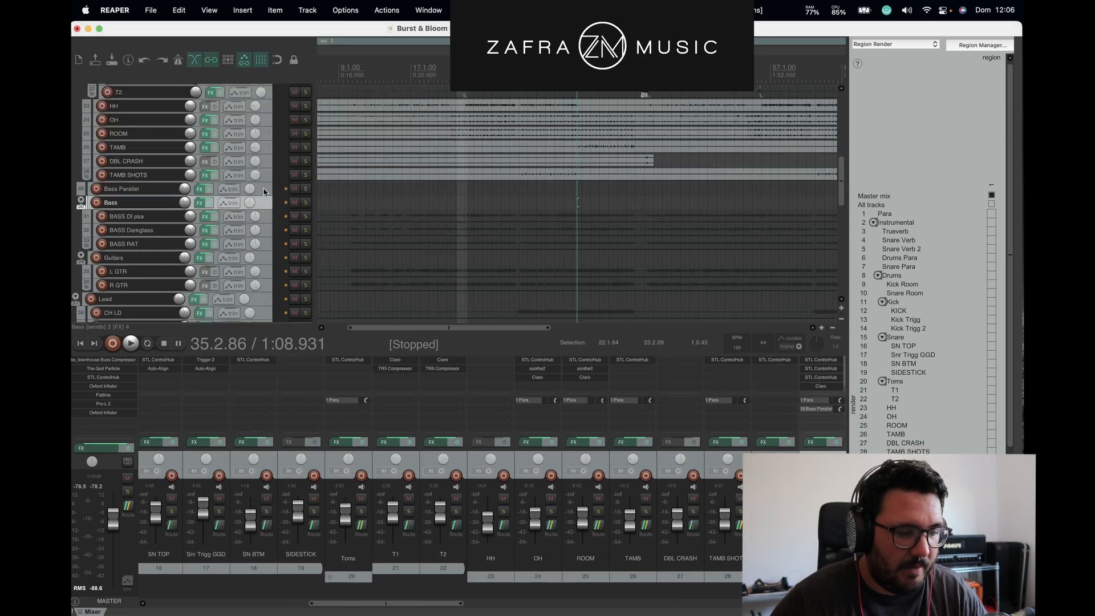
# Step: Solo the Bass folder track, play it briefly, and bring the bass channels into view in the mixer
pyautogui.click(304, 203)
pyautogui.press('space')
pyautogui.scroll(-3, 528, 236)
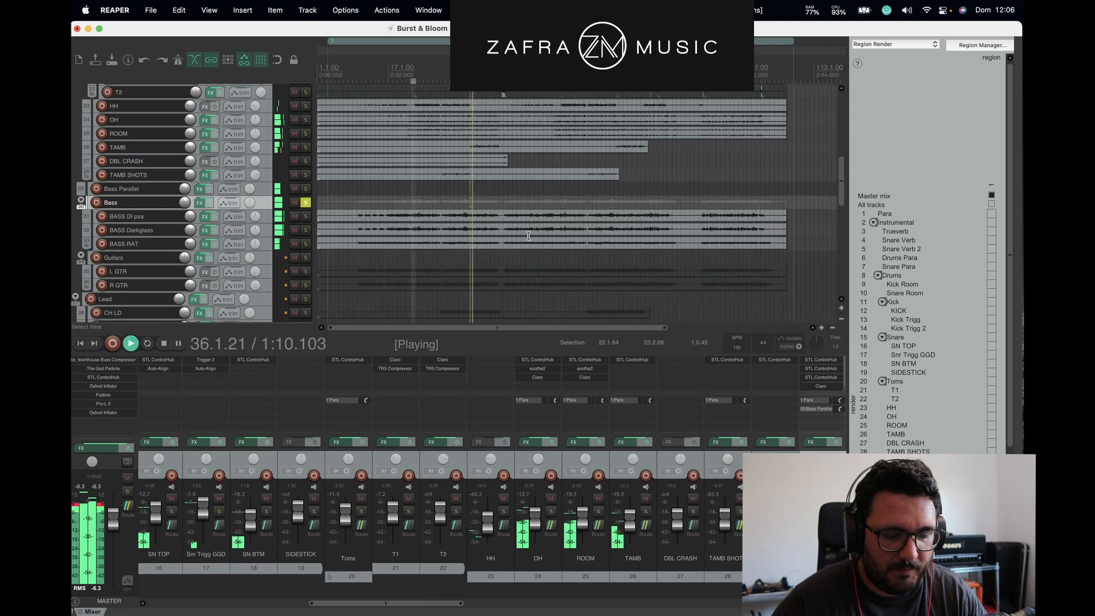
pyautogui.moveTo(456, 604); pyautogui.dragTo(528, 607)
pyautogui.press('space')
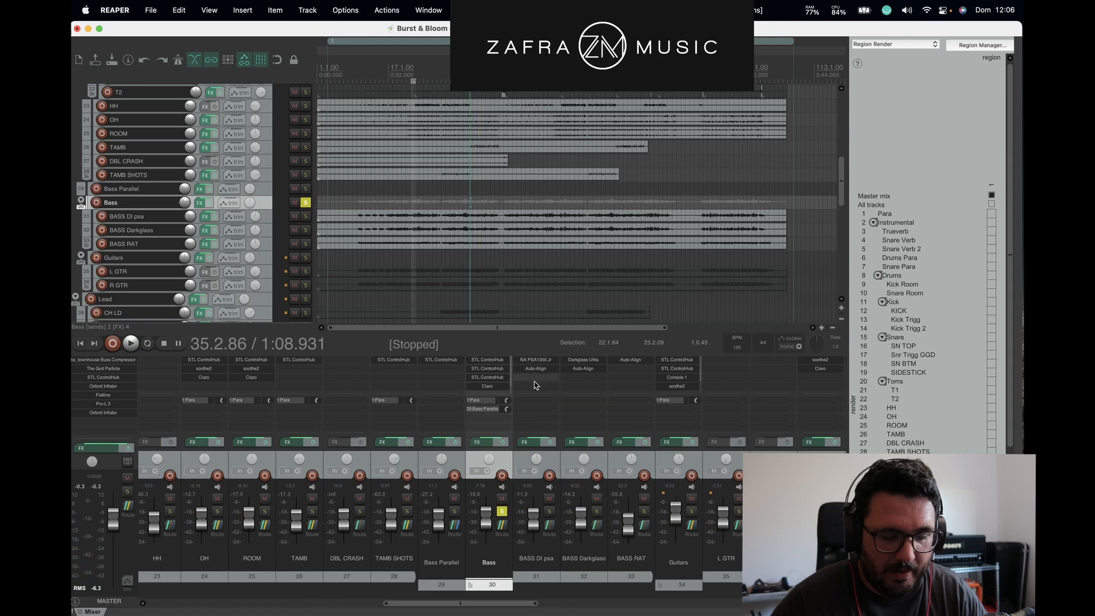
# Step: Show the NA PSA1000 Jr plug-in on BASS DI psa and Darkglass Ultra on BASS Darkglass, closing each one after viewing
pyautogui.click(536, 360)
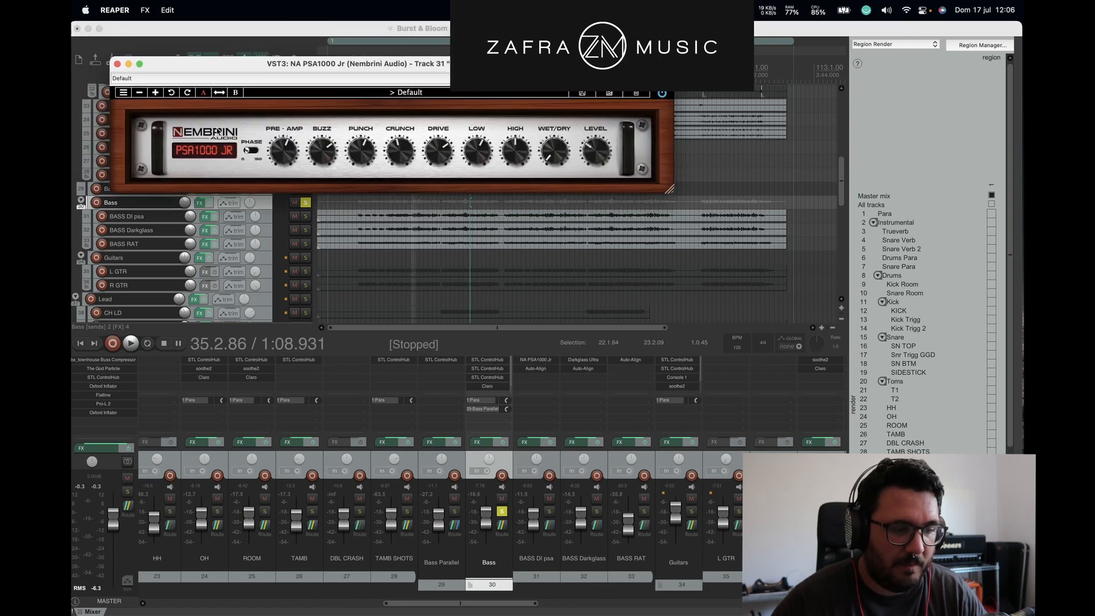
pyautogui.moveTo(205, 64); pyautogui.dragTo(229, 66)
pyautogui.click(141, 66)
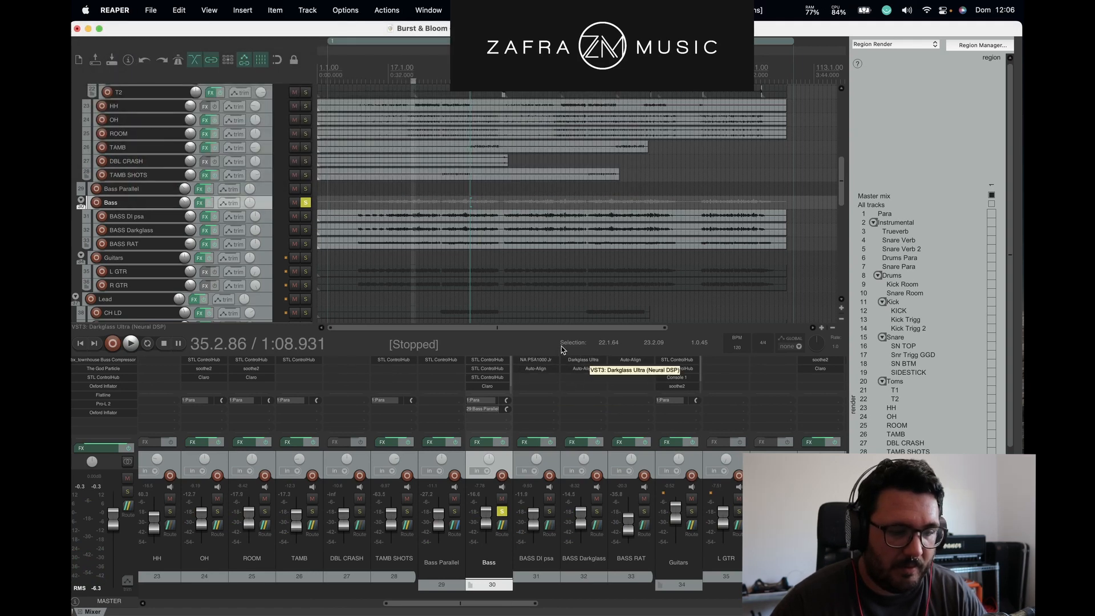
pyautogui.click(570, 360)
pyautogui.moveTo(349, 51); pyautogui.dragTo(385, 49)
pyautogui.click(98, 41)
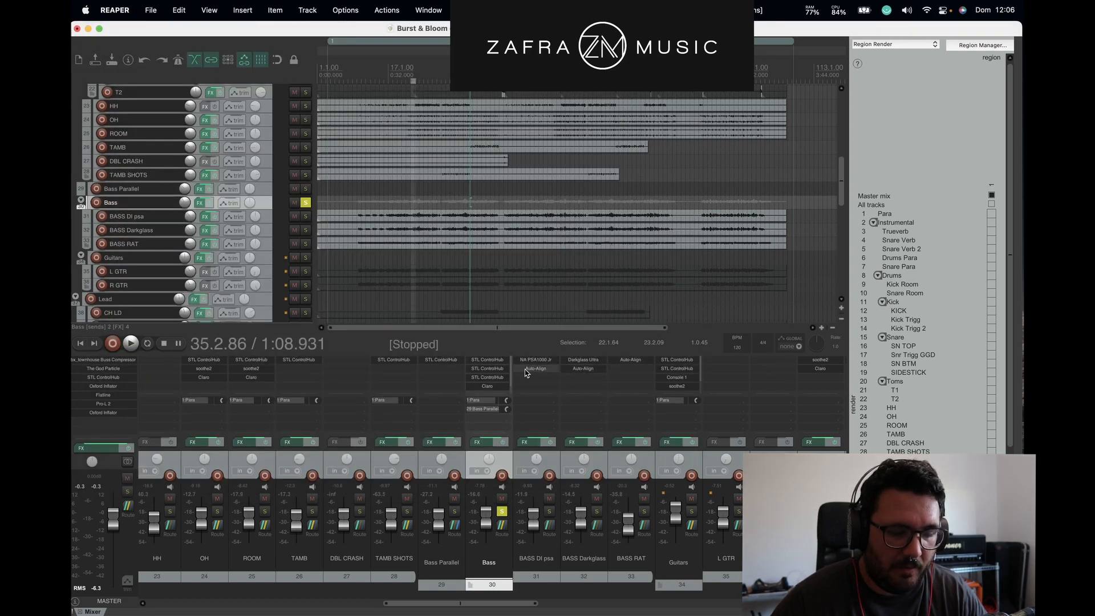
# Step: Play the BASS RAT track soloed without the Bass folder's solo, stop playback, and unsolo BASS RAT
pyautogui.click(645, 512)
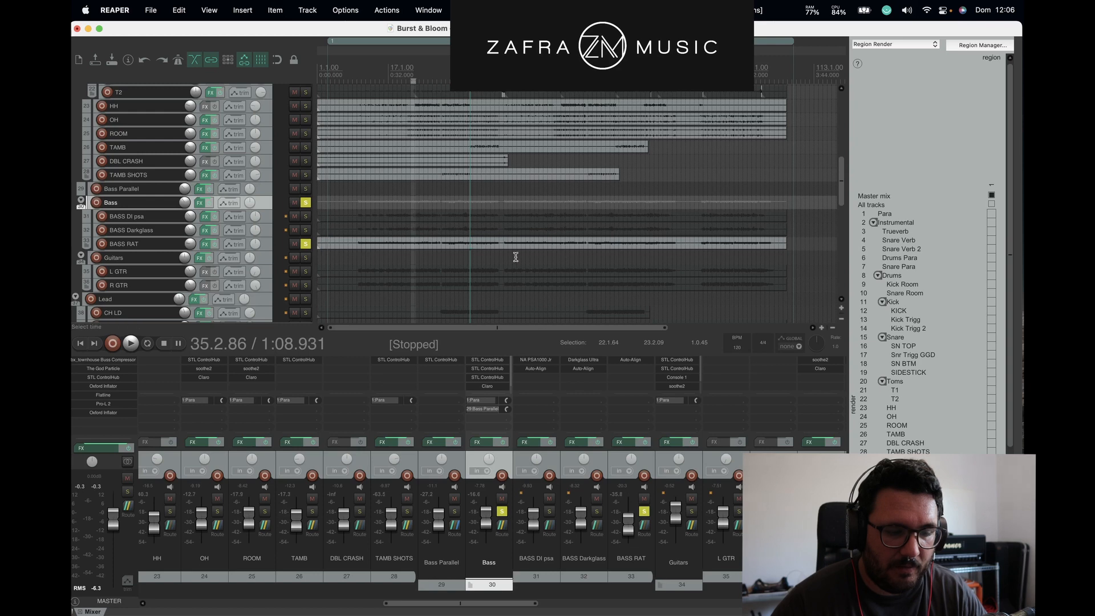
pyautogui.press('space')
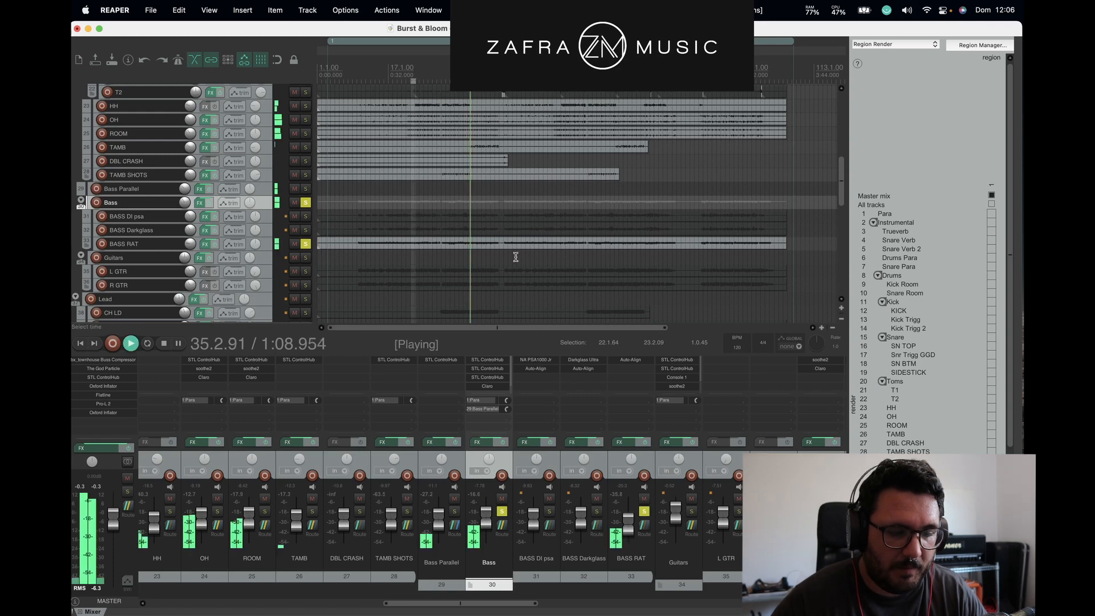
pyautogui.click(502, 511)
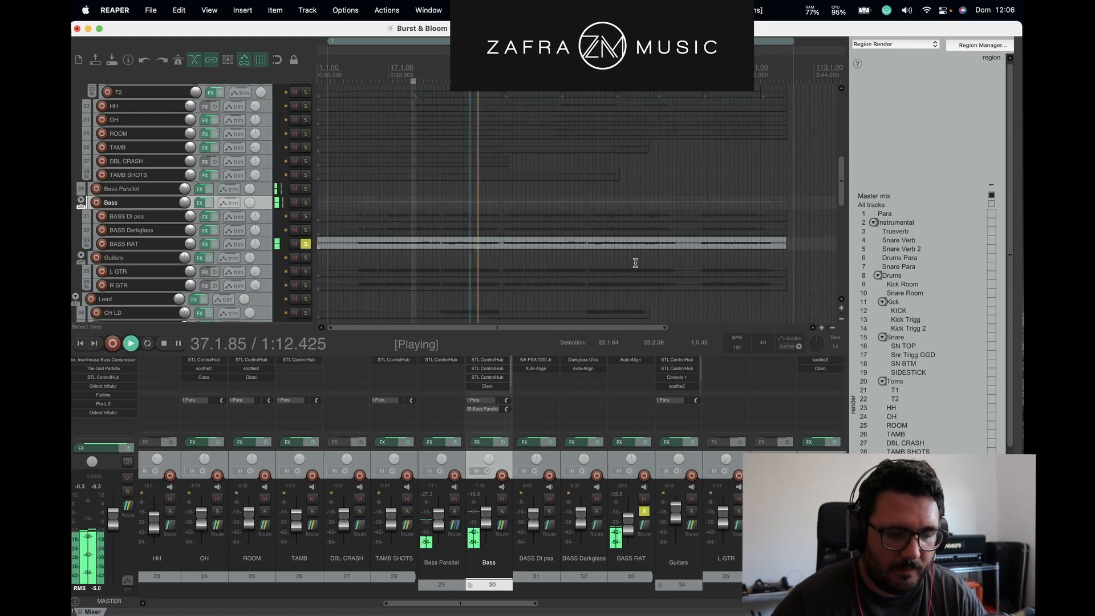
pyautogui.press('space')
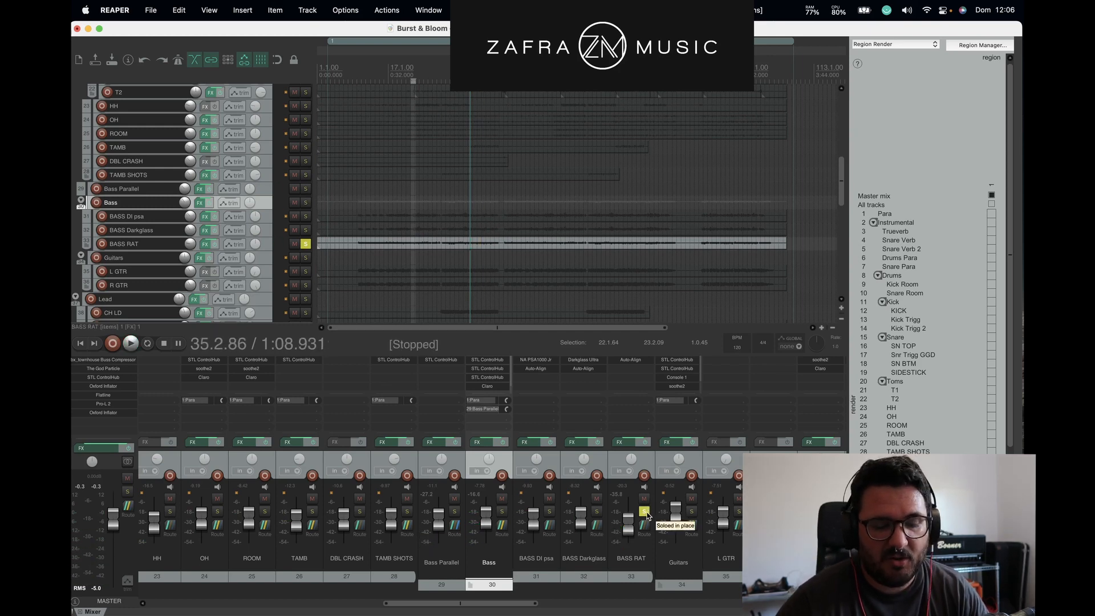
pyautogui.click(644, 512)
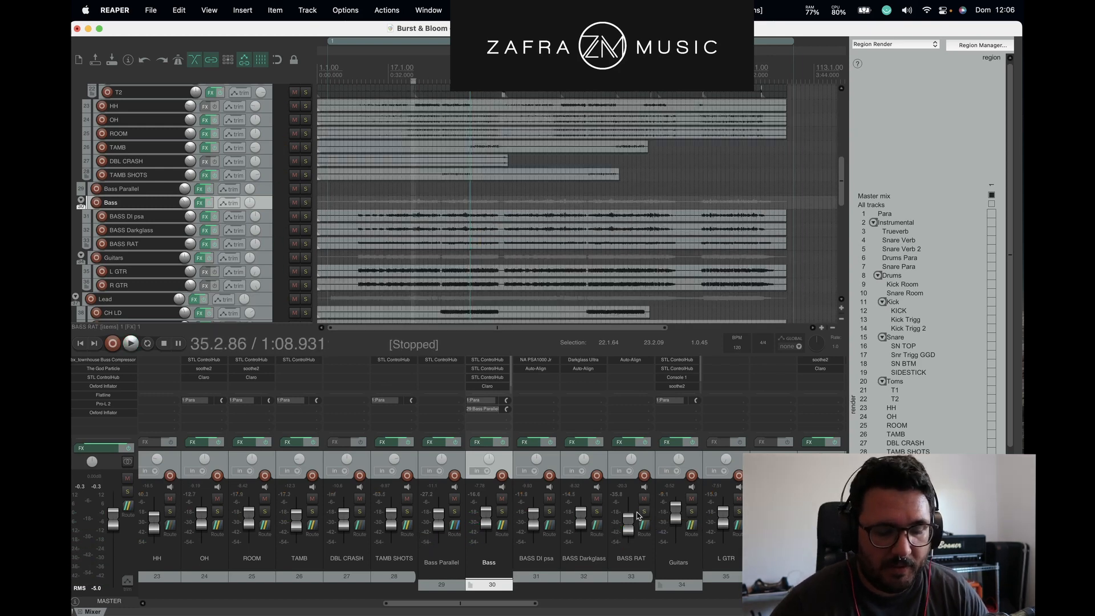
# Step: Solo the Bass folder and show its ControlHub with the 01 Bass Chain preset, moving the window above the mixer faders
pyautogui.click(502, 512)
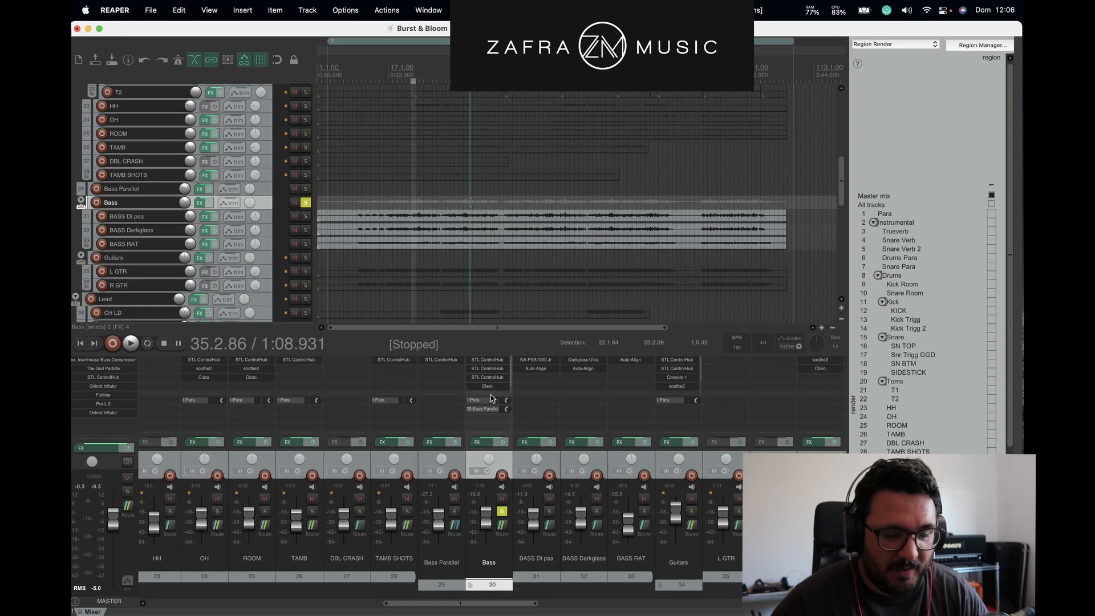
pyautogui.click(492, 365)
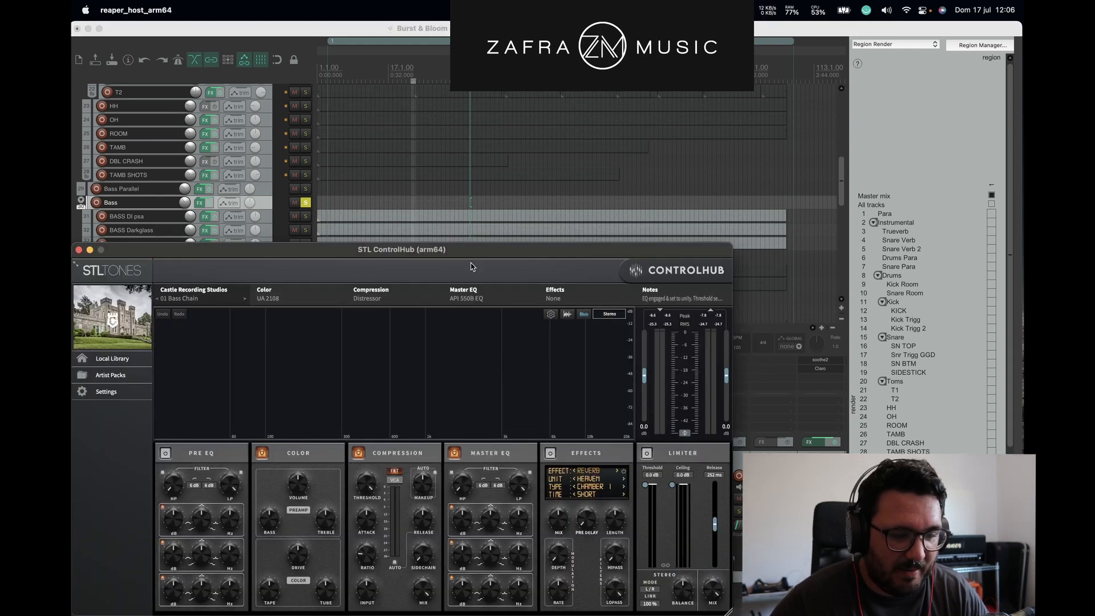
pyautogui.moveTo(496, 255); pyautogui.dragTo(494, 108)
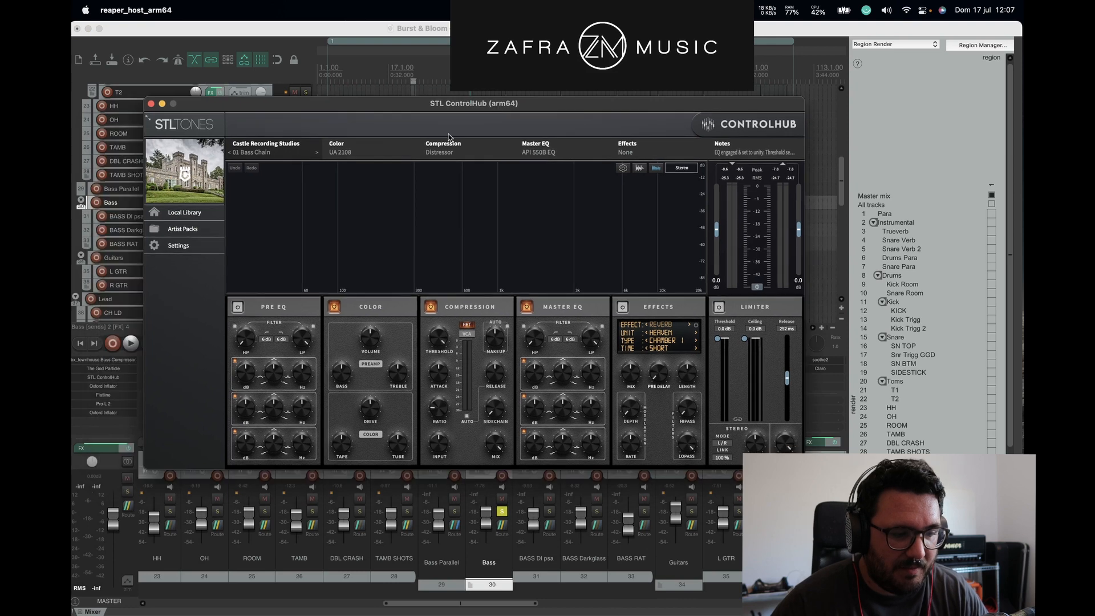
# Step: Browse the Castle Recording Studios artist pack in the Bass folder's ControlHub, keeping the 01 Bass Chain preset
pyautogui.click(191, 228)
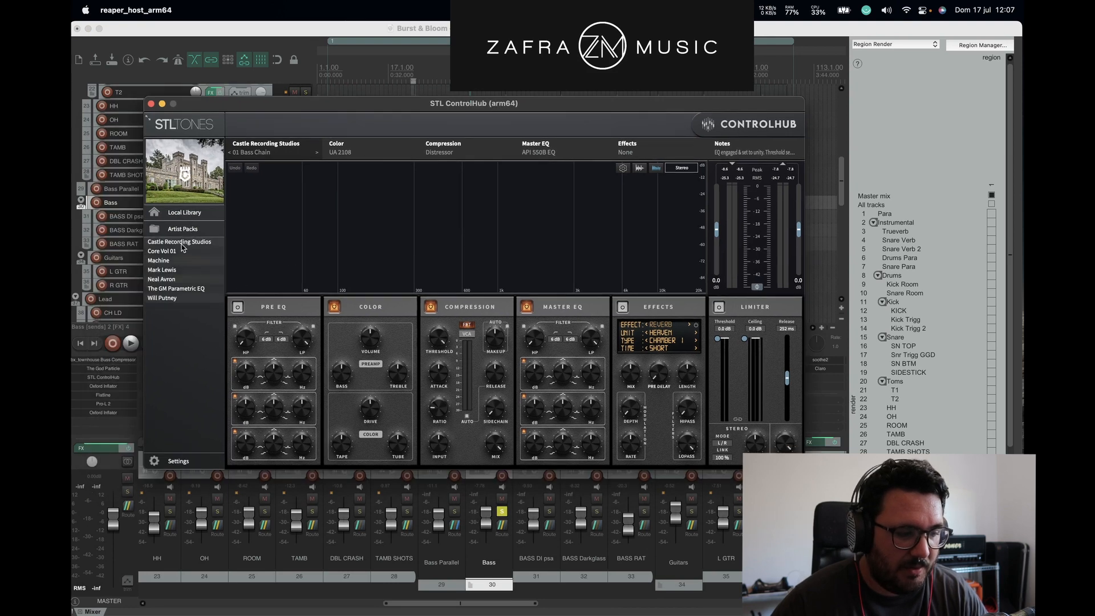
pyautogui.click(183, 243)
pyautogui.moveTo(268, 256)
pyautogui.click(410, 256)
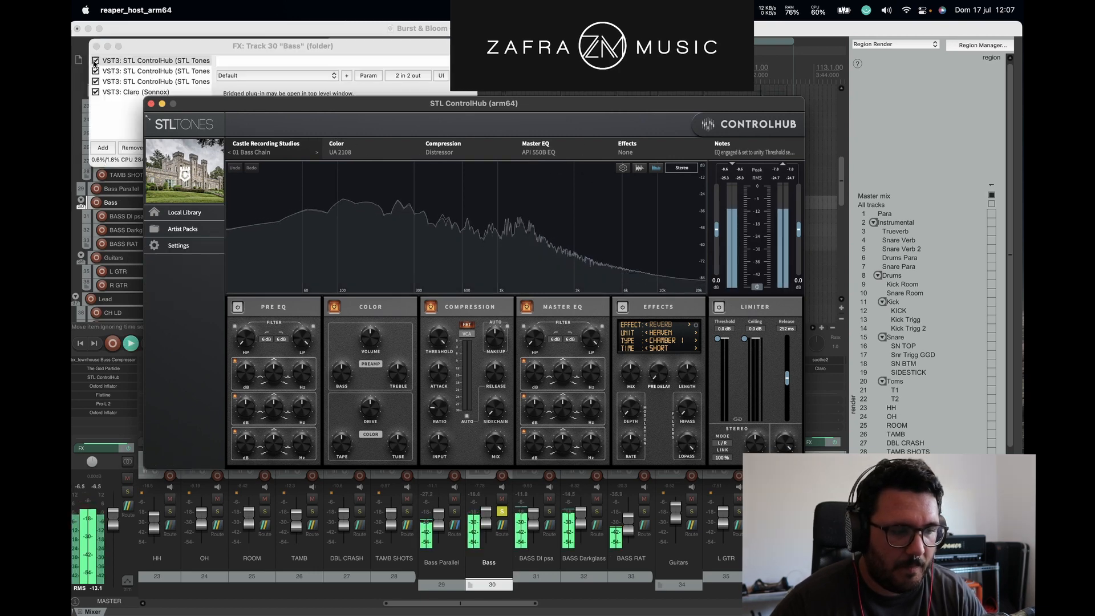
# Step: Bypass all four plug-ins on the playing Bass folder, re-enable only the first ControlHub, and stop playback
pyautogui.click(95, 61)
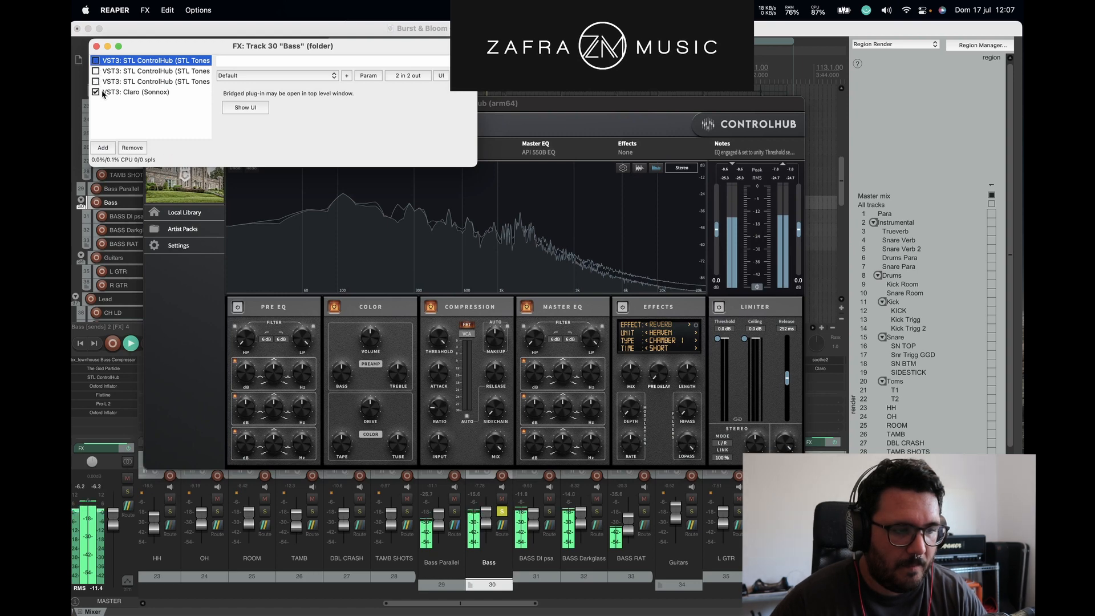
pyautogui.click(96, 91)
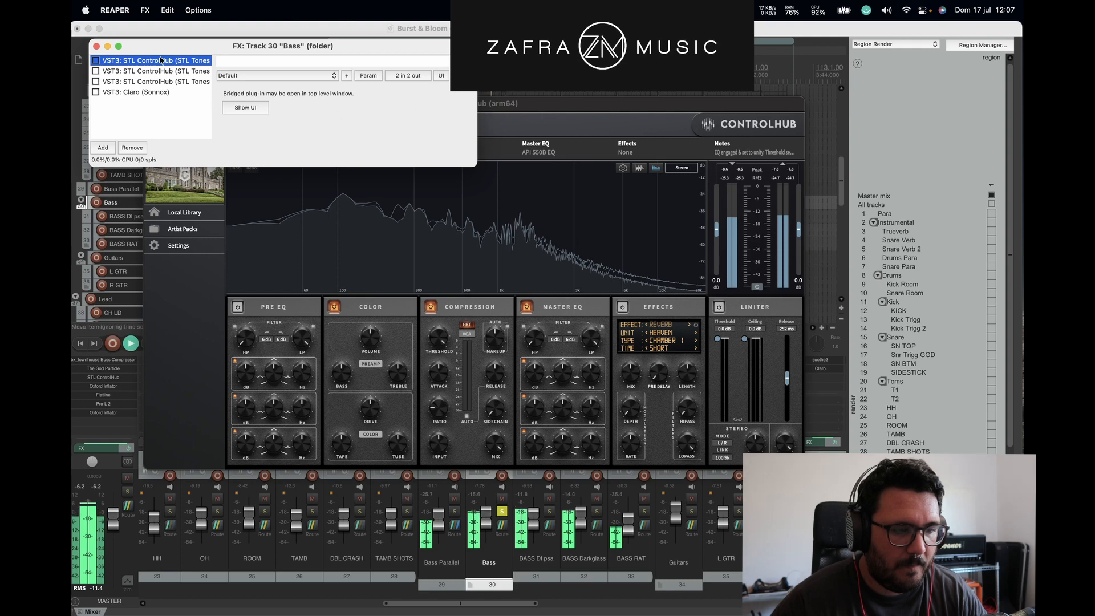
pyautogui.click(96, 61)
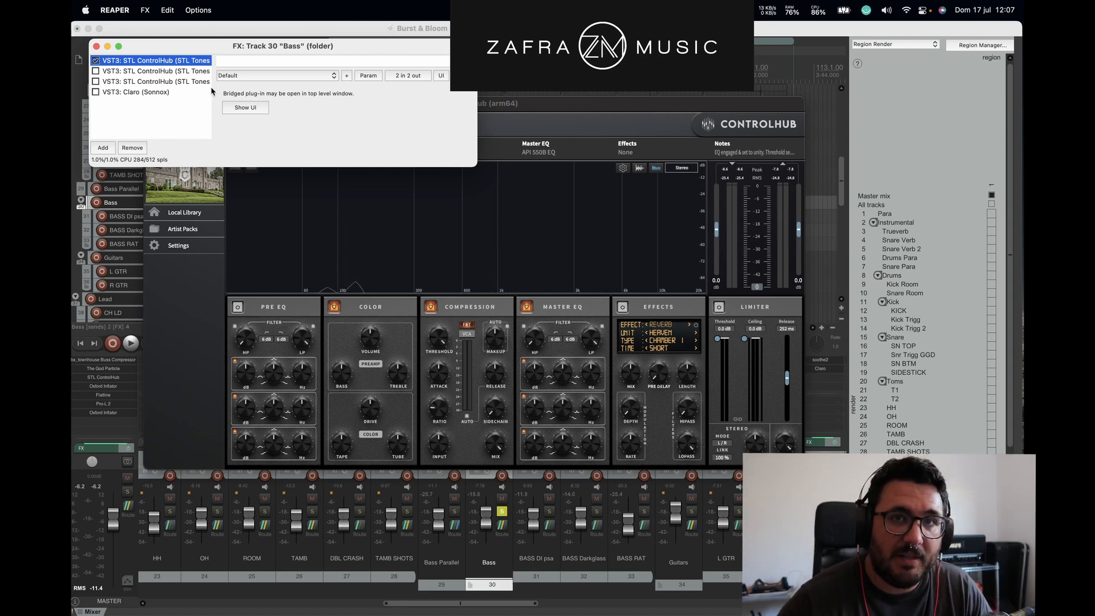
# Step: Play the Bass folder, compare its first ControlHub bypassed and enabled, and stop playback
pyautogui.press('space')
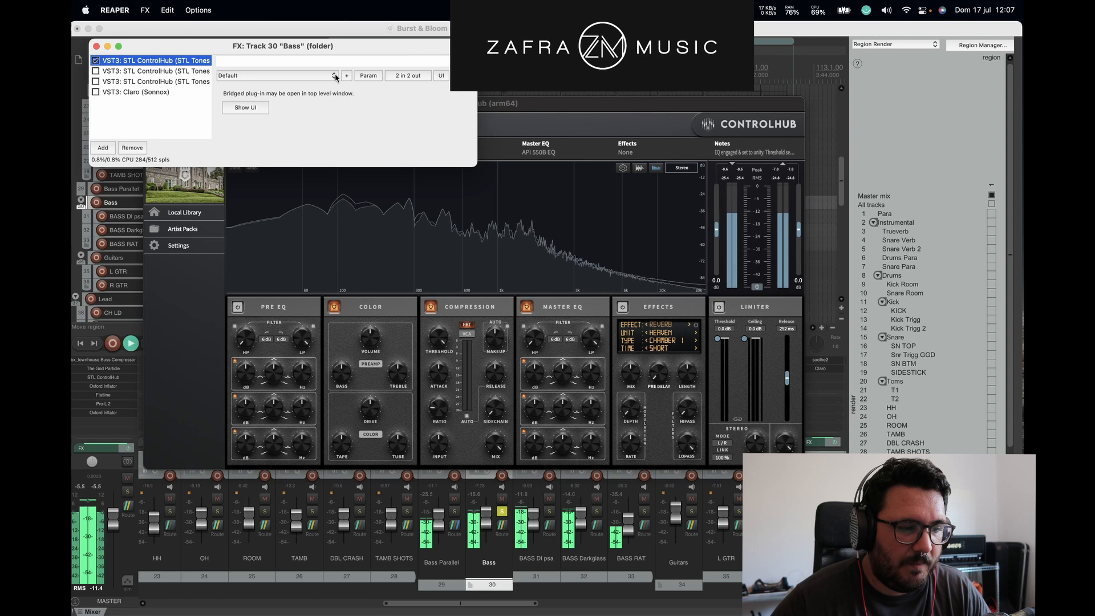
pyautogui.click(96, 61)
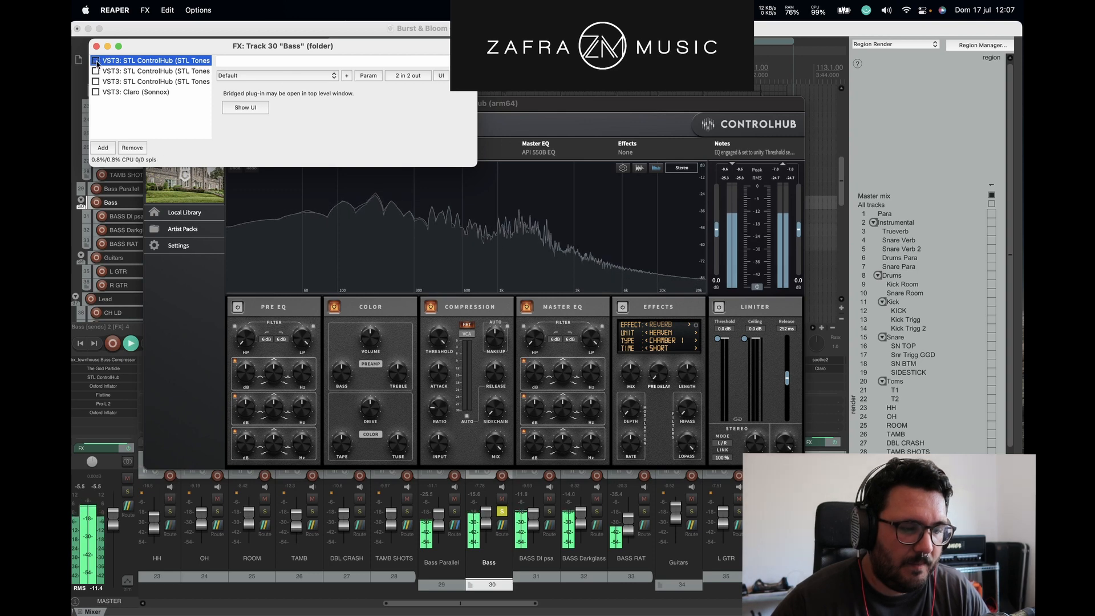
pyautogui.click(96, 60)
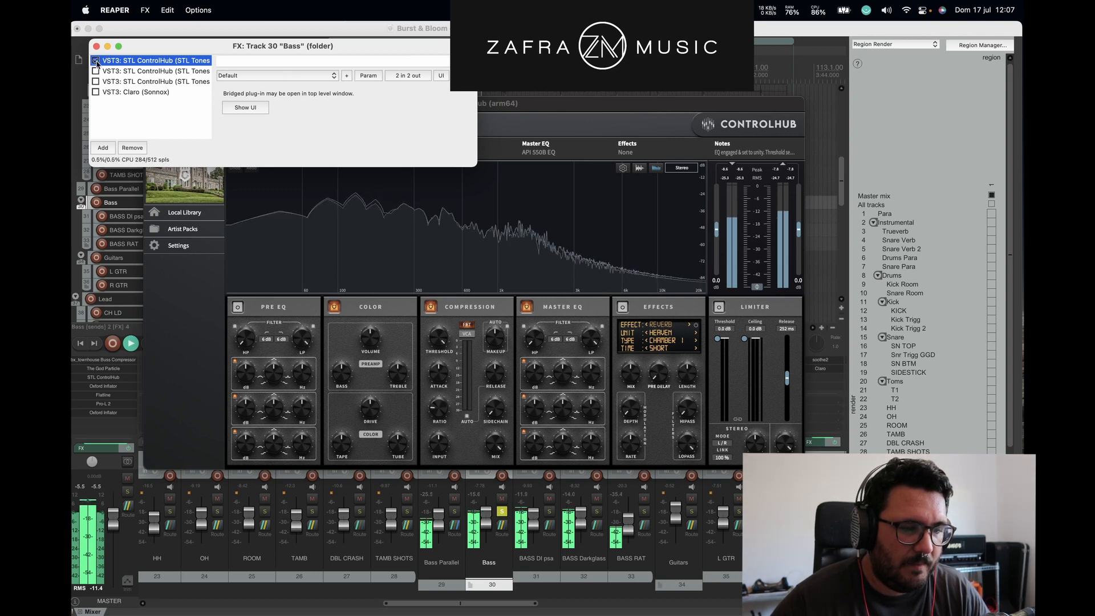
pyautogui.press('space')
# Step: Show the Bass folder's second ControlHub with the 01 Bass Rock preset, close the first one's window, and move the new window above the mixer faders
pyautogui.click(122, 72)
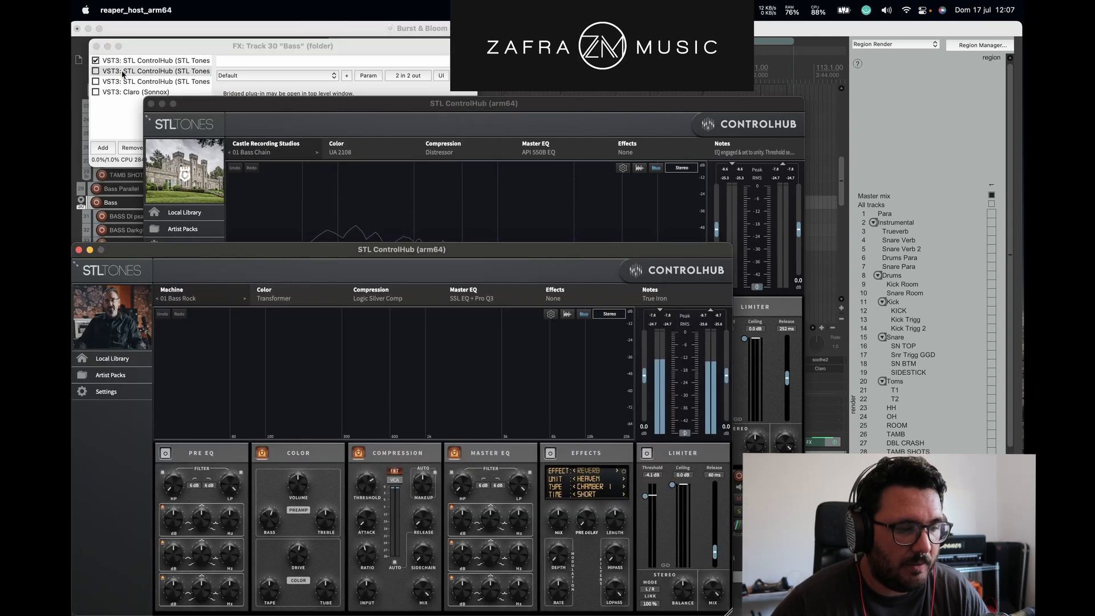
pyautogui.click(151, 104)
pyautogui.moveTo(207, 251); pyautogui.dragTo(406, 43)
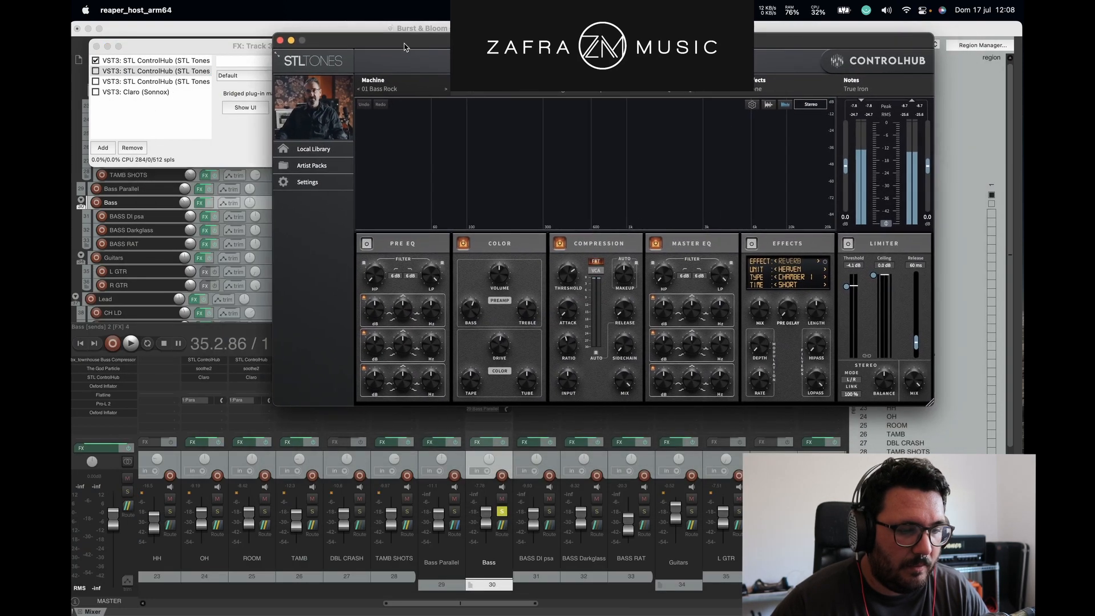
# Step: Enable the second ControlHub on the Bass folder, compare it bypassed and enabled during playback, and leave it on
pyautogui.click(97, 73)
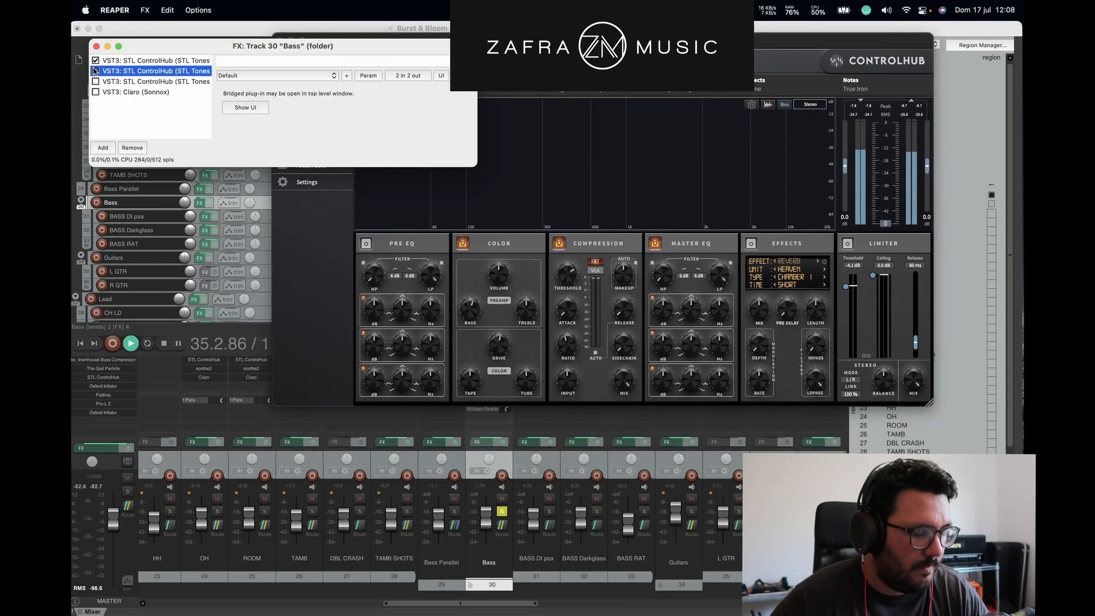
pyautogui.press('space')
pyautogui.click(96, 72)
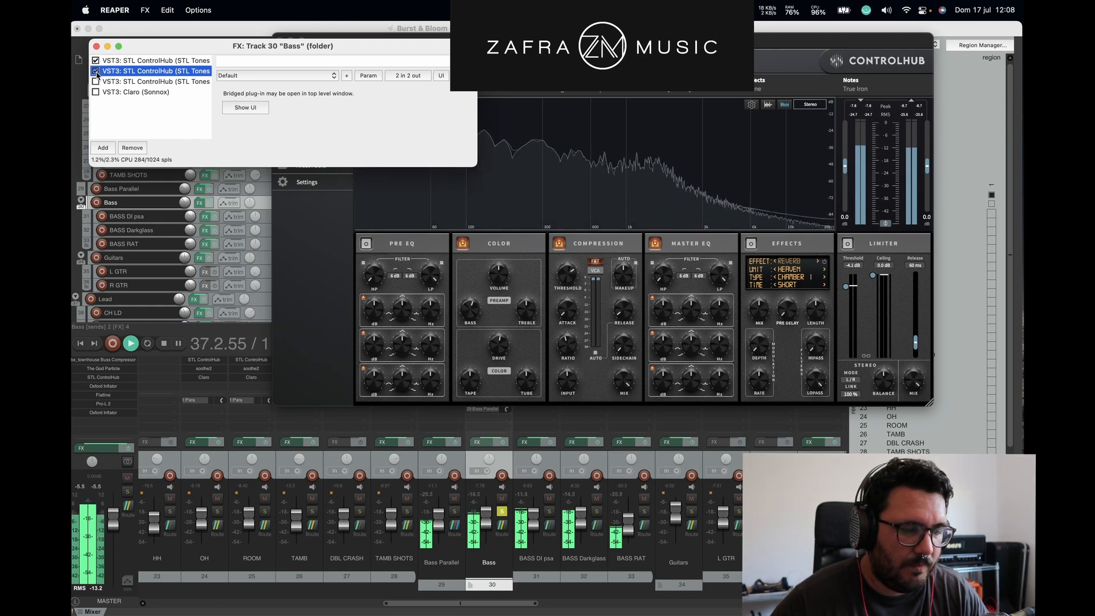
pyautogui.click(97, 72)
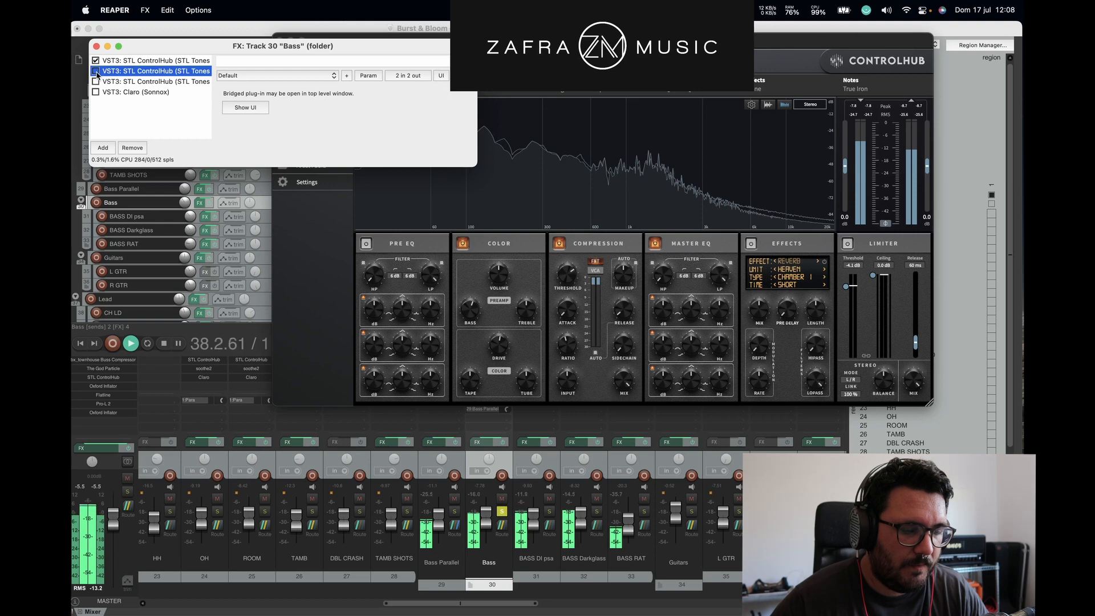
pyautogui.click(96, 72)
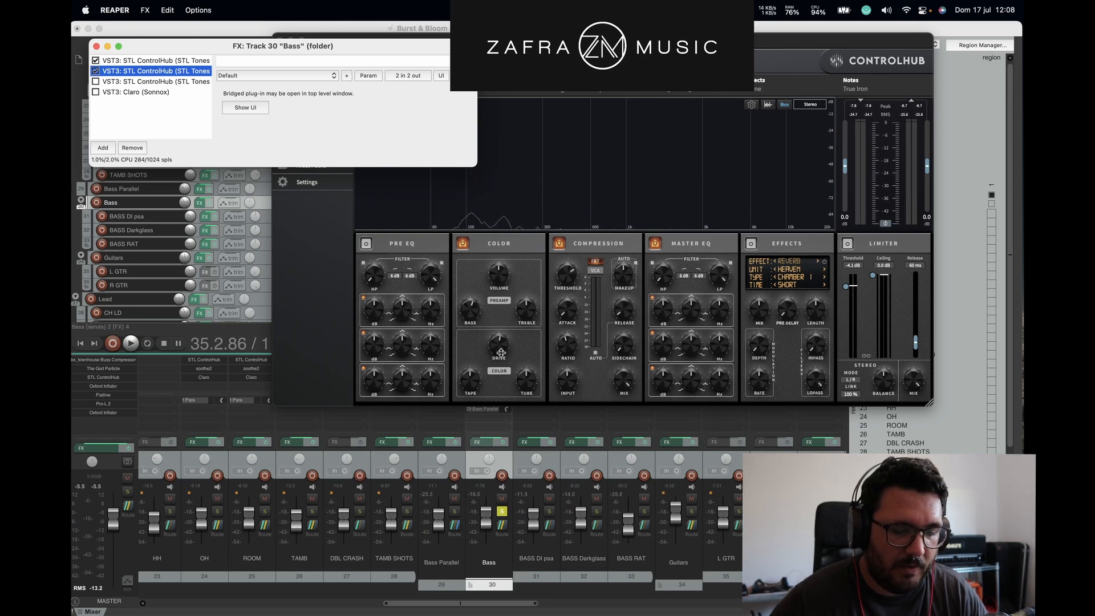
# Step: Show the Bass folder's third ControlHub with the 03 Bass Fat and Clangy 550 Clean preset and close the second one's window
pyautogui.doubleClick(143, 81)
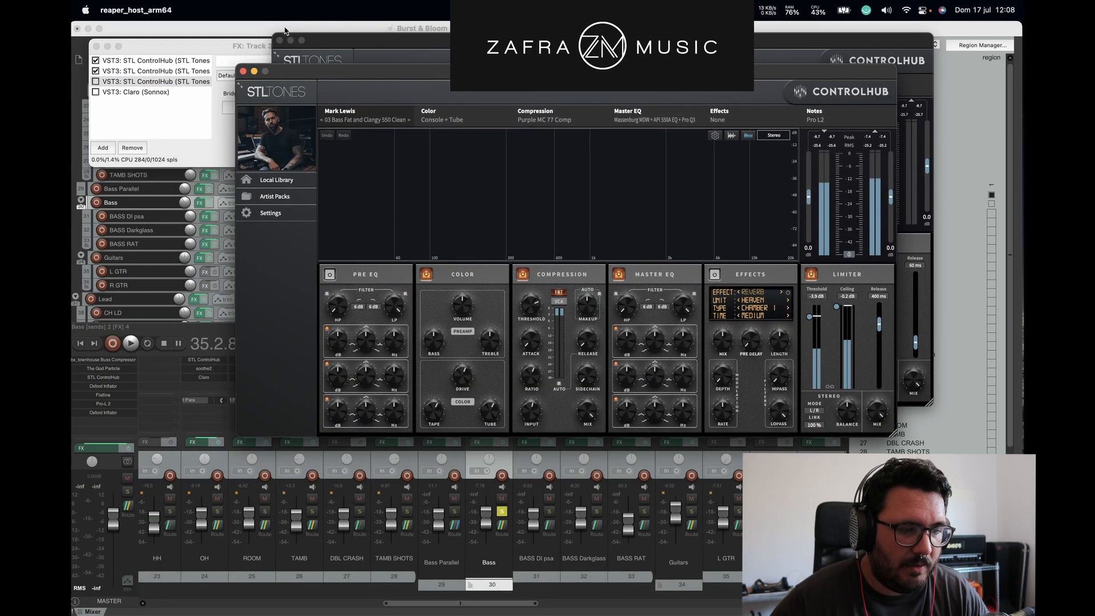
pyautogui.click(280, 41)
pyautogui.moveTo(301, 72); pyautogui.dragTo(308, 72)
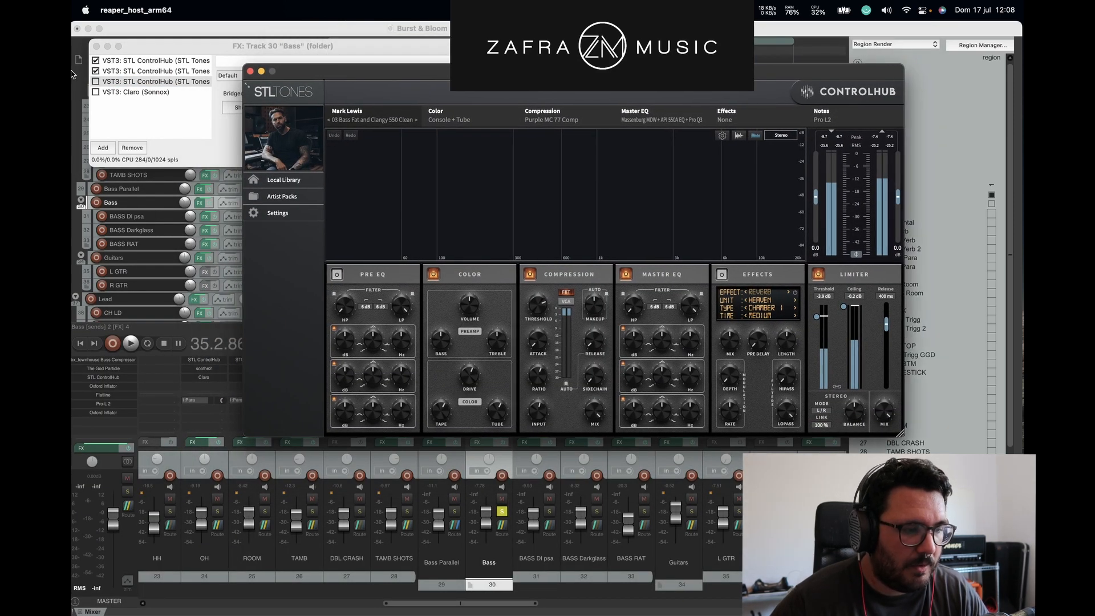
# Step: Play the Bass folder with the third ControlHub enabled, bypass that plug-in for comparison, and stop playback
pyautogui.click(96, 81)
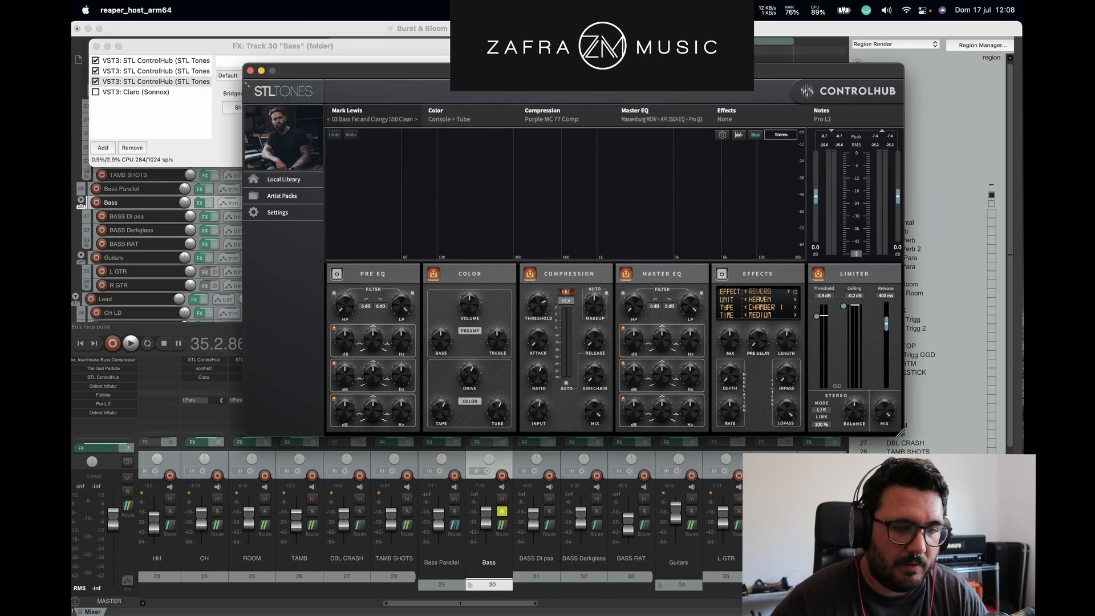
pyautogui.click(465, 48)
pyautogui.press('space')
pyautogui.moveTo(509, 71); pyautogui.dragTo(508, 94)
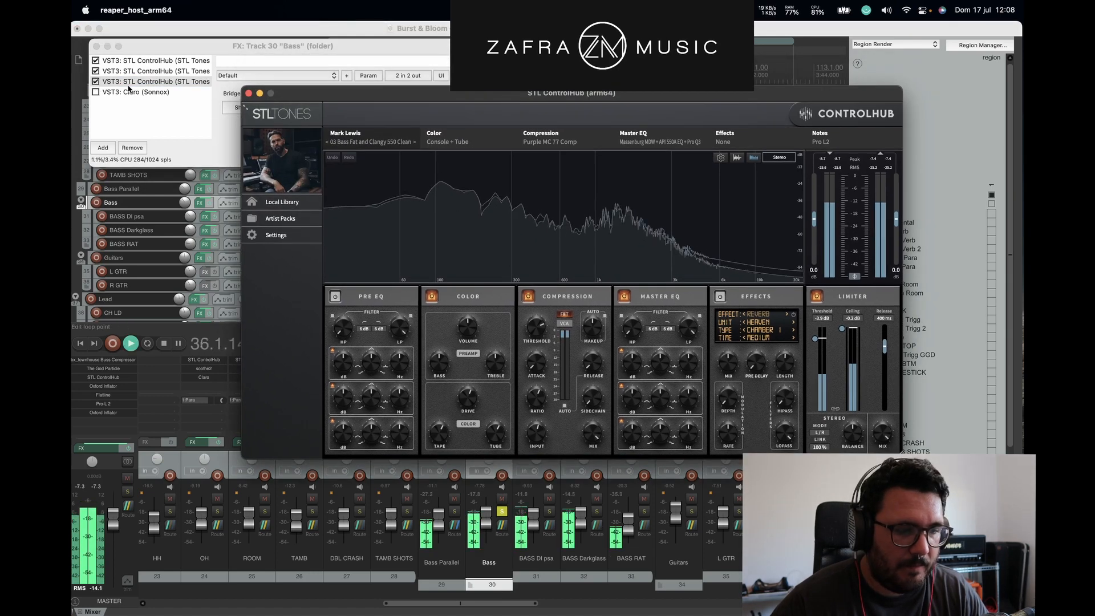
pyautogui.click(95, 81)
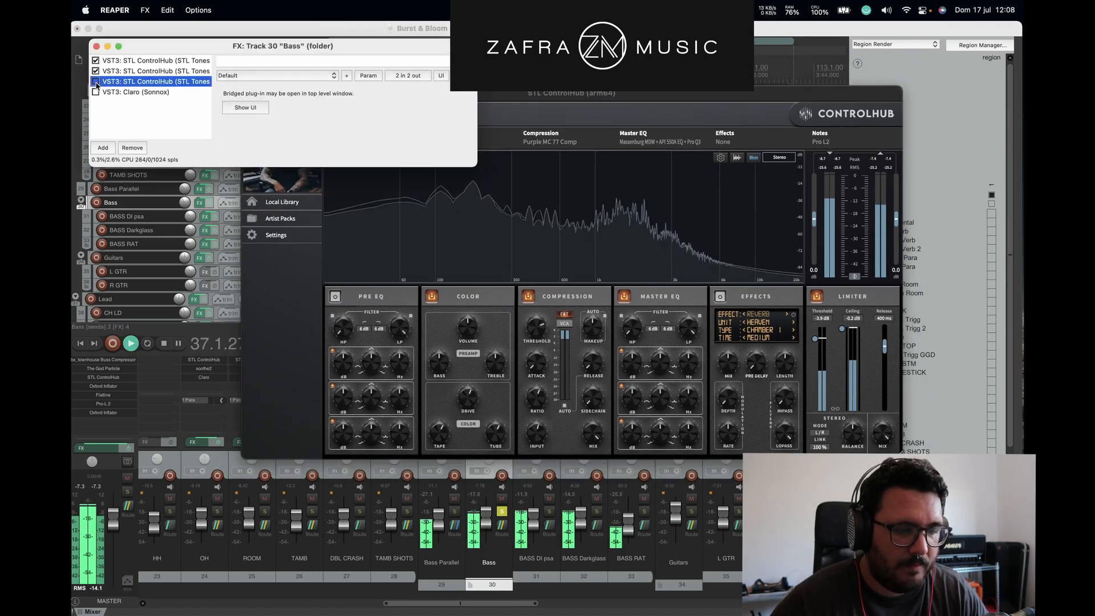
pyautogui.press('space')
pyautogui.click(97, 84)
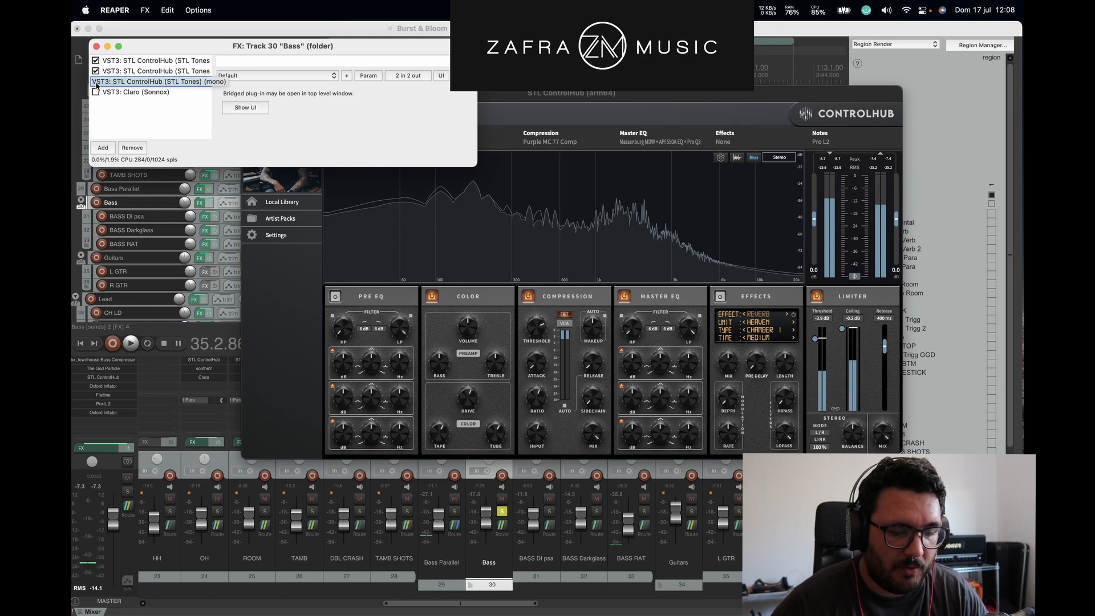
pyautogui.press('Escape')
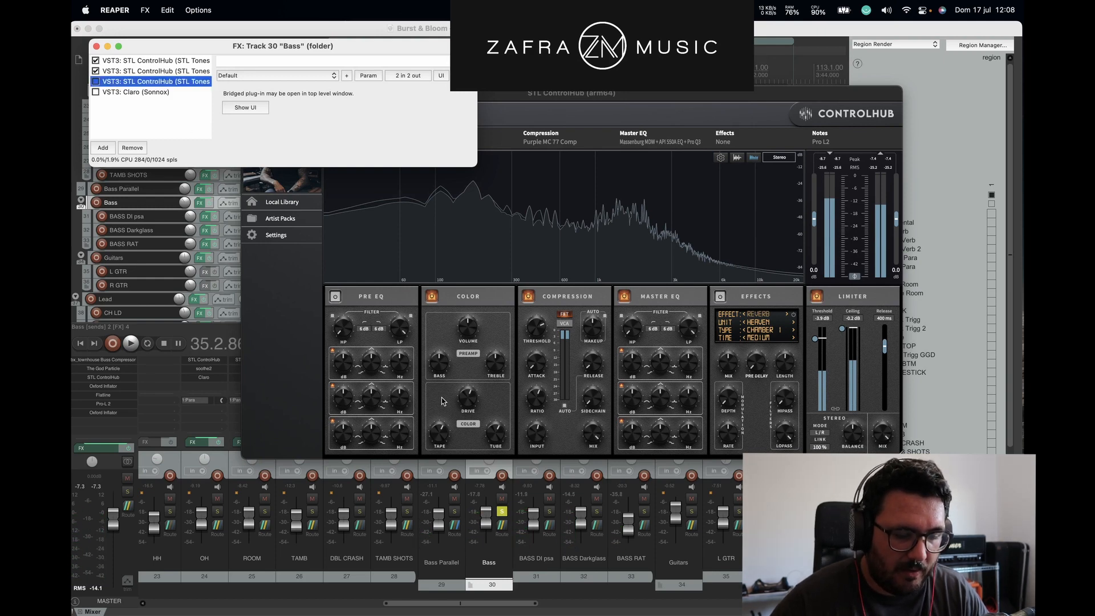
# Step: Browse the artist pack's Bass presets in the third ControlHub, keeping 03 Bass Fat and Clangy 550 Clean
pyautogui.click(571, 143)
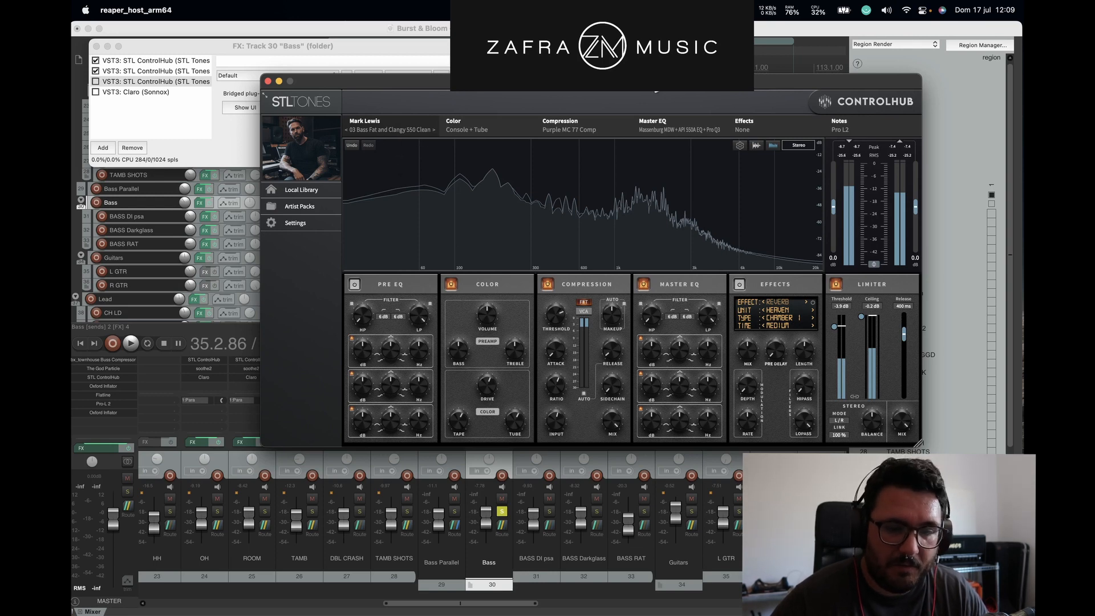
pyautogui.click(390, 130)
pyautogui.moveTo(395, 157)
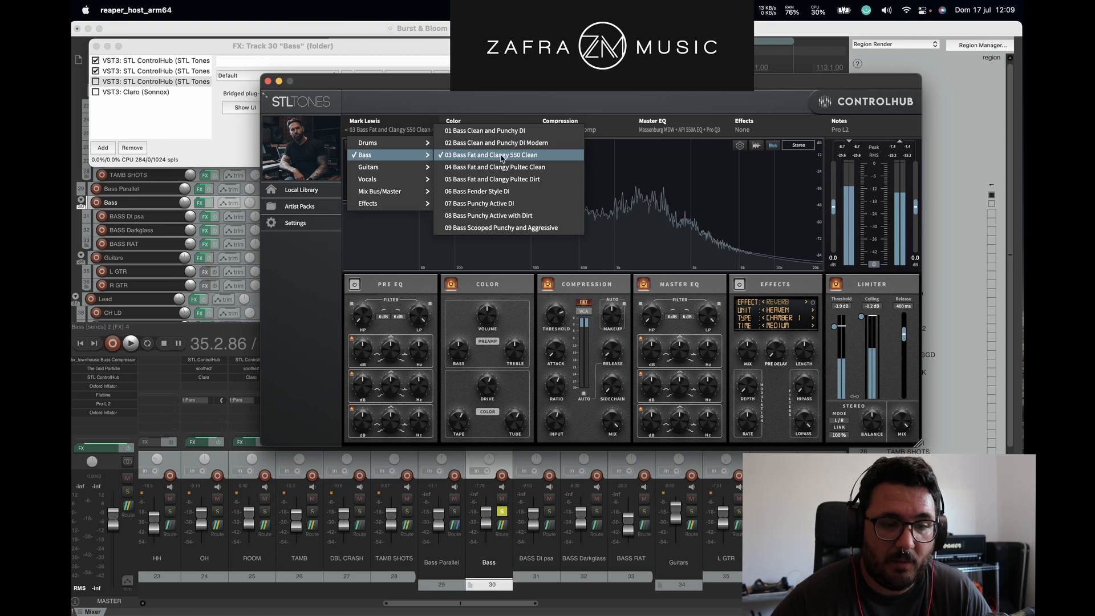
pyautogui.click(114, 86)
# Step: Re-enable the third ControlHub on the playing Bass folder, compare it bypassed and enabled once more, and stop playback with it on
pyautogui.press('space')
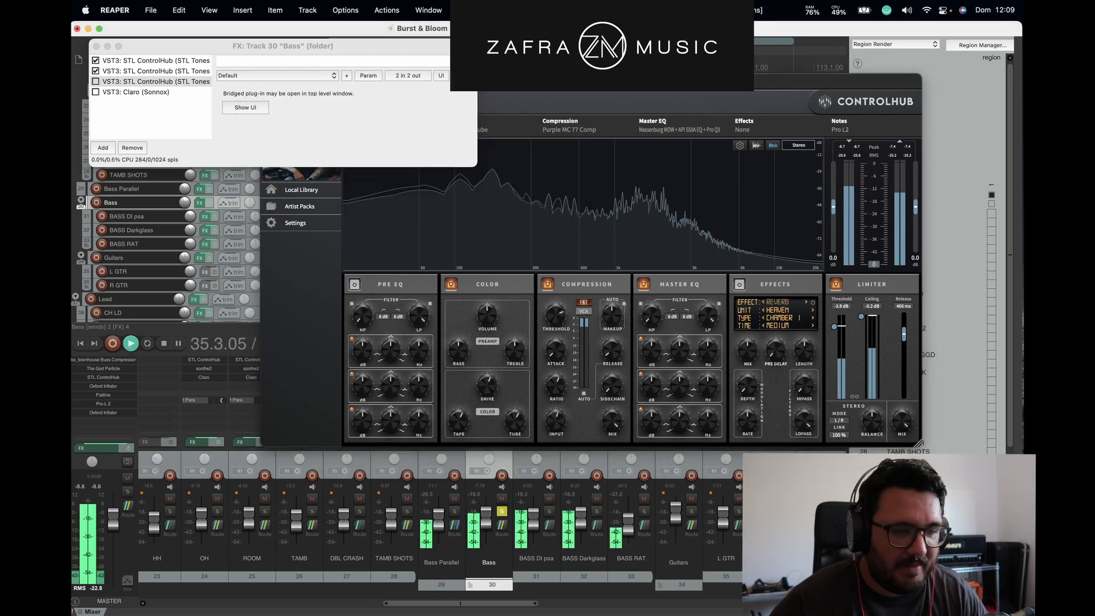
pyautogui.click(96, 83)
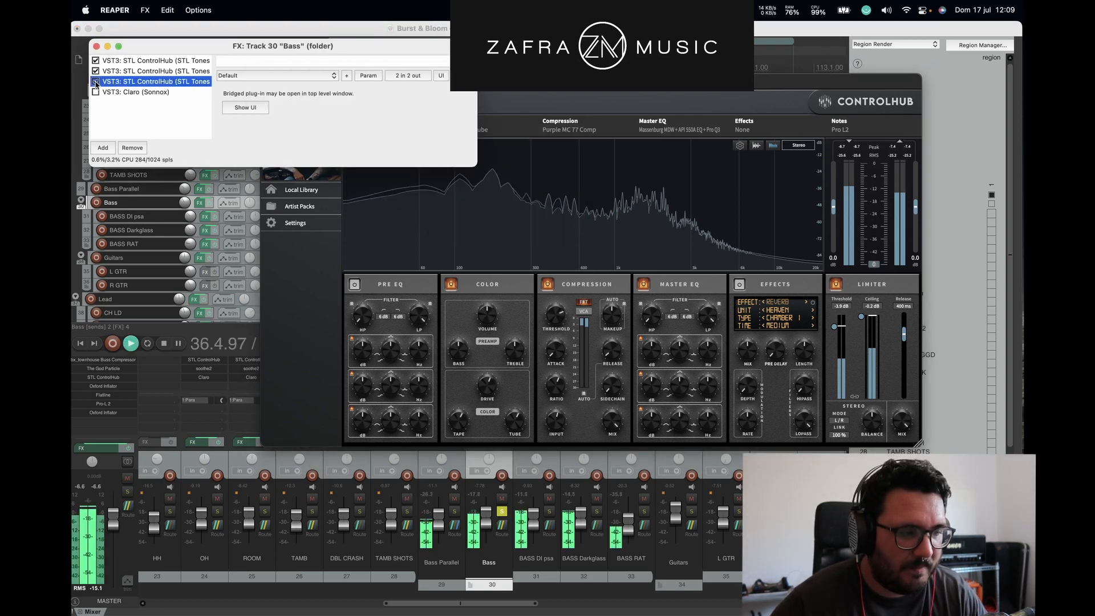
pyautogui.click(164, 83)
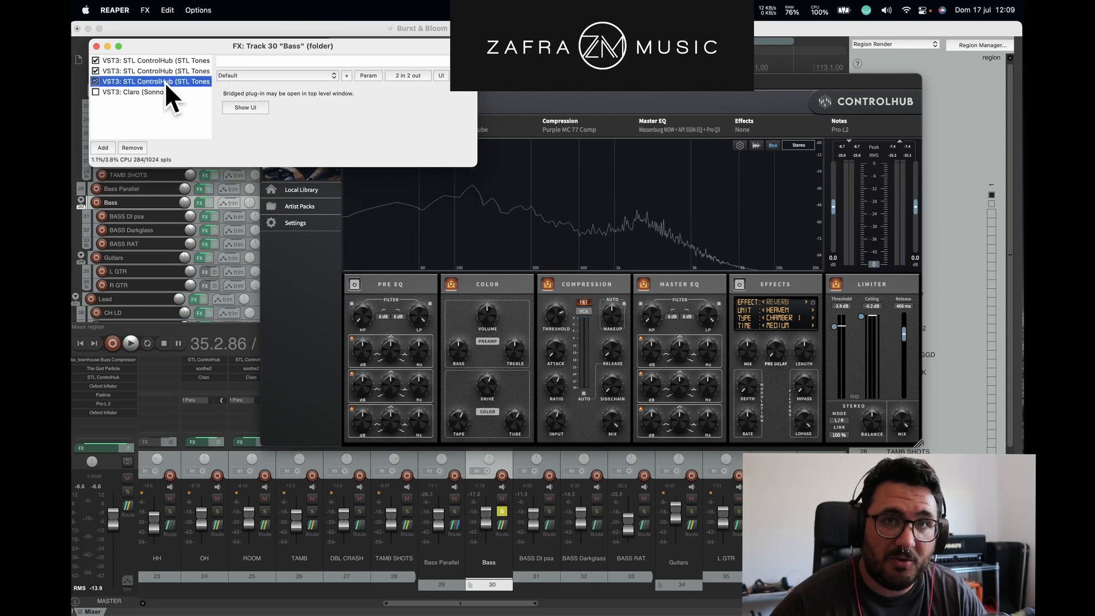
pyautogui.click(392, 27)
pyautogui.press('space')
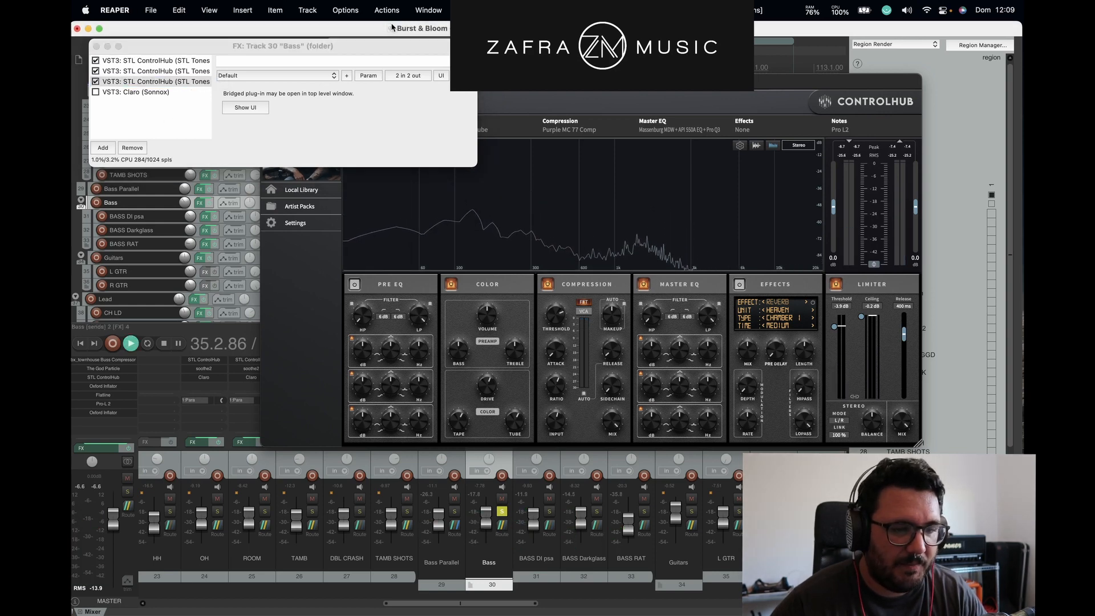
pyautogui.click(96, 83)
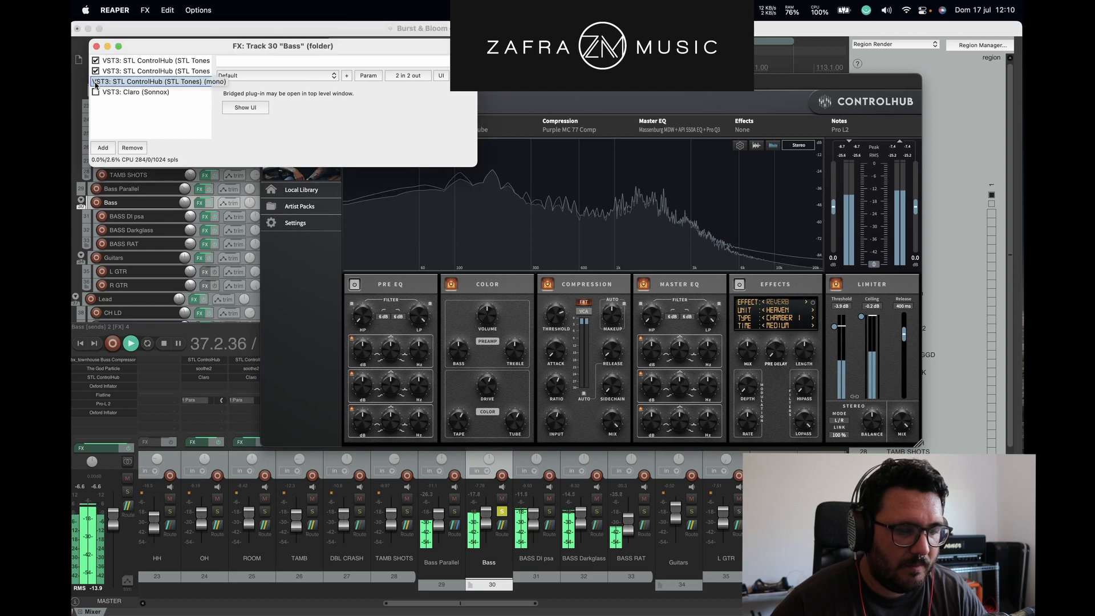
pyautogui.click(96, 83)
pyautogui.press('space')
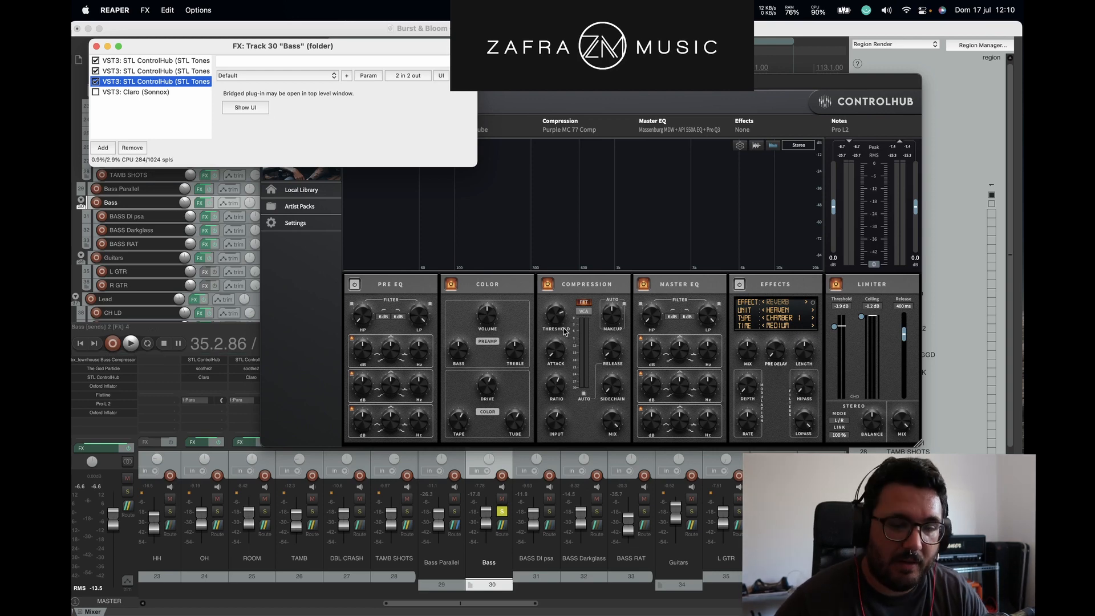
# Step: Play the Bass folder, compare the third ControlHub's Compression section off and on, and stop playback
pyautogui.press('space')
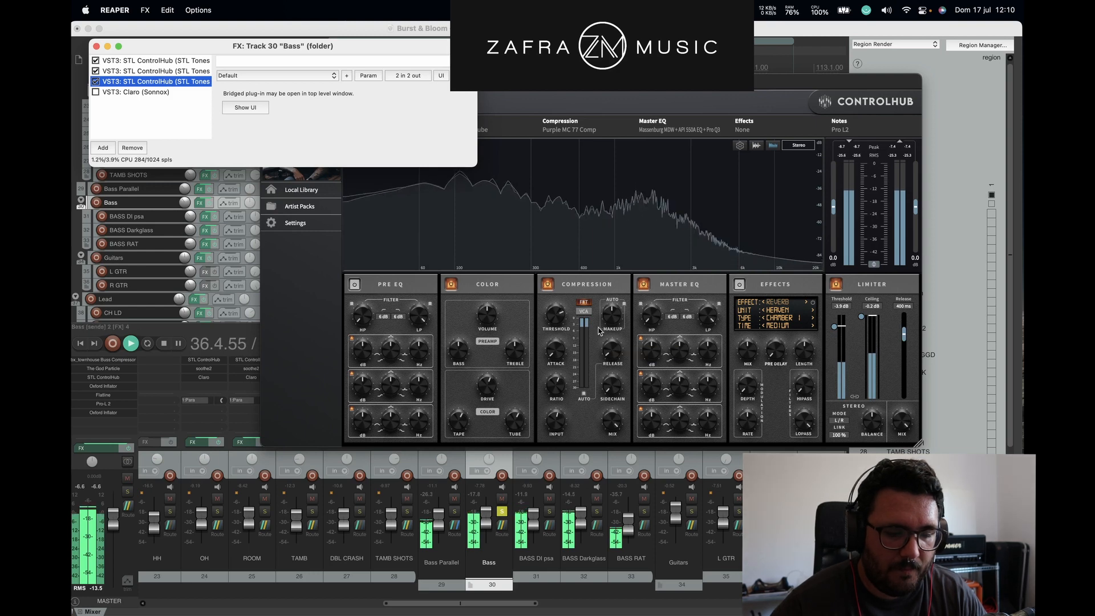
pyautogui.click(551, 289)
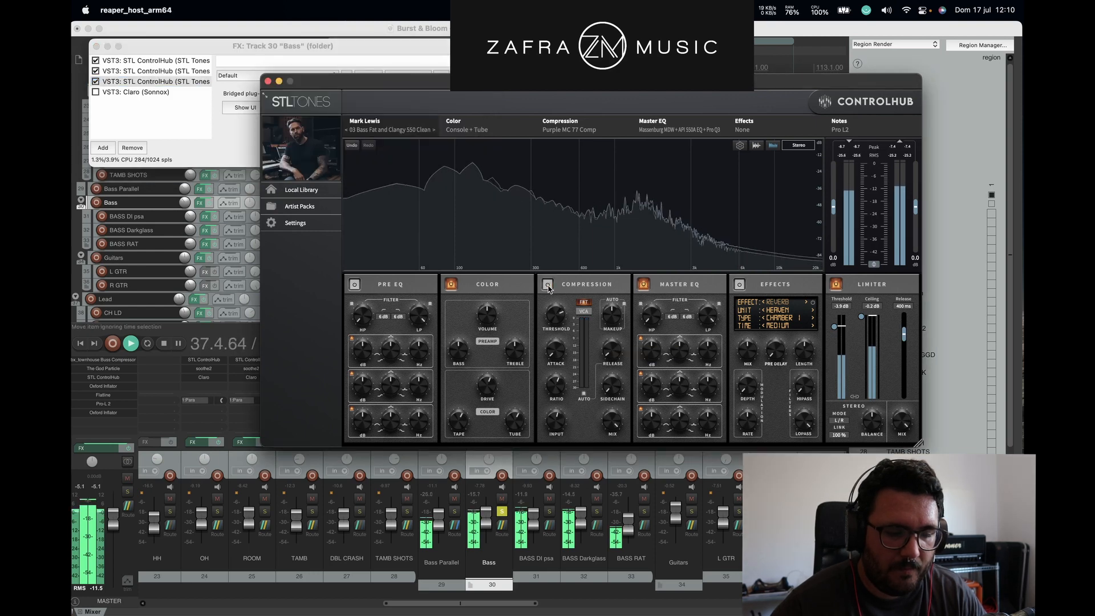
pyautogui.click(548, 285)
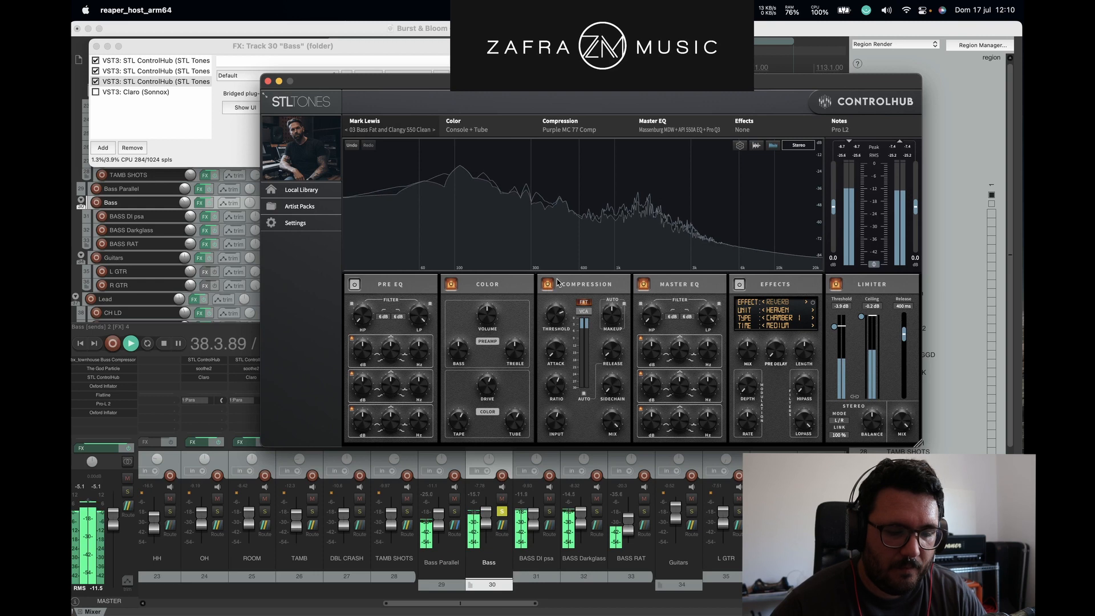
pyautogui.press('space')
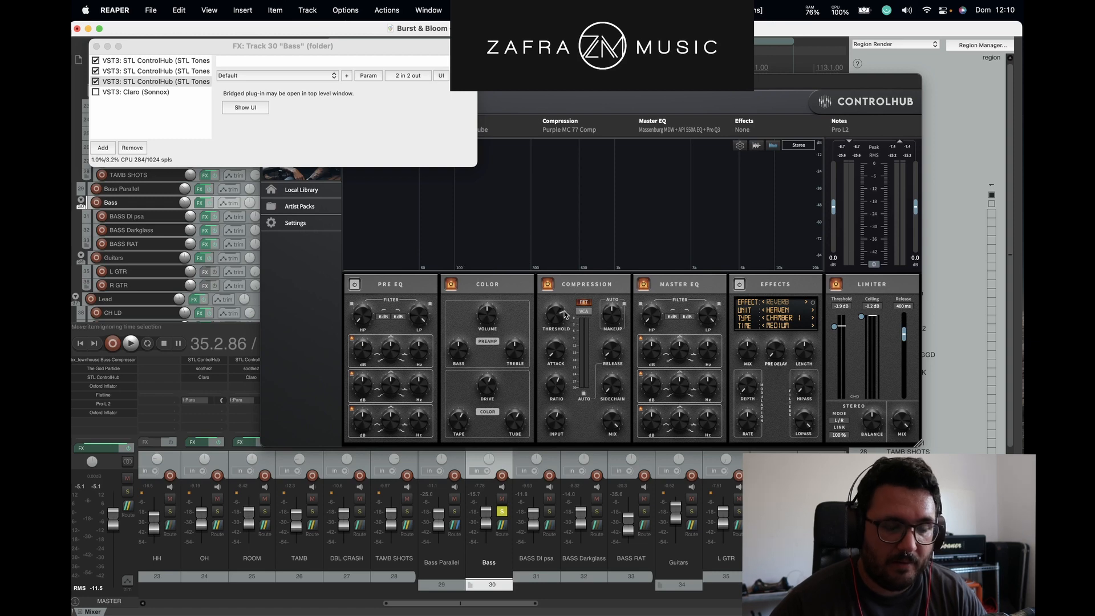
# Step: Enable the Claro plug-in on the Bass folder and close its FX window
pyautogui.click(572, 96)
pyautogui.click(97, 92)
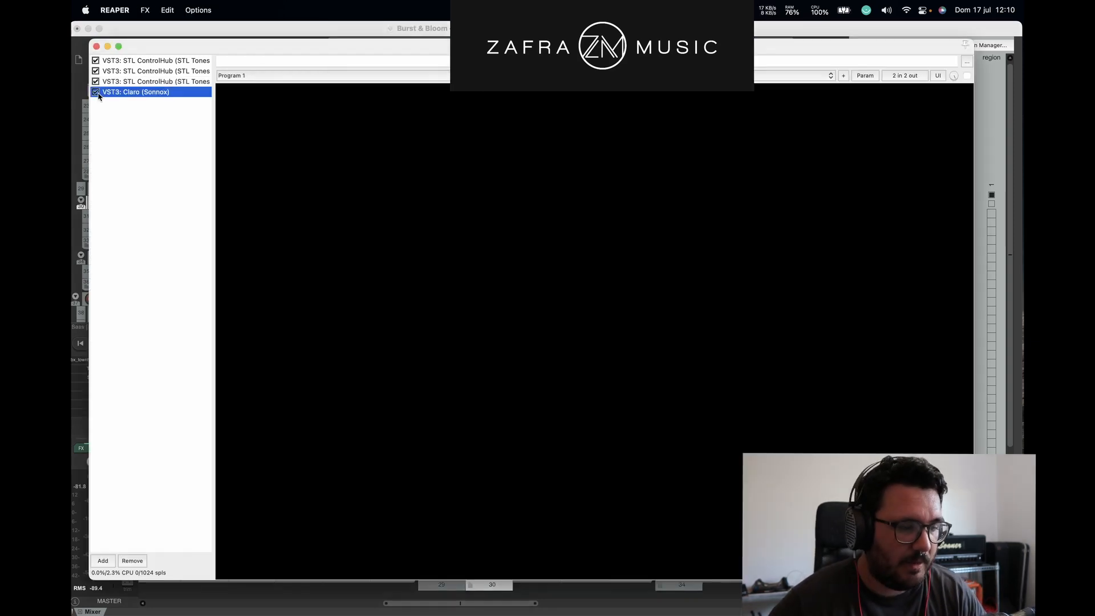
pyautogui.click(96, 46)
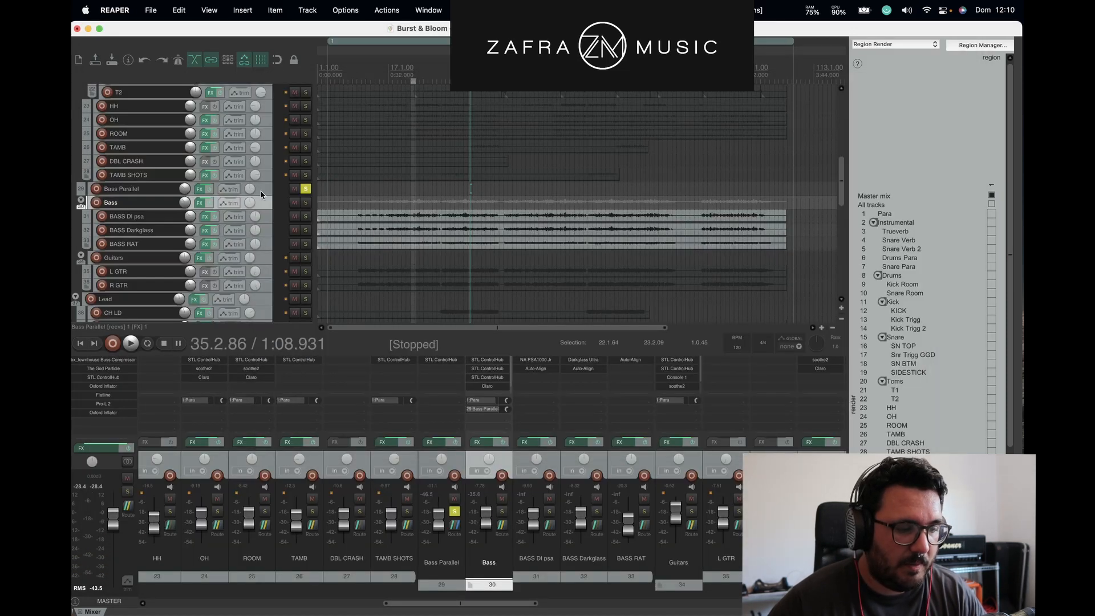
# Step: Enlarge the Bass Parallel track in the track list and show its ControlHub with the 03 Parallel Compression Bass Crush preset
pyautogui.click(262, 194)
pyautogui.moveTo(263, 195); pyautogui.dragTo(263, 226)
pyautogui.click(200, 191)
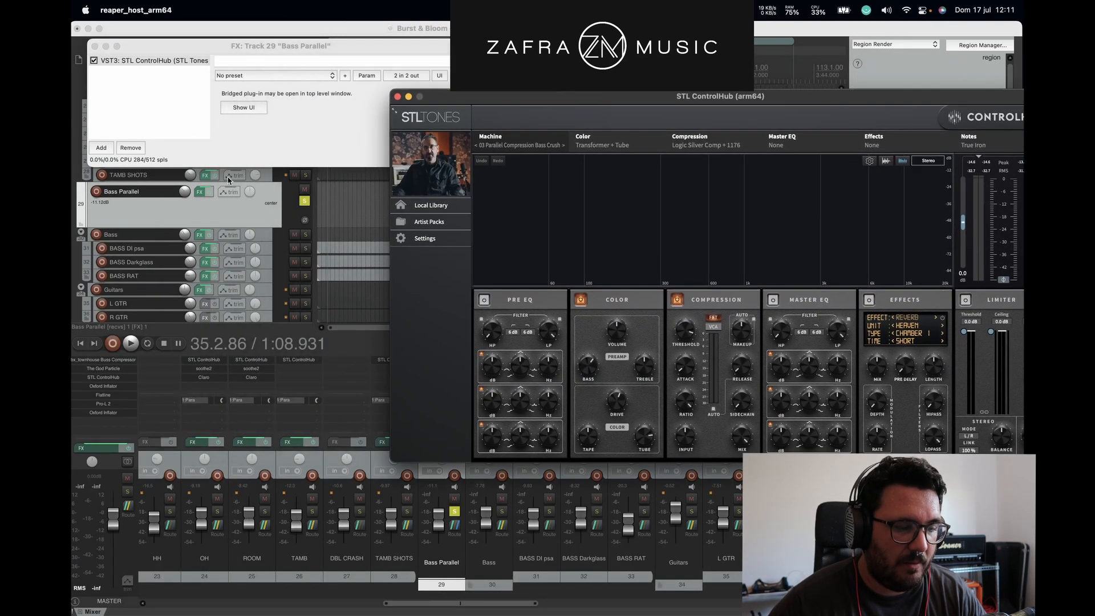
# Step: Play the soloed Bass Parallel track, raise its volume to -2.17 dB, and compare its ControlHub bypassed and enabled
pyautogui.click(228, 214)
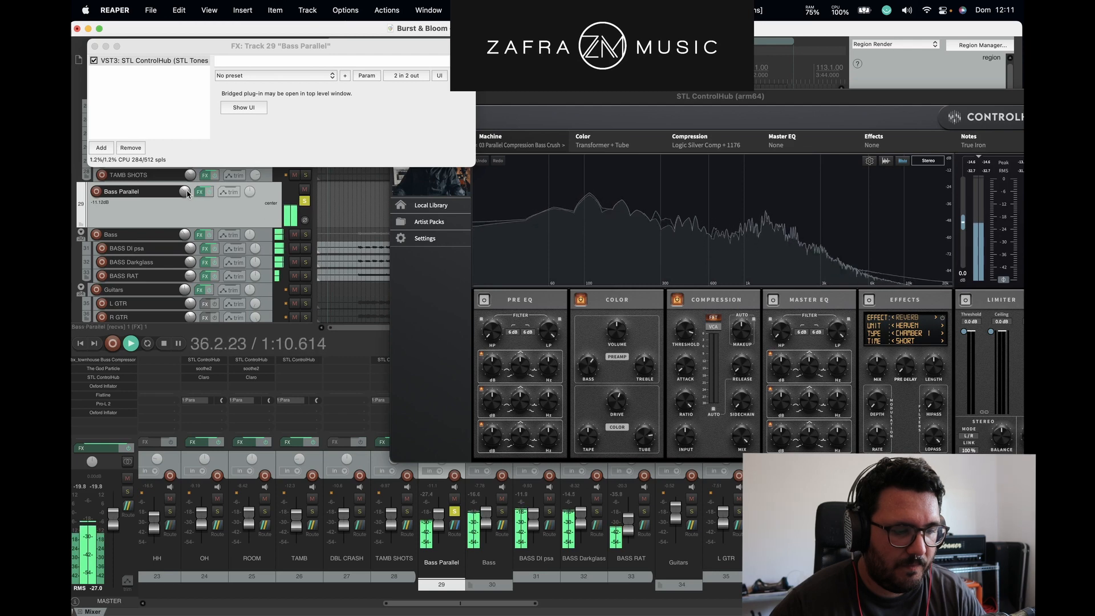
pyautogui.moveTo(187, 194); pyautogui.dragTo(122, 115)
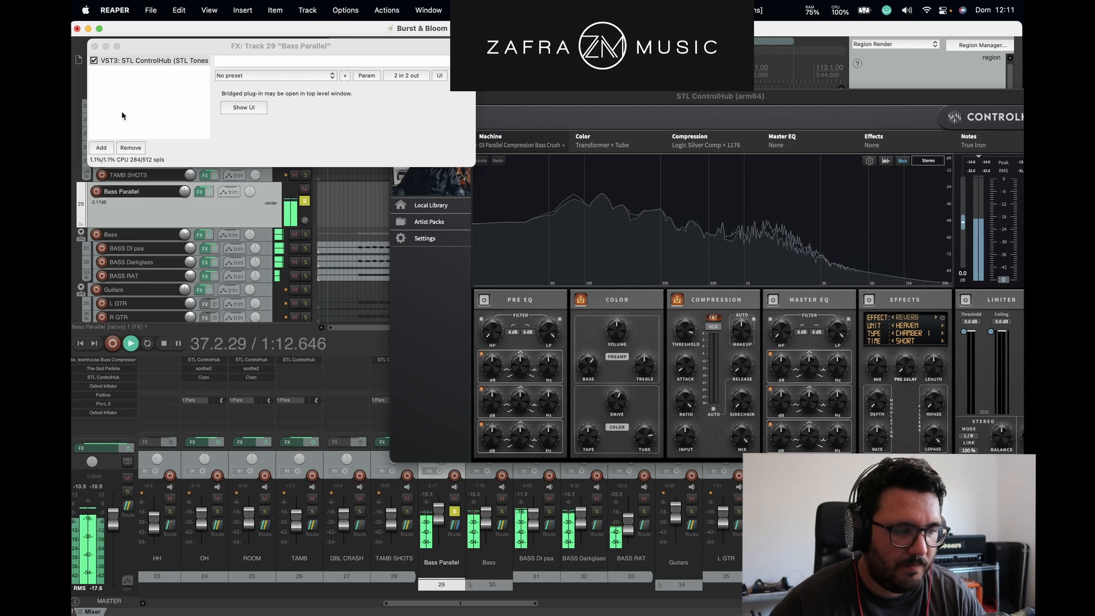
pyautogui.click(93, 61)
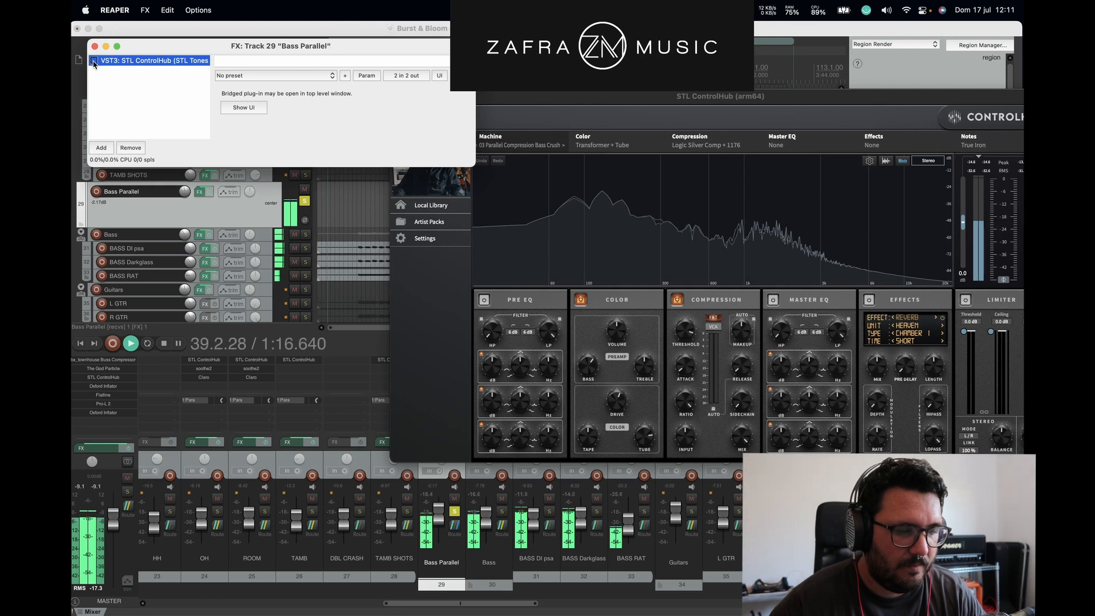
pyautogui.click(94, 61)
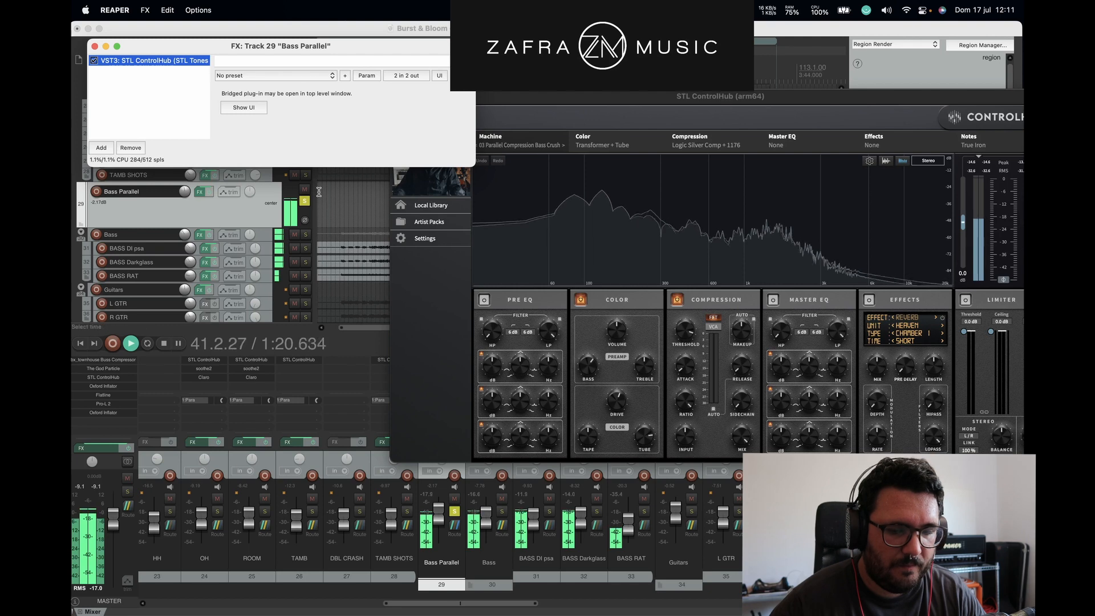
# Step: Stop playback, lower the Bass Parallel track's volume to -6.77 dB, and close its FX and ControlHub windows
pyautogui.press('space')
pyautogui.moveTo(184, 192); pyautogui.dragTo(184, 208)
pyautogui.click(95, 46)
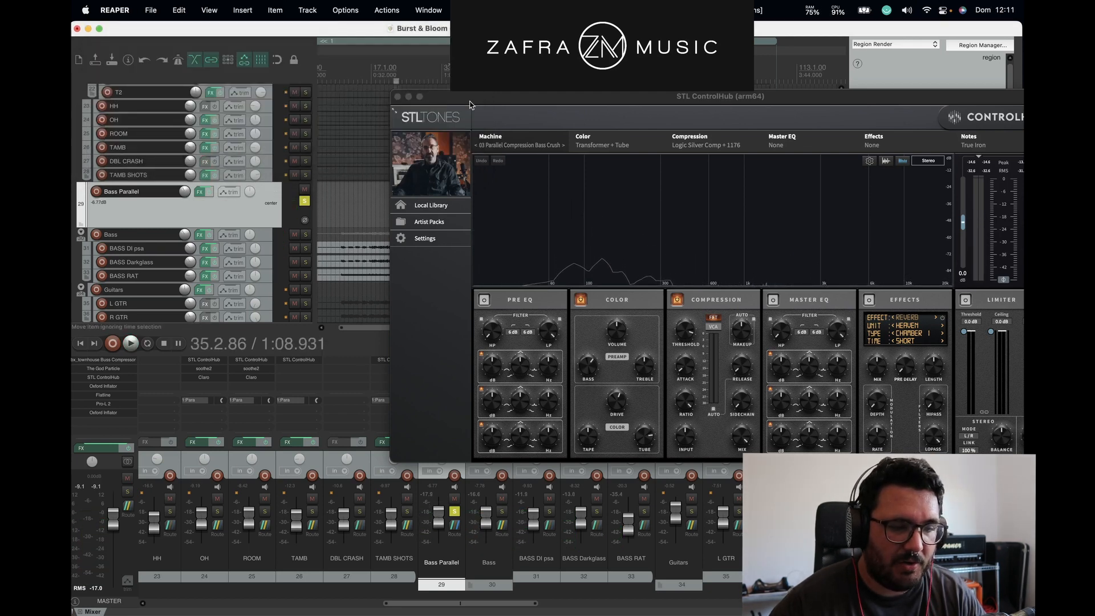
pyautogui.moveTo(470, 105); pyautogui.dragTo(386, 59)
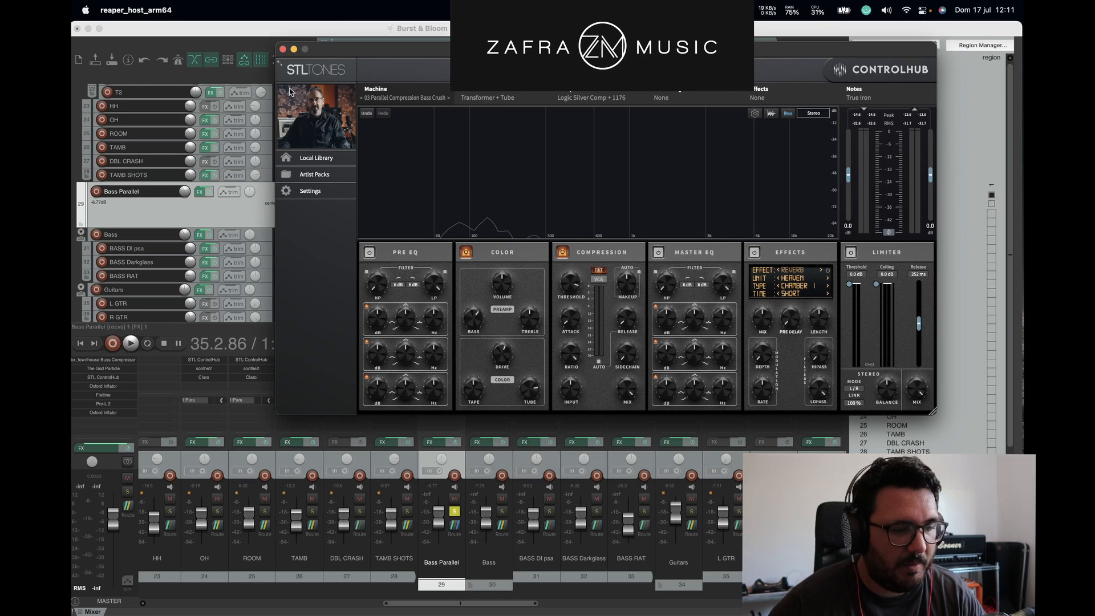
pyautogui.click(282, 49)
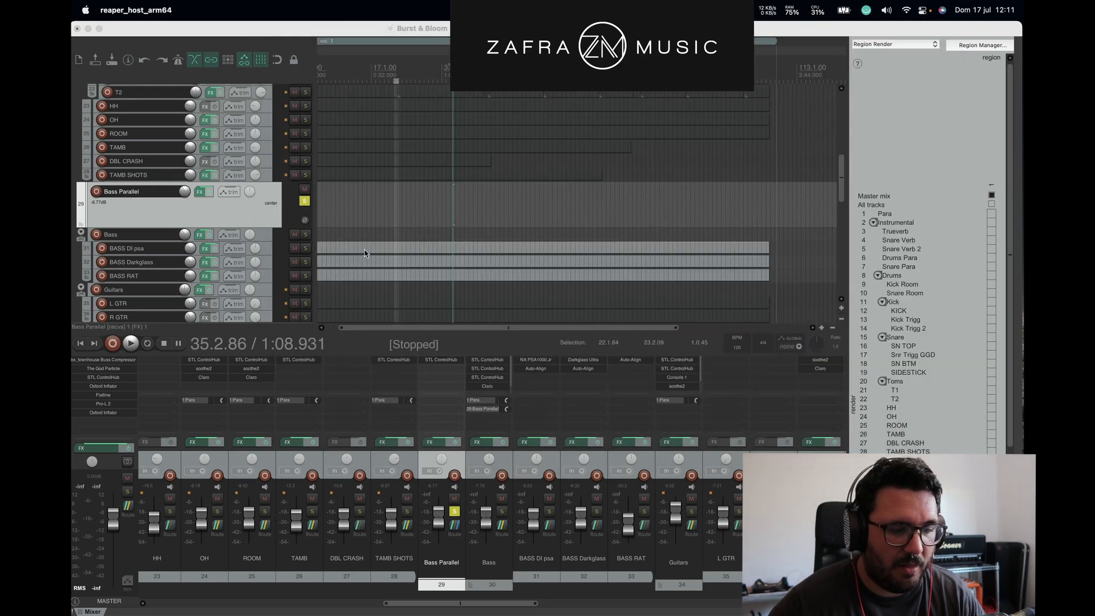
# Step: Shrink the Bass Parallel track to normal height and solo the Bass folder alongside it
pyautogui.click(264, 231)
pyautogui.click(260, 231)
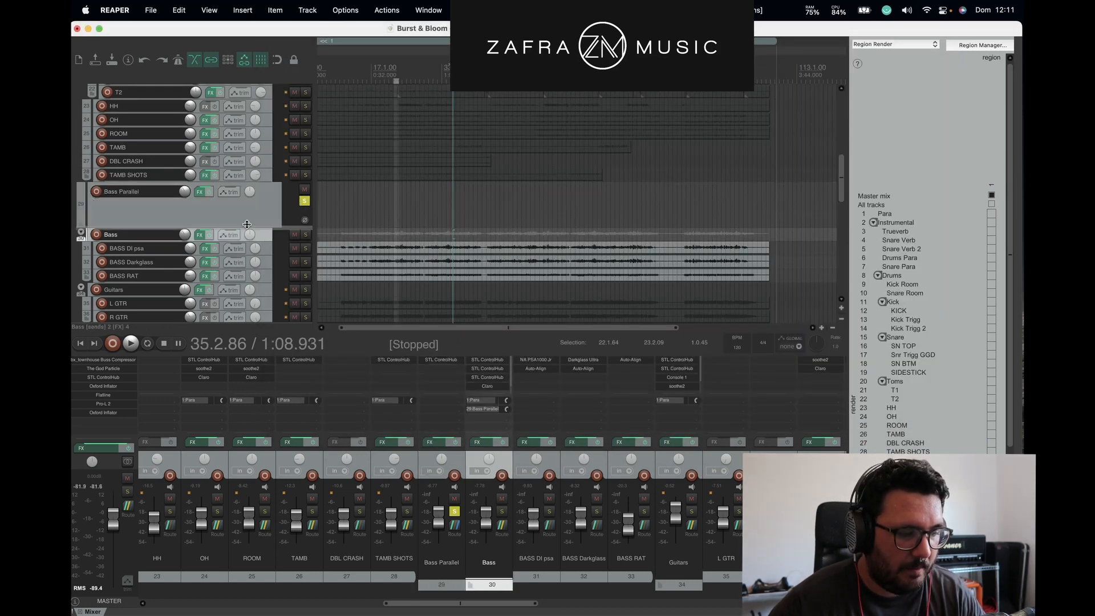
pyautogui.moveTo(251, 226); pyautogui.dragTo(304, 195)
pyautogui.click(306, 203)
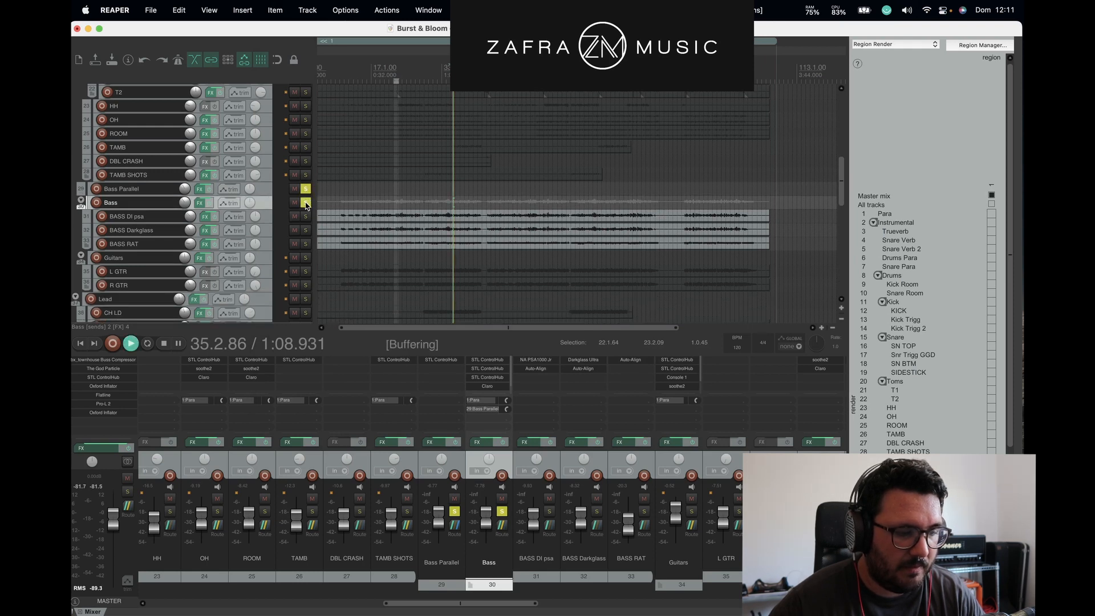
# Step: Play the soloed Bass folder, compare it with Bass Parallel muted and unmuted, and clear both solos after stopping playback
pyautogui.press('space')
pyautogui.click(305, 189)
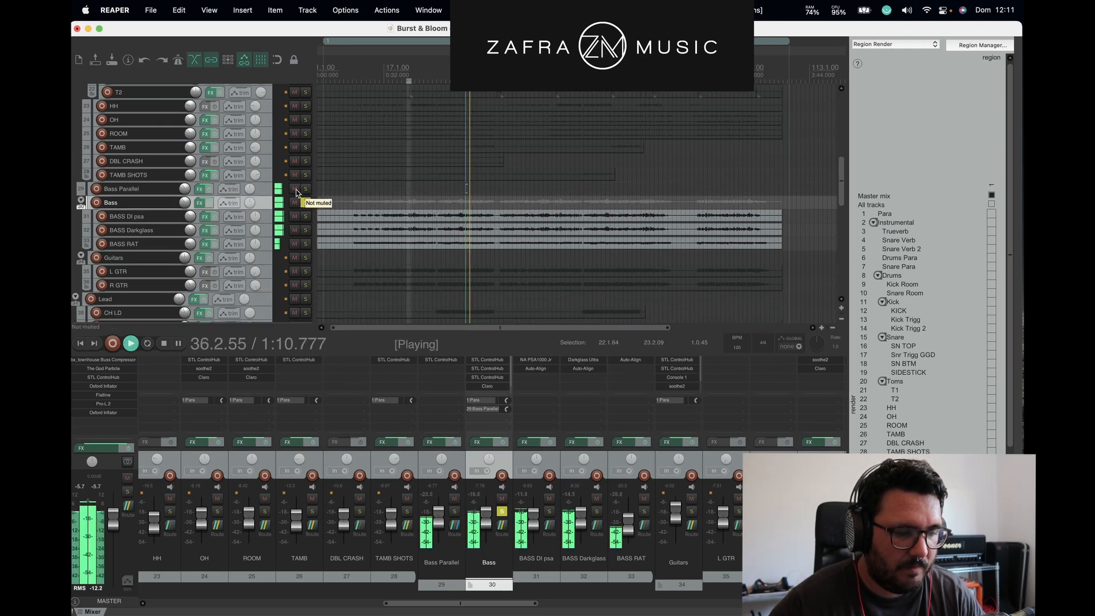
pyautogui.click(296, 190)
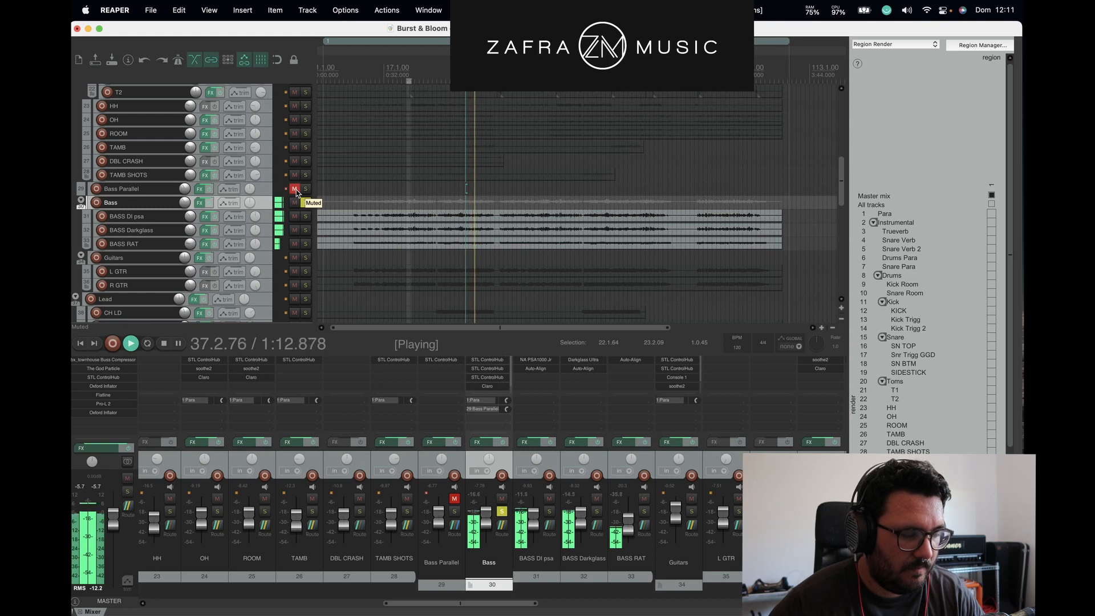
pyautogui.click(296, 189)
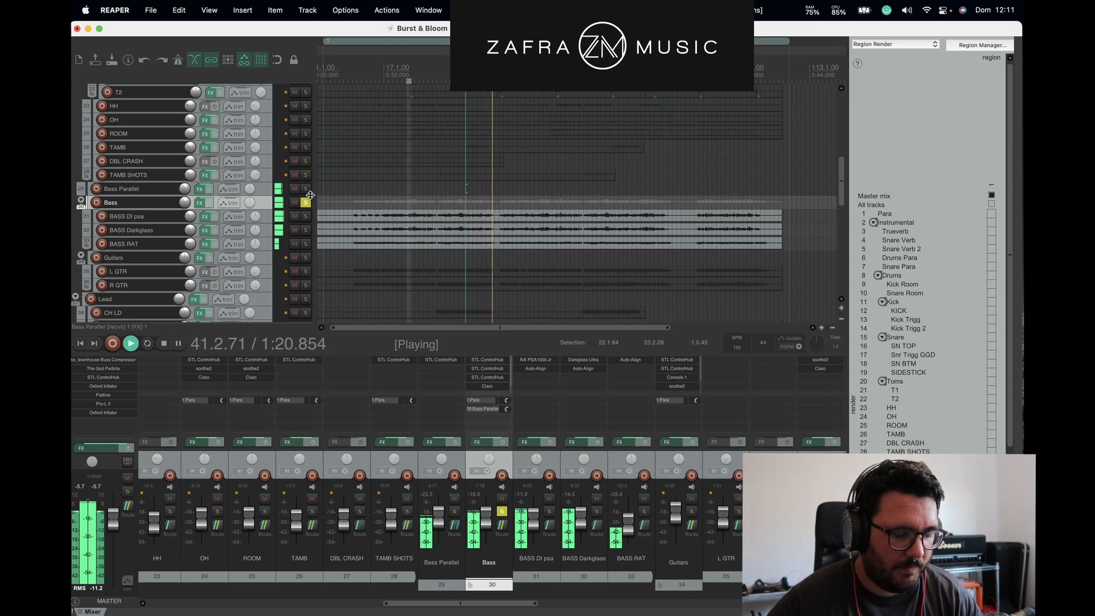
pyautogui.press('space')
pyautogui.click(305, 203)
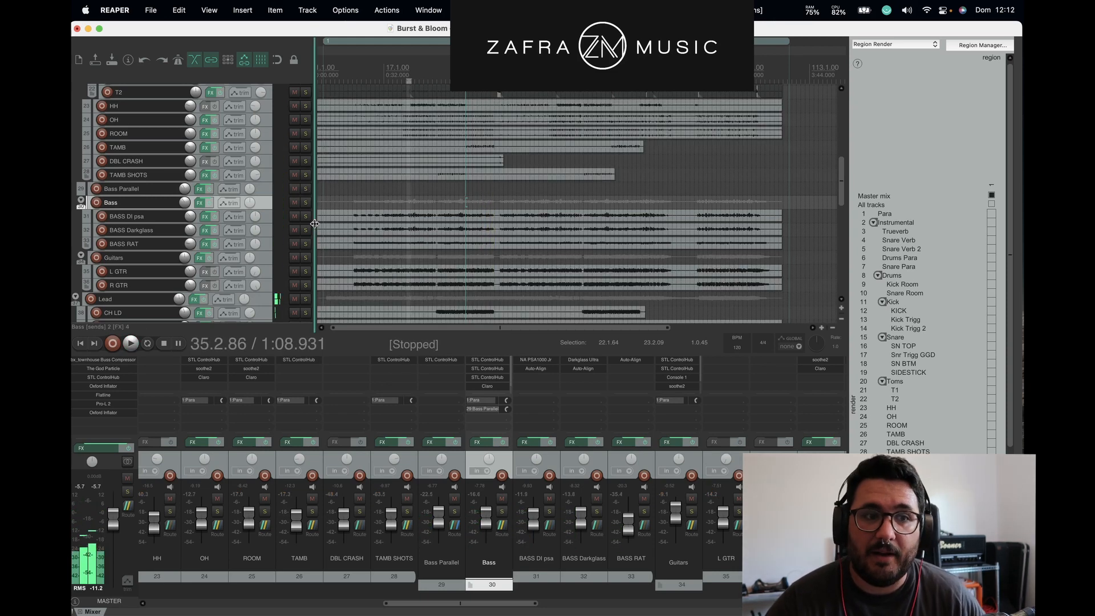
# Step: Select the Instrumental folder track near the start of the track list
pyautogui.scroll(10, 297, 167)
pyautogui.scroll(1, 298, 167)
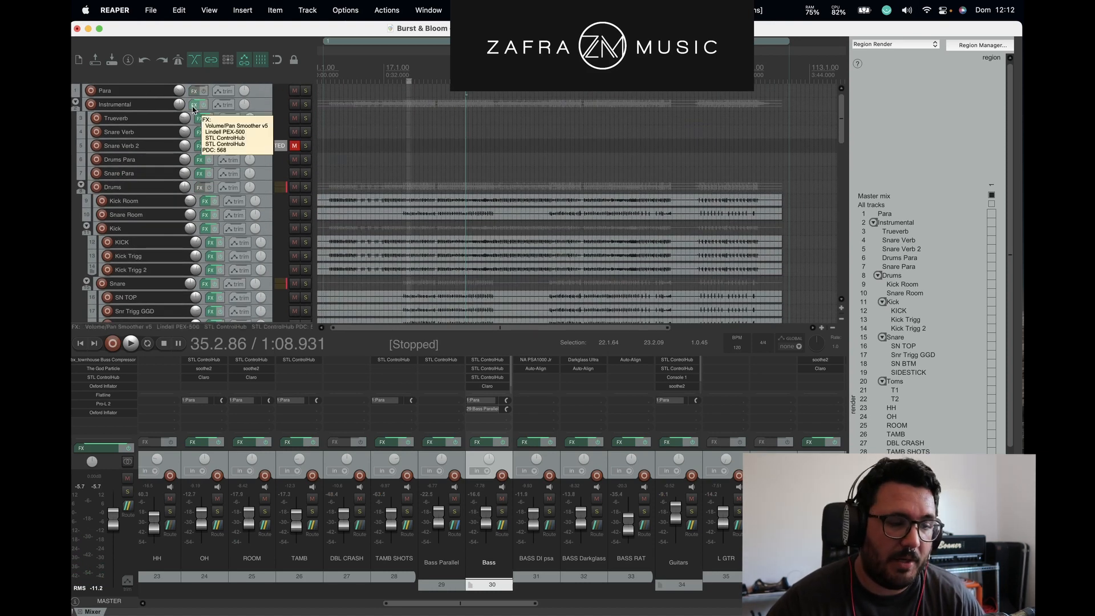
pyautogui.click(265, 106)
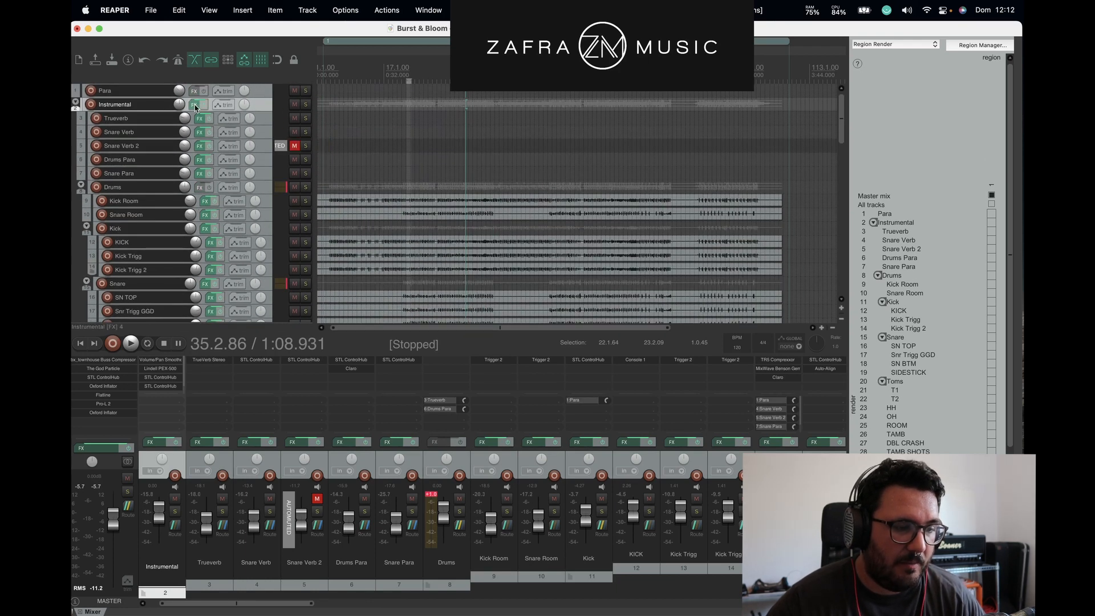
# Step: Review the receives routed into the Para track, including their source tracks and levels
pyautogui.click(271, 95)
pyautogui.click(173, 528)
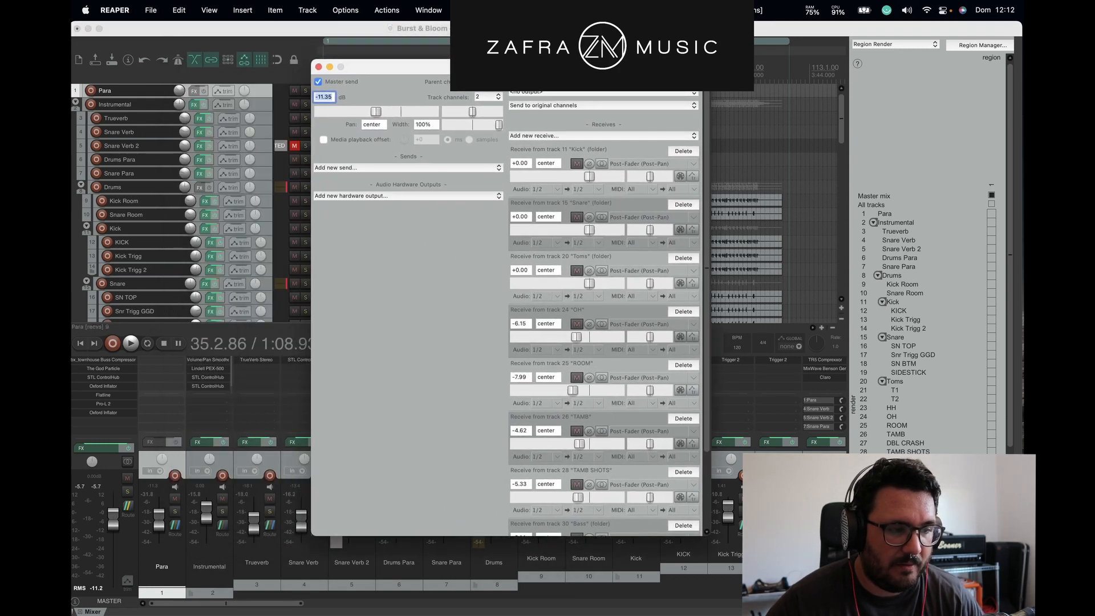
pyautogui.moveTo(502, 66); pyautogui.dragTo(470, 44)
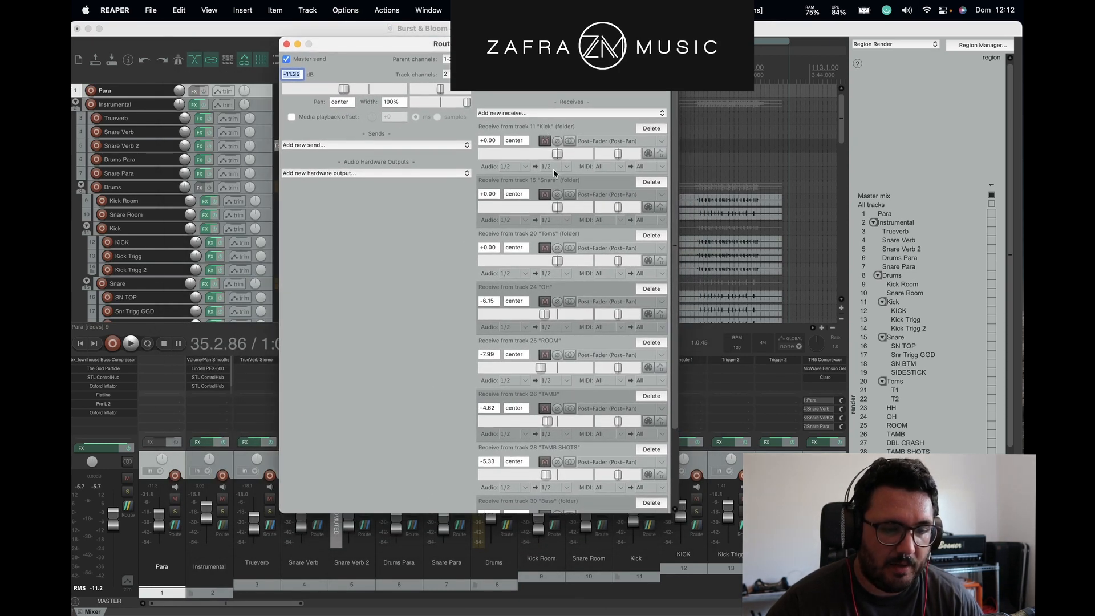
pyautogui.click(287, 45)
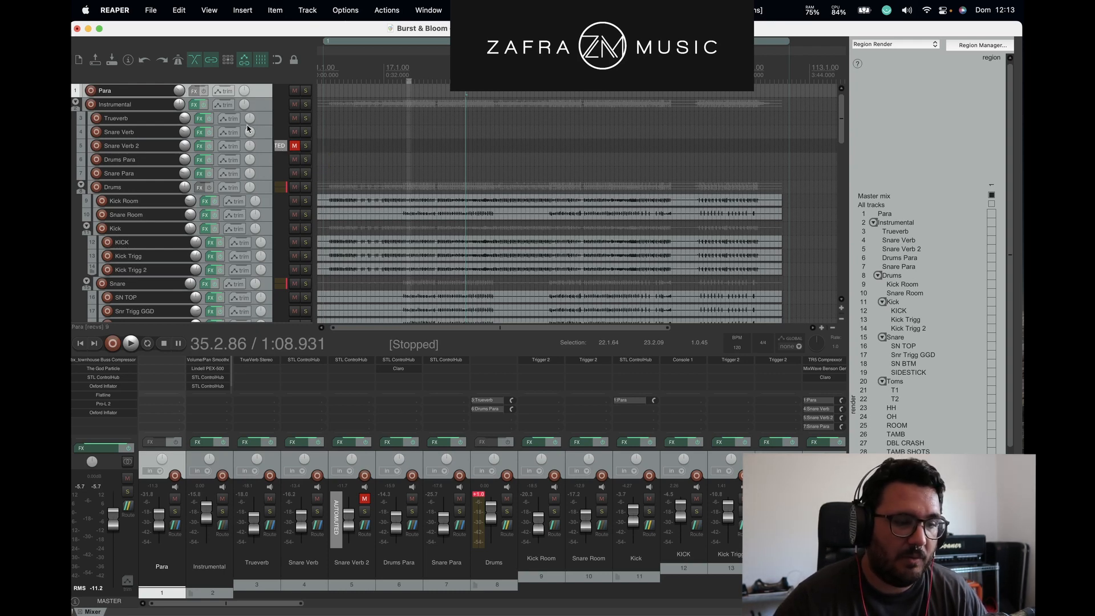
# Step: Solo the Guitars folder track and audition it with its effects chain and first STL ControlHub interface open
pyautogui.scroll(-10, 290, 206)
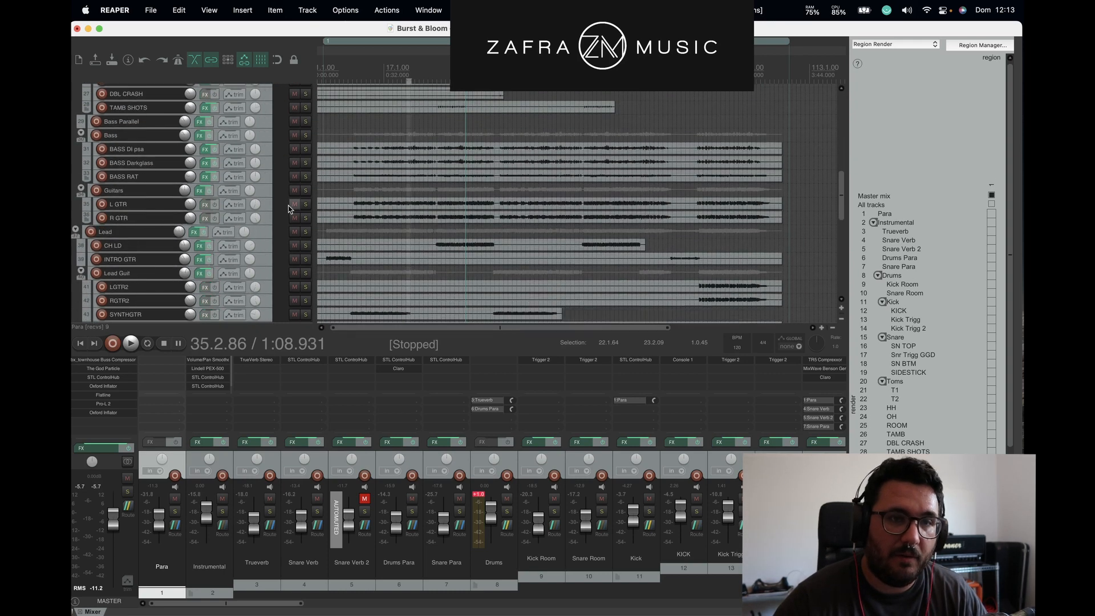
pyautogui.scroll(5, 309, 207)
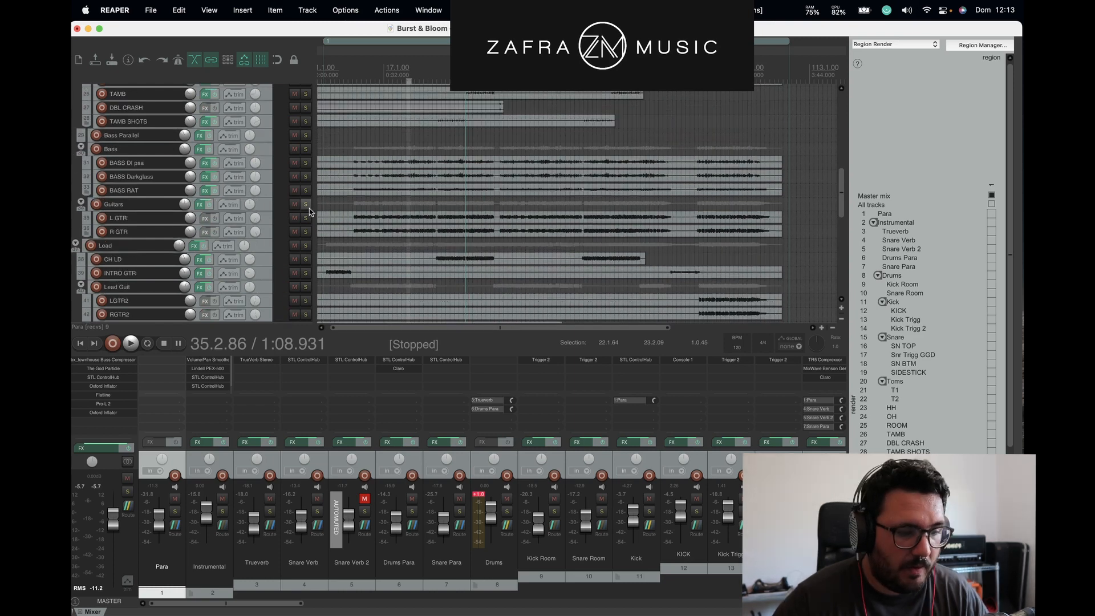
pyautogui.click(199, 205)
pyautogui.click(159, 62)
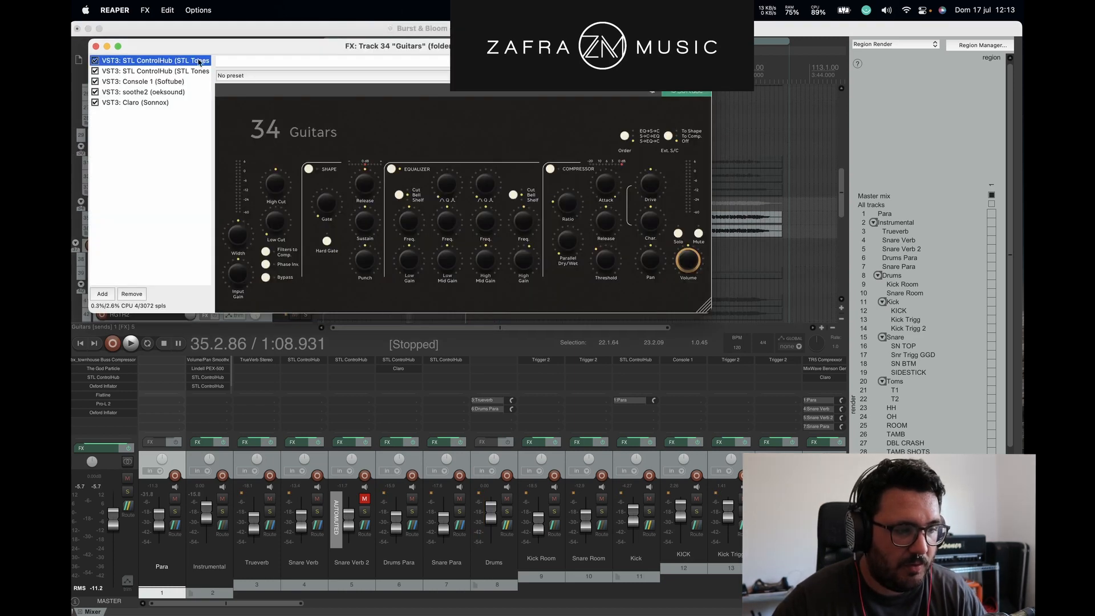
pyautogui.moveTo(378, 258); pyautogui.dragTo(481, 208)
pyautogui.moveTo(482, 208); pyautogui.dragTo(642, 296)
pyautogui.press('space')
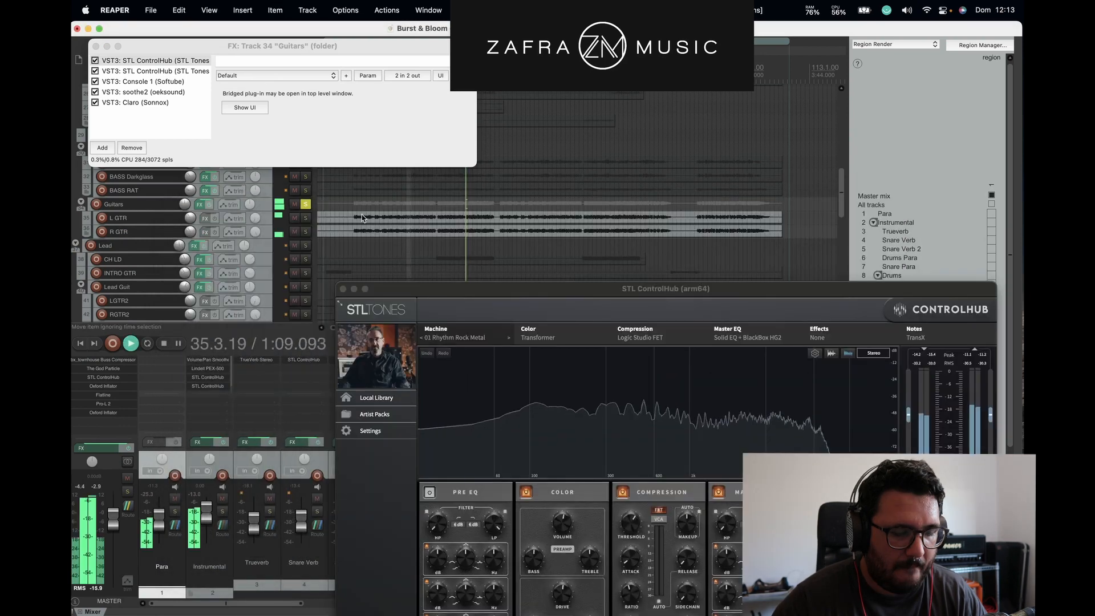
# Step: Bypass all five plug-ins in the Guitars effects chain during playback to hear the unprocessed guitars, and stop playback
pyautogui.click(95, 103)
pyautogui.click(94, 92)
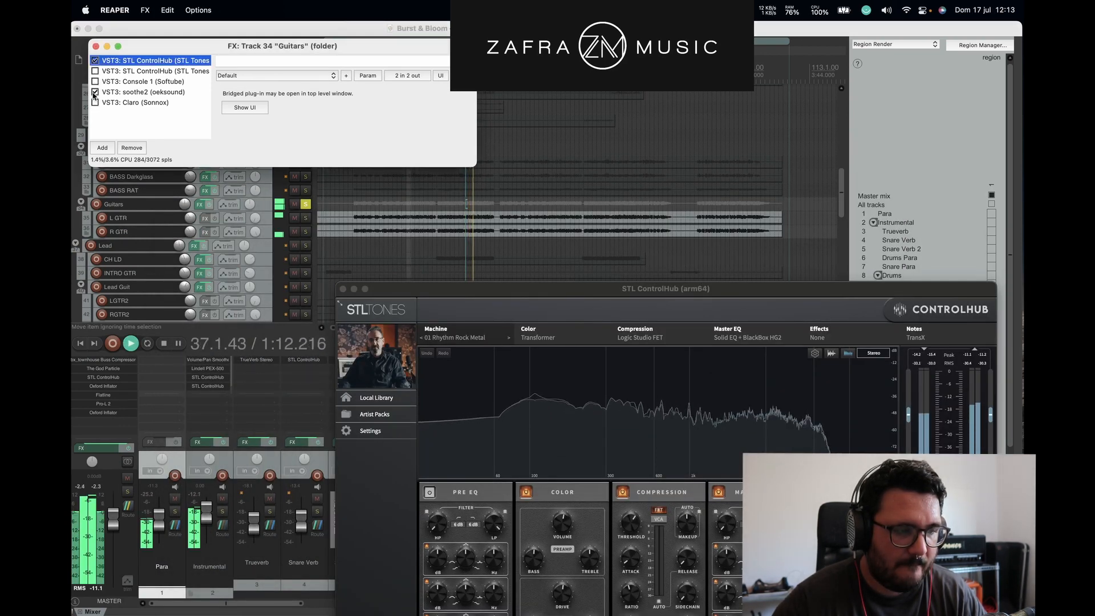
pyautogui.click(95, 81)
pyautogui.click(94, 70)
pyautogui.click(94, 60)
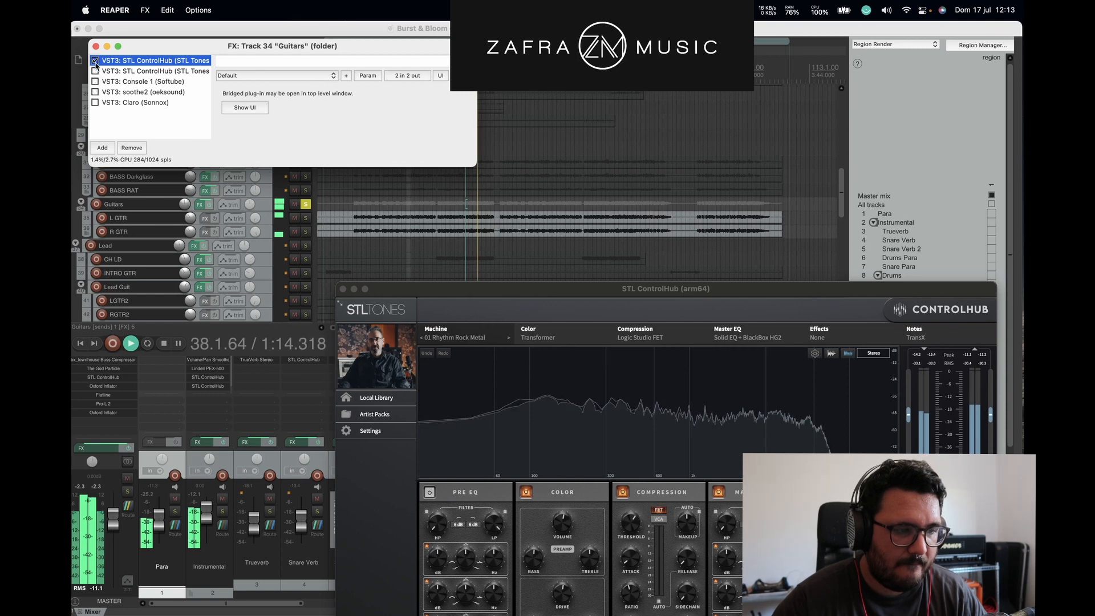
pyautogui.press('space')
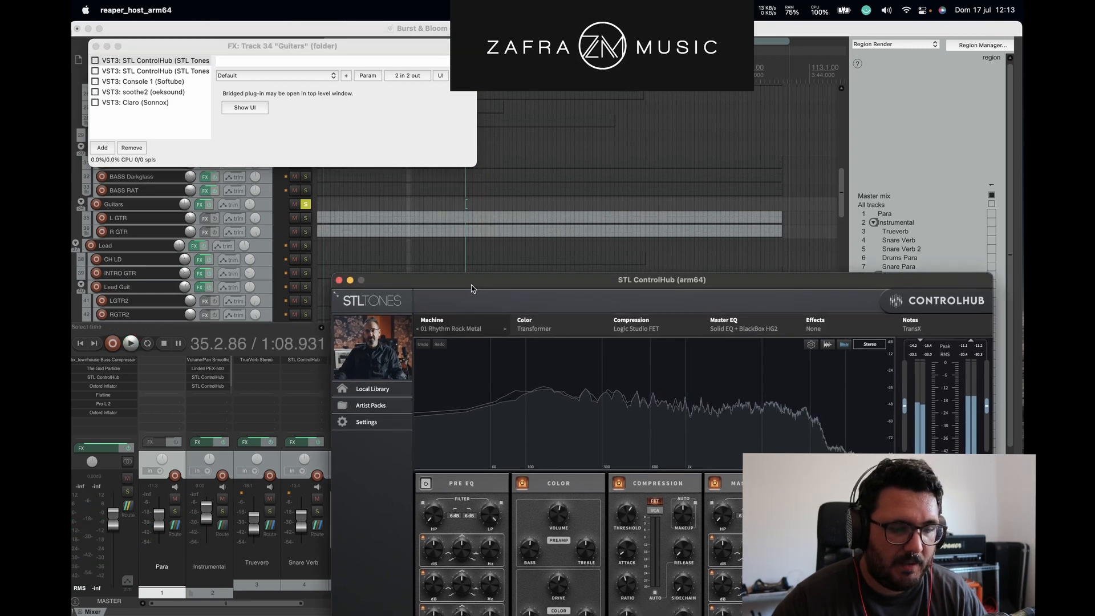
# Step: Re-enable the first STL ControlHub on the Guitars track during playback, keeping its interface visible, and stop playback
pyautogui.moveTo(474, 297); pyautogui.dragTo(408, 247)
pyautogui.click(360, 53)
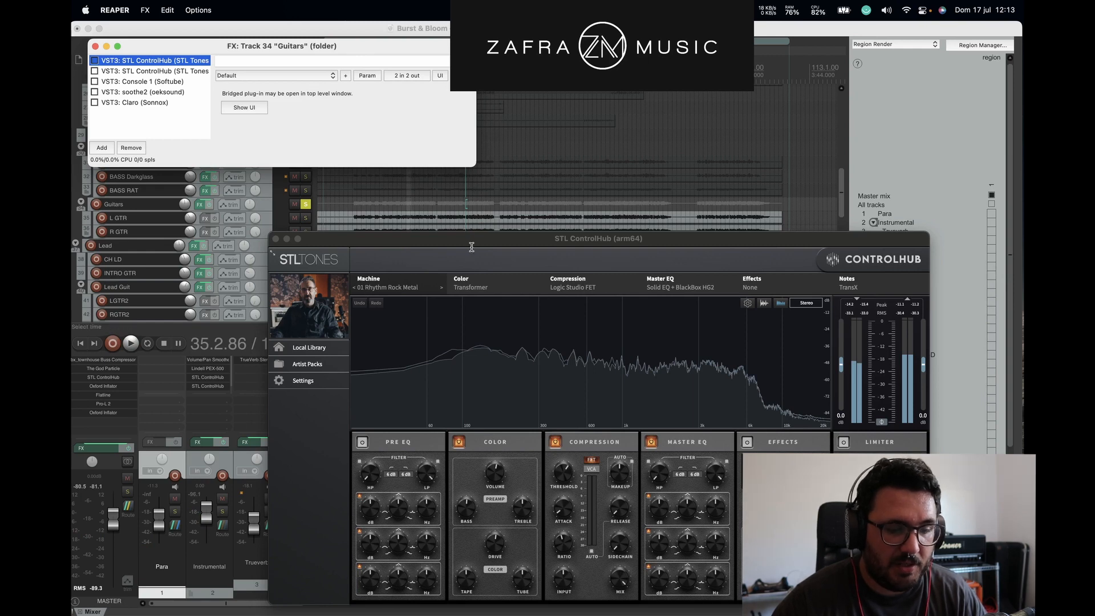
pyautogui.moveTo(472, 240); pyautogui.dragTo(472, 178)
pyautogui.press('space')
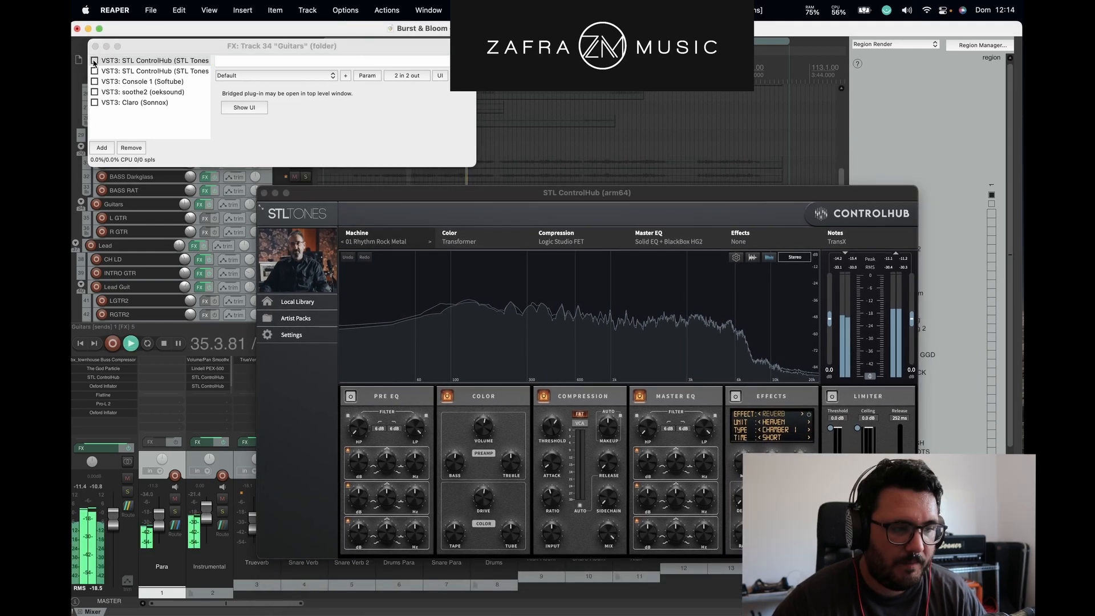
pyautogui.click(94, 61)
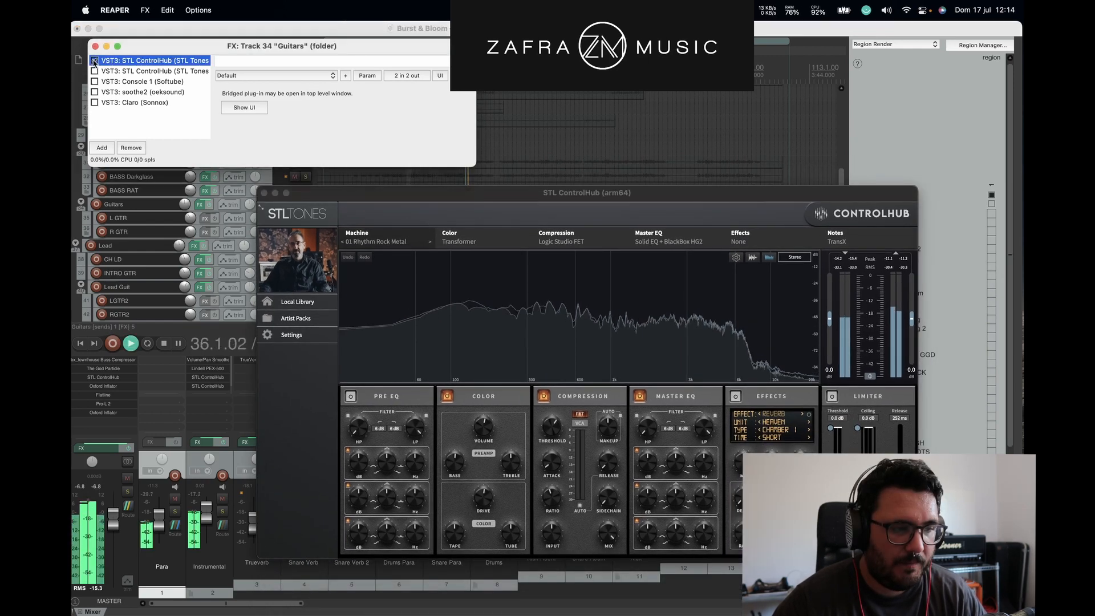
pyautogui.click(507, 29)
pyautogui.press('space')
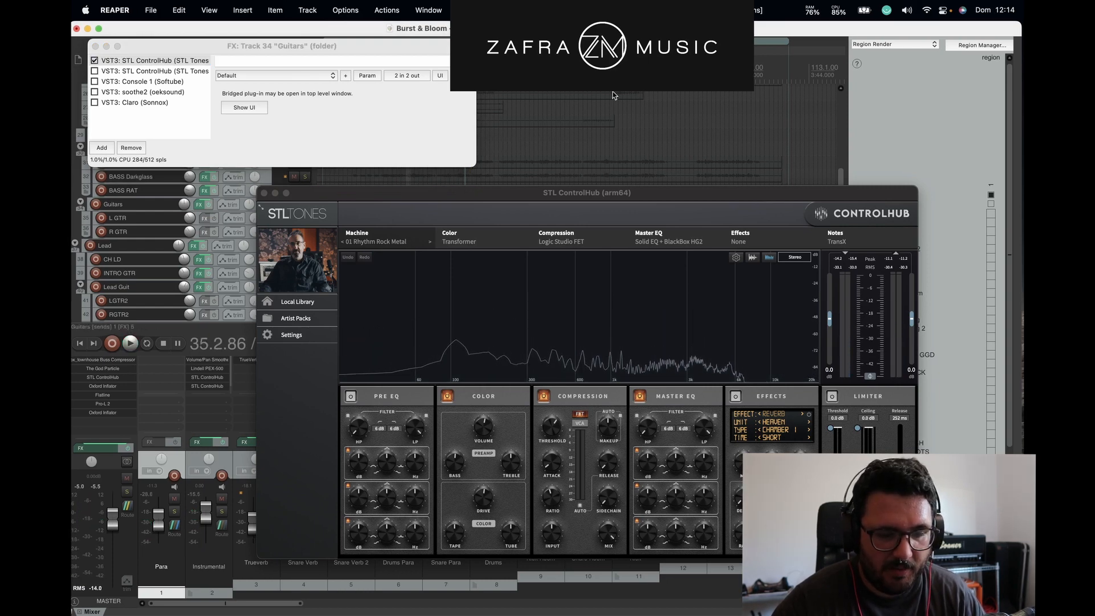
pyautogui.click(668, 243)
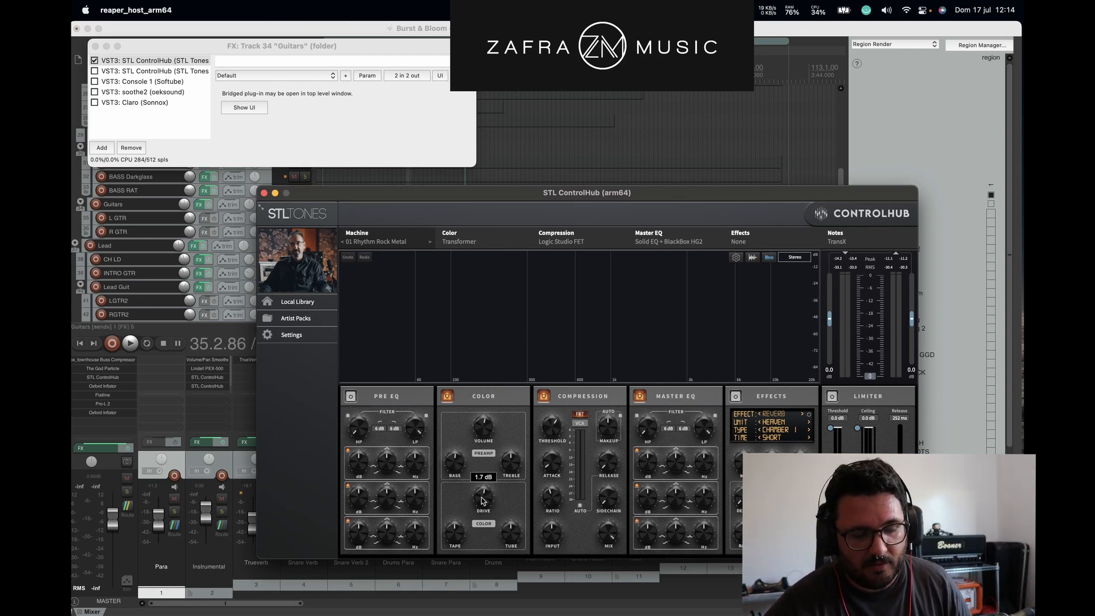
# Step: Replace the first ControlHub interface with the second one, then enable the second ControlHub and audition it on the guitars
pyautogui.click(154, 70)
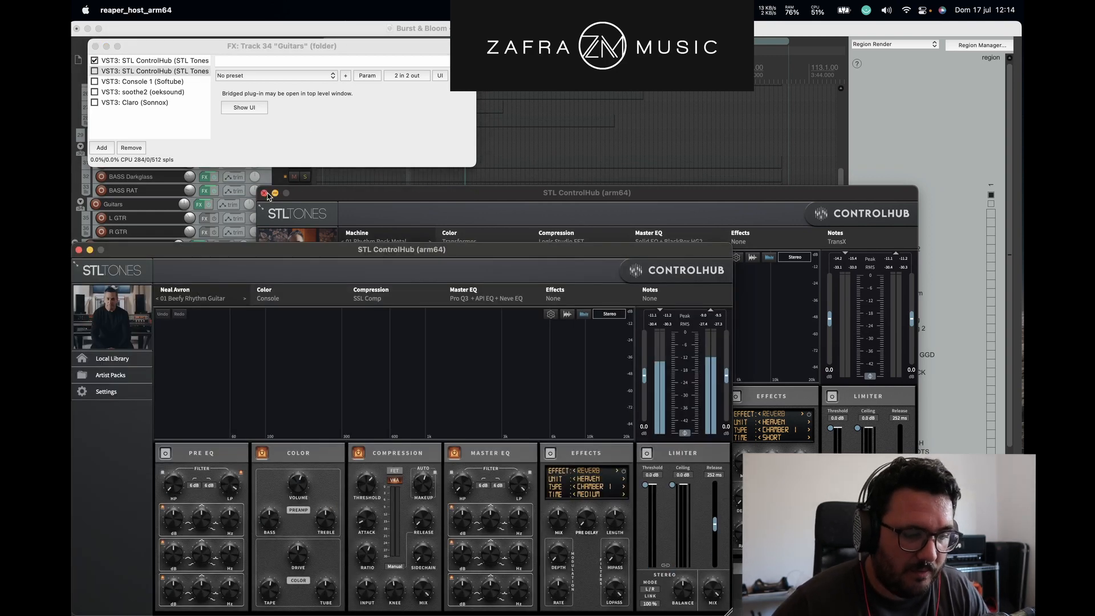
pyautogui.click(265, 193)
pyautogui.moveTo(307, 252); pyautogui.dragTo(476, 61)
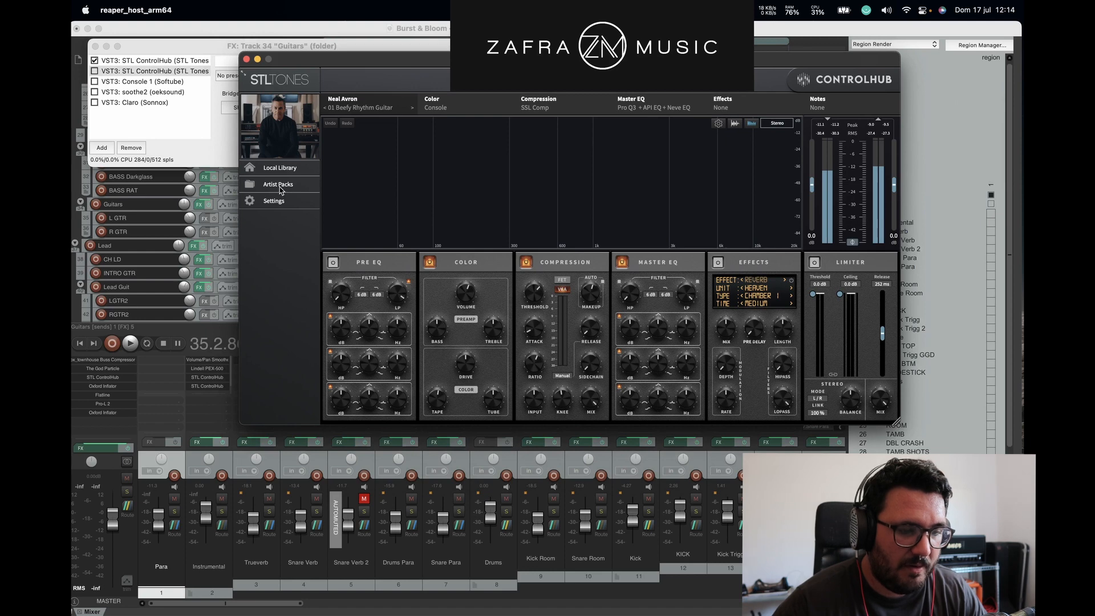
pyautogui.click(98, 70)
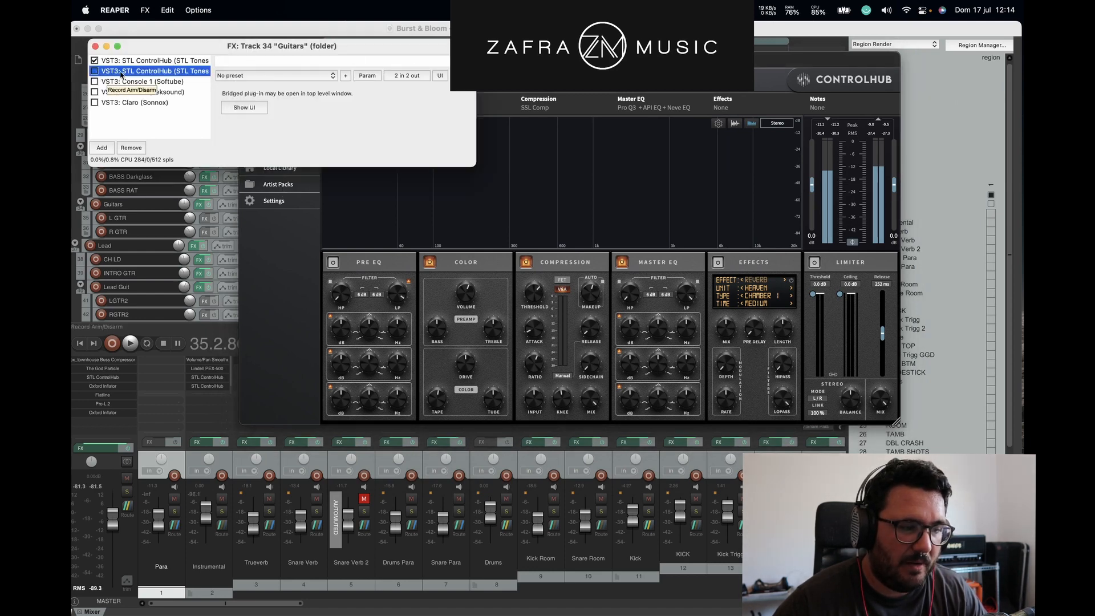
pyautogui.click(95, 71)
pyautogui.press('space')
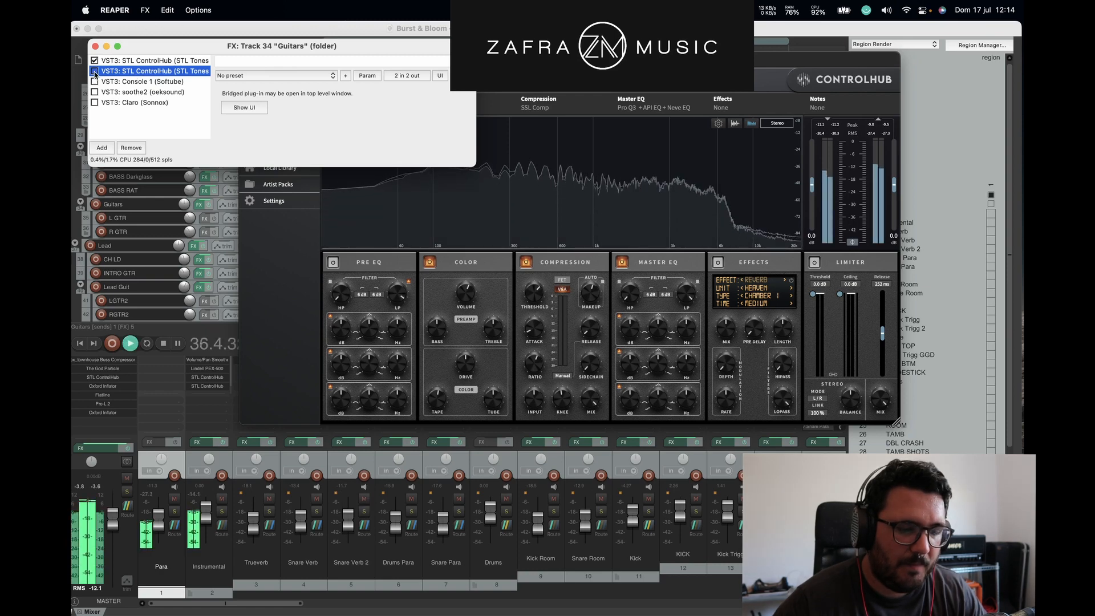
pyautogui.press('space')
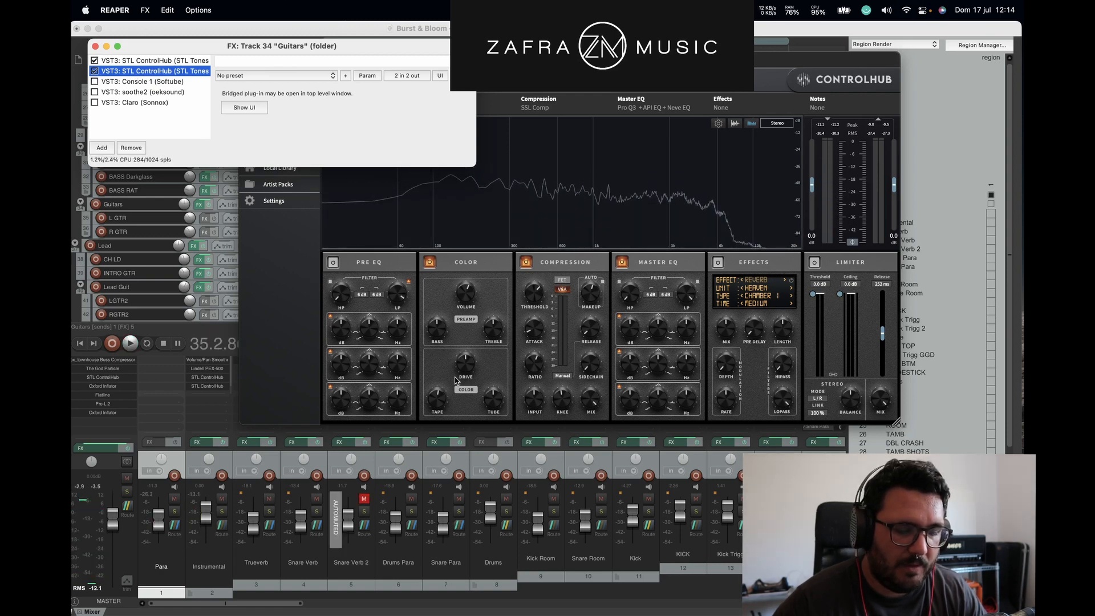
# Step: Compare the guitars with the second STL ControlHub bypassed and enabled during playback, leaving it enabled
pyautogui.click(440, 404)
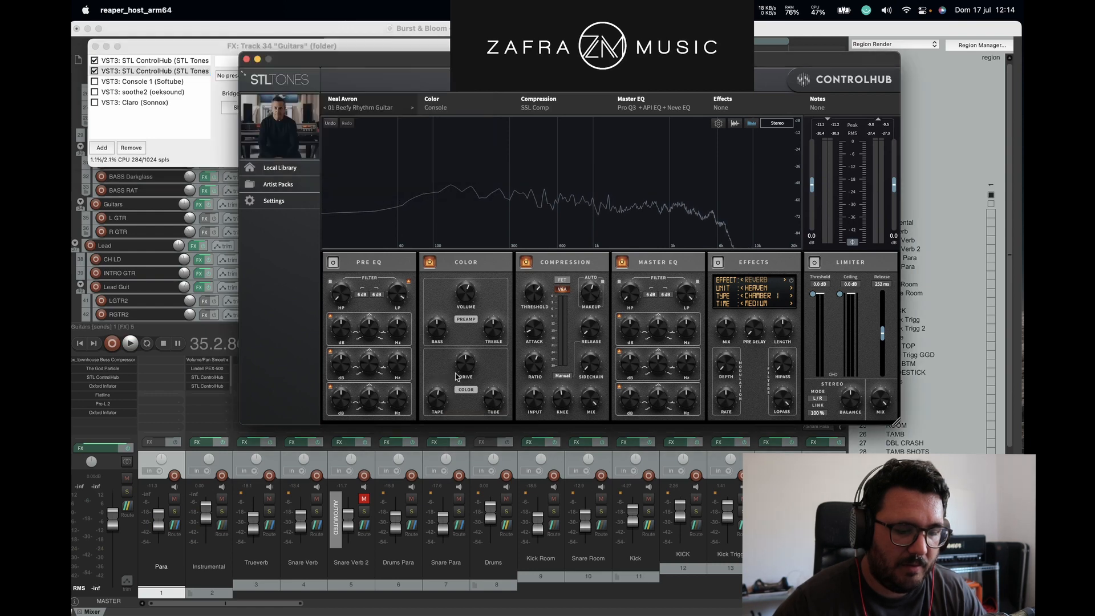
pyautogui.click(95, 73)
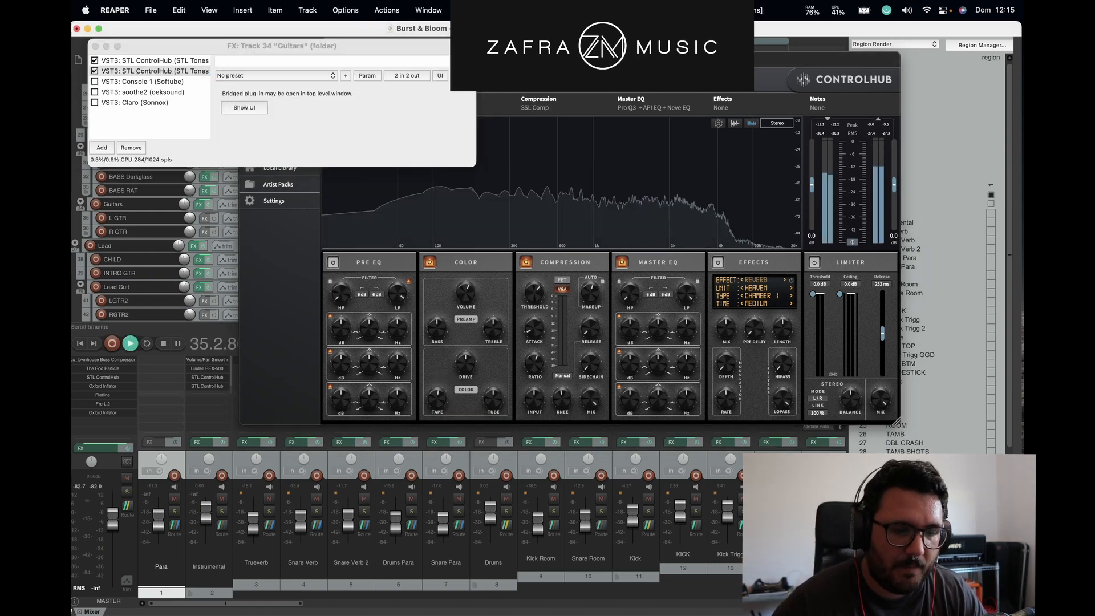
pyautogui.press('space')
pyautogui.click(95, 73)
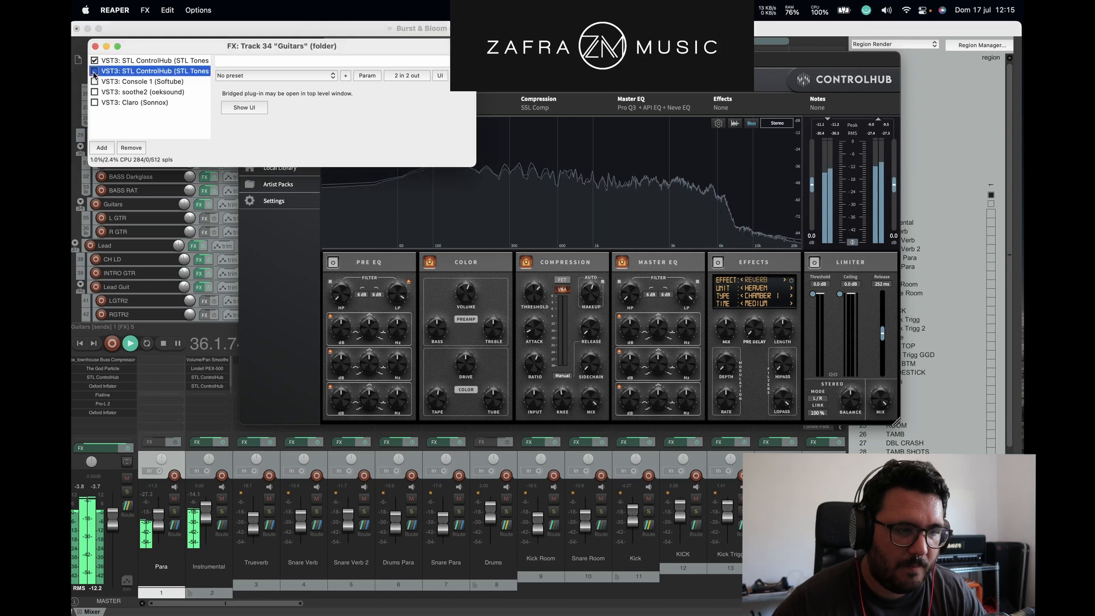
pyautogui.click(95, 71)
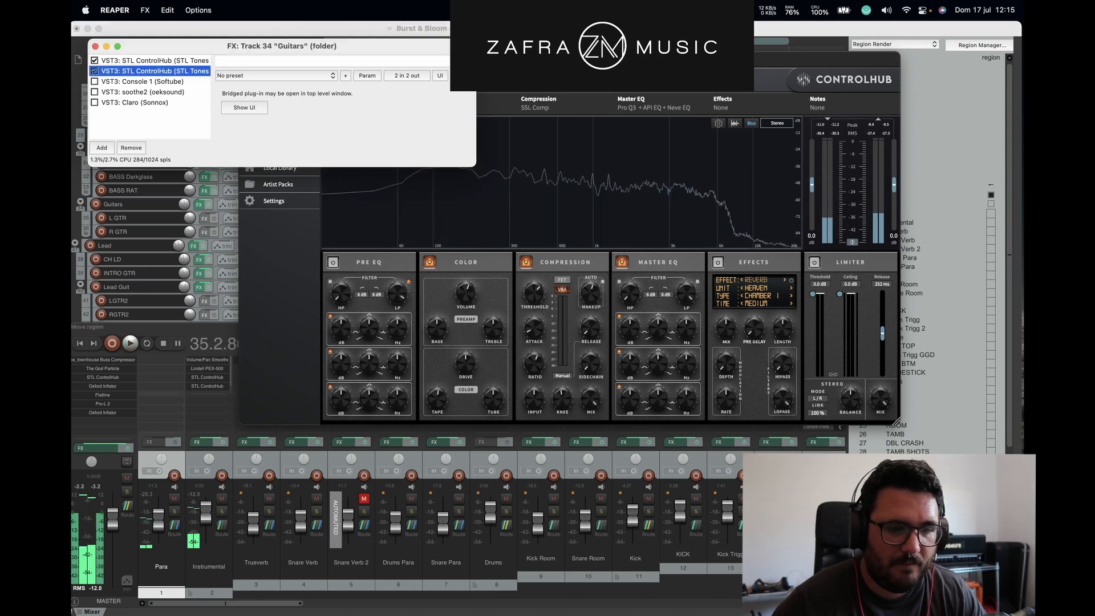
pyautogui.press('space')
# Step: Enable Console 1 on the Guitars track and compare the sound with and without it during playback, leaving it enabled
pyautogui.click(94, 81)
pyautogui.click(111, 82)
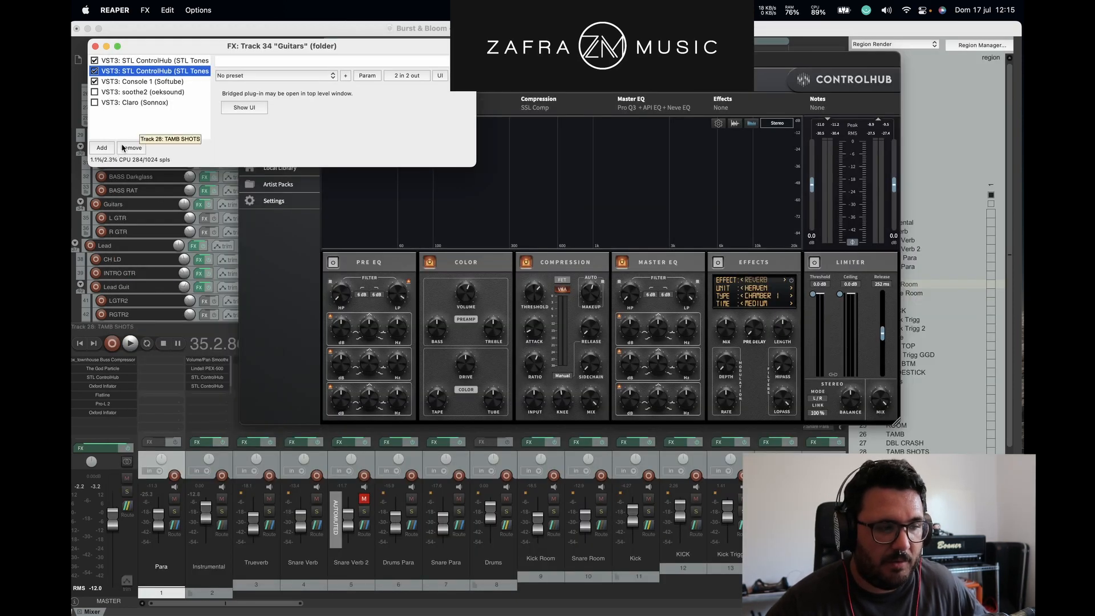
pyautogui.press('space')
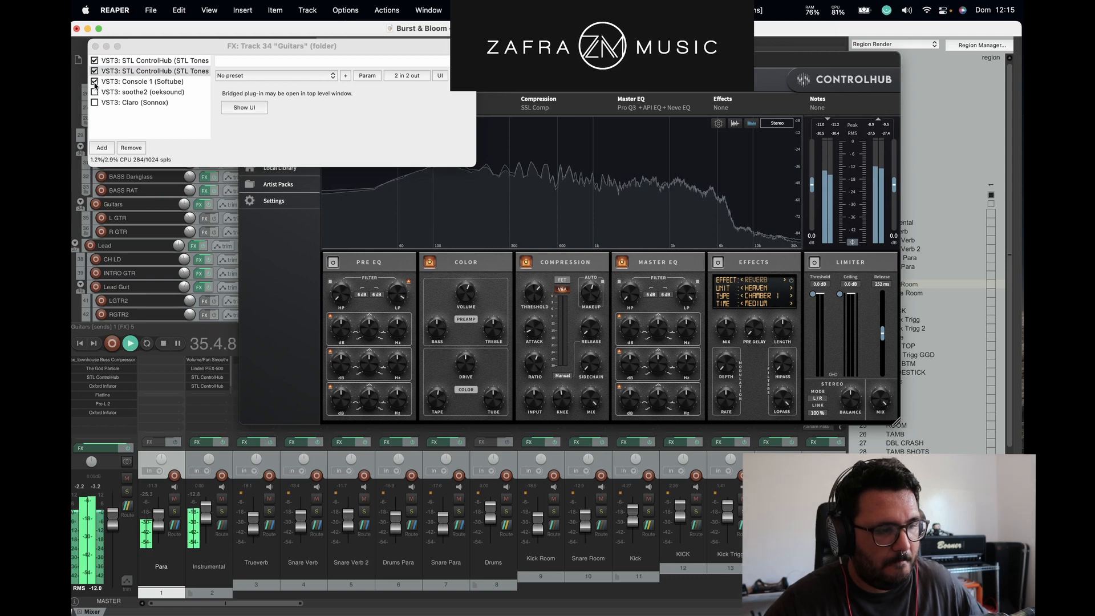
pyautogui.click(94, 81)
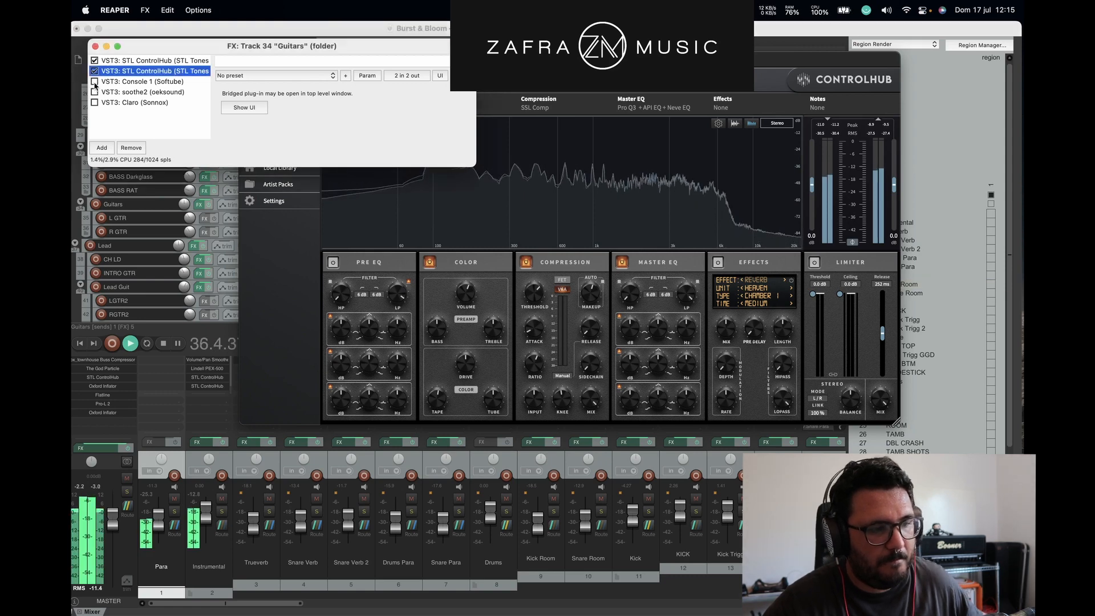
pyautogui.click(95, 82)
pyautogui.press('space')
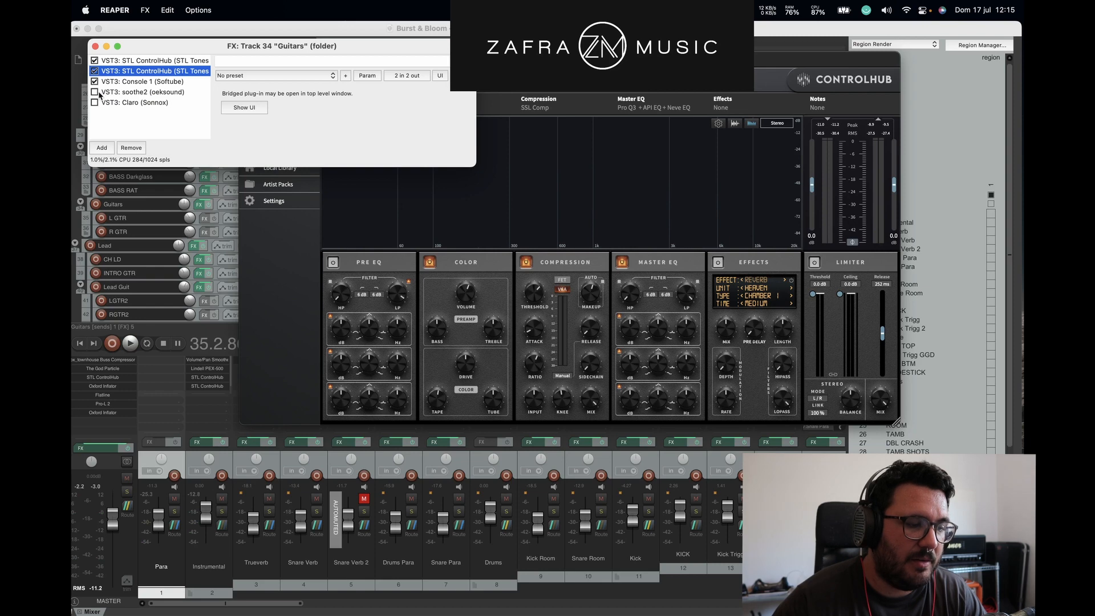
# Step: Enable soothe2 on the Guitars track and audition the removed resonances with delta monitoring, switching delta back off
pyautogui.click(99, 95)
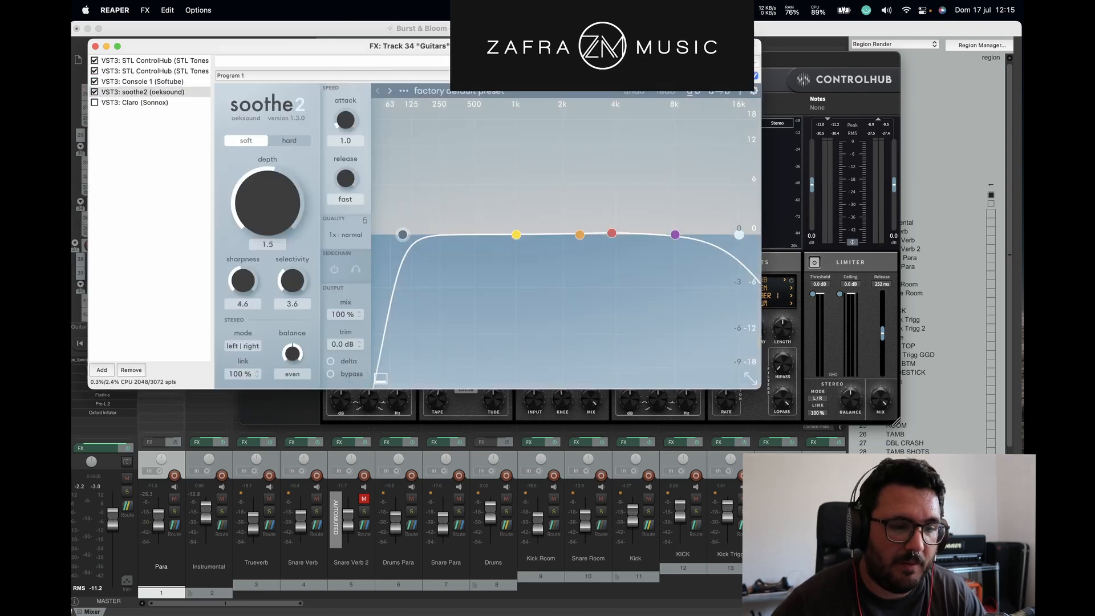
pyautogui.press('space')
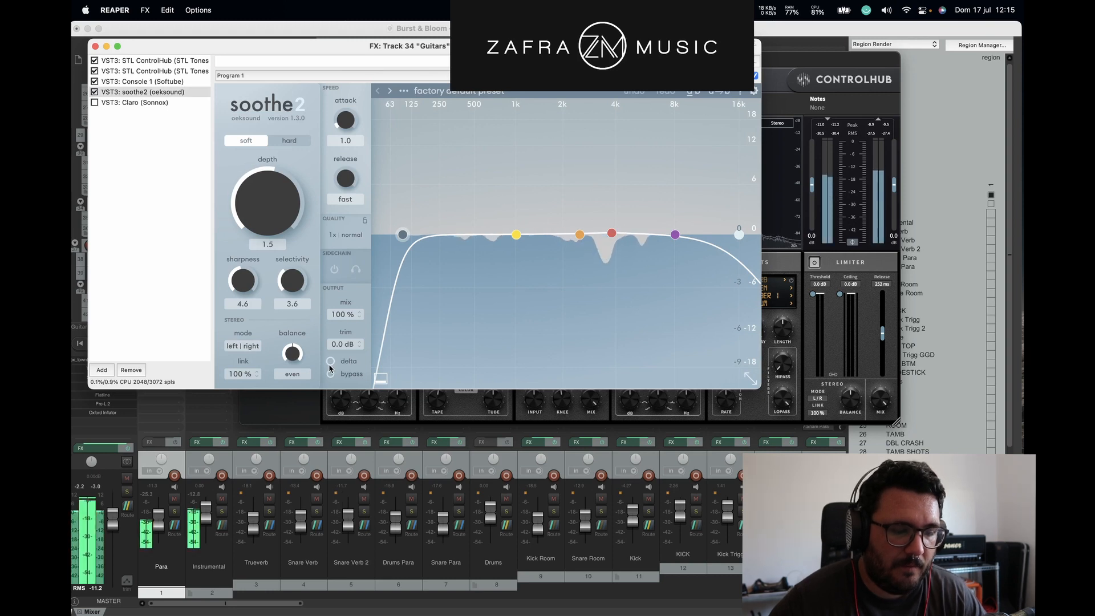
pyautogui.click(330, 363)
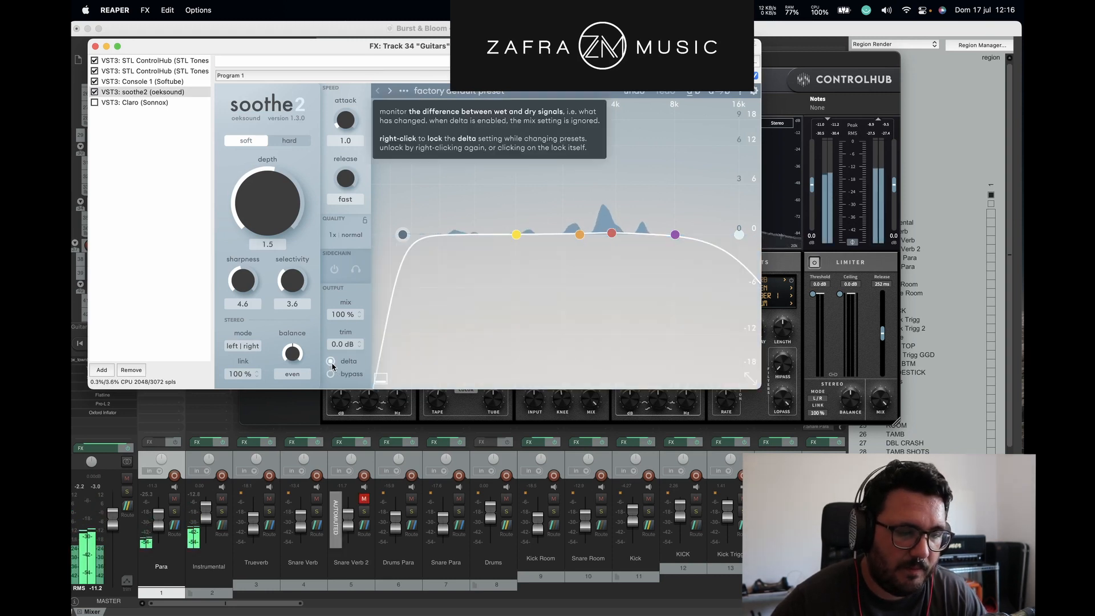
pyautogui.click(331, 363)
pyautogui.press('space')
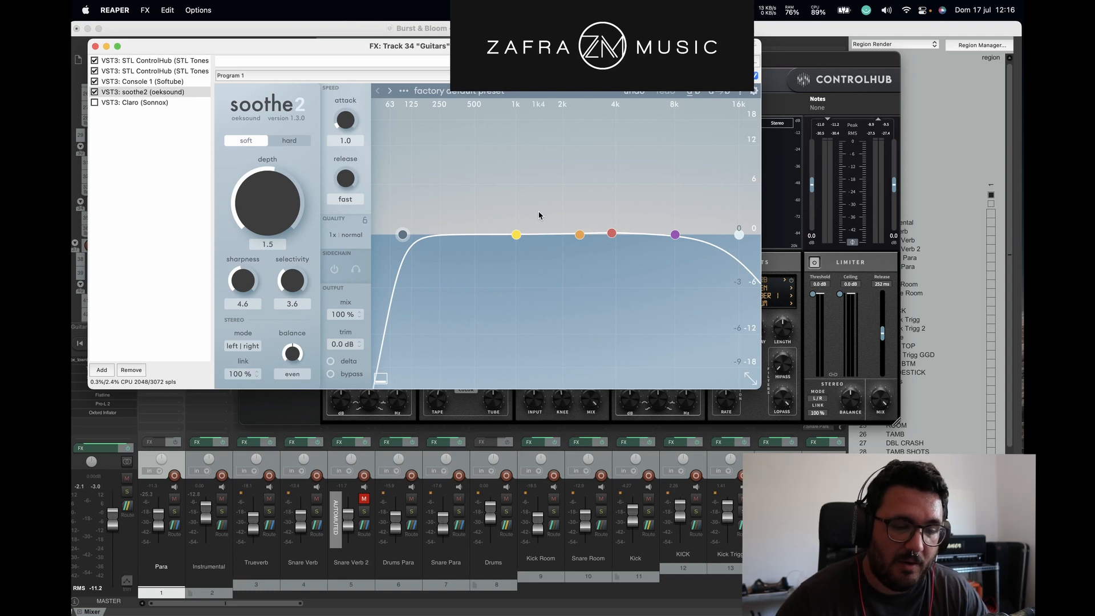
# Step: Flatten the soothe2 curve with band 3 at 3k5 Hz and 0 dB, low cut at its minimum and high cut at 20 kHz, and resume playback
pyautogui.moveTo(612, 233)
pyautogui.mouseDown()
pyautogui.moveTo(624, 148)
pyautogui.moveTo(611, 118)
pyautogui.moveTo(609, 235)
pyautogui.mouseUp()
pyautogui.press('space')
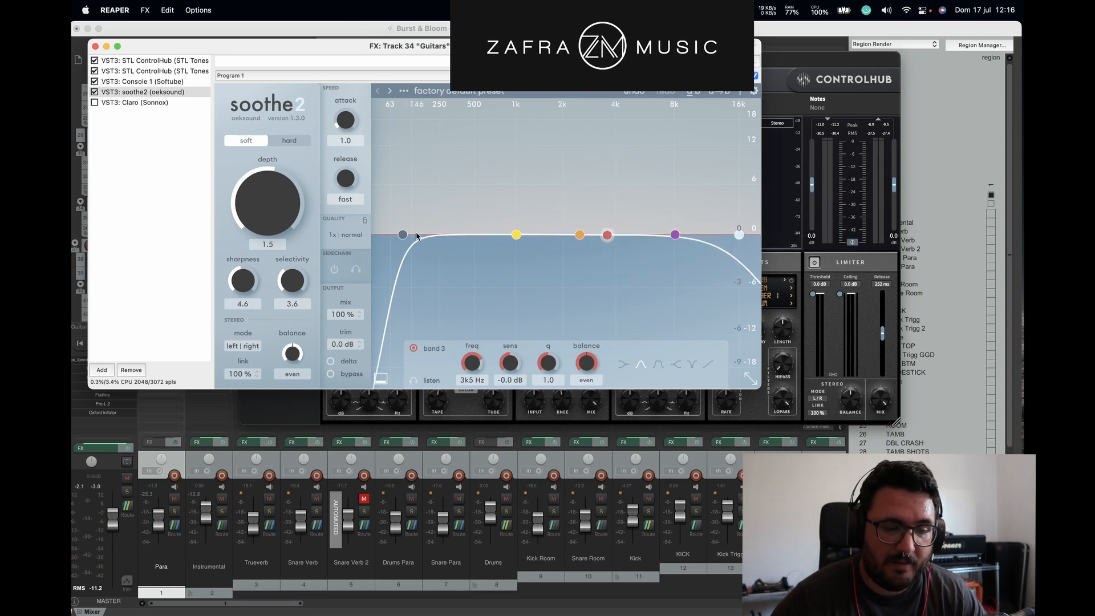
pyautogui.moveTo(403, 235); pyautogui.dragTo(372, 235)
pyautogui.moveTo(743, 238); pyautogui.dragTo(932, 221)
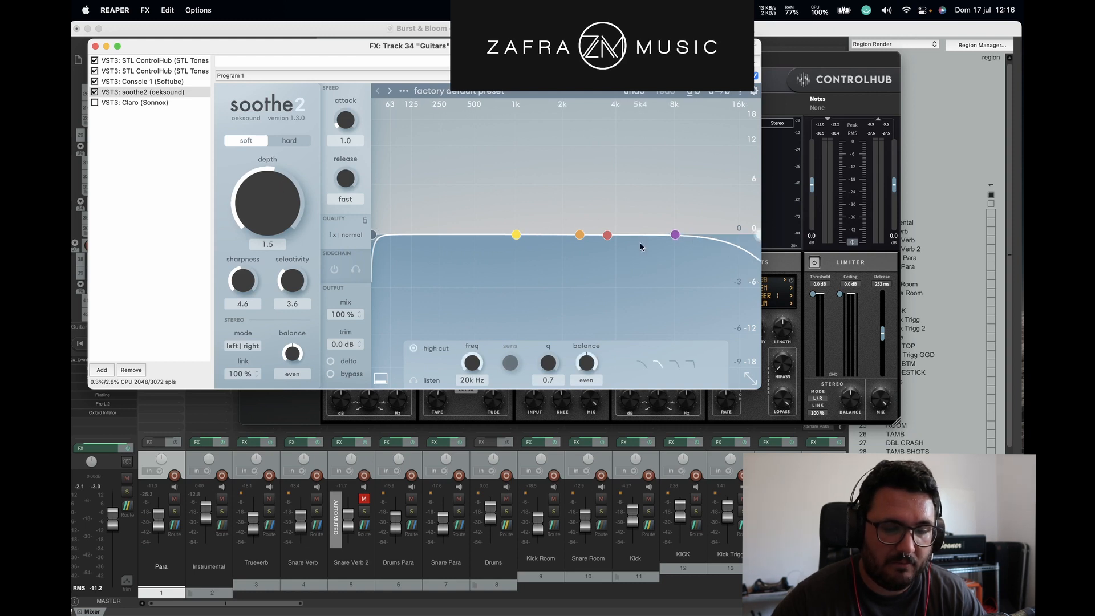
pyautogui.press('space')
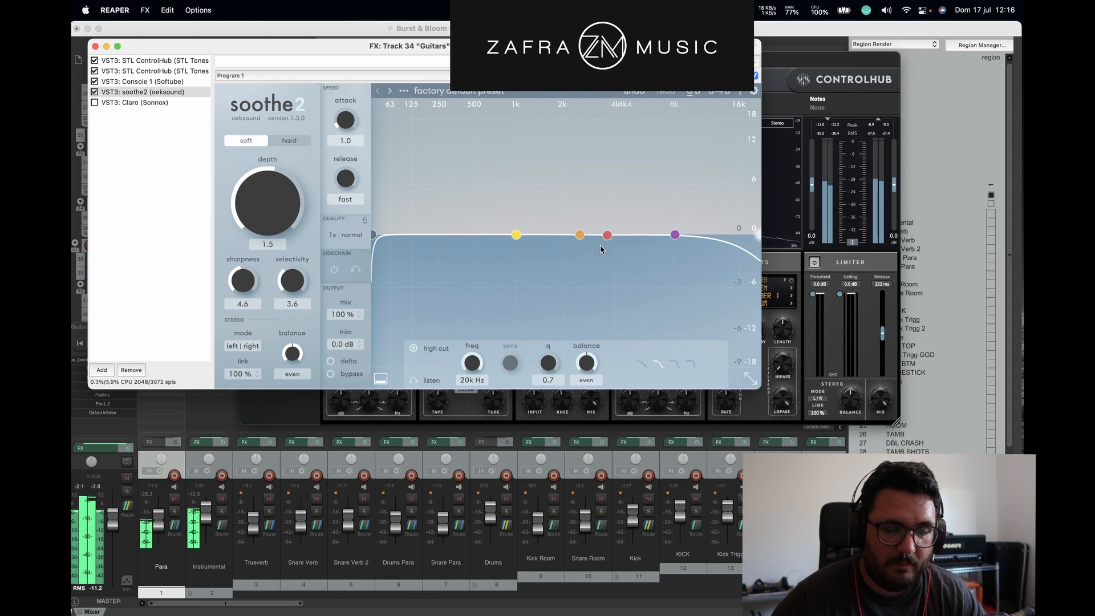
# Step: Set soothe2 sharpness to 5.0 and depth to 2.0 on the Guitars track, checking the resonance reduction during playback
pyautogui.press('space')
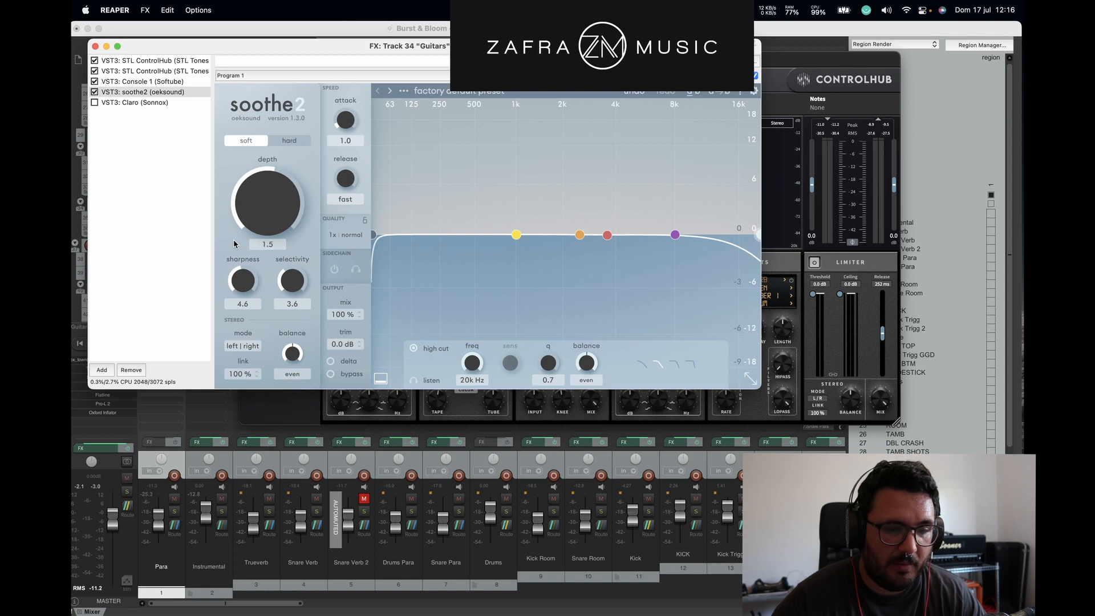
pyautogui.moveTo(234, 244); pyautogui.dragTo(316, 249)
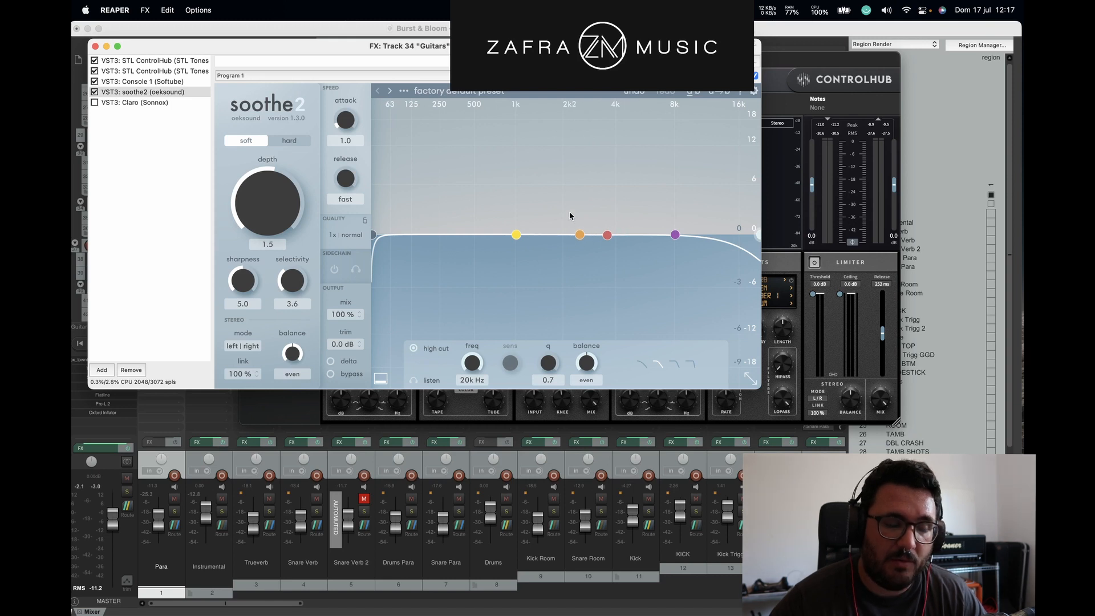
pyautogui.moveTo(264, 195); pyautogui.dragTo(264, 181)
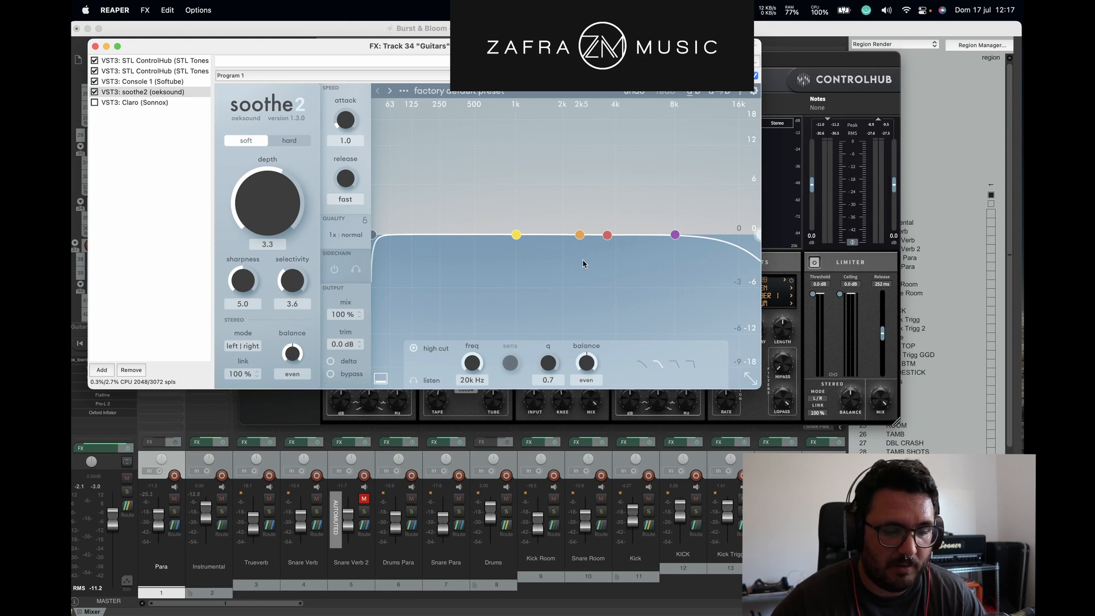
pyautogui.press('space')
pyautogui.moveTo(288, 195); pyautogui.dragTo(288, 205)
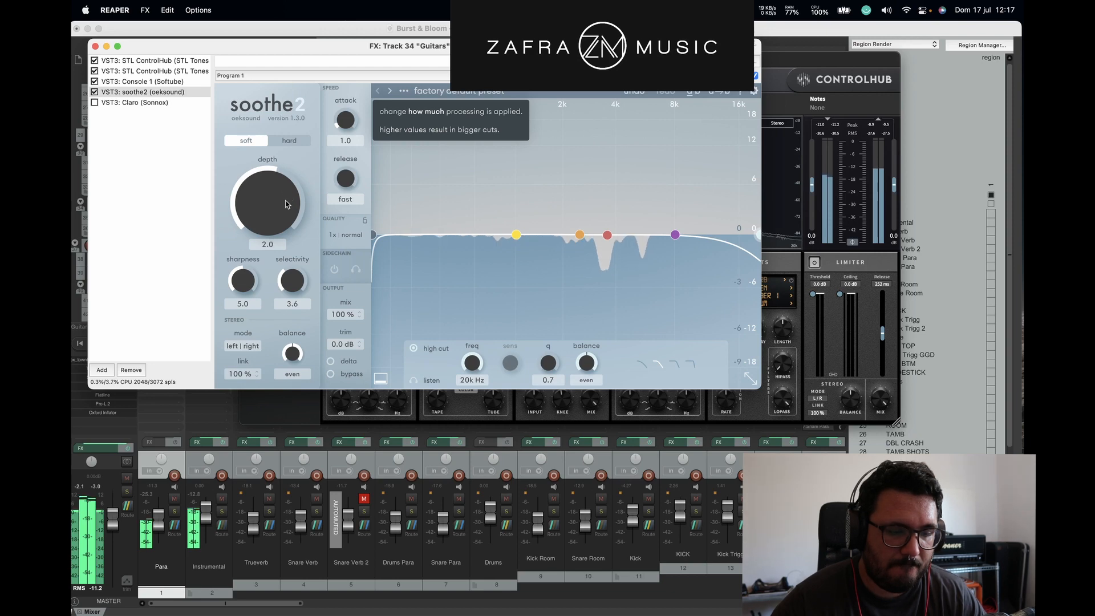
# Step: Enable Claro on the Guitars track and compare the sound with and without it during playback, leaving it enabled
pyautogui.click(95, 103)
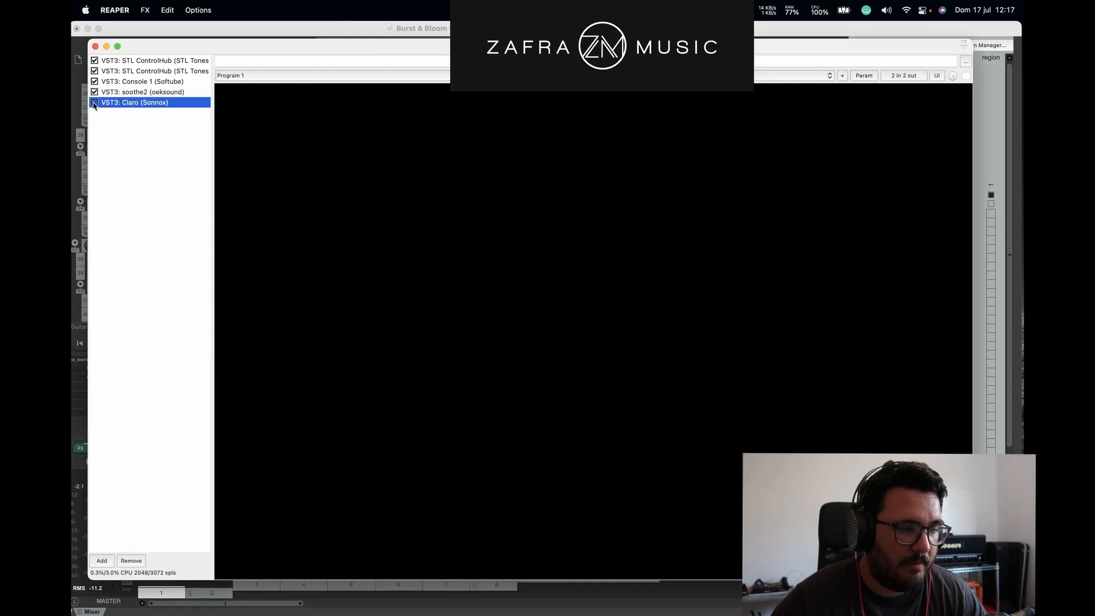
pyautogui.click(95, 103)
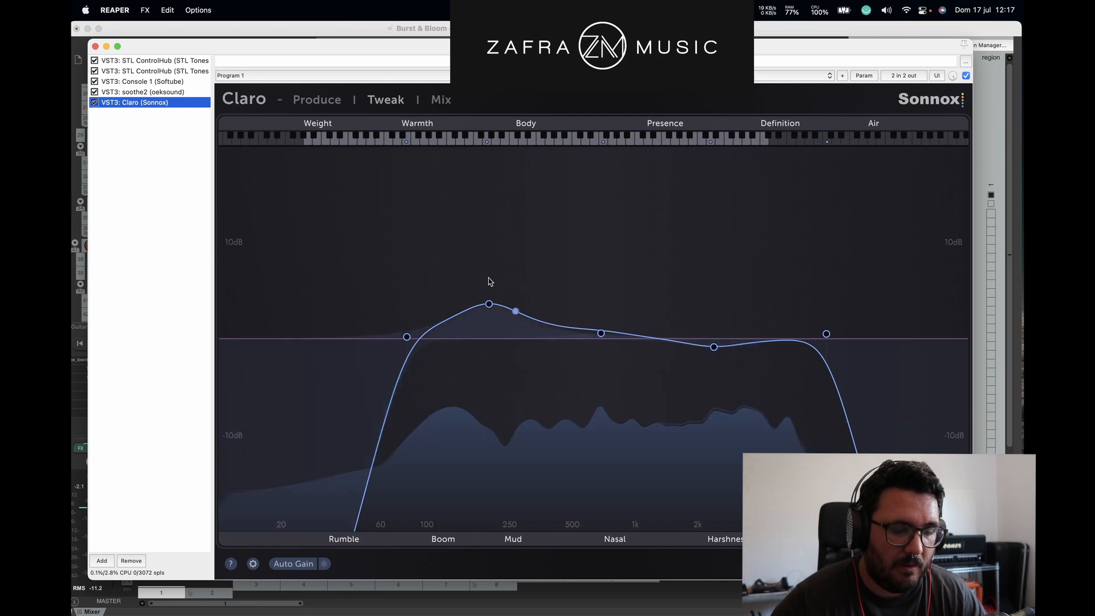
pyautogui.click(489, 28)
pyautogui.press('space')
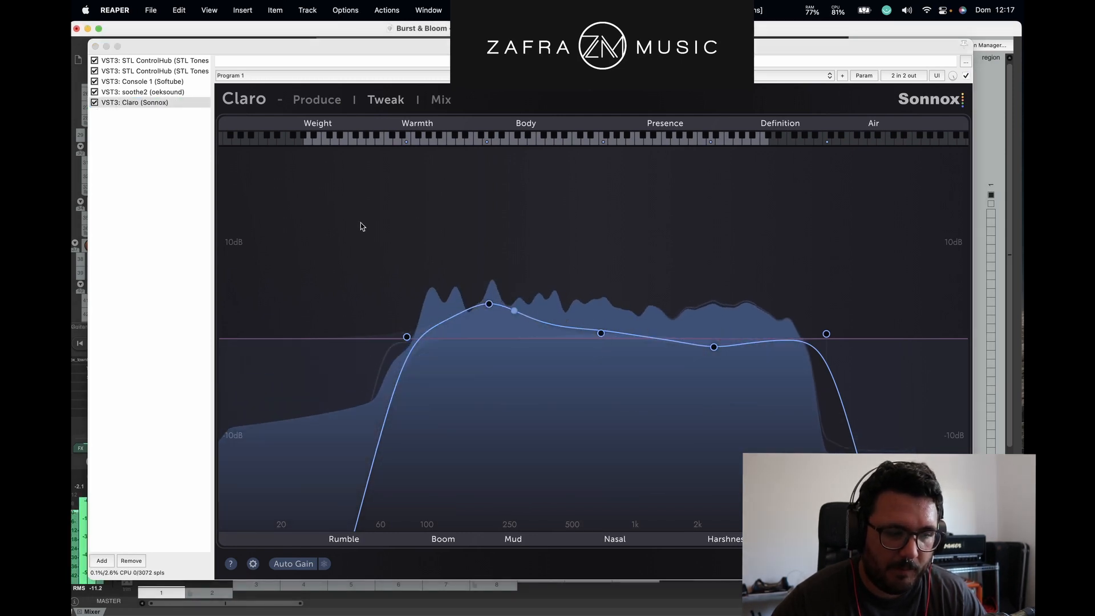
pyautogui.click(95, 103)
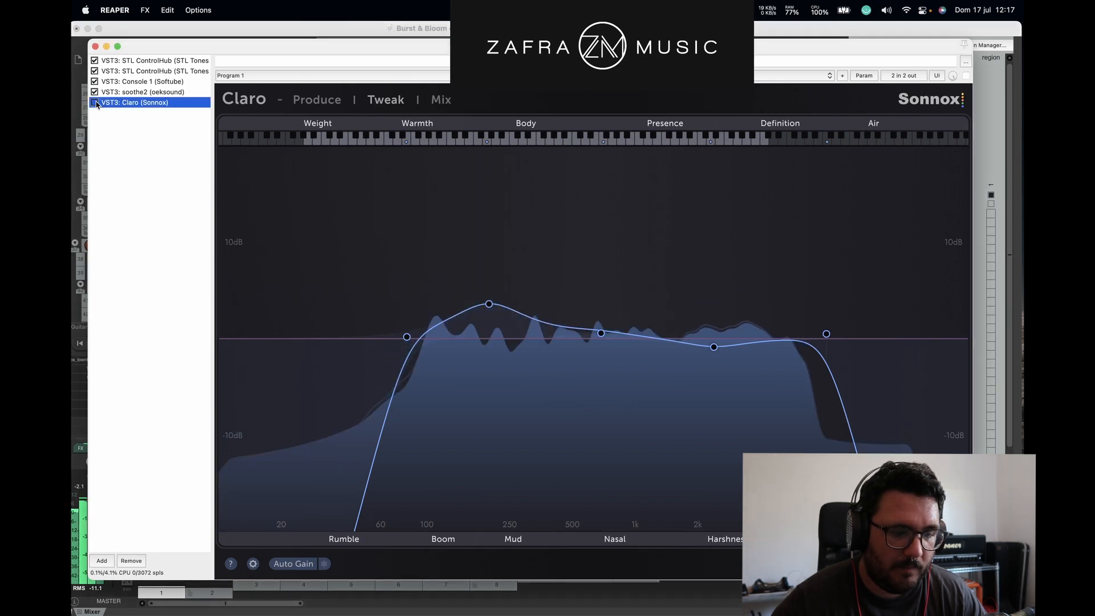
pyautogui.click(95, 102)
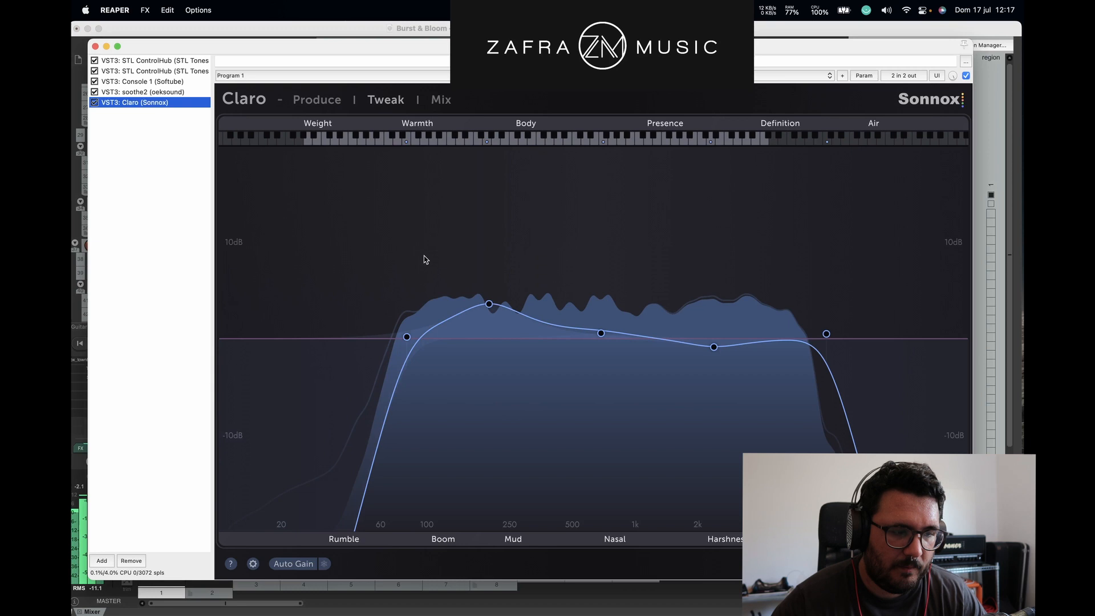
pyautogui.click(95, 103)
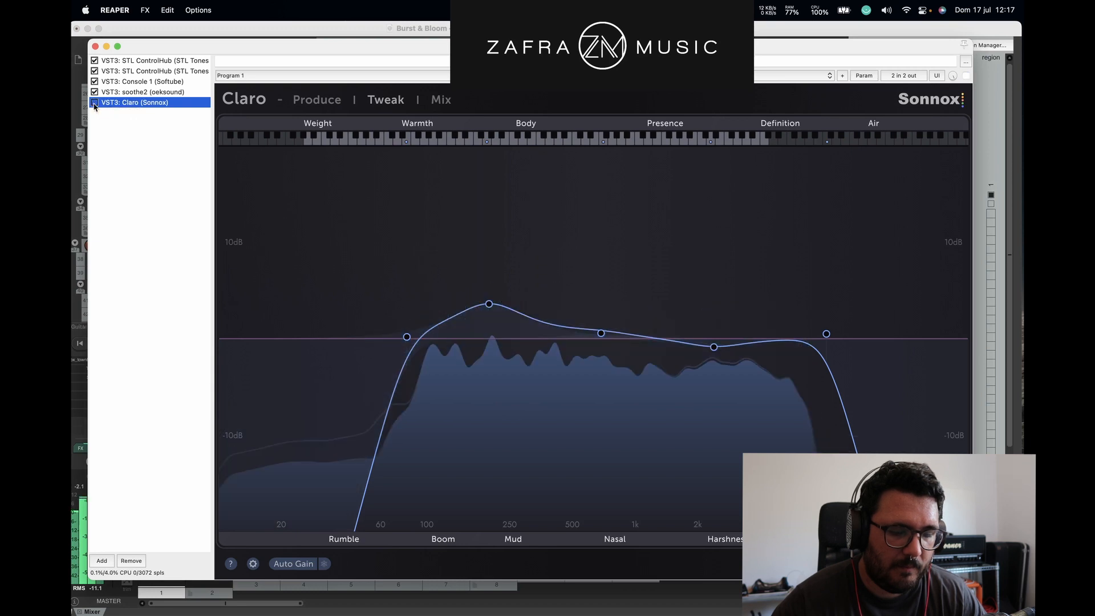
pyautogui.click(95, 104)
# Step: Close the Guitars FX chain and ControlHub windows and unsolo the Guitars track
pyautogui.click(95, 46)
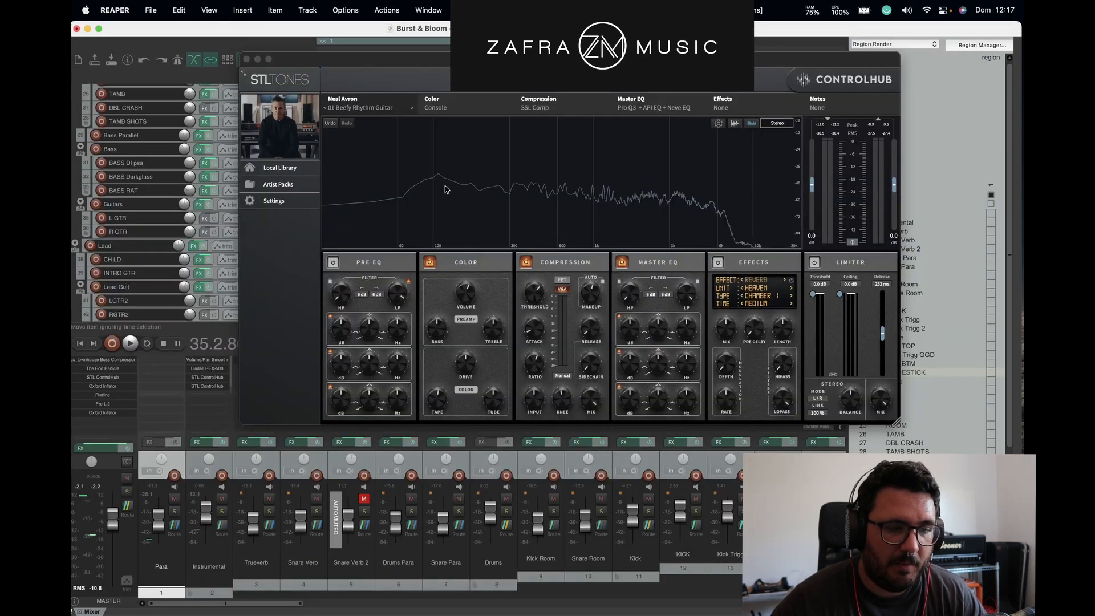
pyautogui.click(246, 60)
pyautogui.click(304, 205)
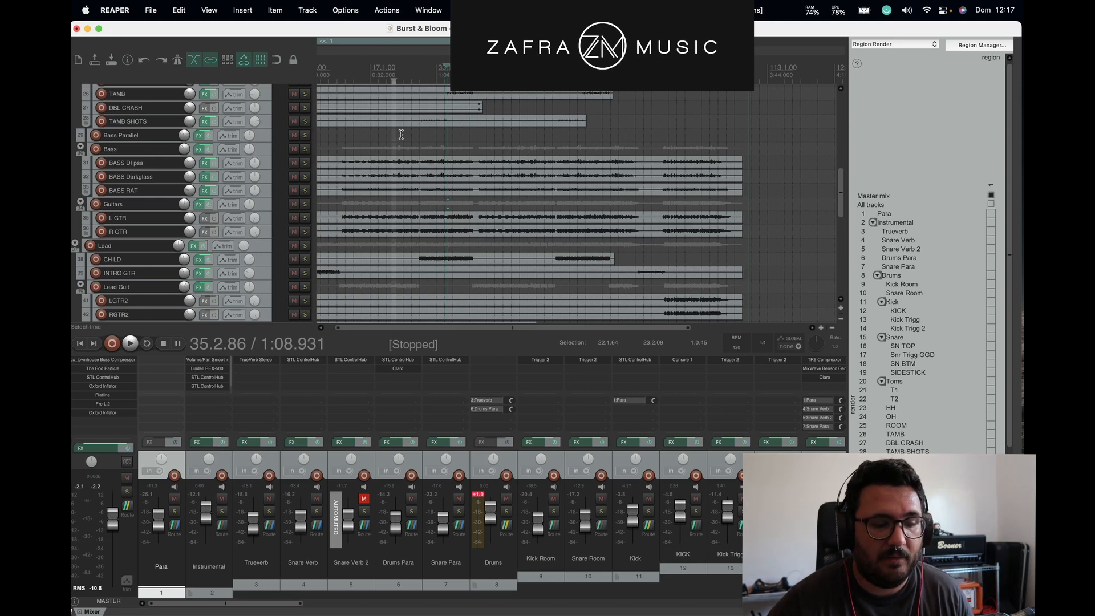
# Step: Open STL ControlHub on the CH LD track, clear it from the tracks and place the edit cursor near the first chorus lead part
pyautogui.scroll(-3, 399, 166)
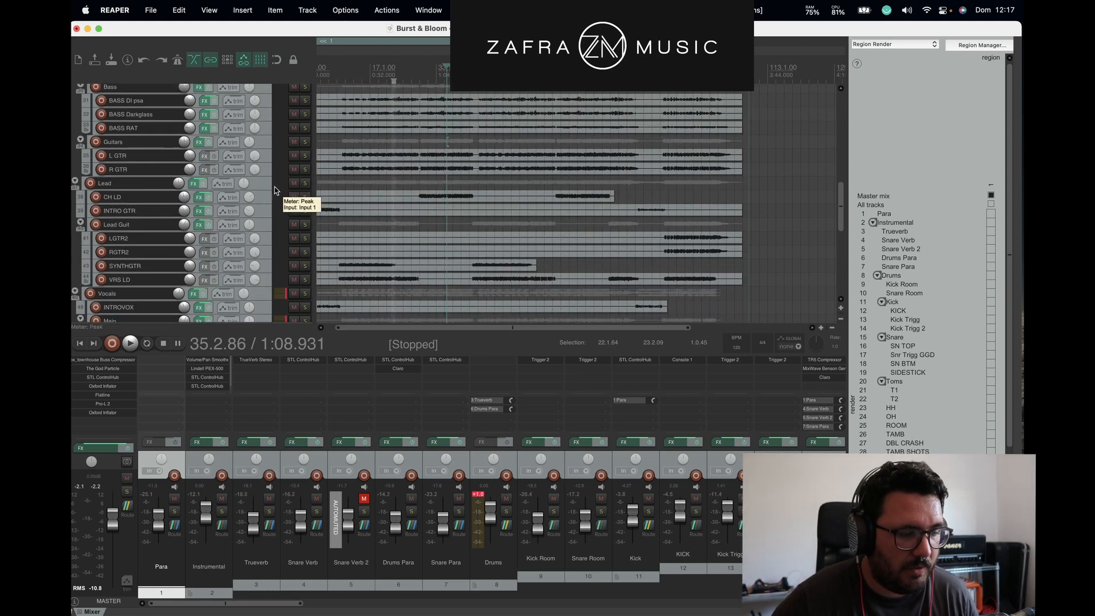
pyautogui.click(420, 188)
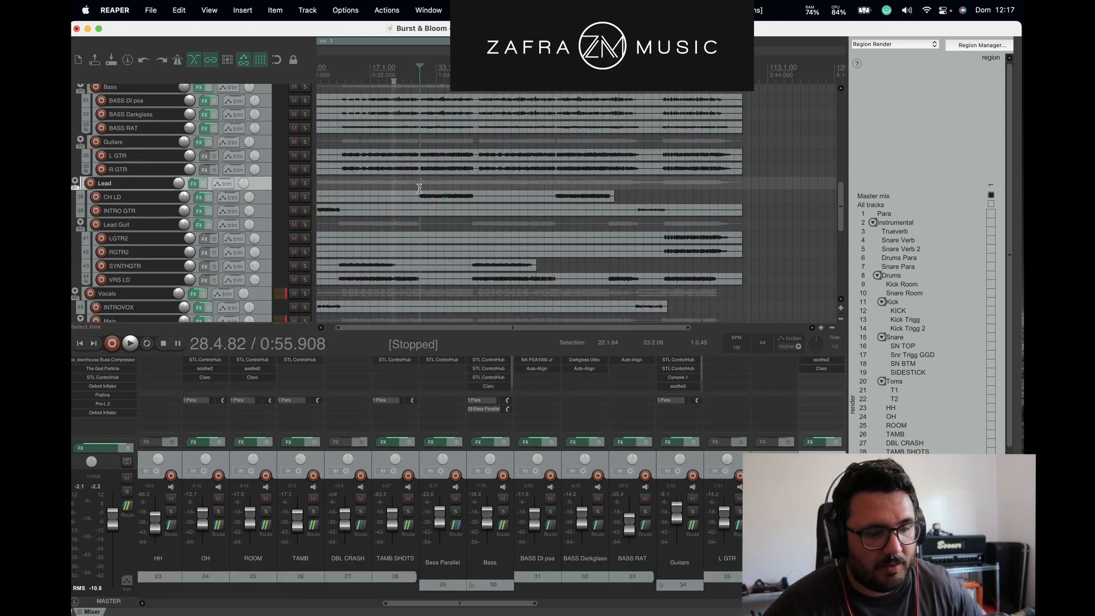
pyautogui.click(202, 199)
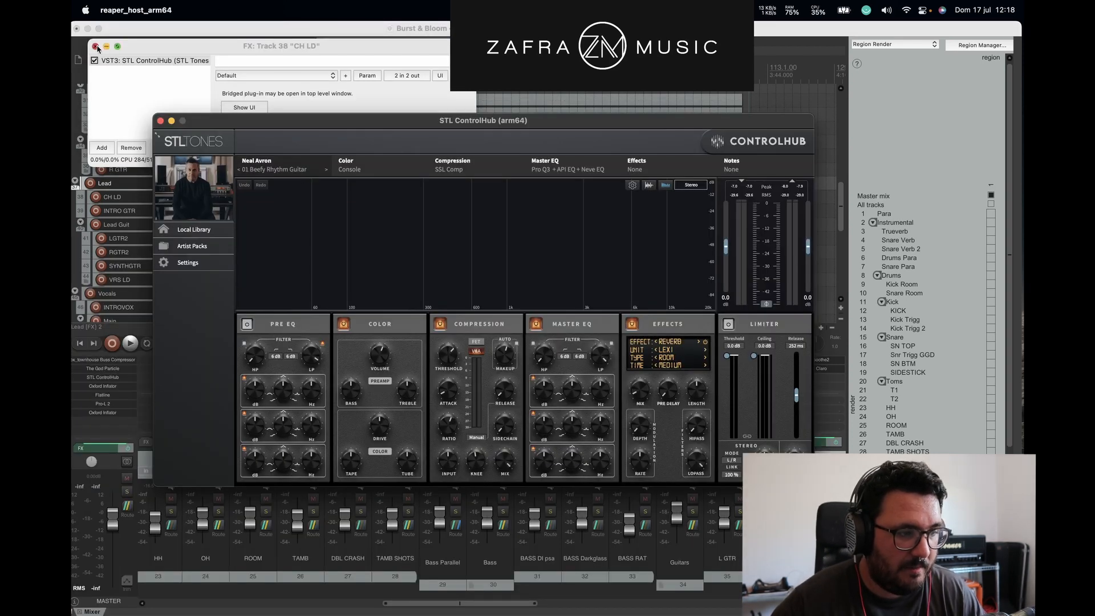
pyautogui.click(96, 47)
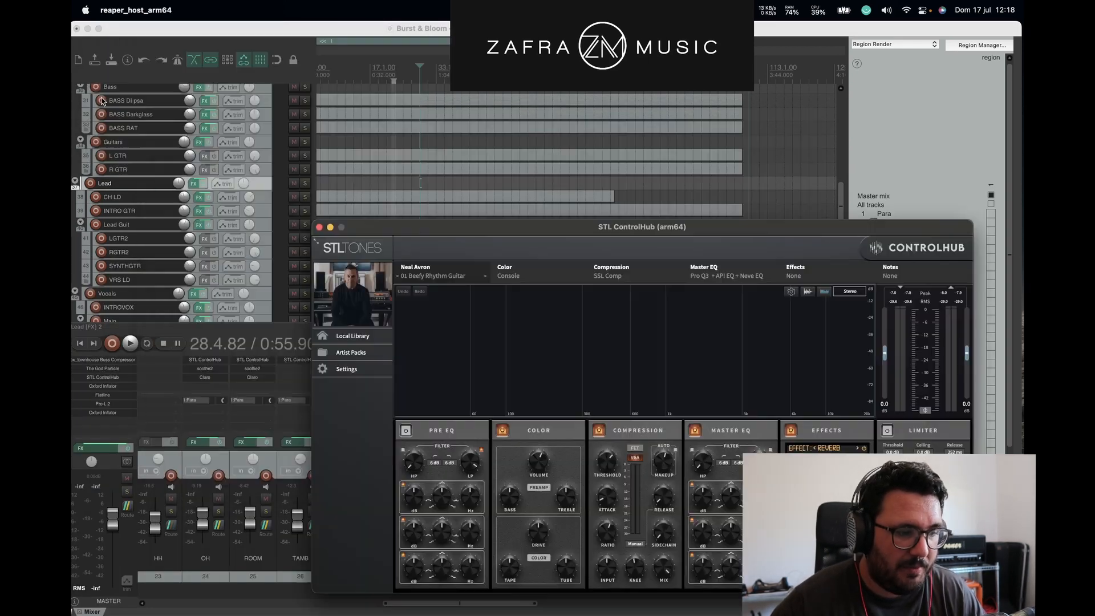
pyautogui.moveTo(437, 234); pyautogui.dragTo(442, 305)
pyautogui.click(424, 224)
pyautogui.hscroll(1, 440, 228)
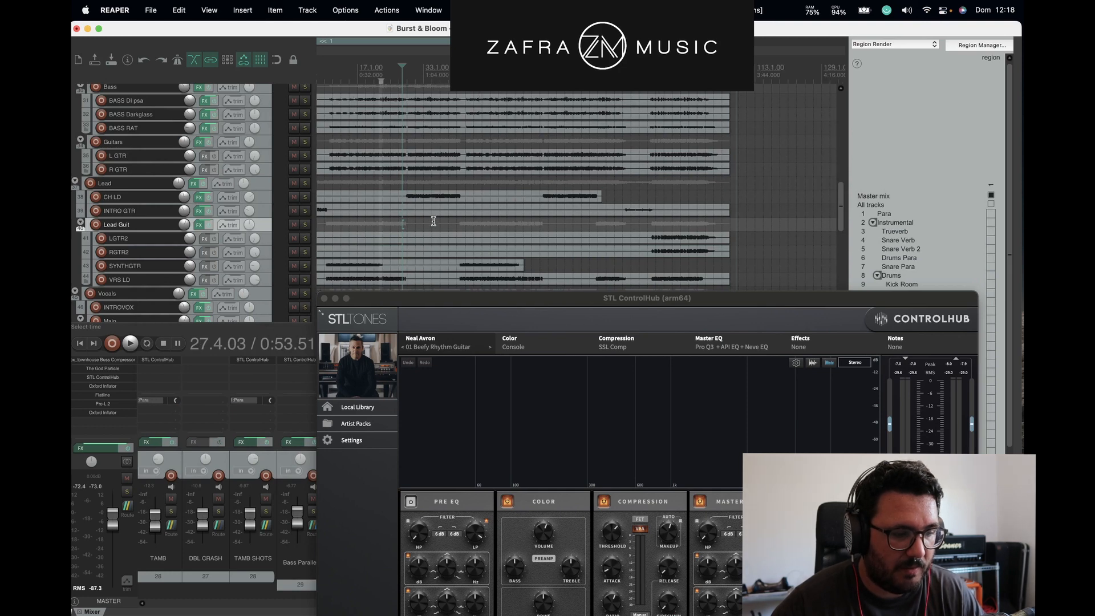
# Step: Solo CH LD and compare the lead with its effects enabled and bypassed during playback, checking its STL ControlHub settings
pyautogui.click(305, 197)
pyautogui.press('space')
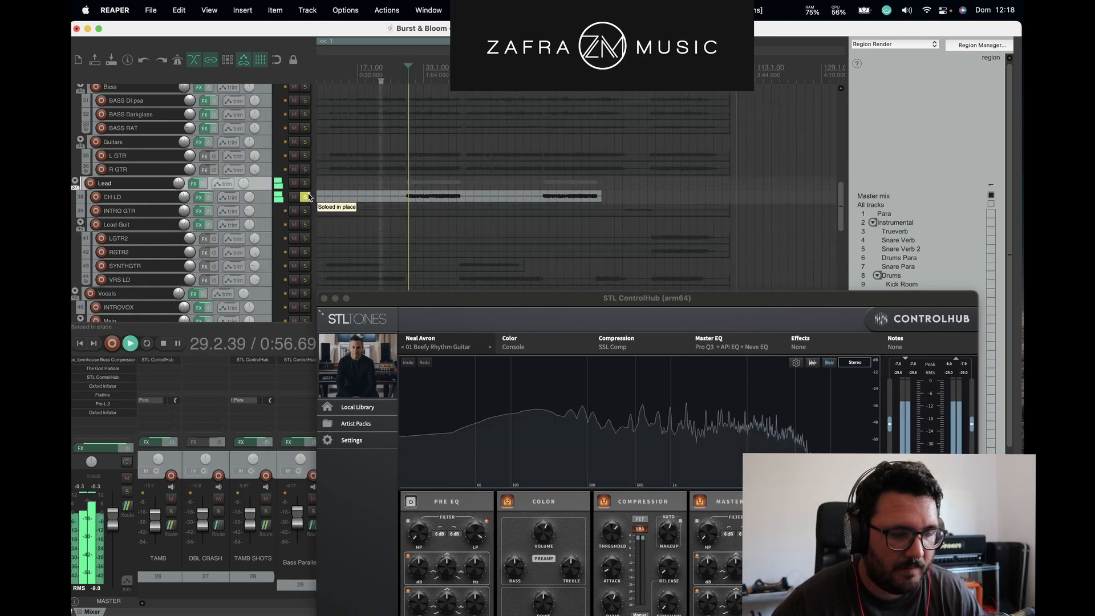
pyautogui.click(208, 197)
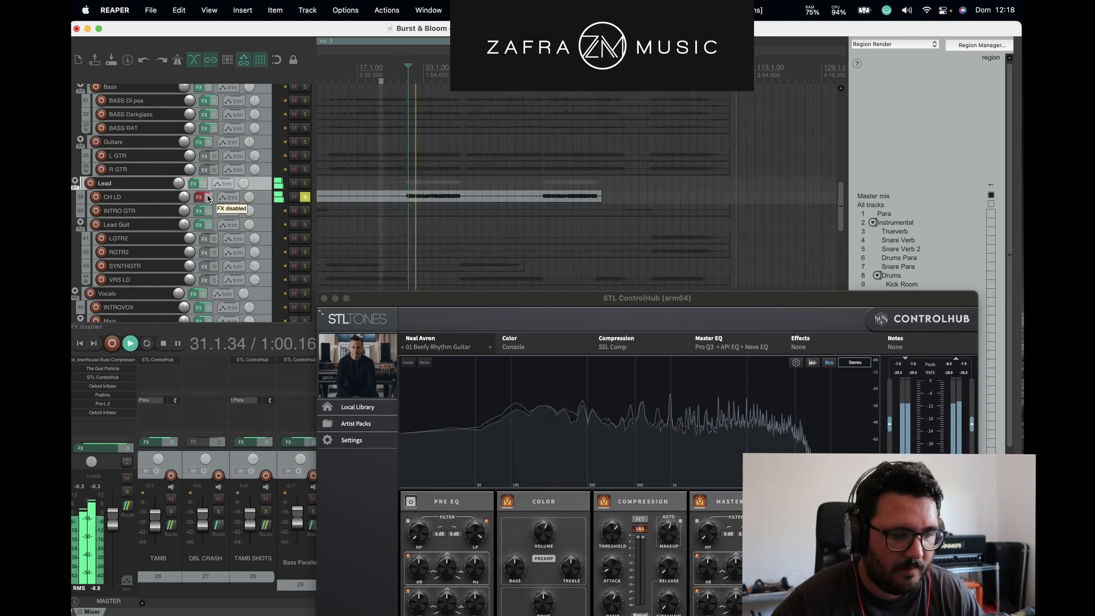
pyautogui.moveTo(541, 305); pyautogui.dragTo(496, 144)
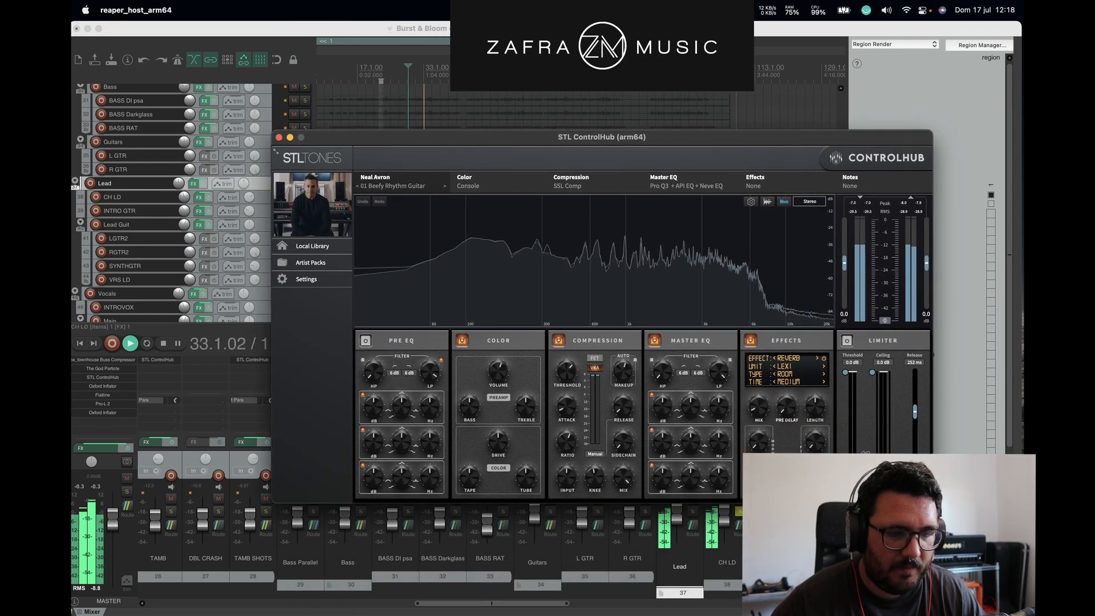
pyautogui.press('space')
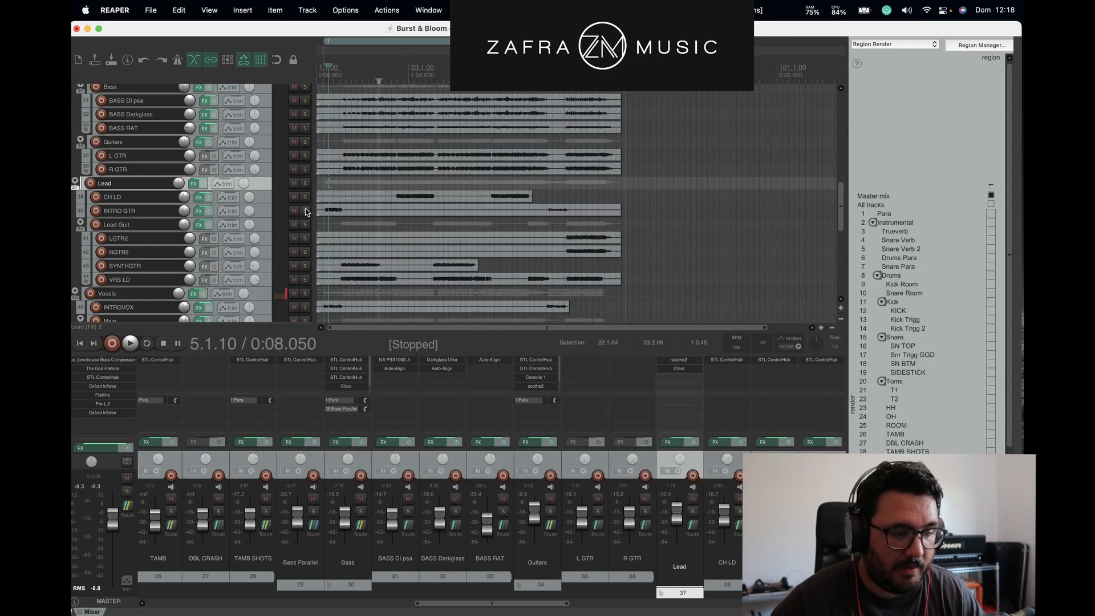
# Step: Solo the INTRO GTR track, open its STL ControlHub and play the intro part to inspect the processing
pyautogui.click(305, 211)
pyautogui.click(199, 211)
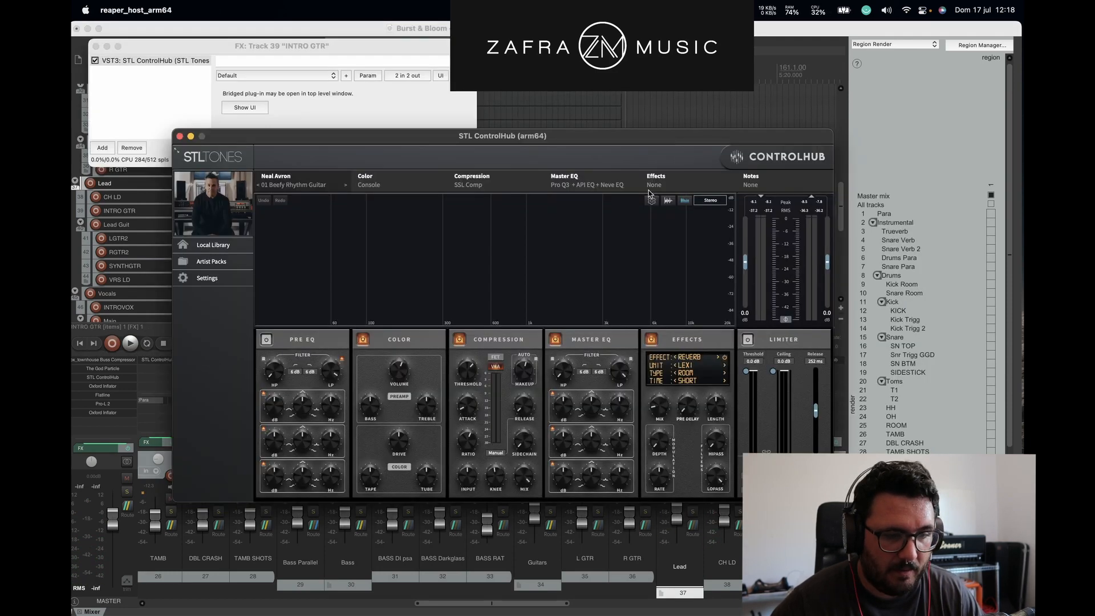
pyautogui.click(507, 116)
pyautogui.press('space')
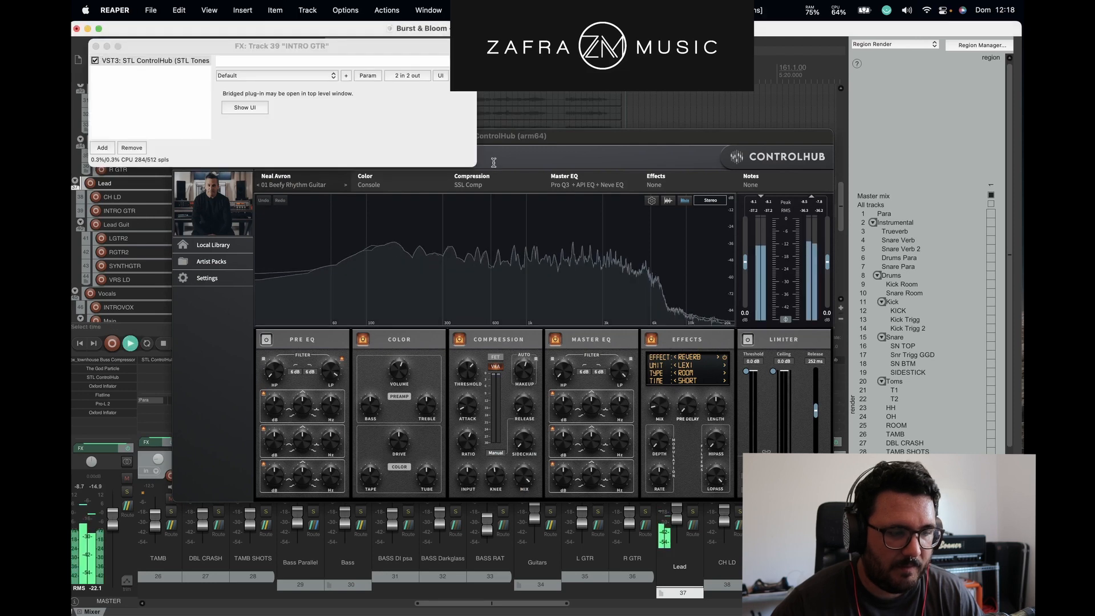
pyautogui.click(507, 141)
# Step: Compare INTRO GTR with STL ControlHub bypassed and enabled, leaving it enabled, close its windows, stop playback and unsolo the track
pyautogui.click(180, 136)
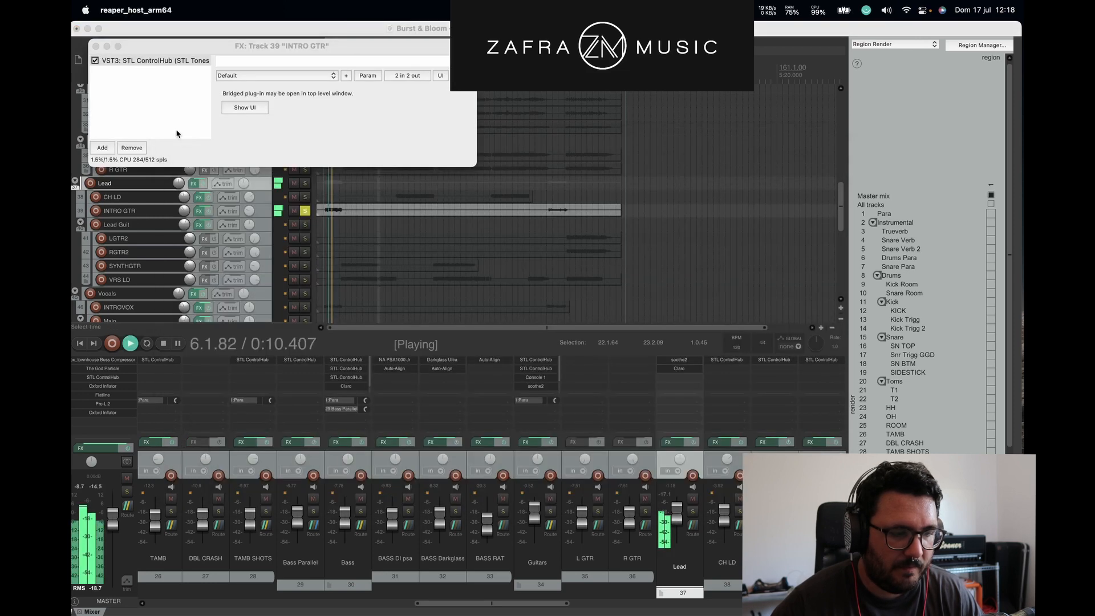
pyautogui.click(97, 64)
pyautogui.click(95, 61)
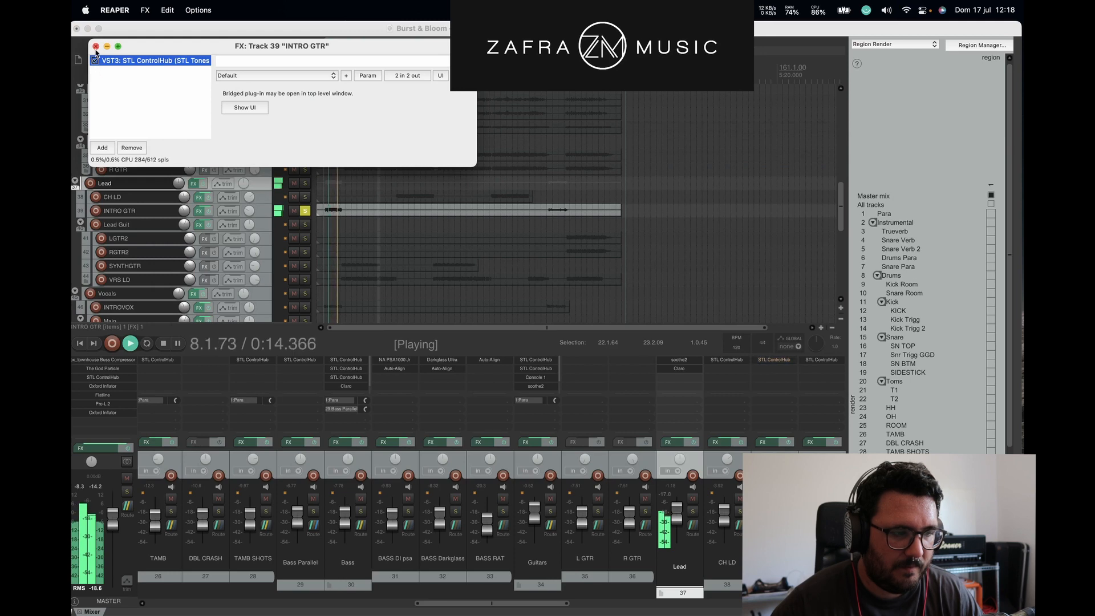
pyautogui.click(95, 46)
pyautogui.press('space')
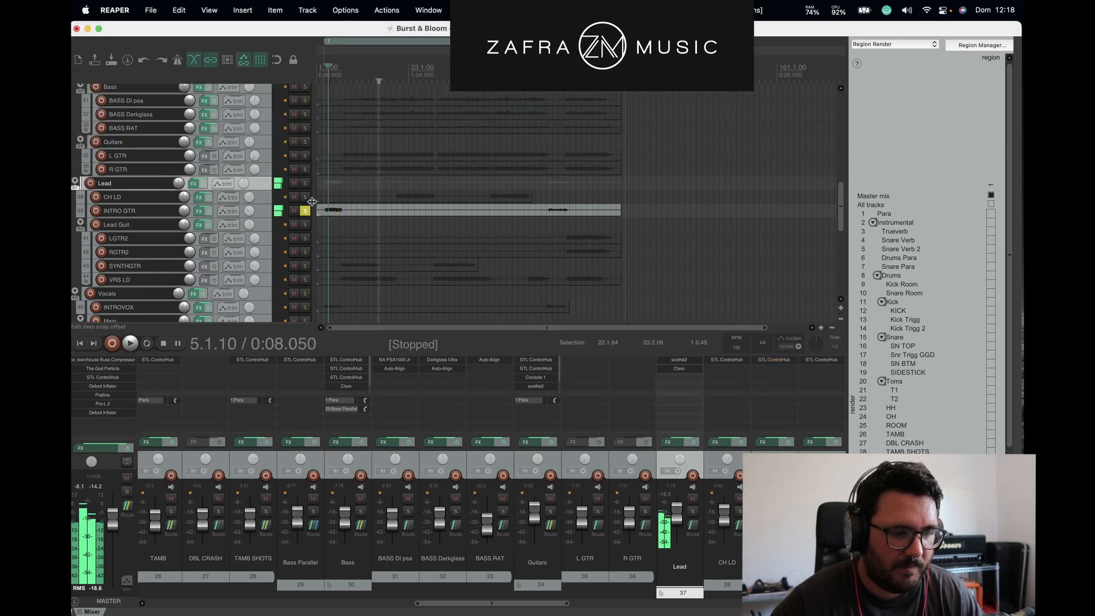
pyautogui.click(305, 211)
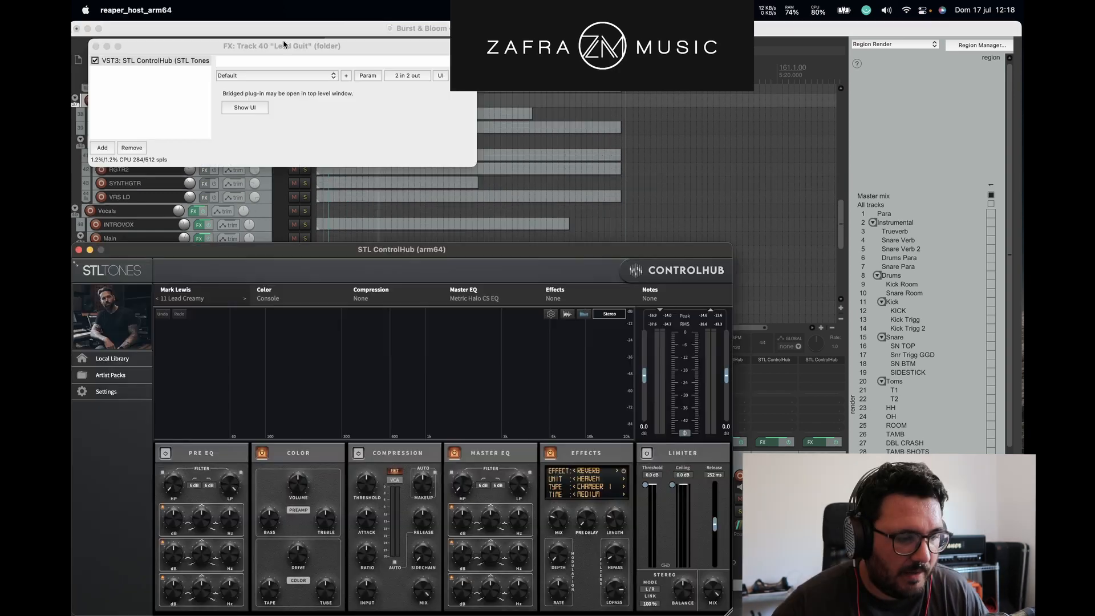
# Step: Solo the Lead Guit folder and play it with its STL ControlHub in view, keeping the plug-in windows clear of the tracks
pyautogui.moveTo(284, 44); pyautogui.dragTo(761, 227)
pyautogui.click(305, 141)
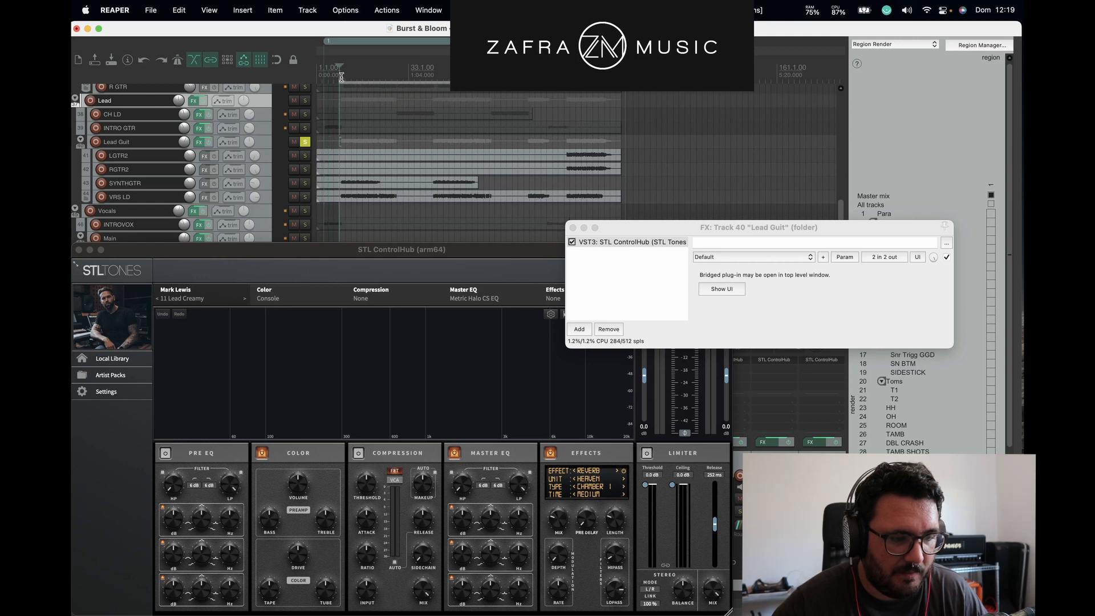
pyautogui.moveTo(334, 253); pyautogui.dragTo(355, 126)
pyautogui.press('space')
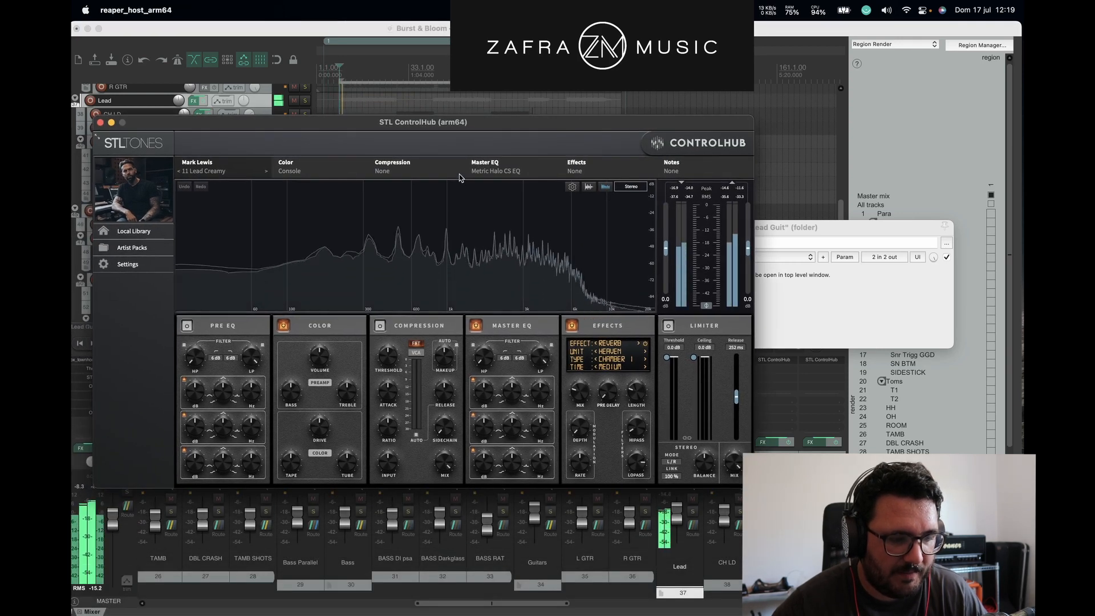
# Step: Compare the Lead Guit folder with STL ControlHub bypassed and enabled, leaving it enabled, and stop playback
pyautogui.moveTo(159, 127); pyautogui.dragTo(260, 261)
pyautogui.click(571, 243)
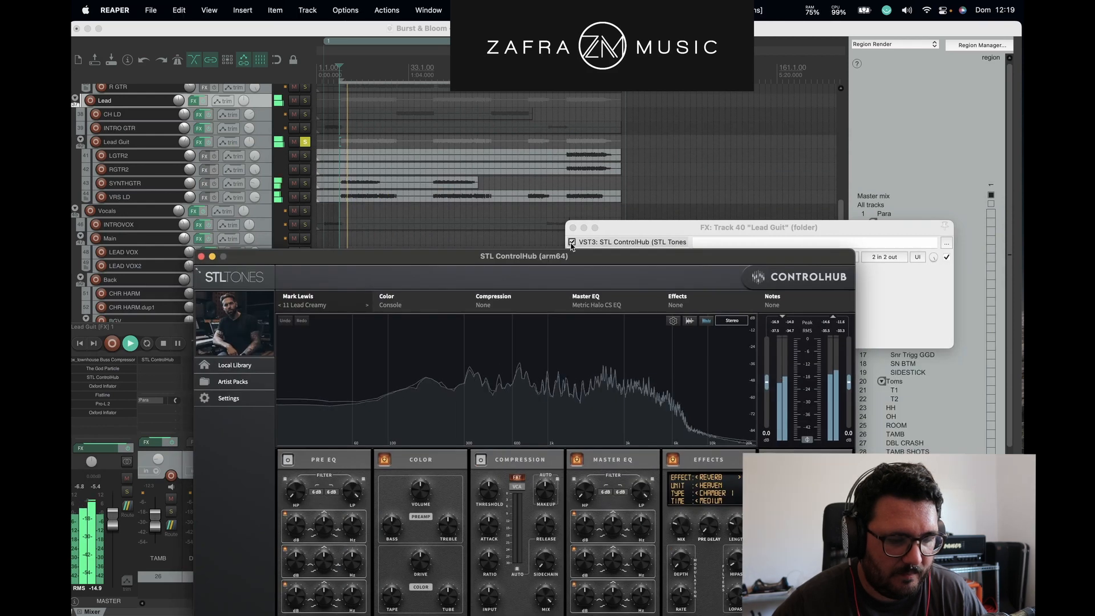
pyautogui.click(571, 244)
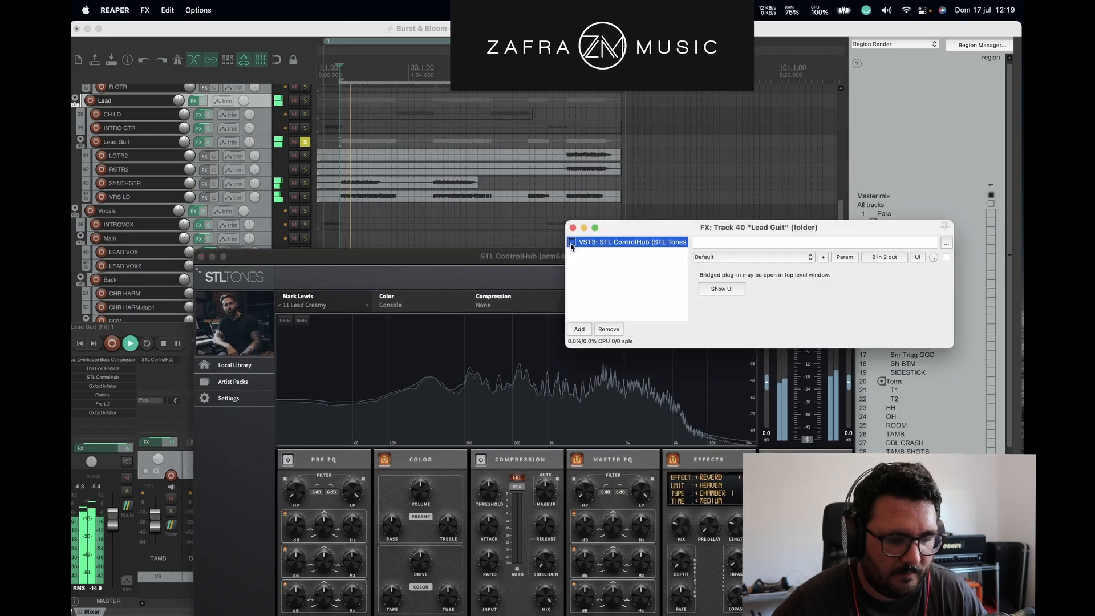
pyautogui.click(571, 245)
pyautogui.press('space')
# Step: Review the Lead Guit ControlHub settings once more and close the folder's plug-in windows
pyautogui.moveTo(538, 259); pyautogui.dragTo(531, 136)
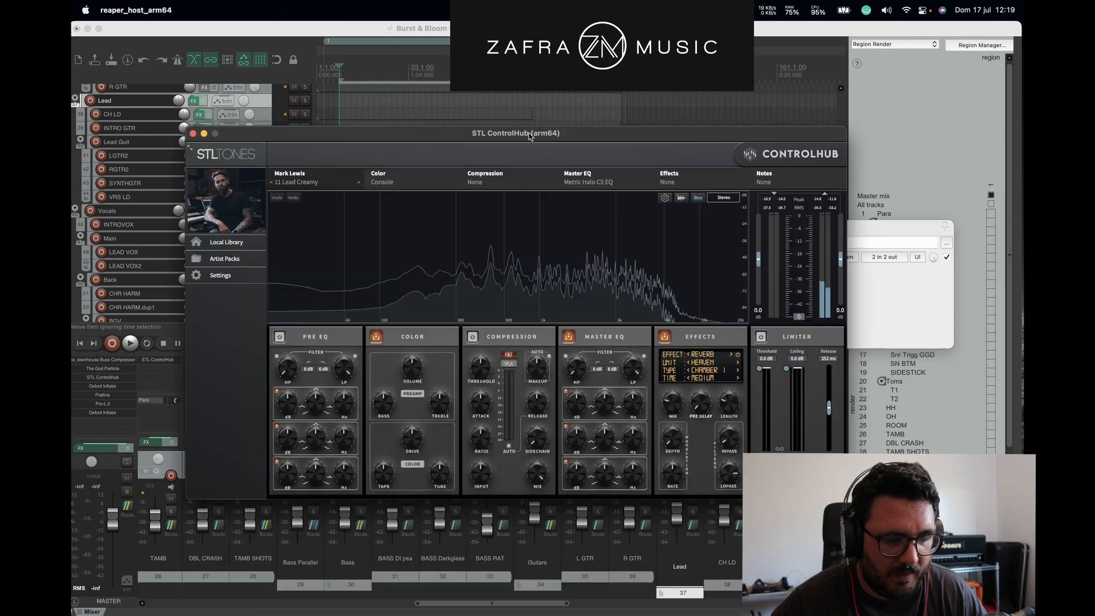
pyautogui.click(882, 232)
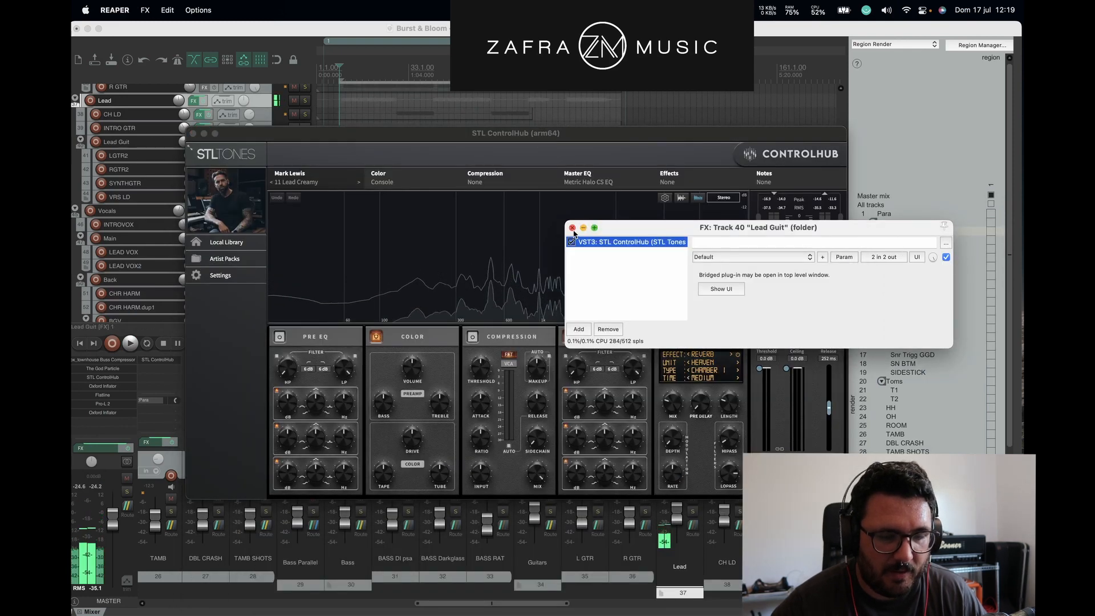
pyautogui.click(572, 228)
pyautogui.moveTo(424, 131); pyautogui.dragTo(409, 107)
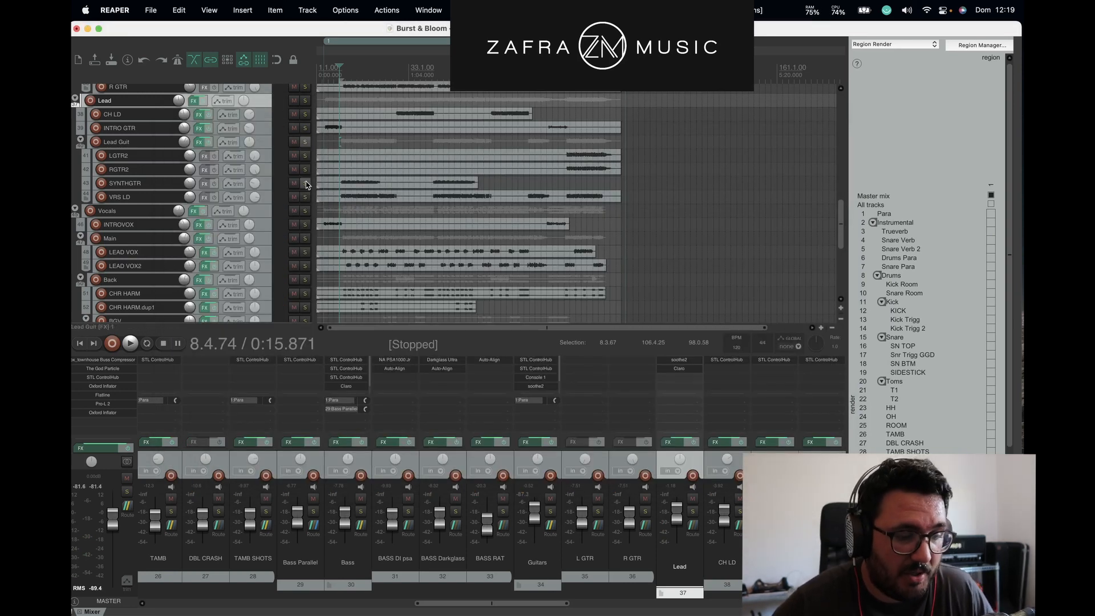
# Step: Set the time selection over the intro vocal phrase, from 3.2.84 to 9.4.07, and solo the INTROVOX track
pyautogui.scroll(-5, 291, 194)
pyautogui.moveTo(323, 81); pyautogui.dragTo(328, 81)
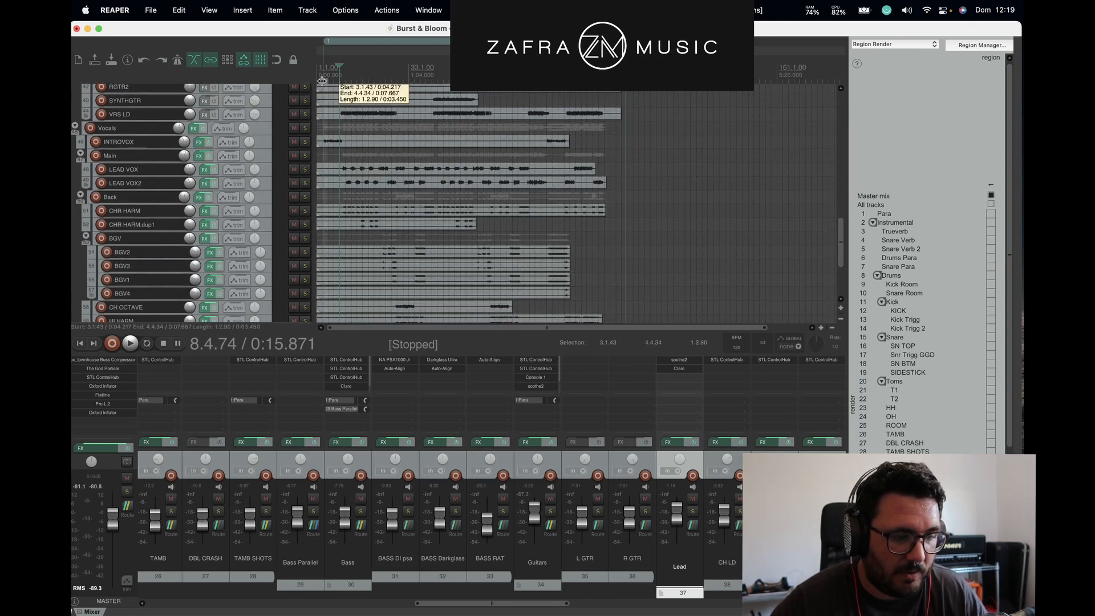
pyautogui.scroll(10, 328, 83)
pyautogui.moveTo(606, 70); pyautogui.dragTo(378, 69)
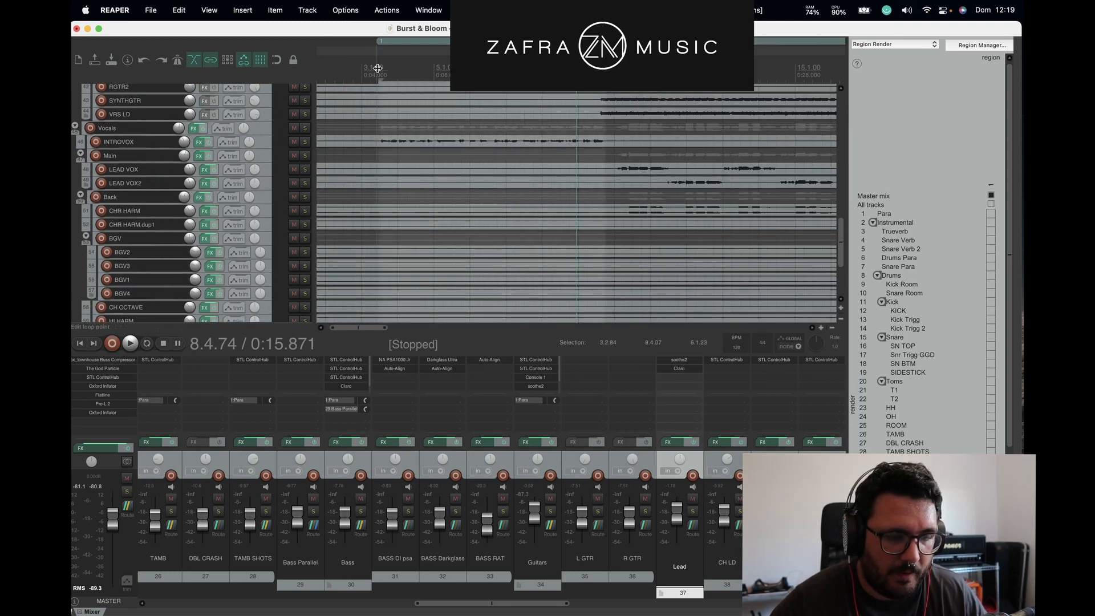
pyautogui.click(305, 141)
# Step: Open INTROVOX's effects chain with its STL ControlHub in view, and move both plug-in windows clear of the tracks
pyautogui.click(199, 142)
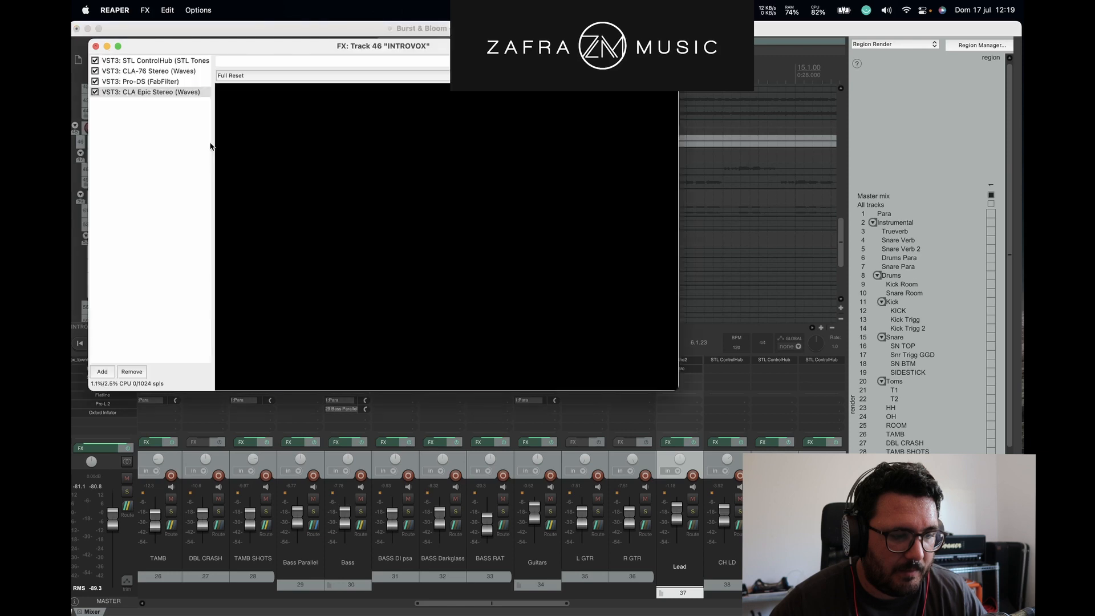
pyautogui.click(163, 61)
pyautogui.moveTo(325, 256); pyautogui.dragTo(459, 81)
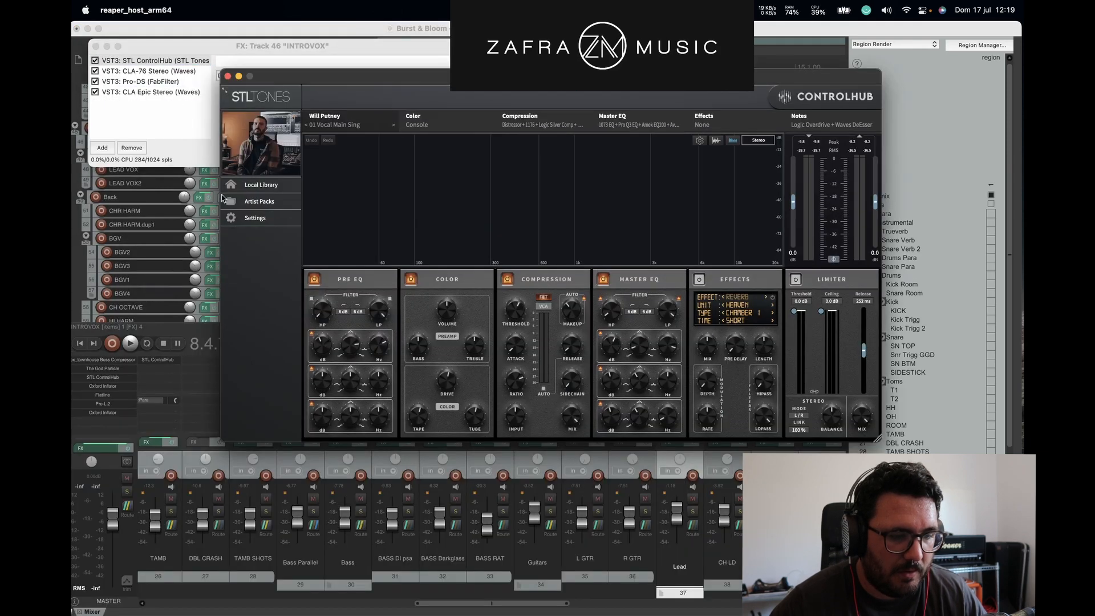
pyautogui.moveTo(562, 78); pyautogui.dragTo(628, 377)
pyautogui.scroll(-5, 614, 216)
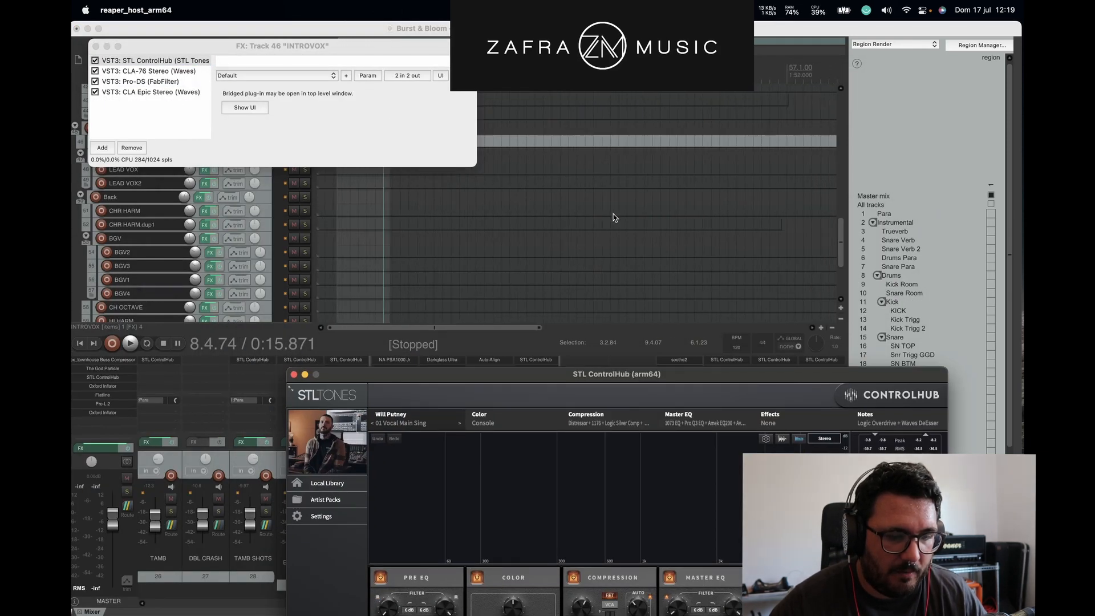
pyautogui.moveTo(373, 46); pyautogui.dragTo(717, 382)
# Step: Enlarge the INTROVOX track lane and place the edit cursor at the start of the vocal phrase
pyautogui.click(521, 197)
pyautogui.moveTo(261, 149); pyautogui.dragTo(260, 235)
pyautogui.click(342, 188)
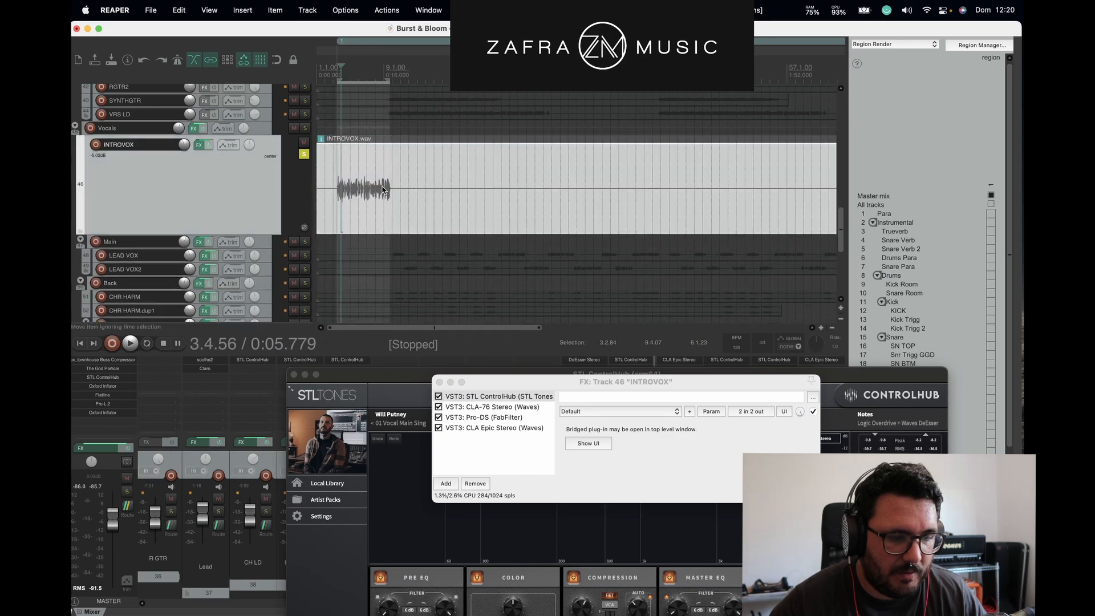
pyautogui.scroll(6, 377, 190)
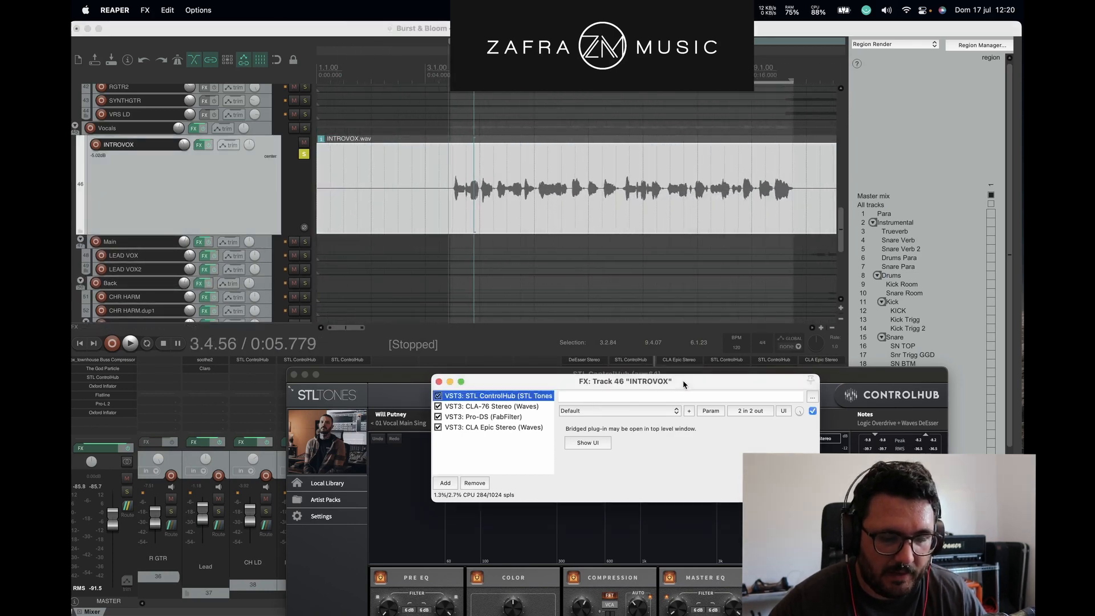
# Step: Examine the Mark Lewis artist pack's Vocals presets in INTROVOX's STL ControlHub, without loading one
pyautogui.moveTo(683, 380); pyautogui.dragTo(548, 113)
pyautogui.moveTo(589, 372); pyautogui.dragTo(461, 83)
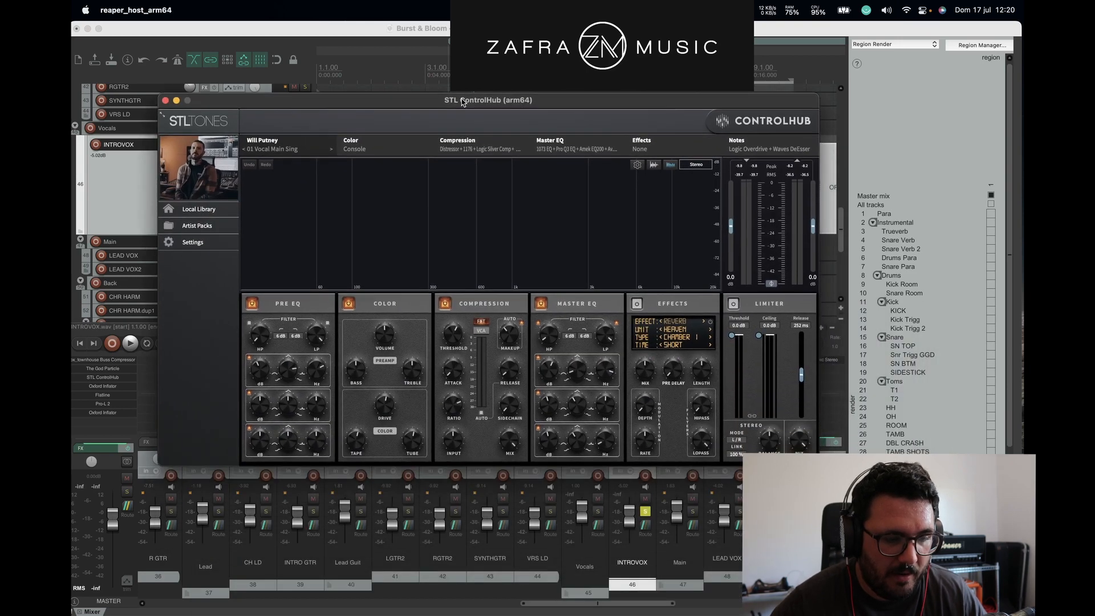
pyautogui.click(207, 208)
pyautogui.click(193, 251)
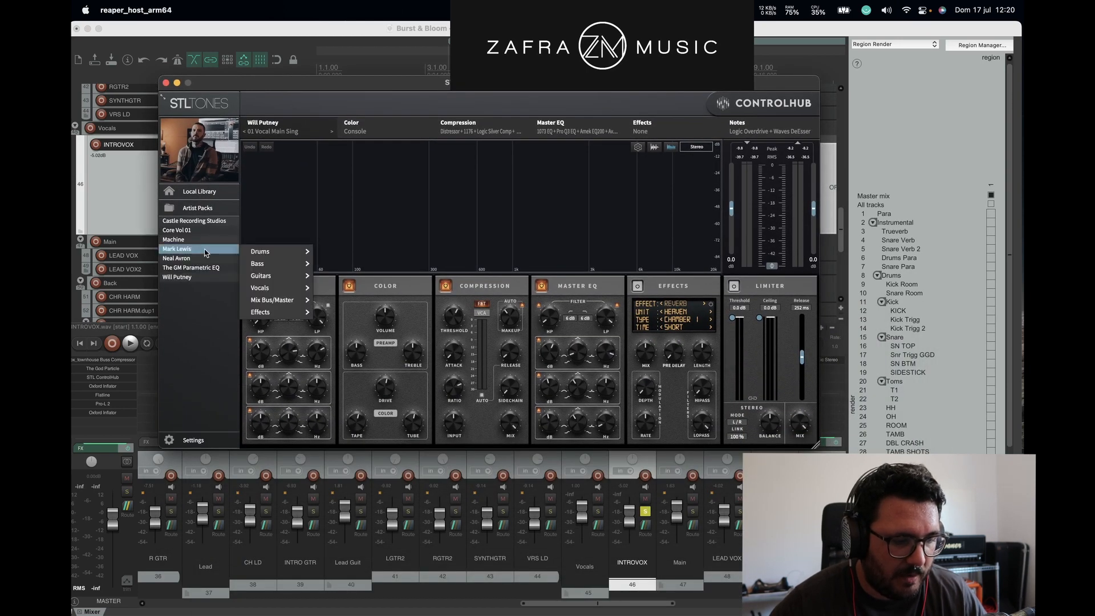
pyautogui.moveTo(283, 289)
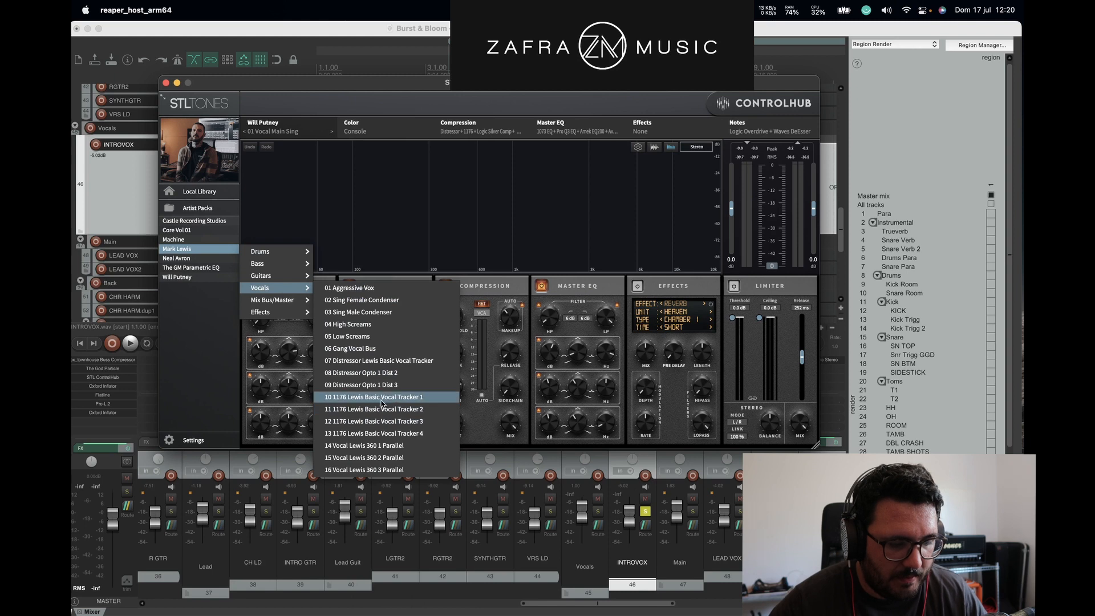
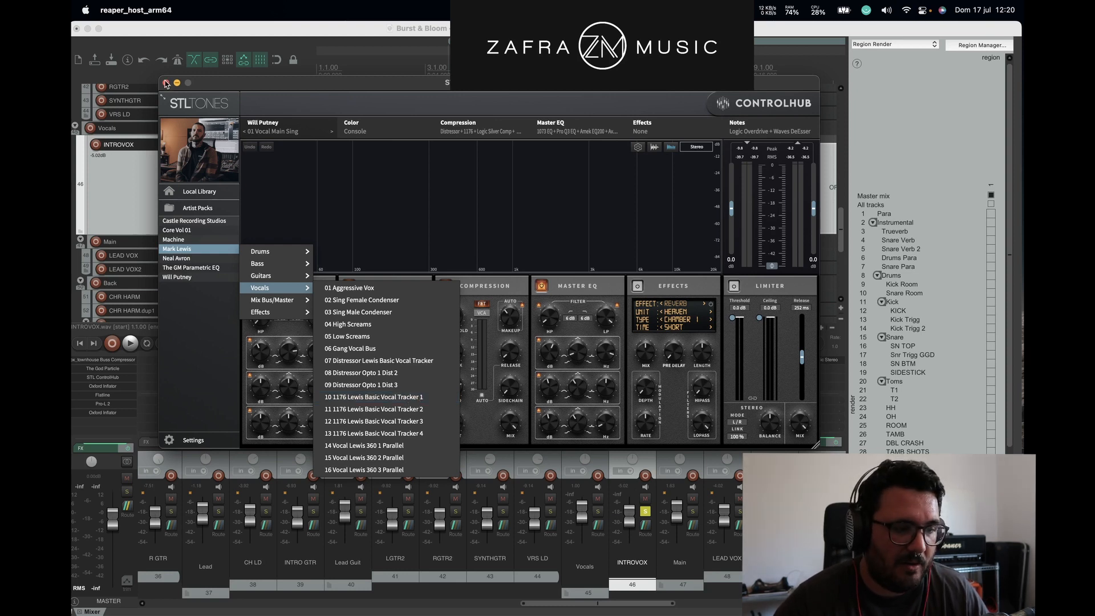
pyautogui.click(229, 358)
# Step: Arrange the ControlHub and effects chain windows so both are usable, and play INTROVOX with all its plug-ins enabled
pyautogui.moveTo(366, 74)
pyautogui.mouseDown()
pyautogui.moveTo(444, 311)
pyautogui.moveTo(346, 95)
pyautogui.moveTo(350, 60)
pyautogui.mouseUp()
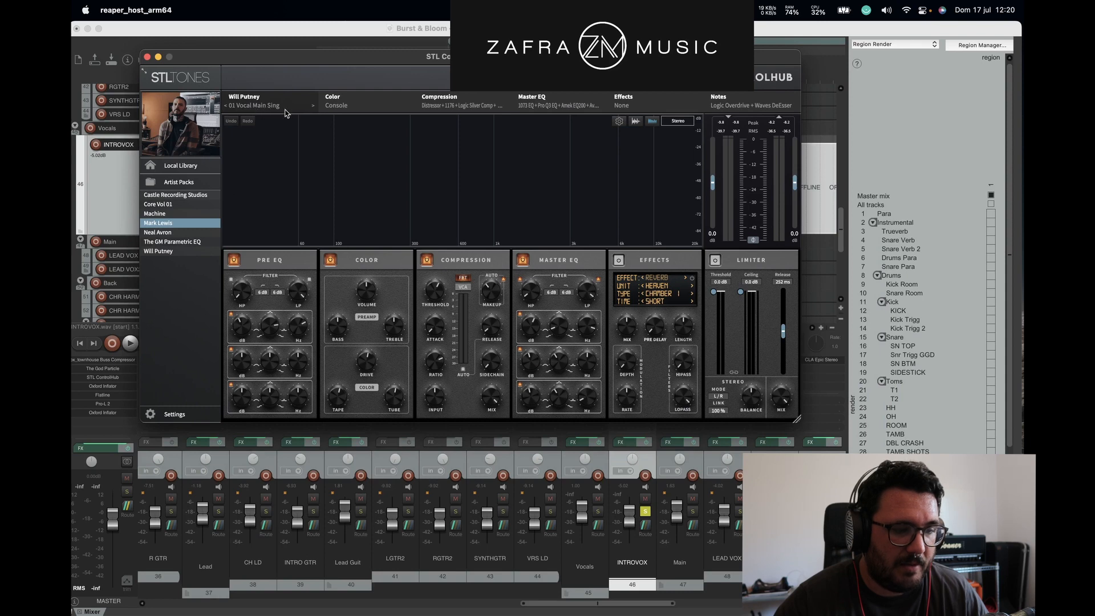
pyautogui.moveTo(496, 67); pyautogui.dragTo(542, 199)
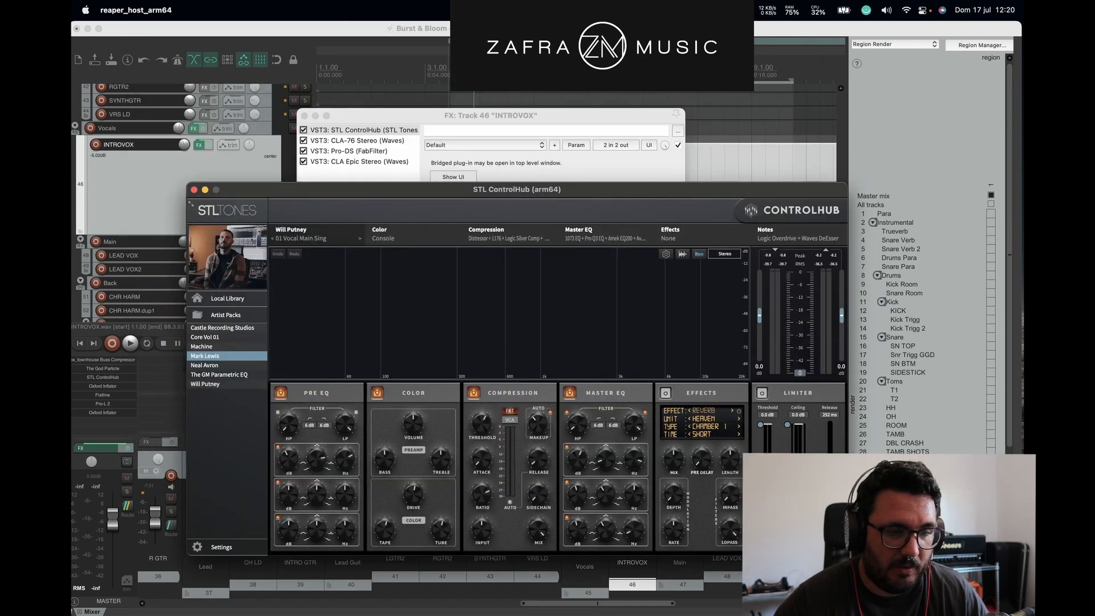
pyautogui.moveTo(375, 114); pyautogui.dragTo(150, 96)
pyautogui.press('space')
# Step: Bypass CLA-76, CLA Epic Stereo, Pro-DS and STL ControlHub on INTROVOX during playback, then stop
pyautogui.click(79, 122)
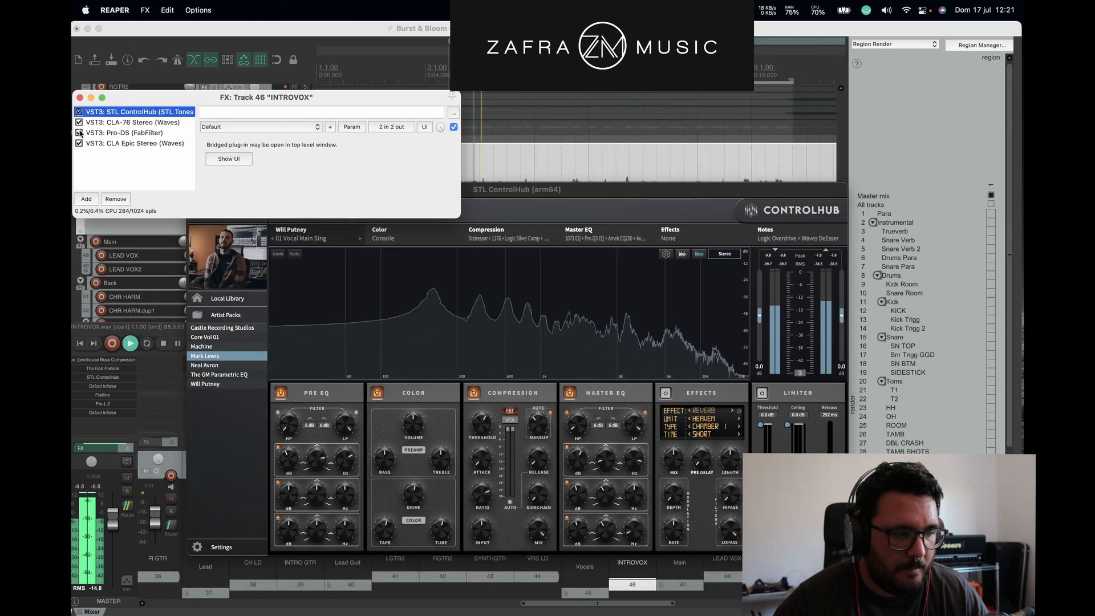
pyautogui.click(79, 143)
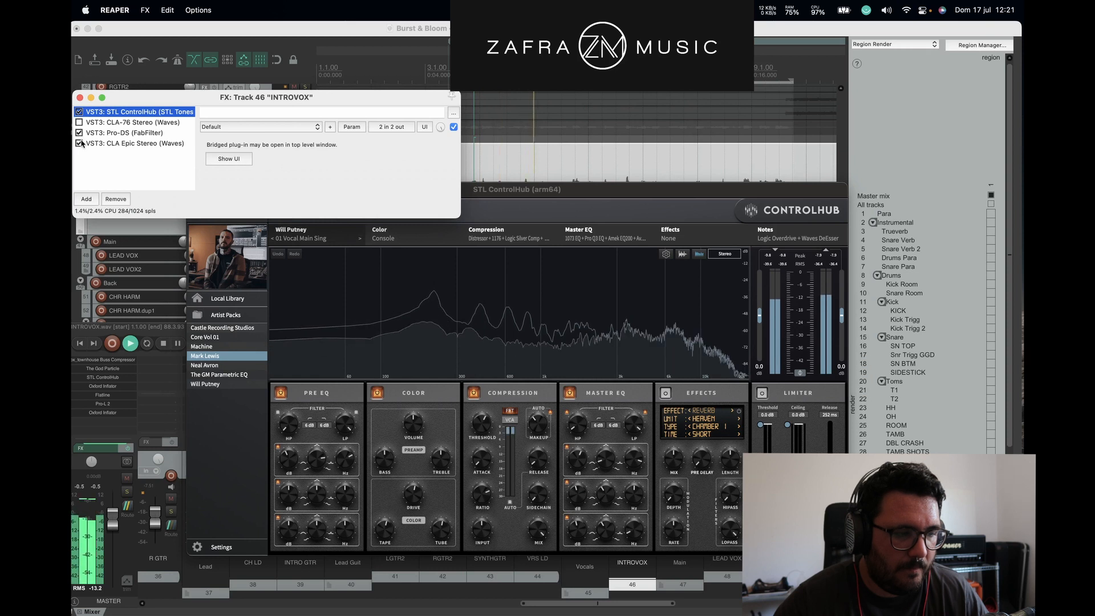
pyautogui.click(80, 132)
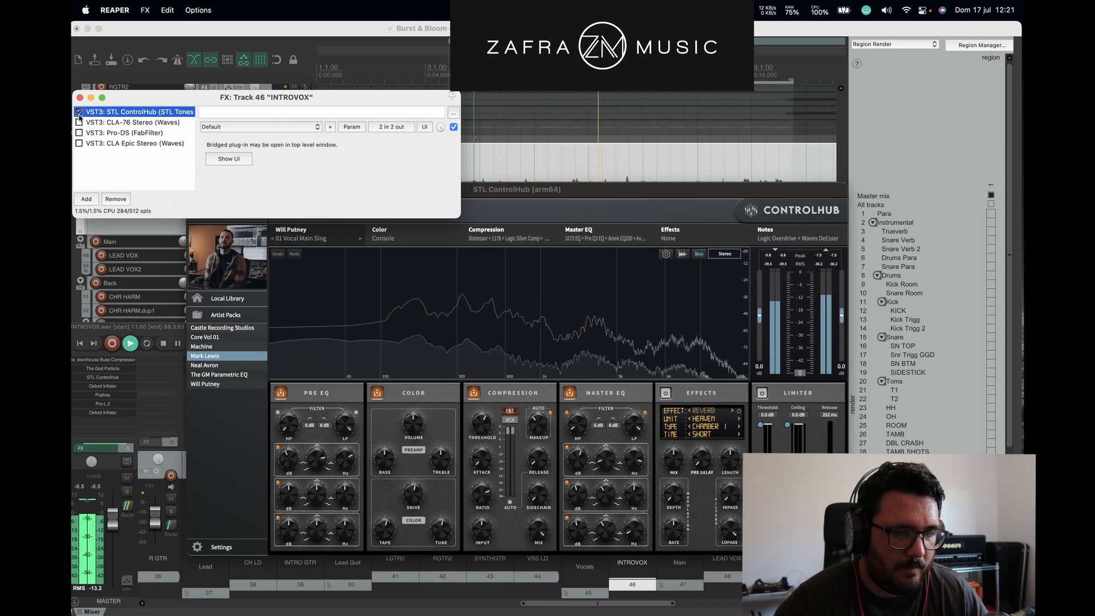
pyautogui.click(79, 113)
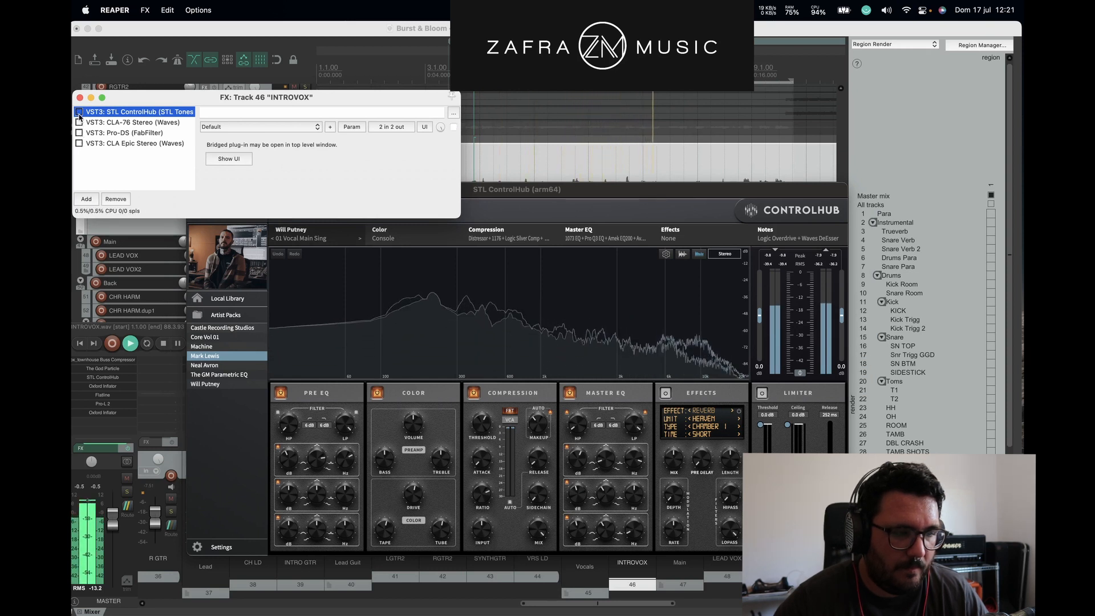
pyautogui.press('space')
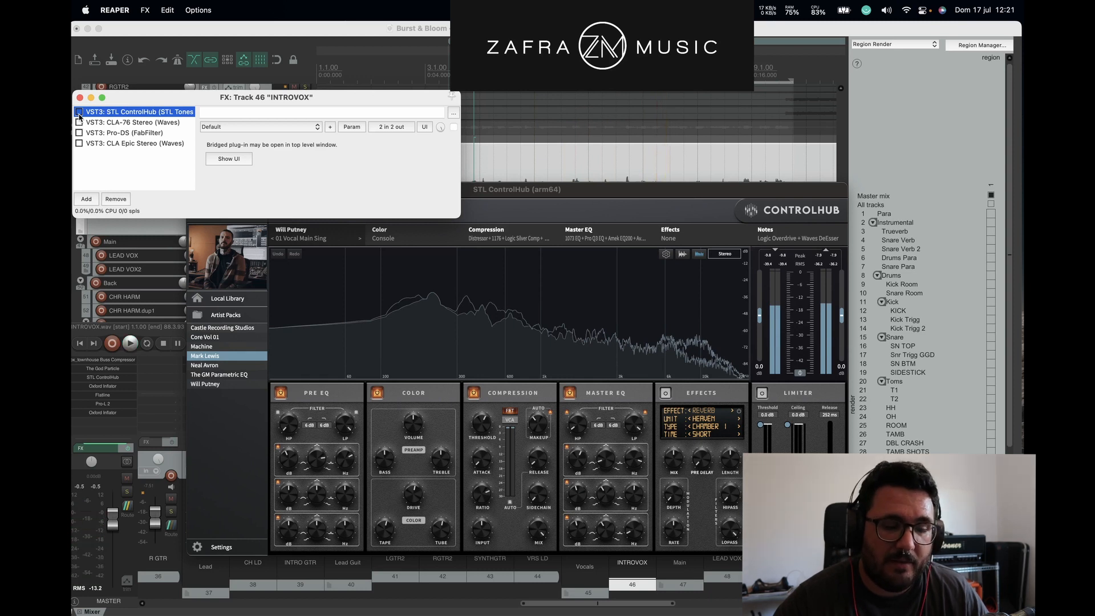
# Step: Compare the unprocessed INTROVOX with STL ControlHub enabled and bypassed, leaving it enabled, and stop playback
pyautogui.click(637, 457)
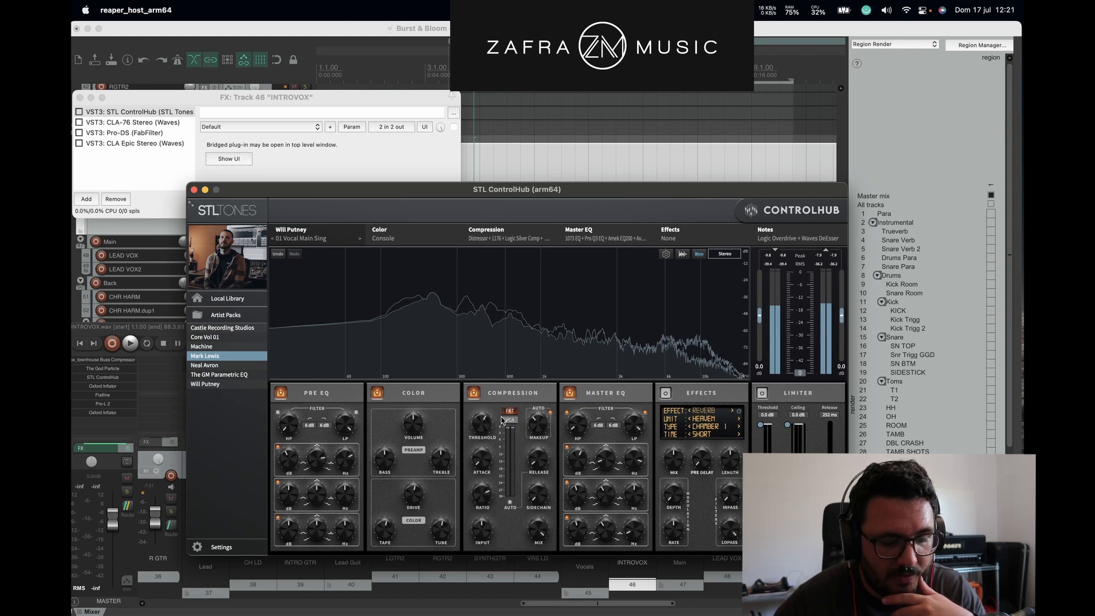
pyautogui.click(525, 28)
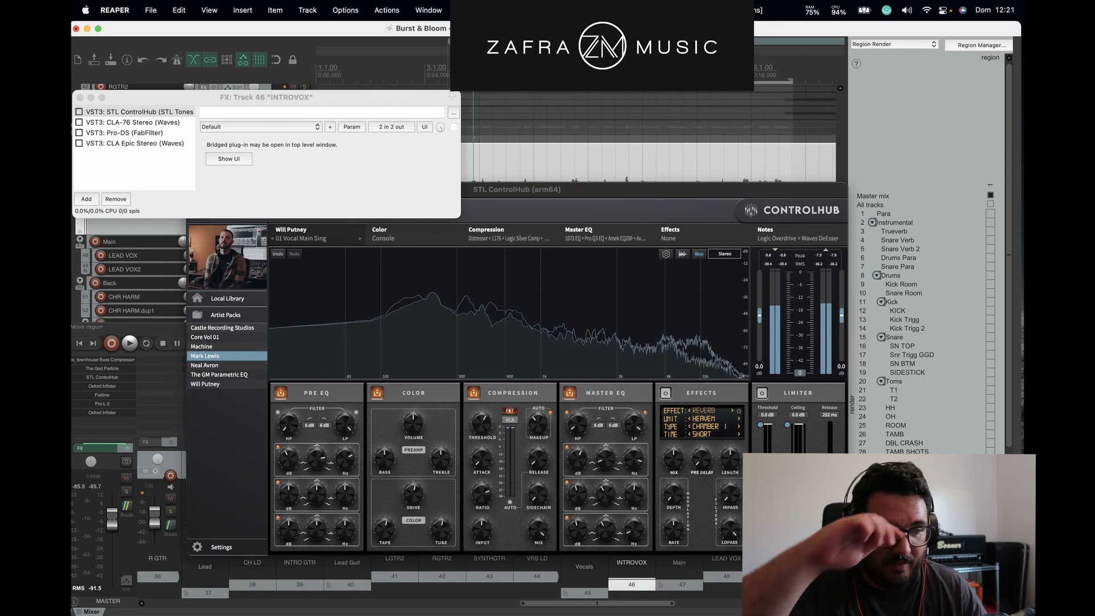
pyautogui.press('space')
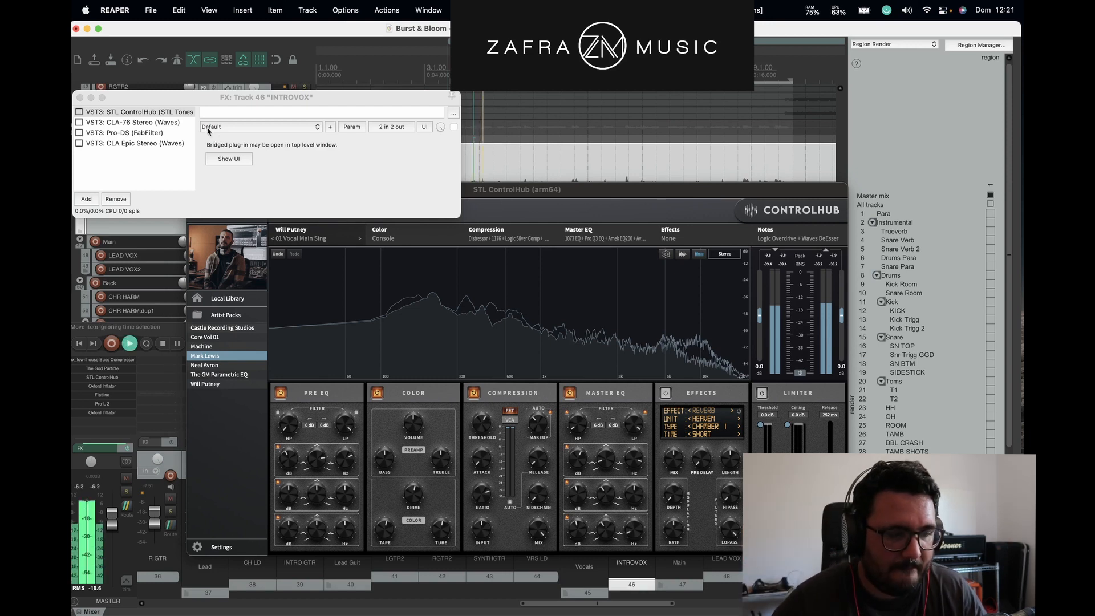
pyautogui.click(79, 112)
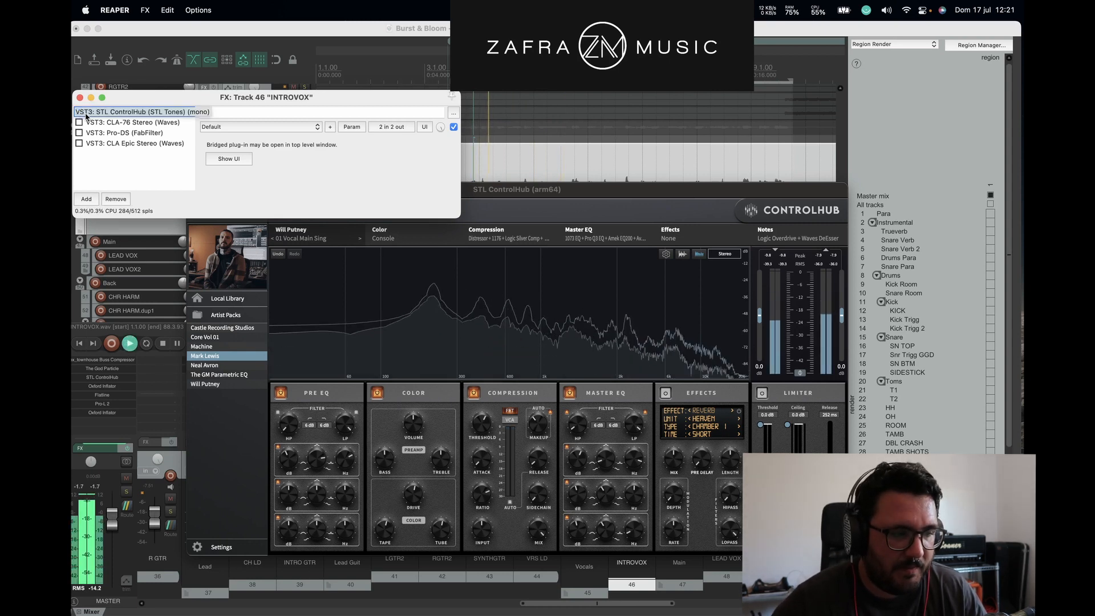
pyautogui.click(79, 113)
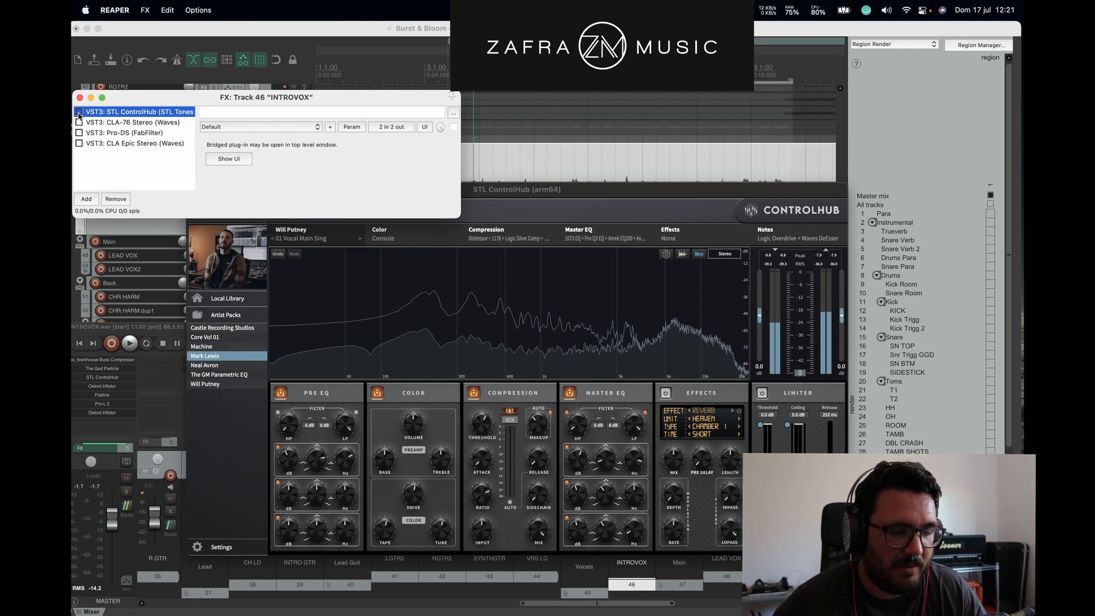
pyautogui.press('space')
pyautogui.click(78, 112)
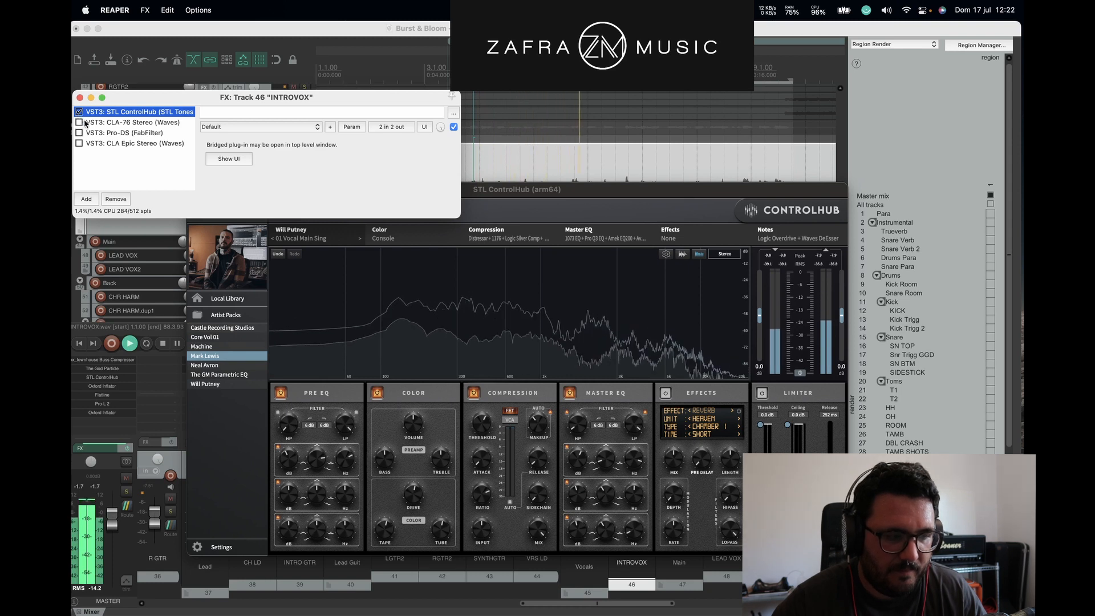
pyautogui.press('space')
# Step: Show the CLA-76 Stereo compressor on INTROVOX, enable it, and play the vocal through it
pyautogui.click(84, 123)
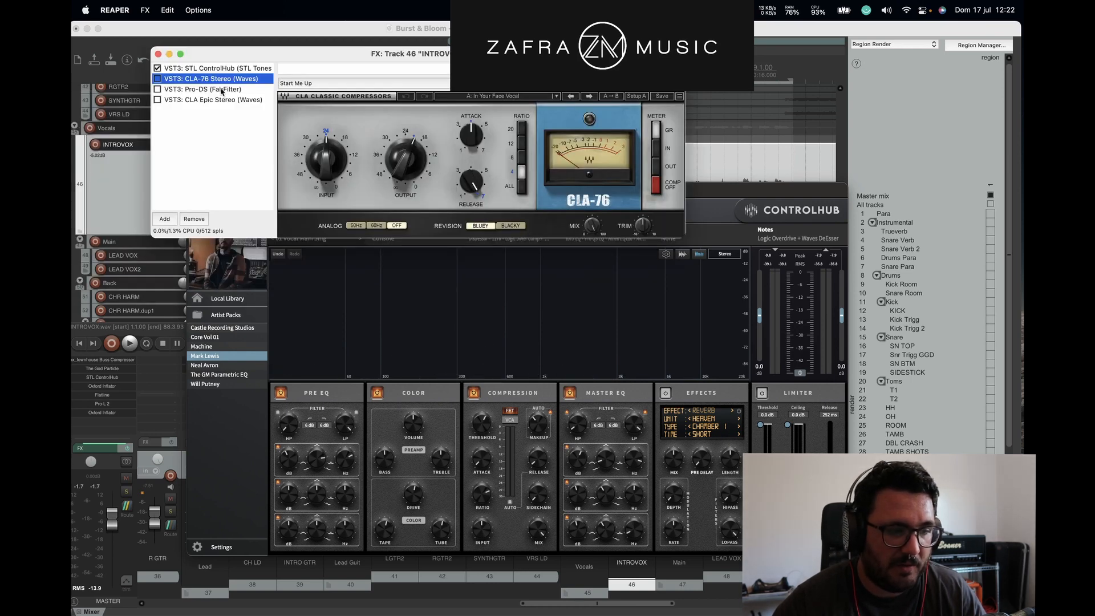
pyautogui.click(157, 79)
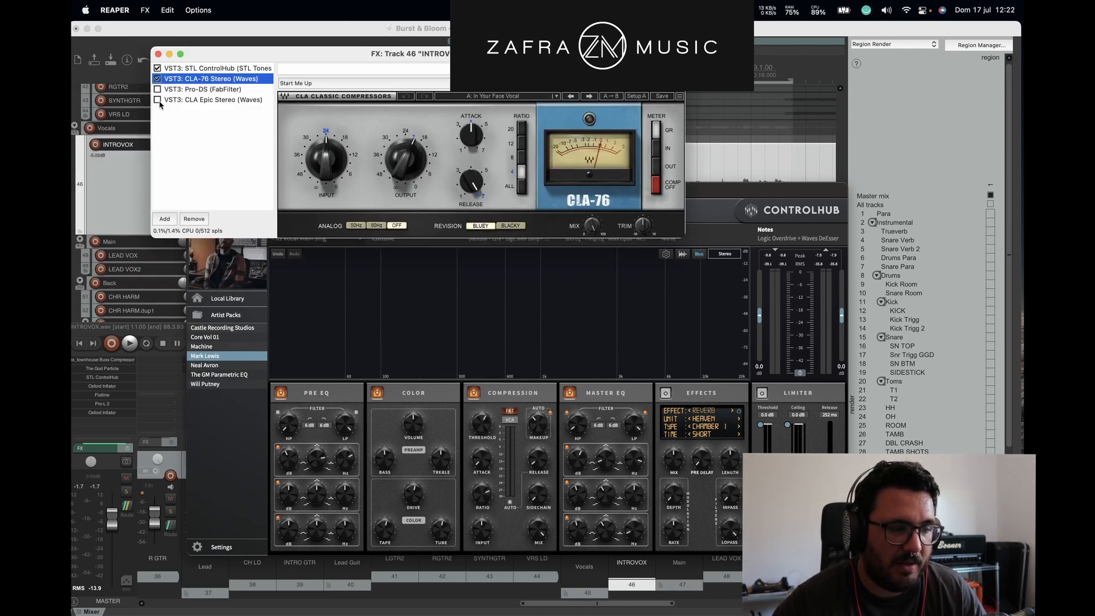
pyautogui.press('space')
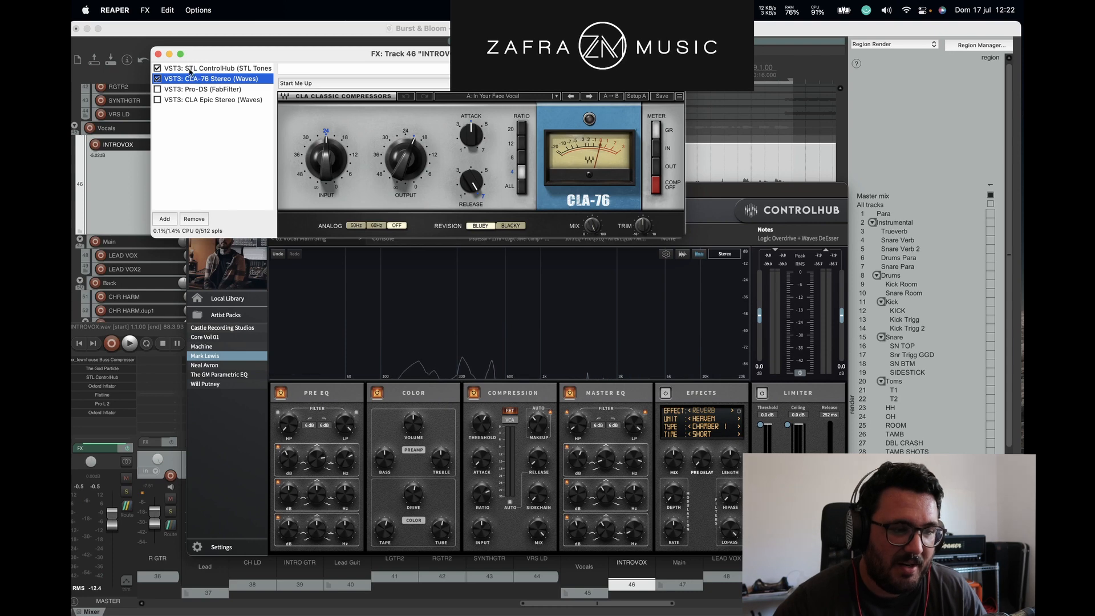
# Step: Enable the FabFilter Pro-DS on INTROVOX, watch its de-essing display during playback, and stop
pyautogui.click(158, 89)
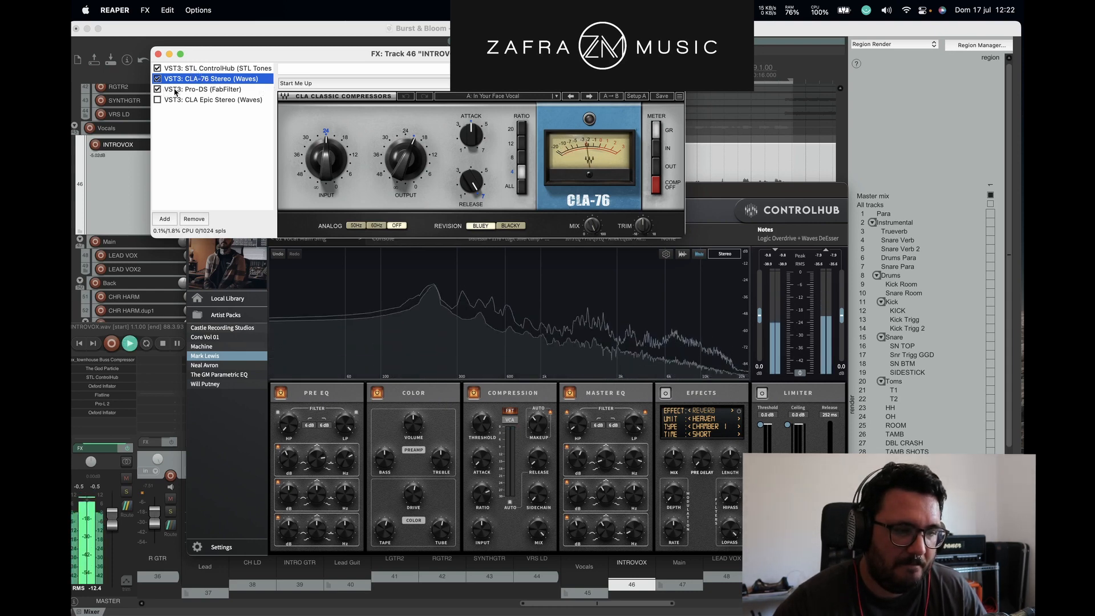
pyautogui.click(174, 89)
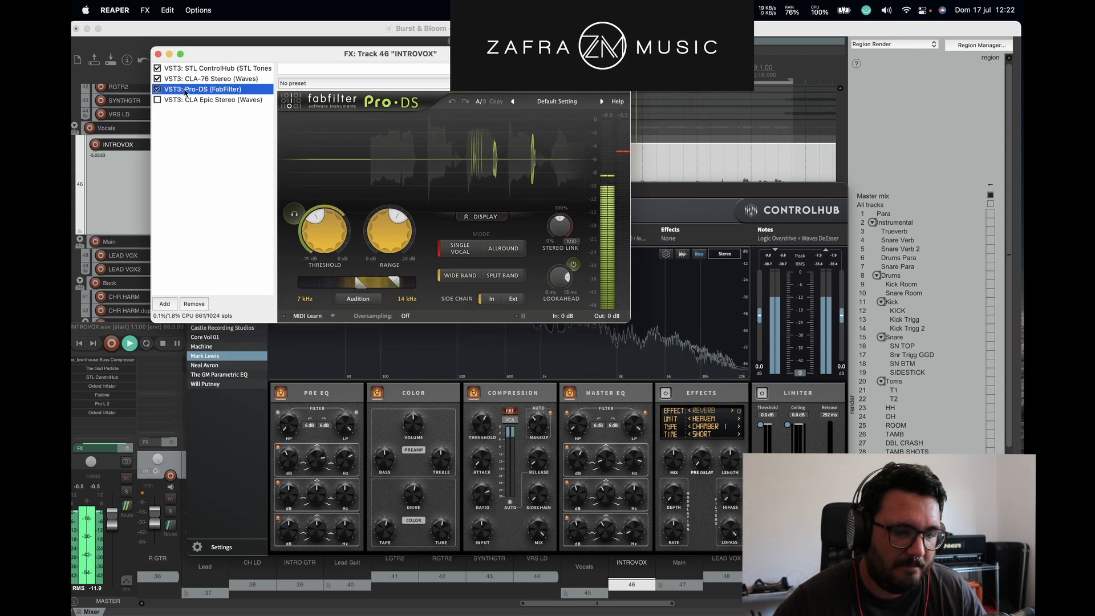
pyautogui.press('space')
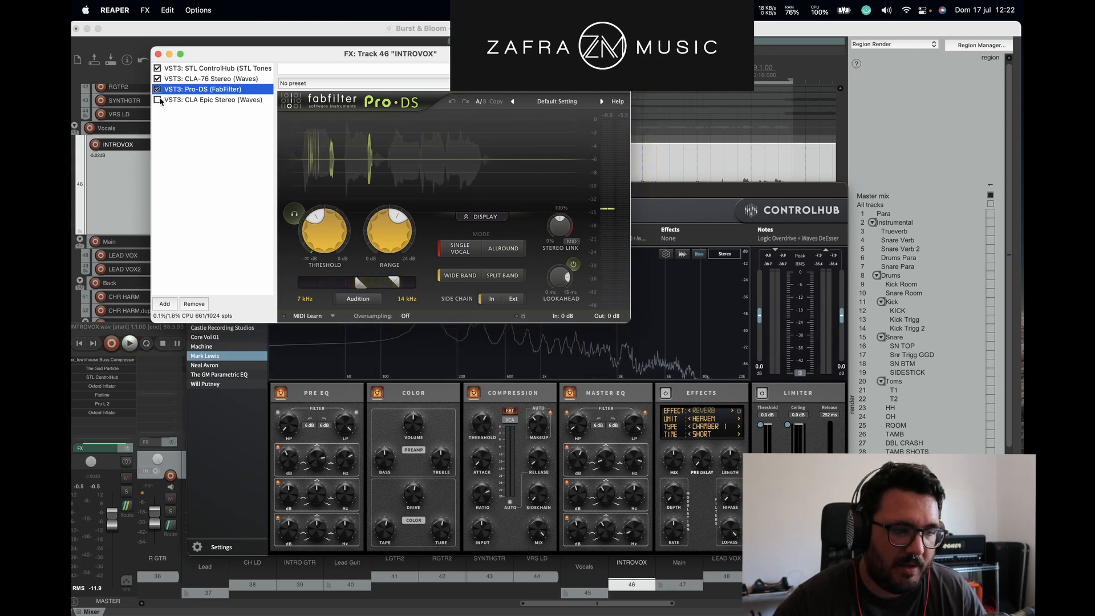
# Step: Enable CLA Epic Stereo on INTROVOX and bring up its delay, reverb and mix settings
pyautogui.click(160, 100)
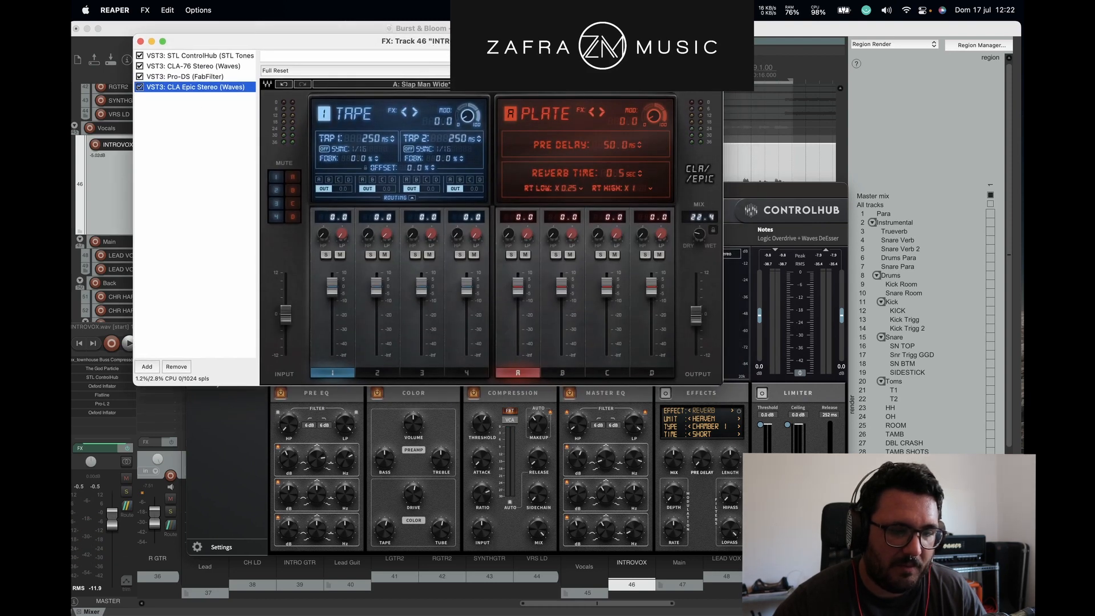
pyautogui.click(431, 86)
pyautogui.click(698, 238)
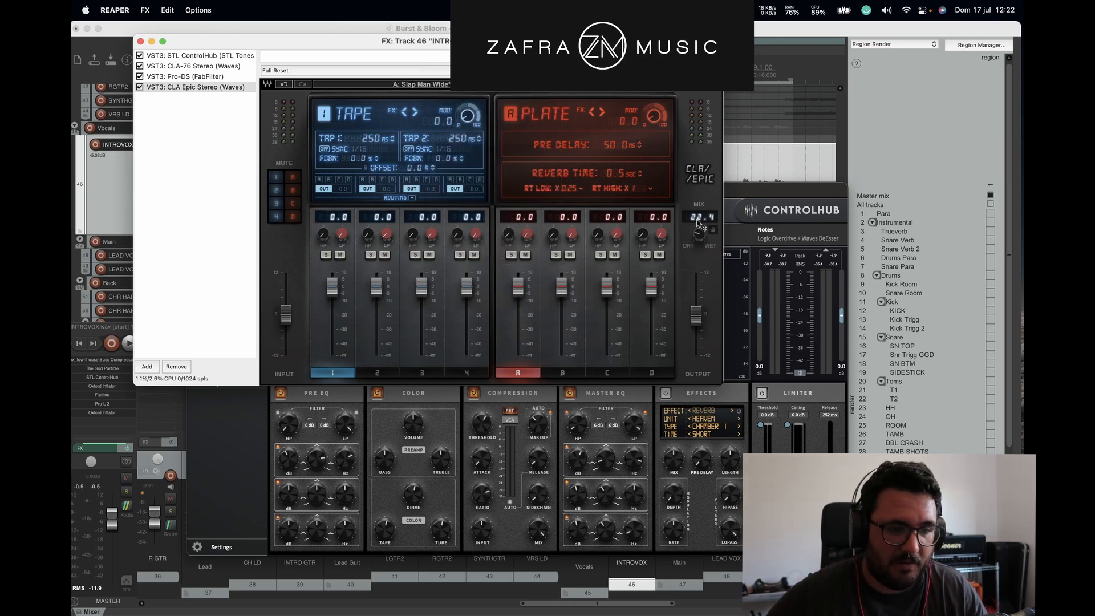
# Step: Play INTROVOX while setting CLA Epic's mix to about 21.9, and close the effects chain window
pyautogui.press('space')
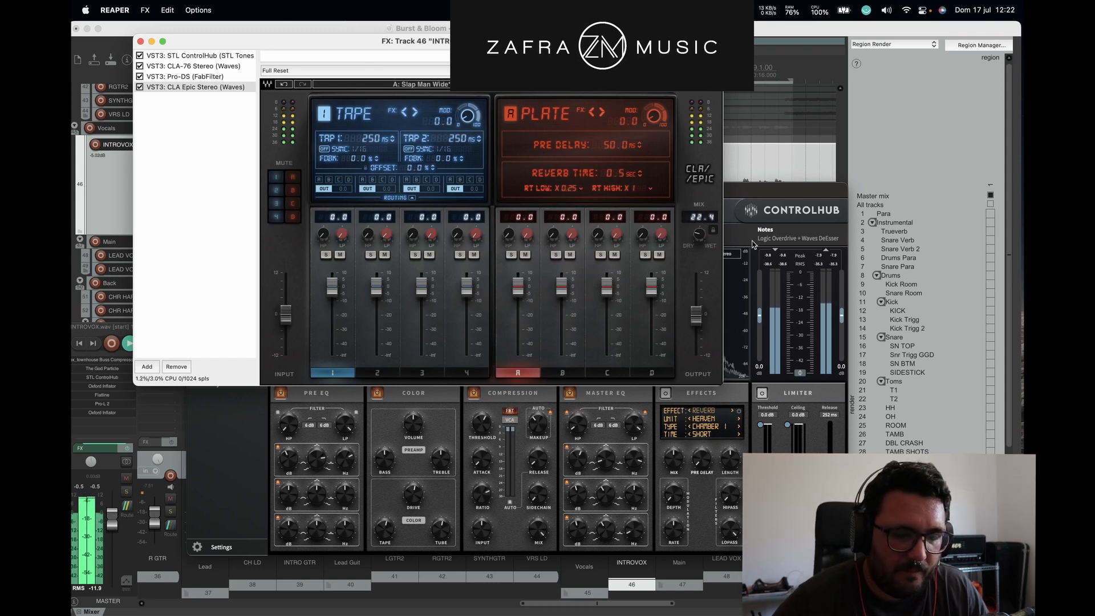
pyautogui.moveTo(700, 233); pyautogui.dragTo(699, 240)
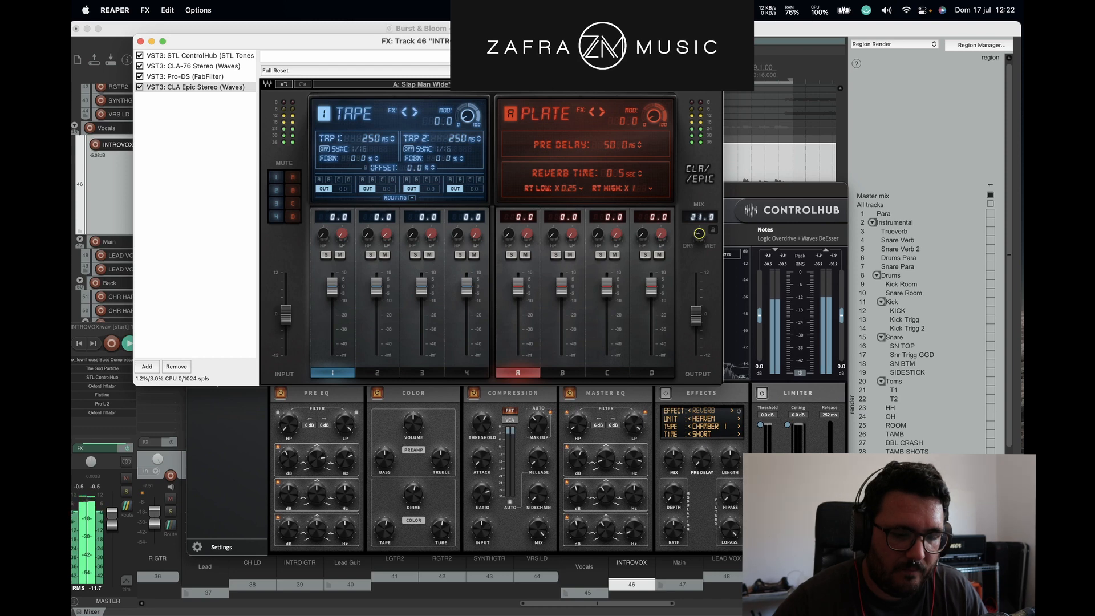
pyautogui.click(141, 41)
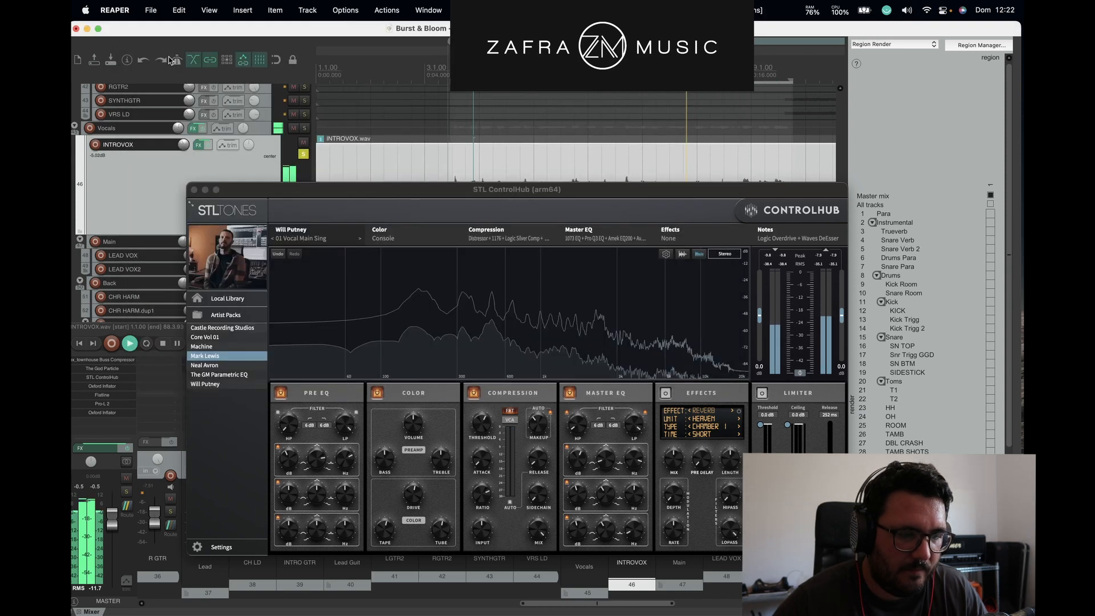
# Step: Unsolo INTROVOX, compare it in the full mix with its effects bypassed and enabled, and close the STL ControlHub window
pyautogui.click(303, 153)
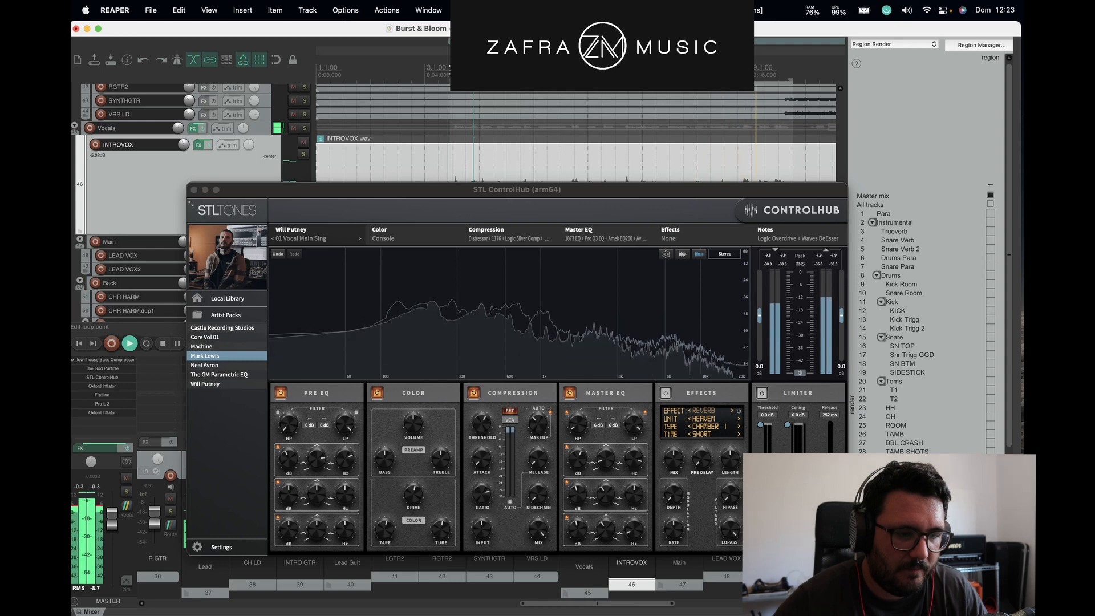
pyautogui.click(207, 145)
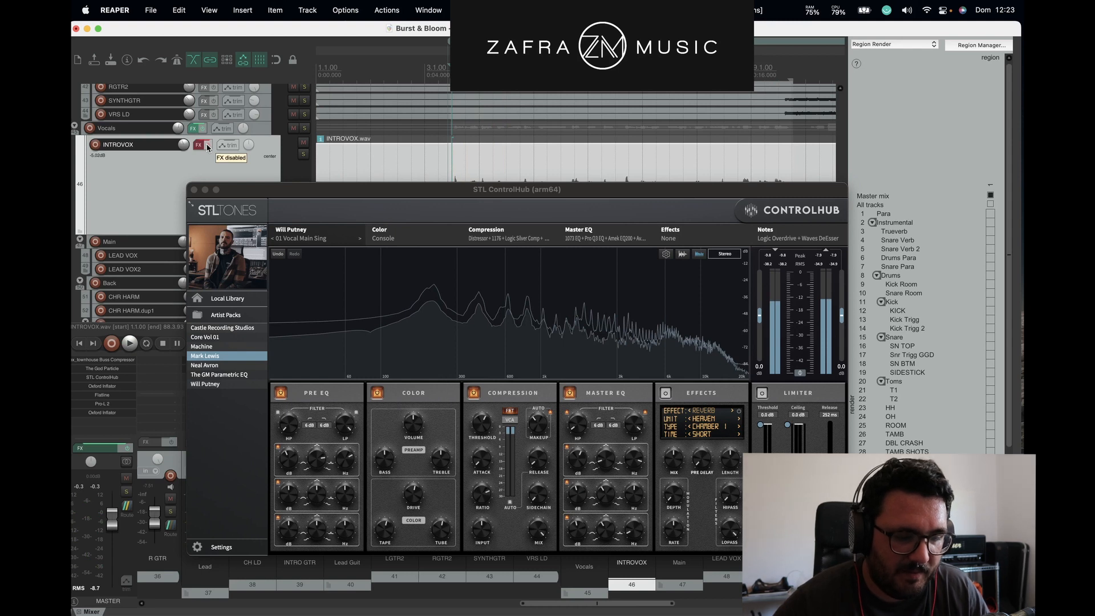
pyautogui.press('space')
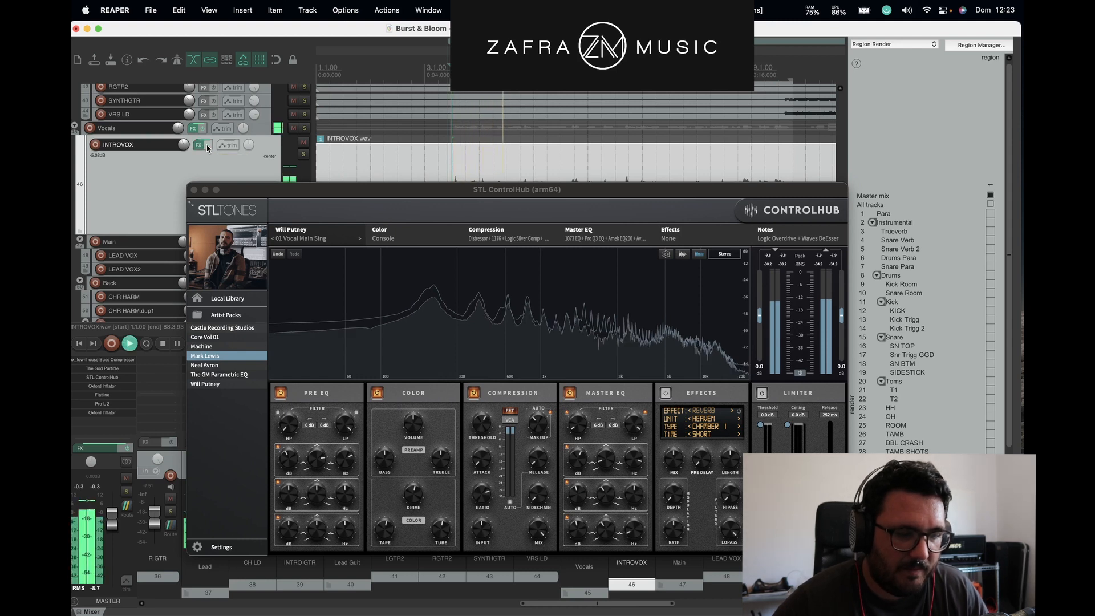
pyautogui.click(208, 148)
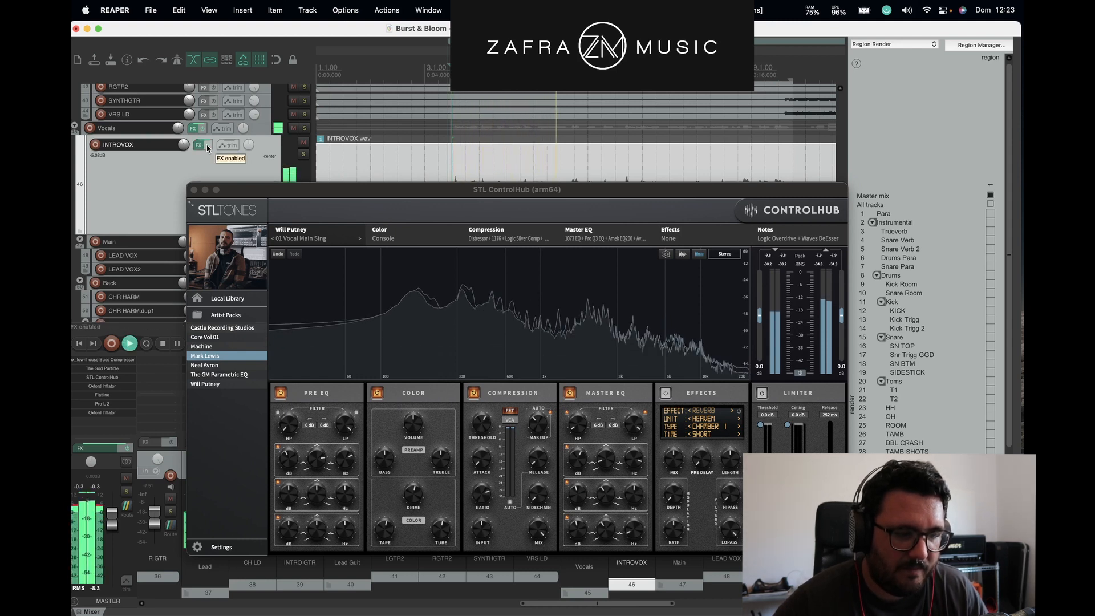
pyautogui.click(194, 189)
pyautogui.press('space')
# Step: Shrink the track heights, select LEAD VOX and bring up the STL ControlHub in its effects chain
pyautogui.scroll(-5, 610, 197)
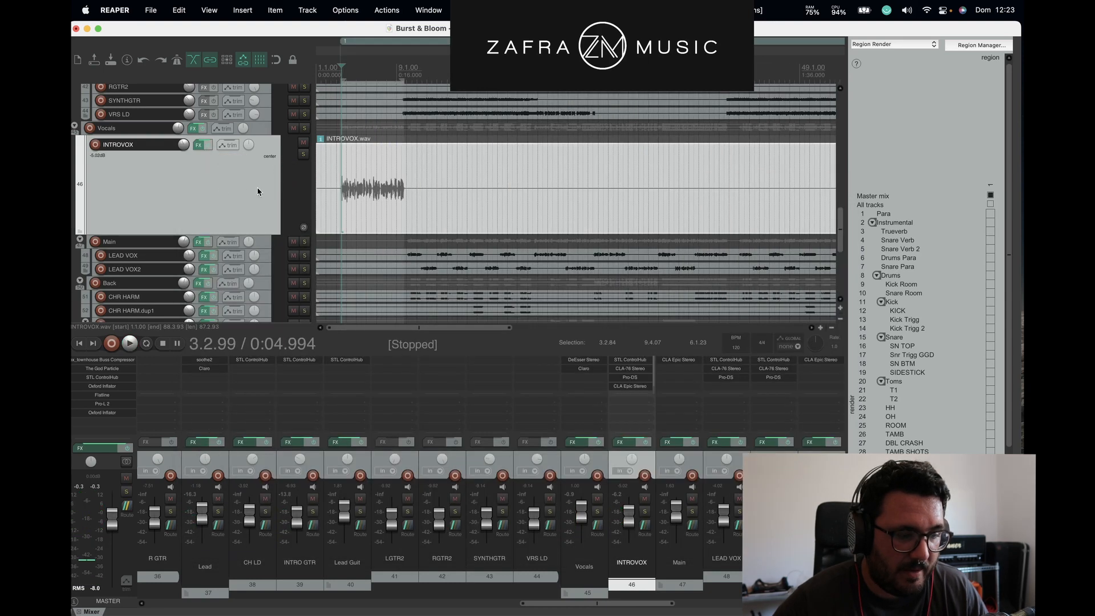
pyautogui.scroll(5, 259, 191)
pyautogui.scroll(-8, 273, 192)
pyautogui.moveTo(267, 190); pyautogui.dragTo(273, 99)
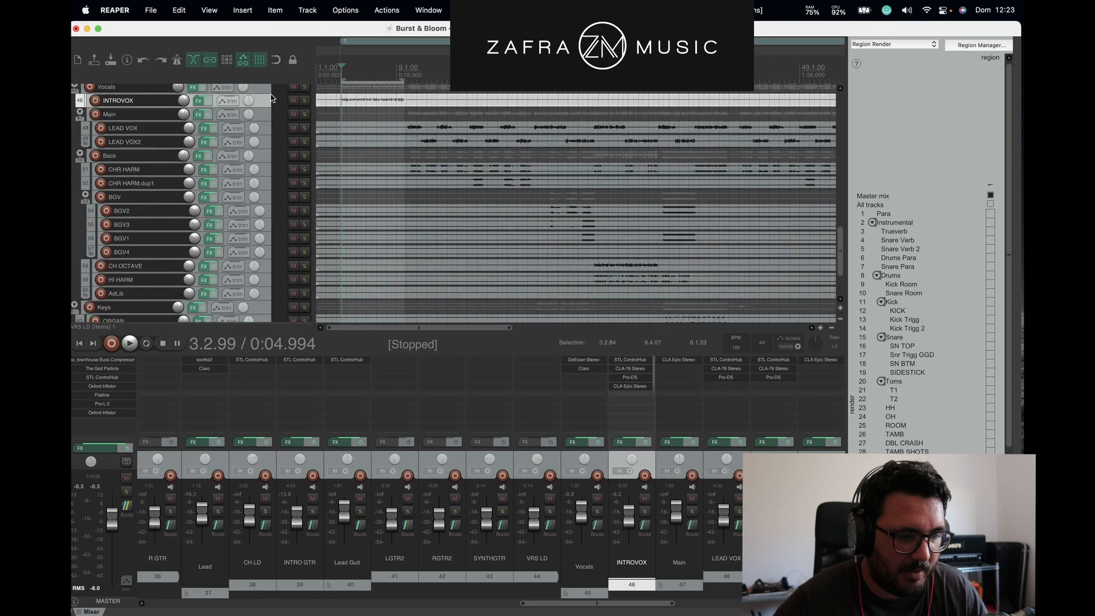
pyautogui.click(269, 127)
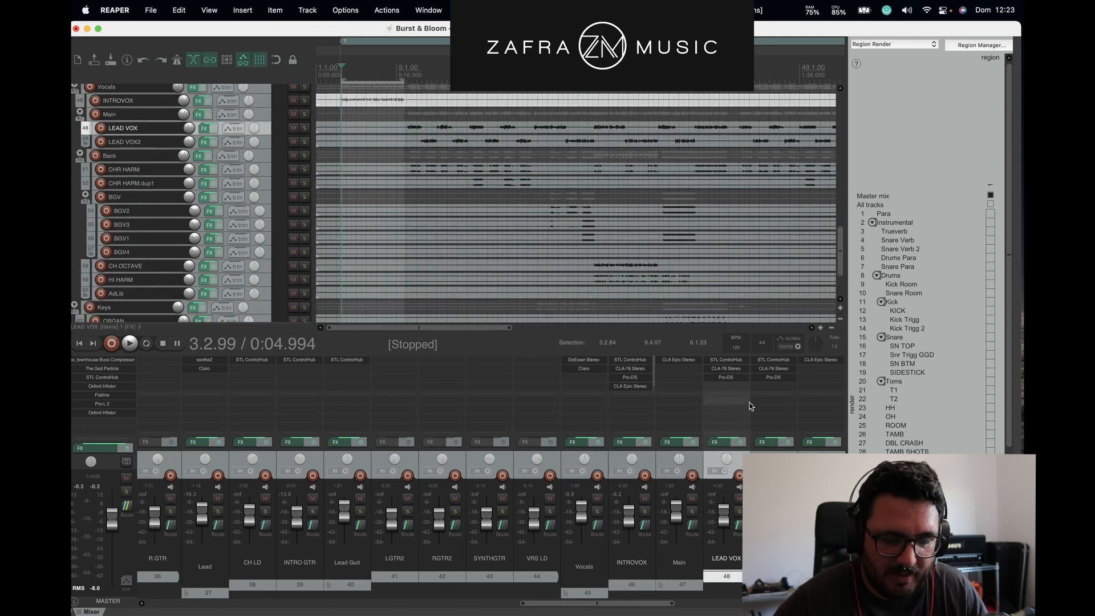
pyautogui.hscroll(5, 770, 417)
pyautogui.hscroll(-3, 773, 513)
pyautogui.click(770, 603)
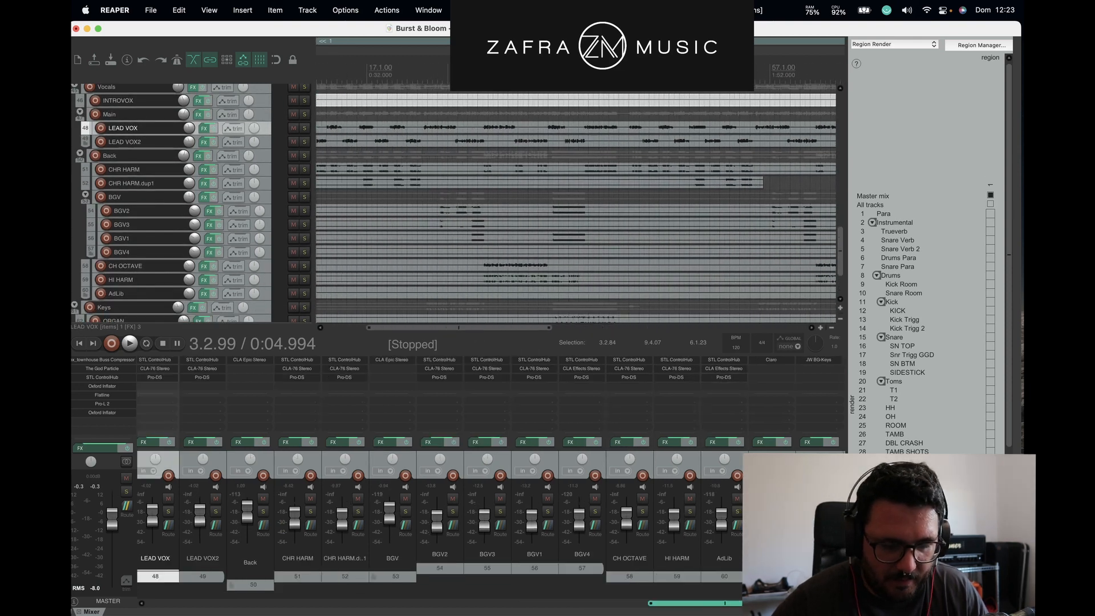
pyautogui.moveTo(780, 602); pyautogui.dragTo(742, 602)
pyautogui.hscroll(-1, 334, 566)
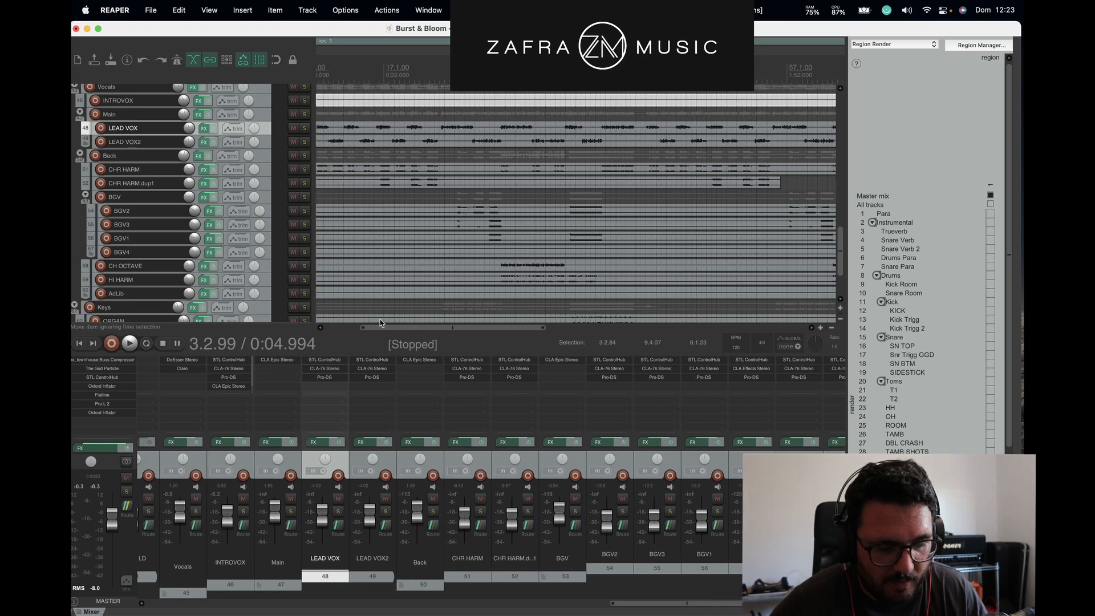
pyautogui.click(314, 361)
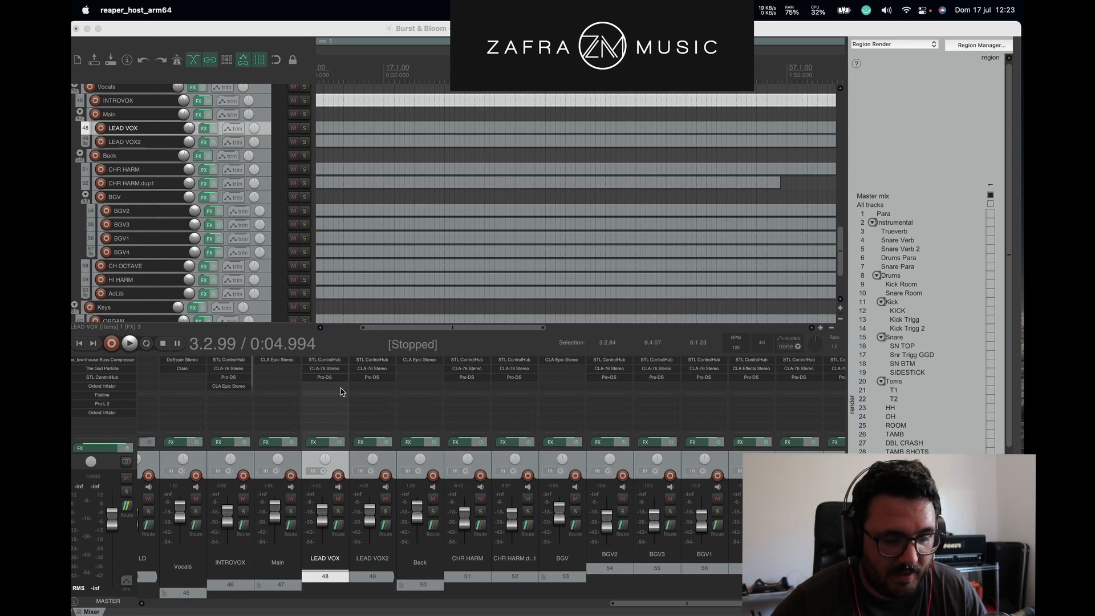
# Step: Show the CLA Epic Stereo on the Main and Back vocal buses, closing each plug-in window after viewing it
pyautogui.click(280, 585)
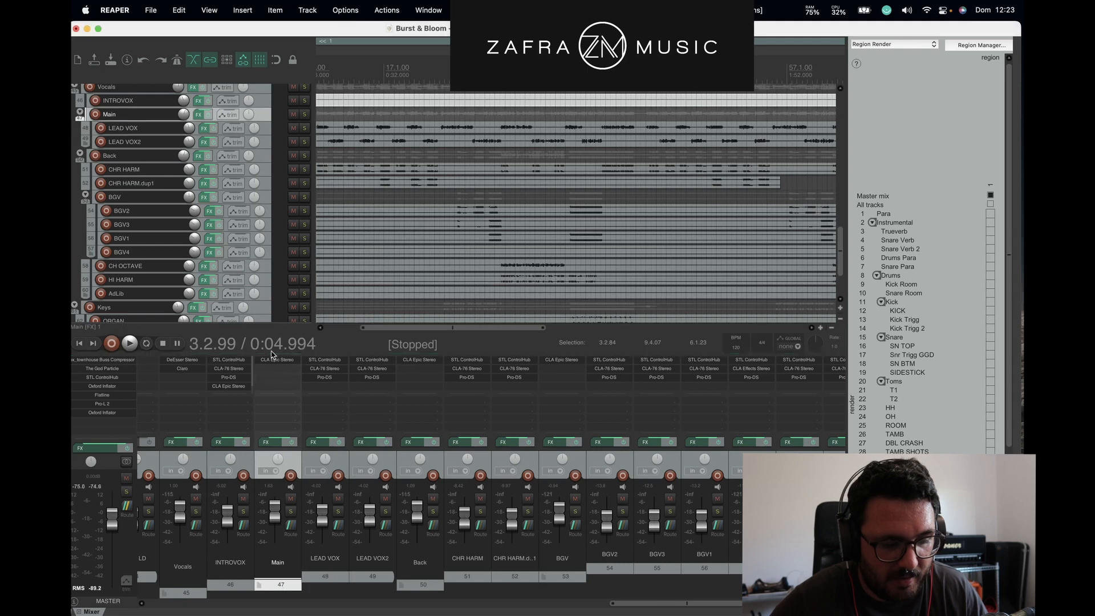
pyautogui.click(277, 360)
pyautogui.click(93, 46)
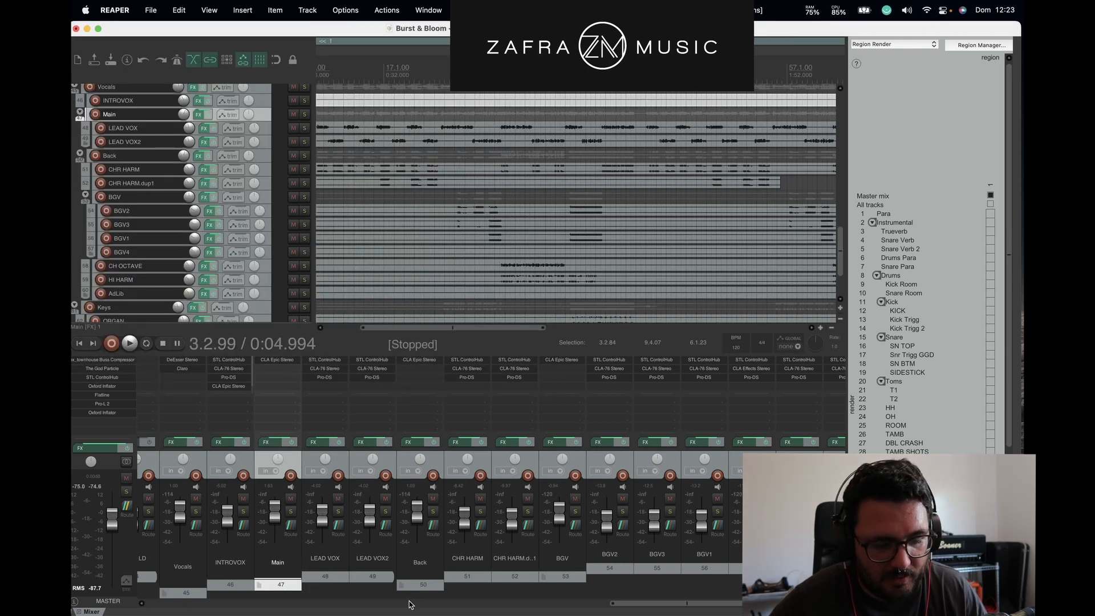
pyautogui.click(420, 360)
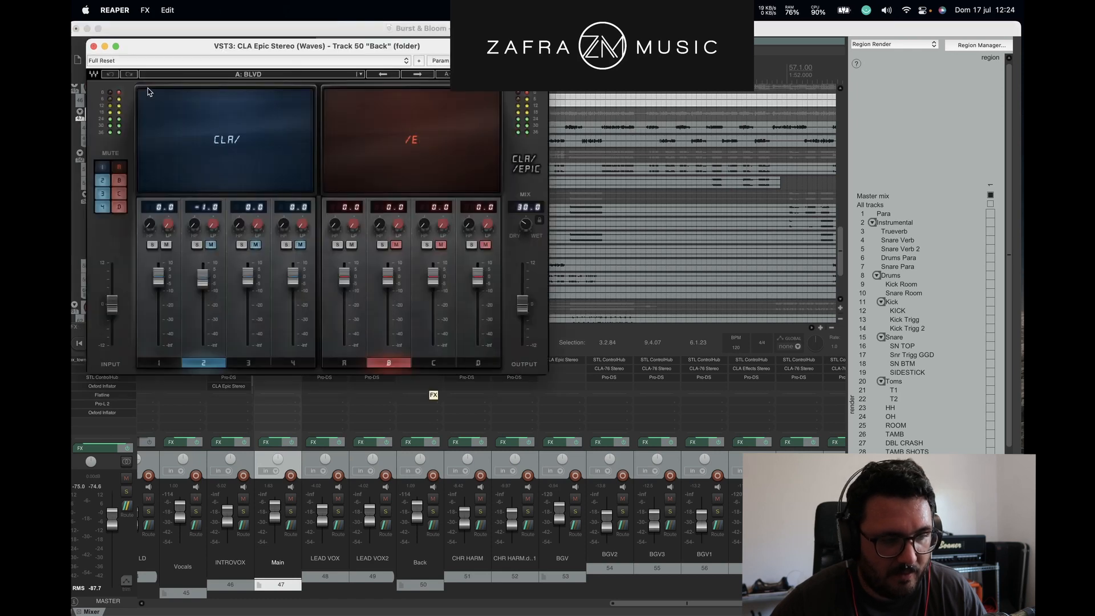
pyautogui.click(93, 47)
pyautogui.hscroll(6, 661, 583)
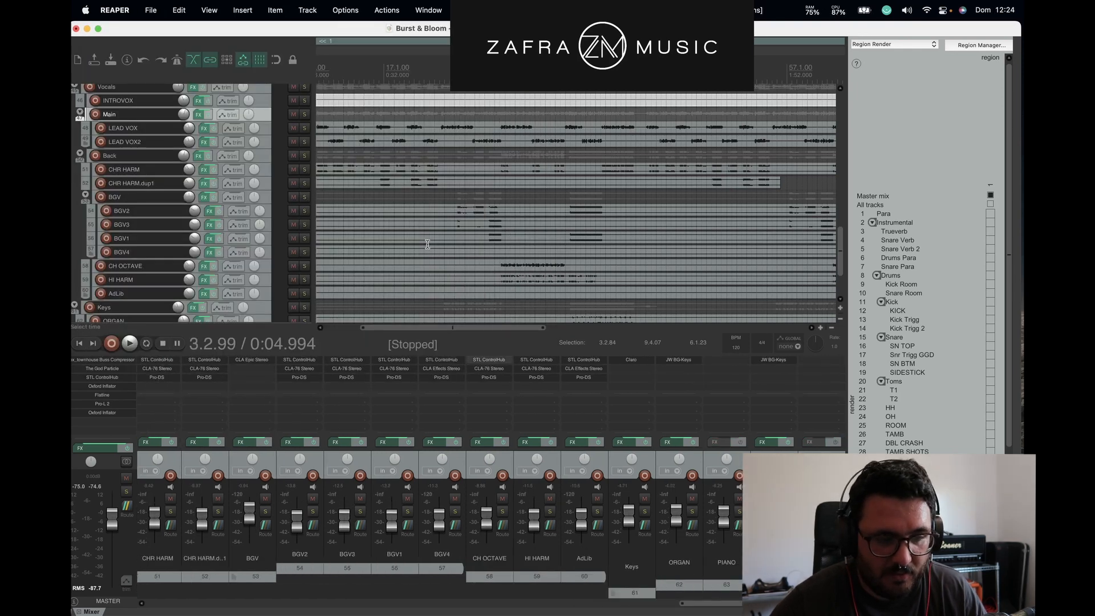
# Step: View LEAD VOX's STL ControlHub while the mix plays, and close the plug-in and its effects chain
pyautogui.click(203, 128)
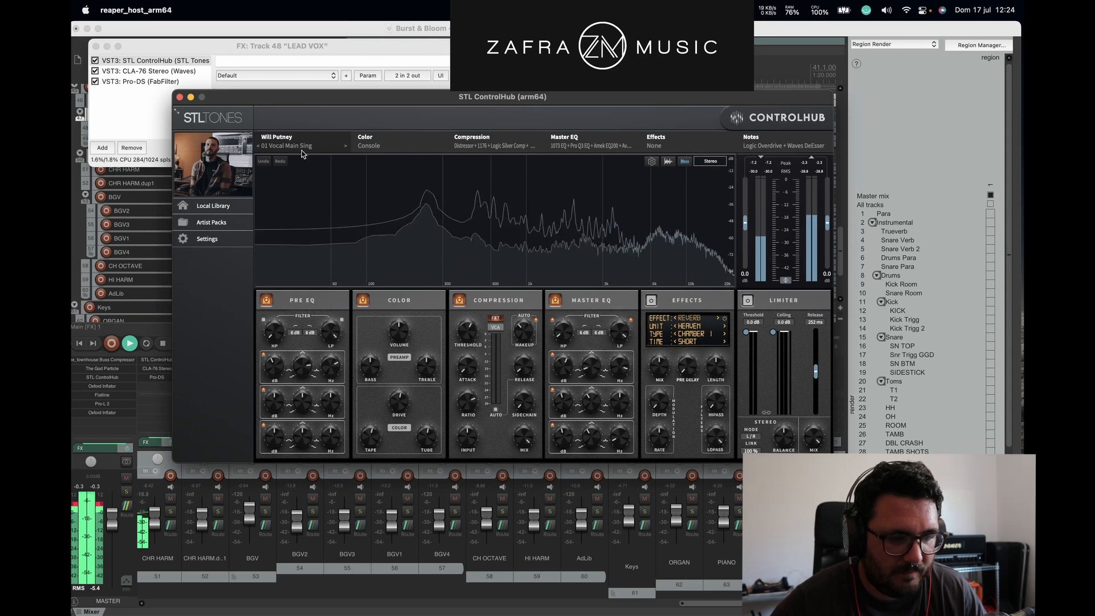
pyautogui.click(179, 97)
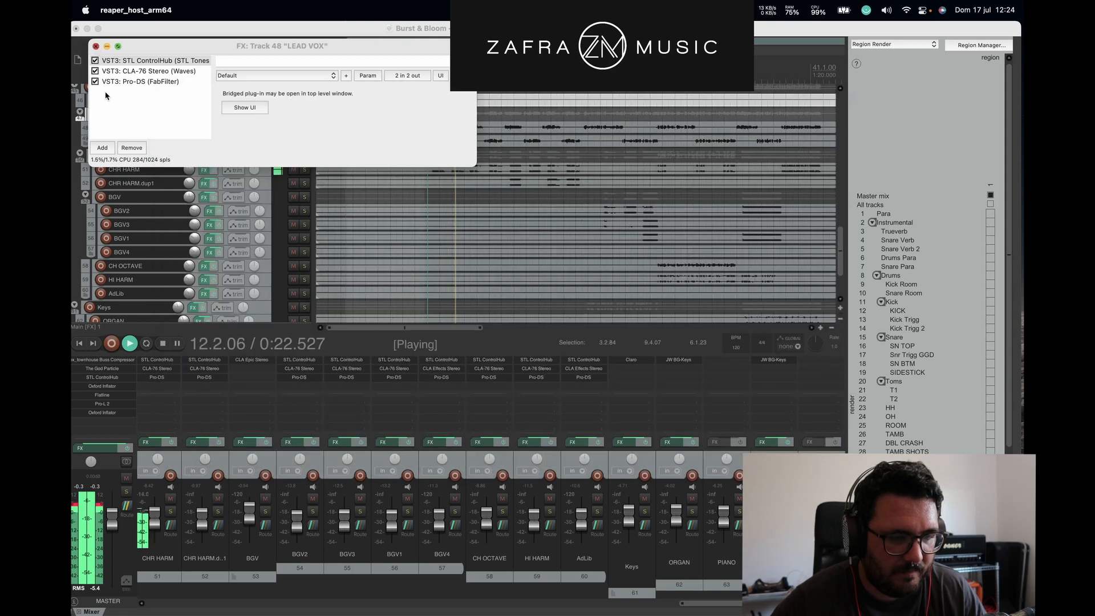
pyautogui.click(96, 46)
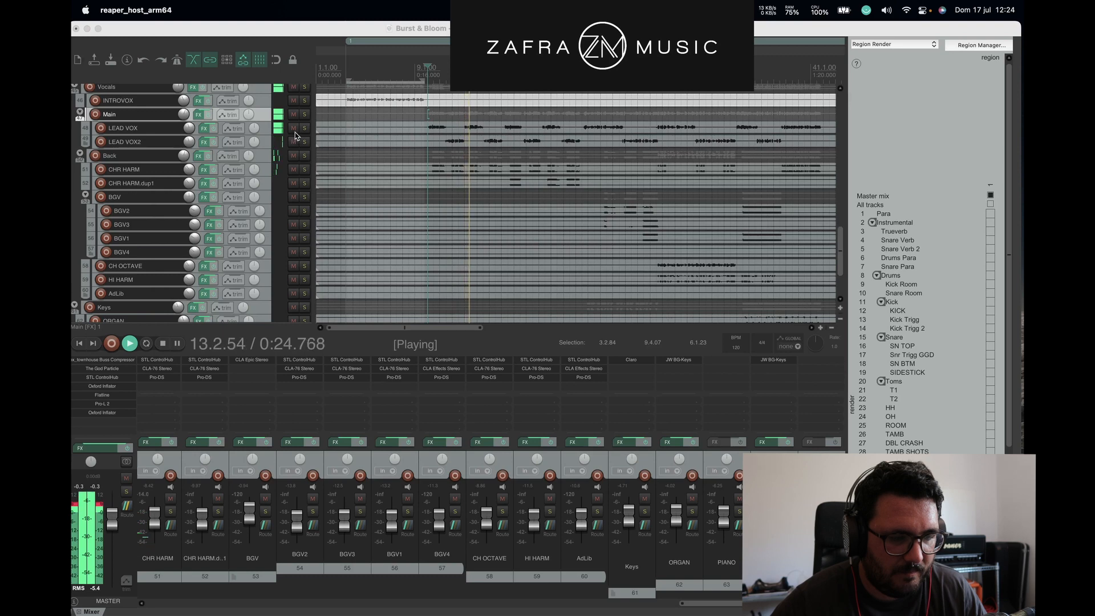
# Step: Solo the Main vocals, compare Main, LEAD VOX and LEAD VOX2 with effects bypassed and enabled, and unsolo before stopping playback
pyautogui.click(305, 114)
pyautogui.click(209, 114)
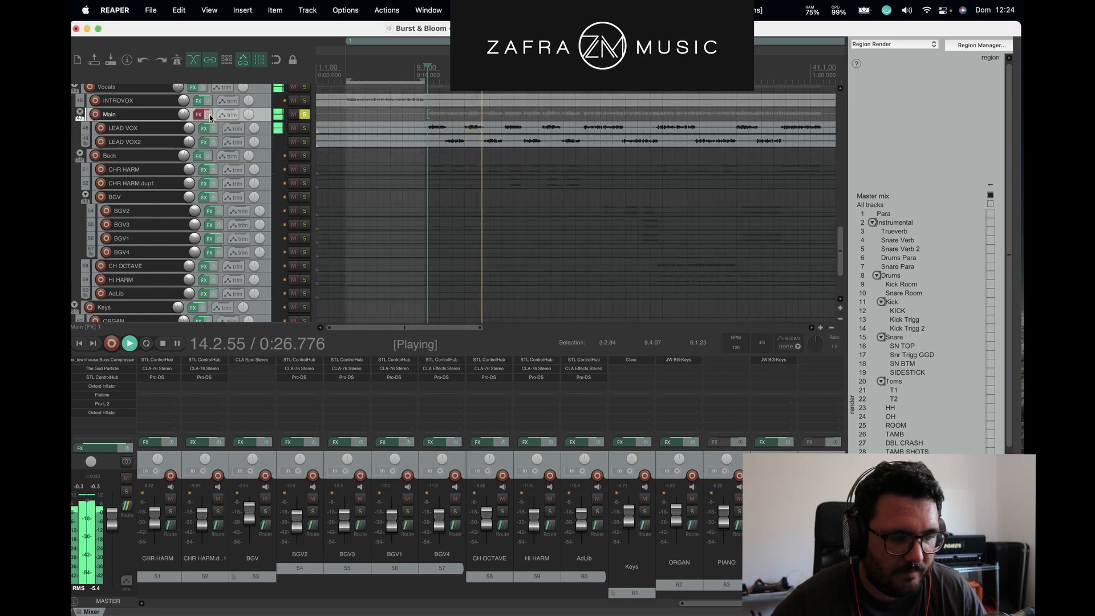
pyautogui.click(213, 128)
pyautogui.click(216, 142)
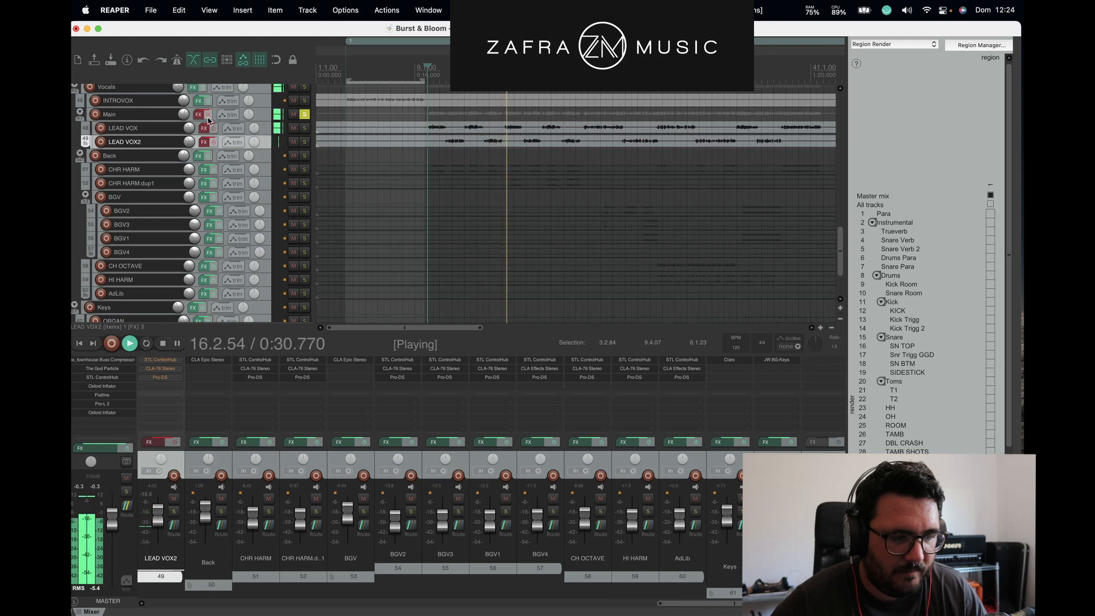
pyautogui.click(209, 115)
pyautogui.click(213, 127)
pyautogui.click(215, 142)
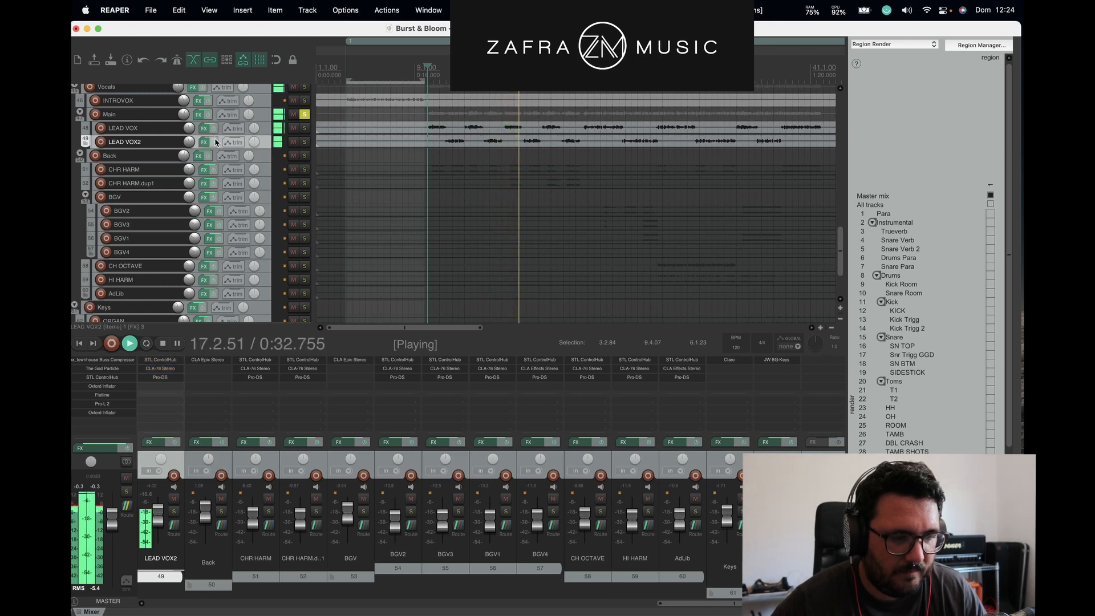
pyautogui.click(304, 115)
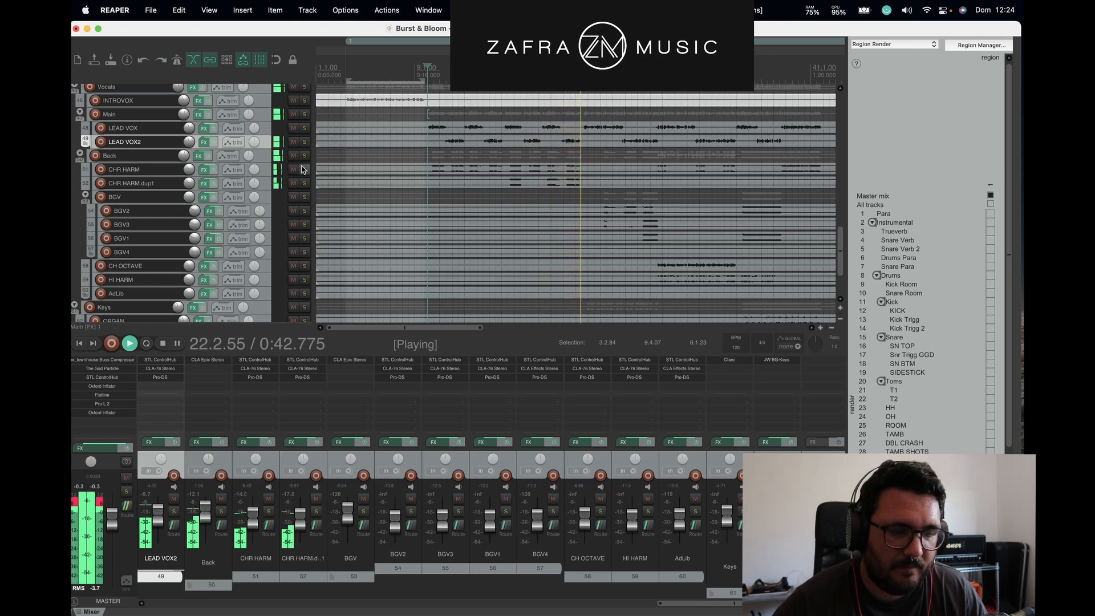
pyautogui.press('space')
# Step: Open the STL ControlHub reverb on Snare Verb, solo the track and play it with the plug-in in view
pyautogui.scroll(15, 307, 168)
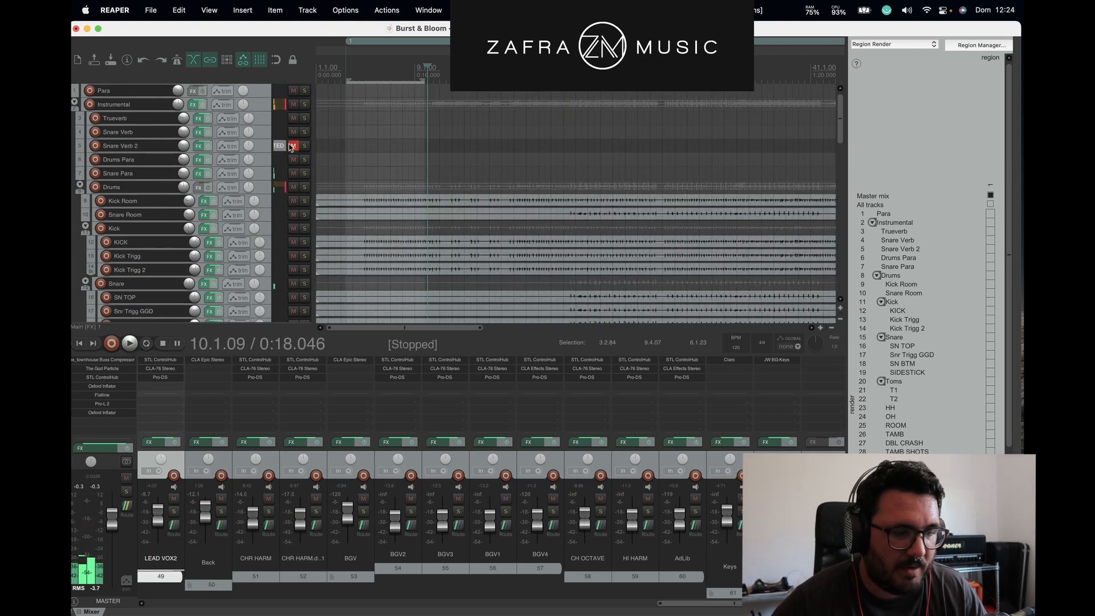
pyautogui.click(265, 124)
pyautogui.click(256, 133)
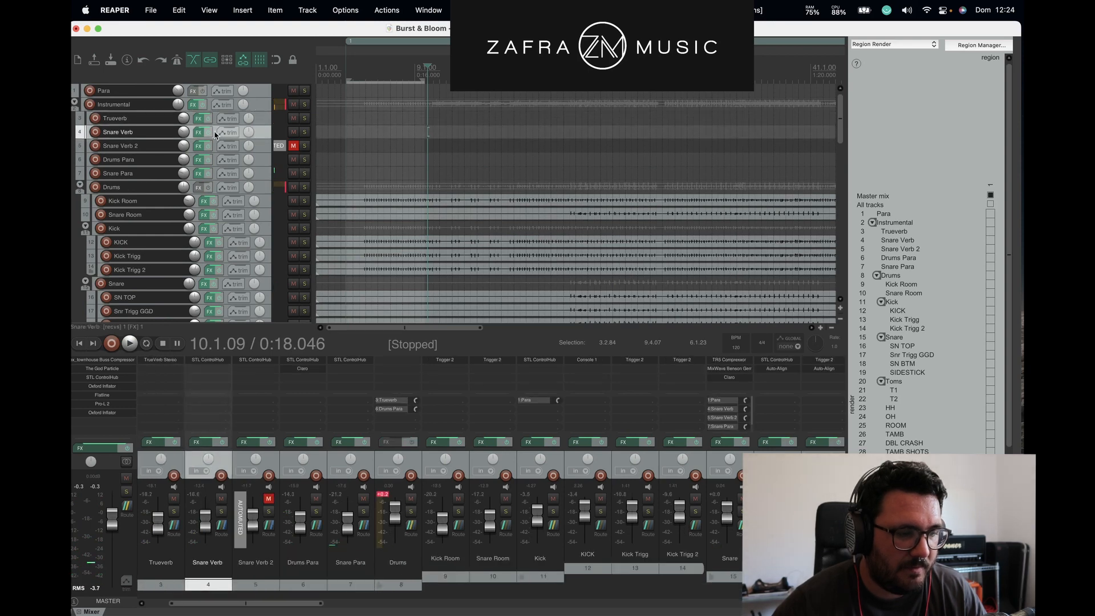
pyautogui.click(199, 132)
pyautogui.moveTo(295, 255); pyautogui.dragTo(420, 89)
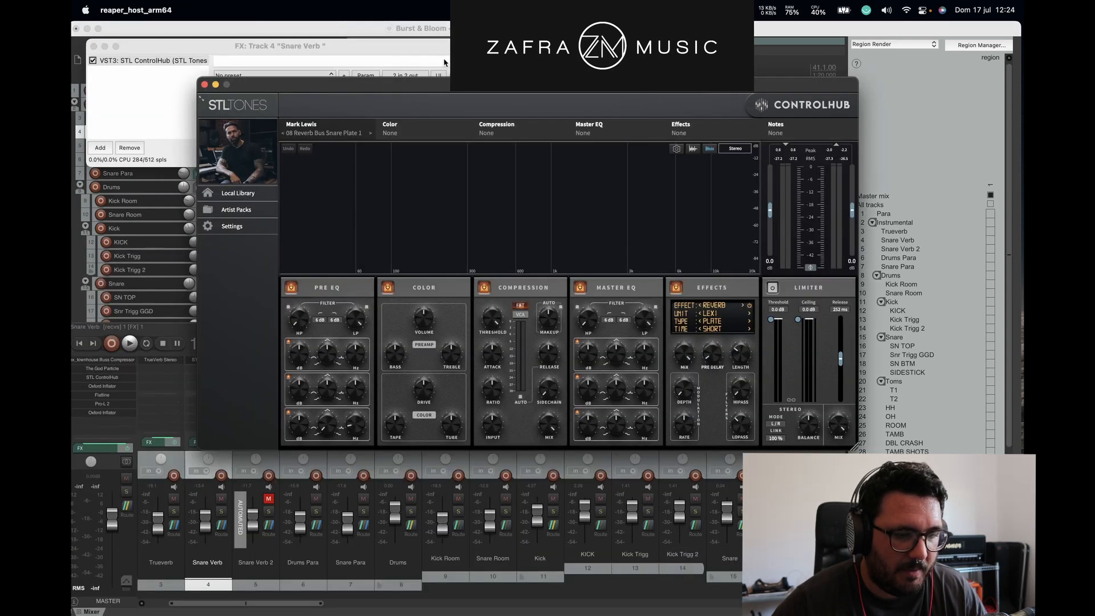
pyautogui.click(406, 49)
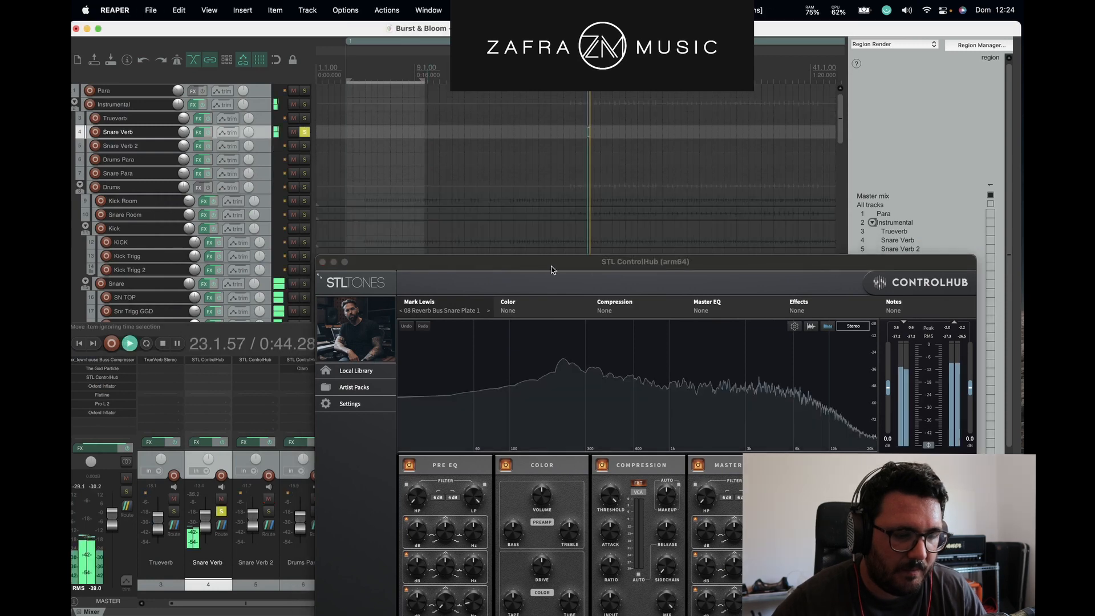
pyautogui.moveTo(550, 258); pyautogui.dragTo(524, 123)
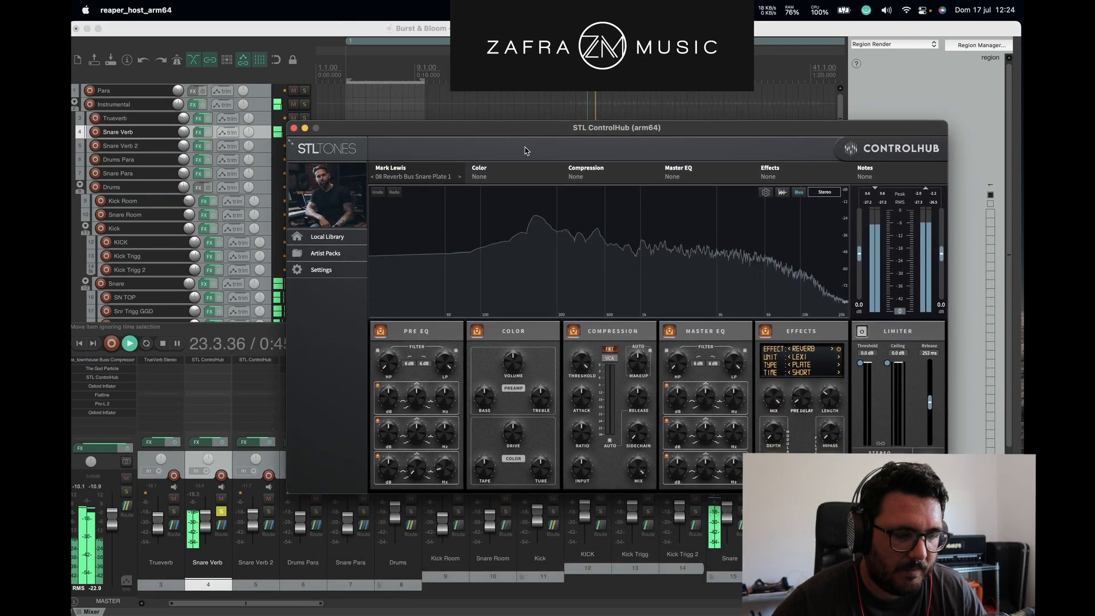
# Step: Compare Snare Verb with its effects bypassed and enabled during playback, stop, and close the STL ControlHub window
pyautogui.click(208, 132)
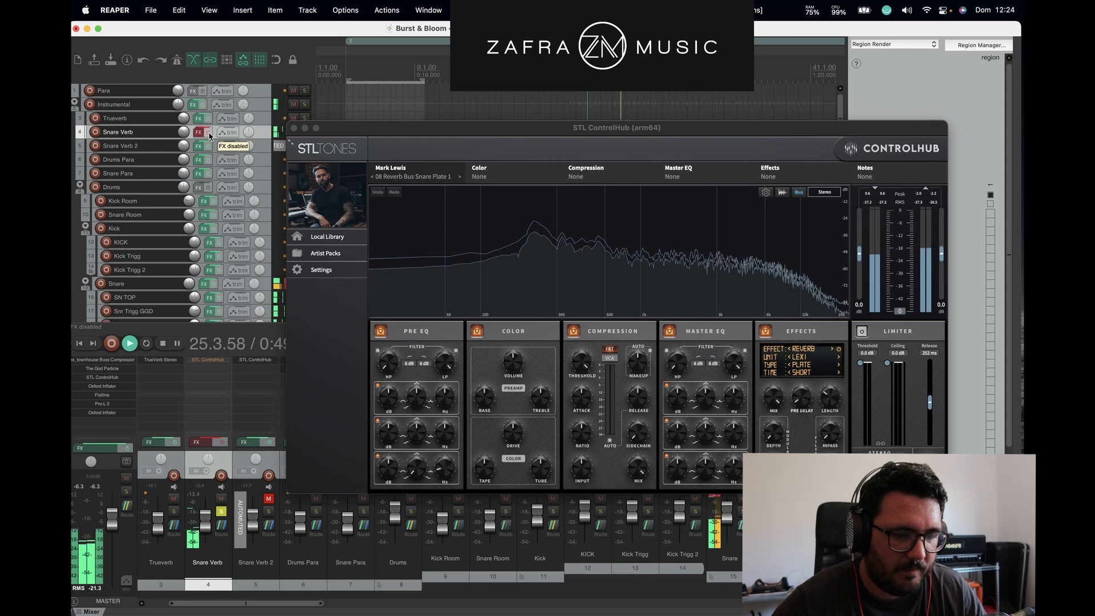
pyautogui.click(208, 132)
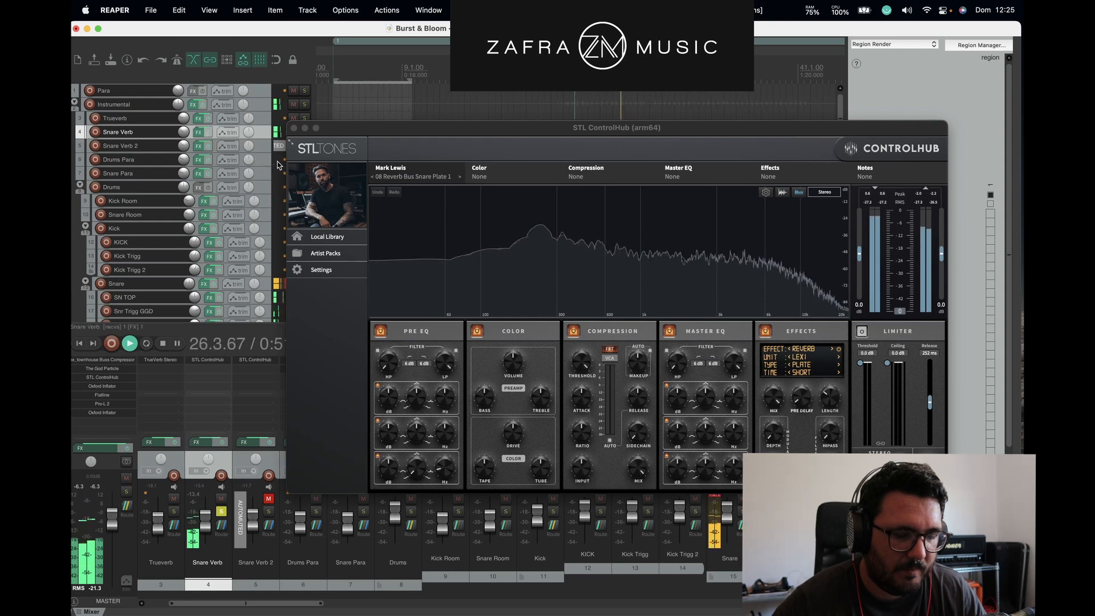
pyautogui.press('space')
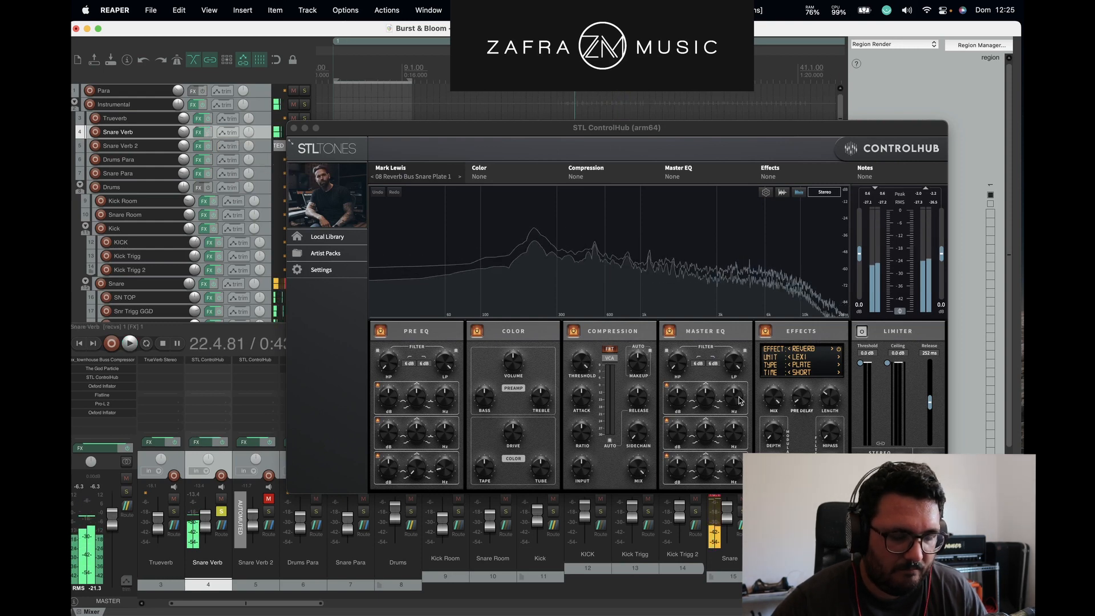
pyautogui.click(294, 128)
# Step: Solo only Drums Para, and view the STL ControlHub reverb on Snare Verb 2 before closing its effects chain
pyautogui.keyDown('alt'); pyautogui.keyDown('super'); pyautogui.click(306, 160); pyautogui.keyUp('super'); pyautogui.keyUp('alt')
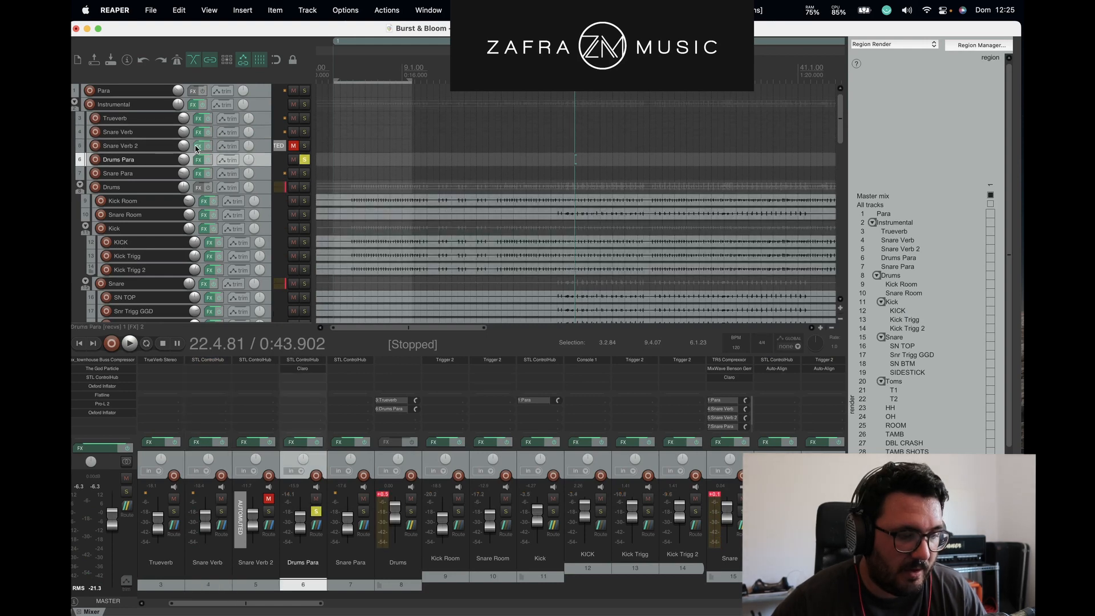
pyautogui.click(198, 146)
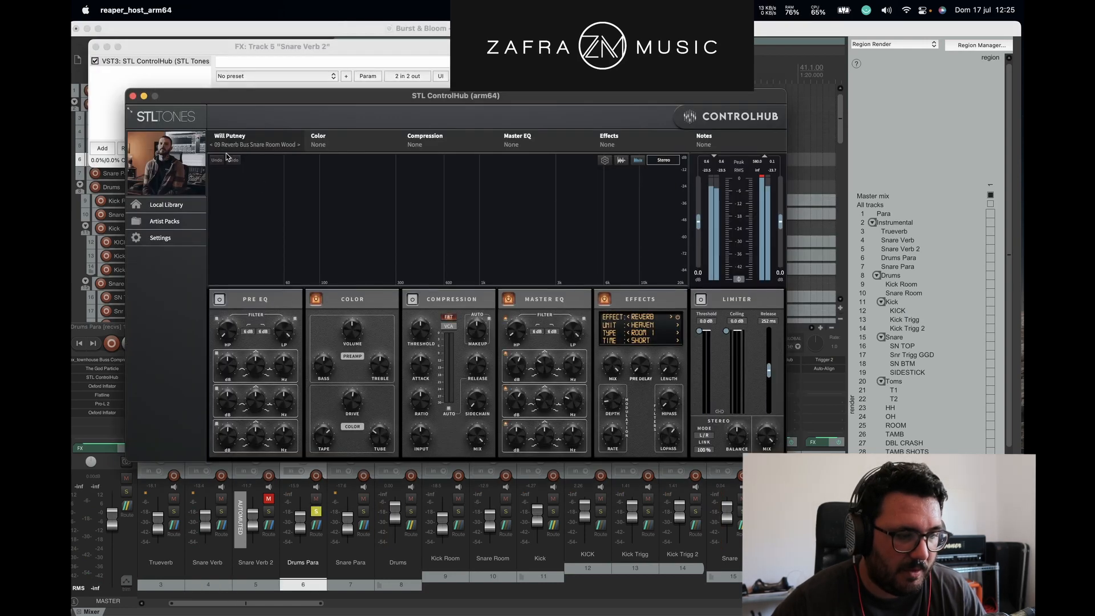
pyautogui.click(132, 97)
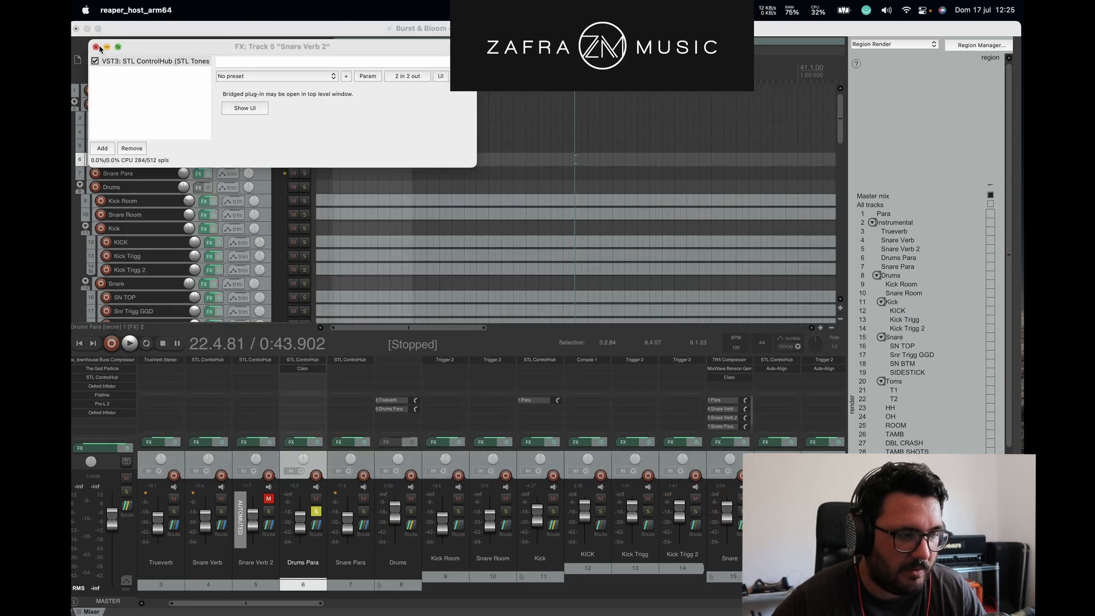
pyautogui.press('Escape')
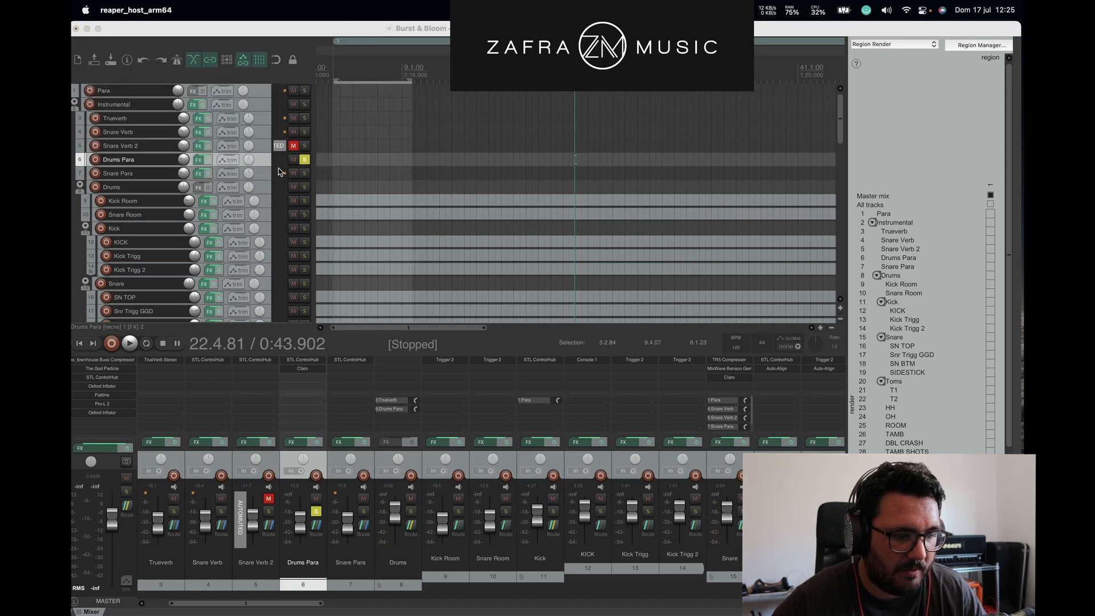
# Step: Open the STL ControlHub on Drums Para and close the effects chain window, keeping the plug-in on screen
pyautogui.click(197, 160)
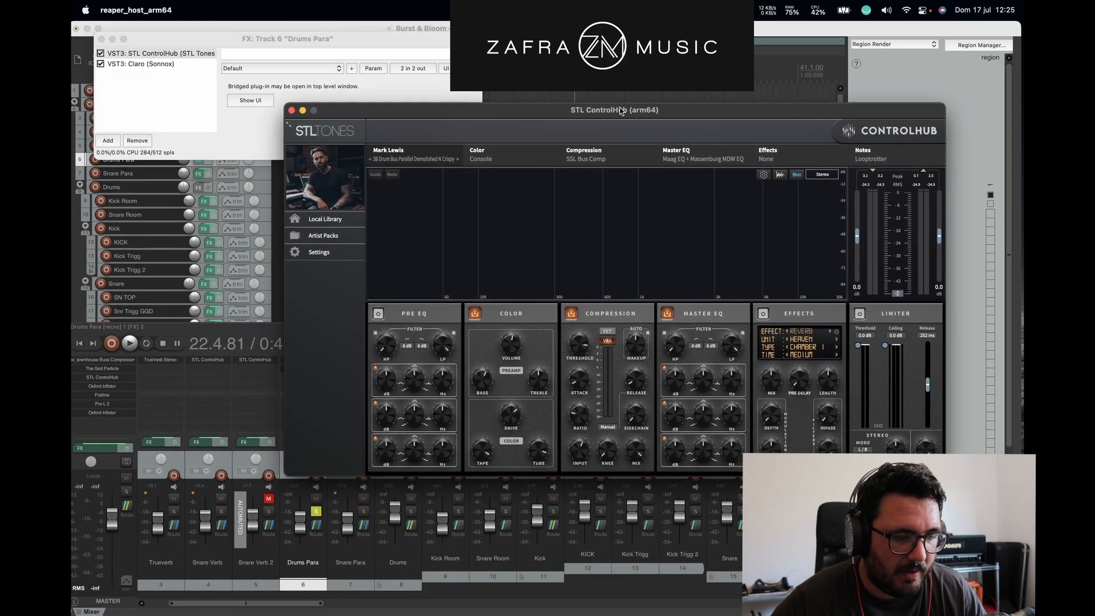
pyautogui.click(100, 40)
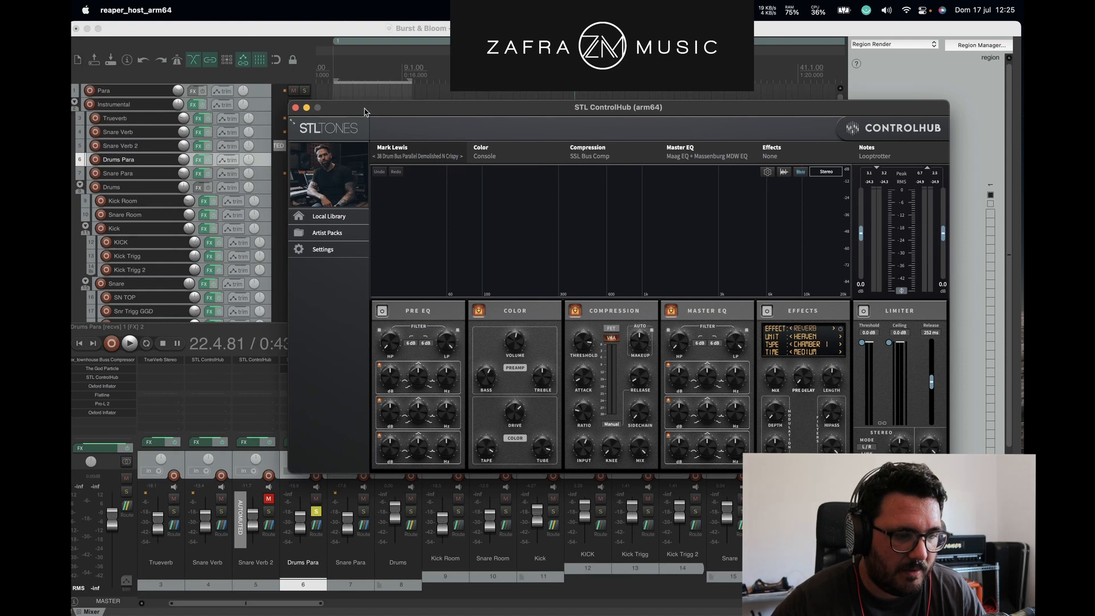
# Step: Play the soloed Drums Para track with its STL ControlHub in view, and stop playback
pyautogui.press('space')
pyautogui.moveTo(417, 112); pyautogui.dragTo(469, 105)
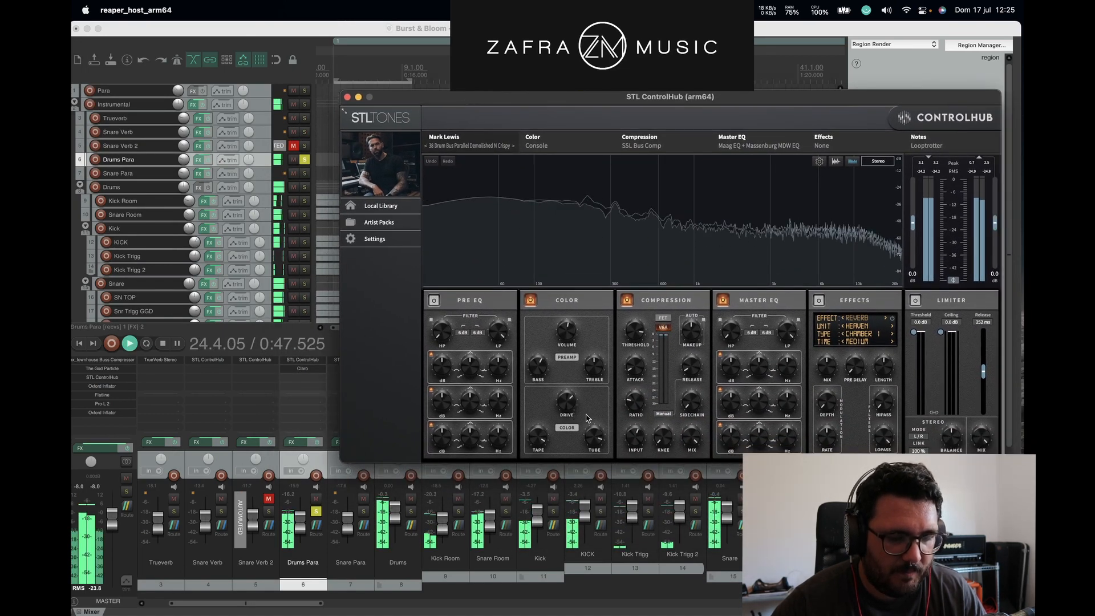
pyautogui.click(603, 28)
pyautogui.press('space')
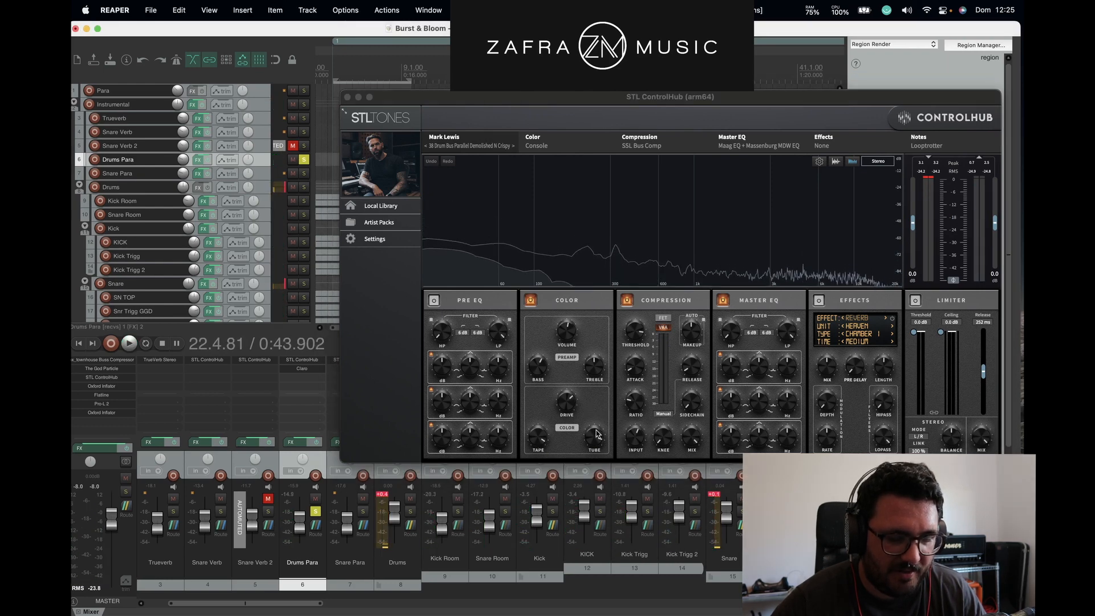
pyautogui.click(566, 333)
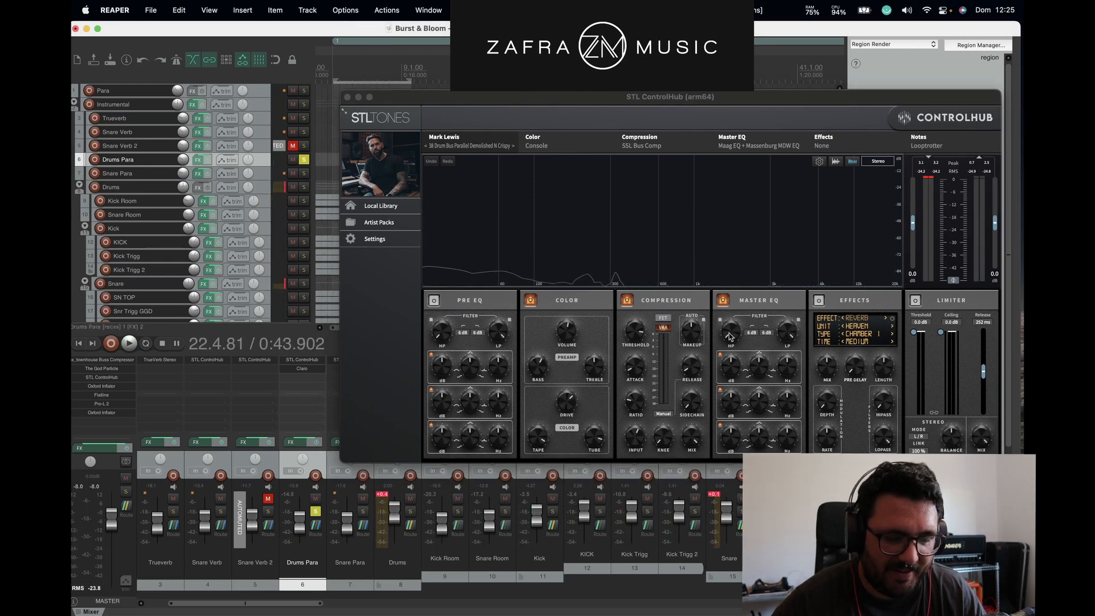
# Step: Solo only Snare Para, close the Drums Para plug-in, and bring up Snare Para's STL ControlHub in clear view
pyautogui.click(304, 173)
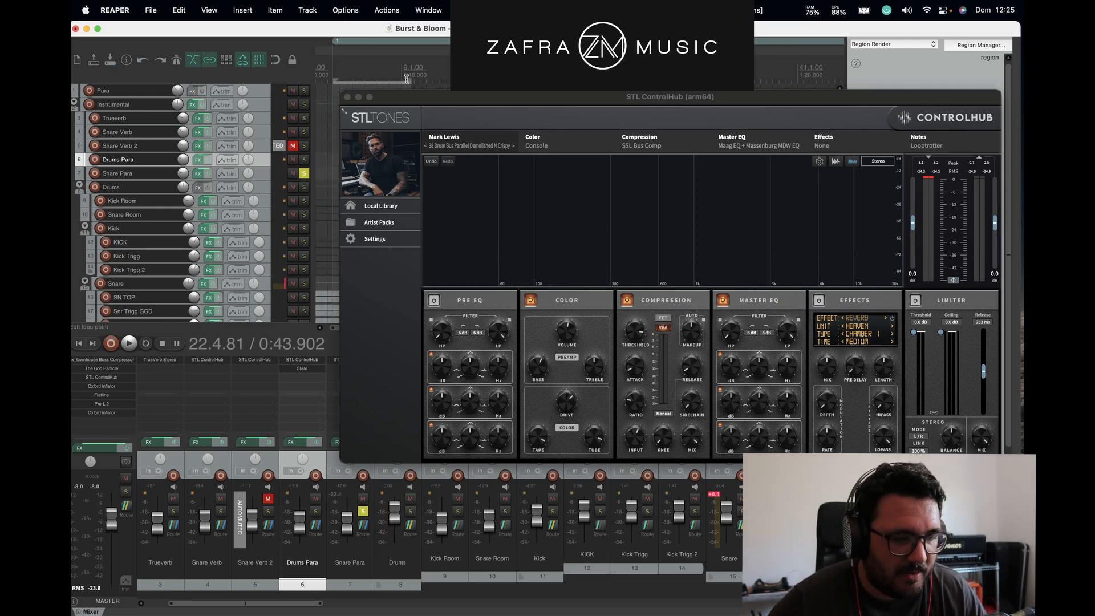
pyautogui.click(347, 97)
pyautogui.click(199, 172)
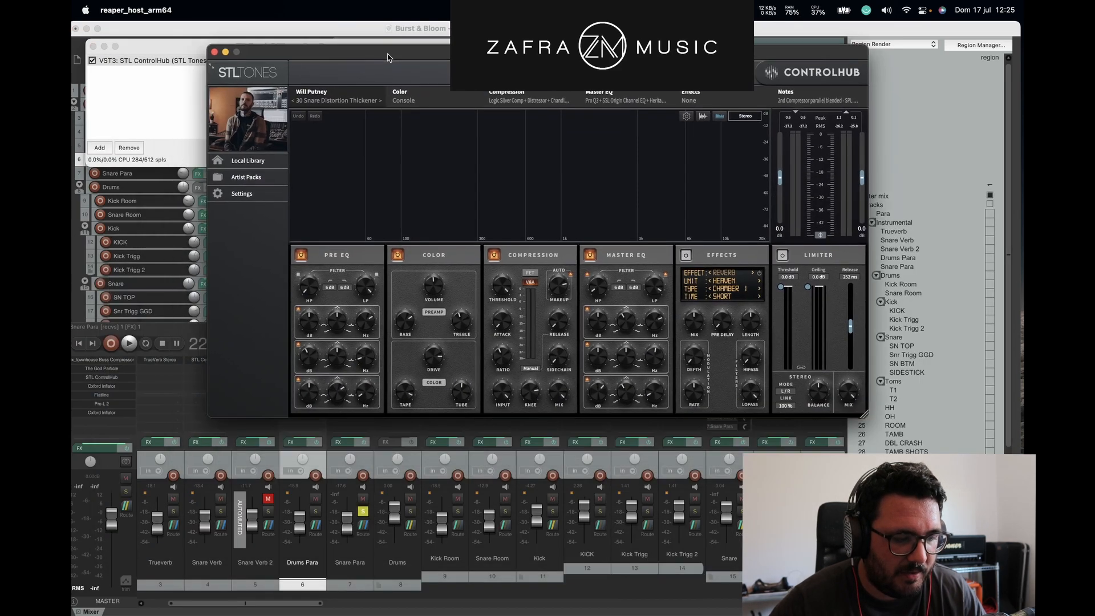
pyautogui.moveTo(254, 250); pyautogui.dragTo(391, 50)
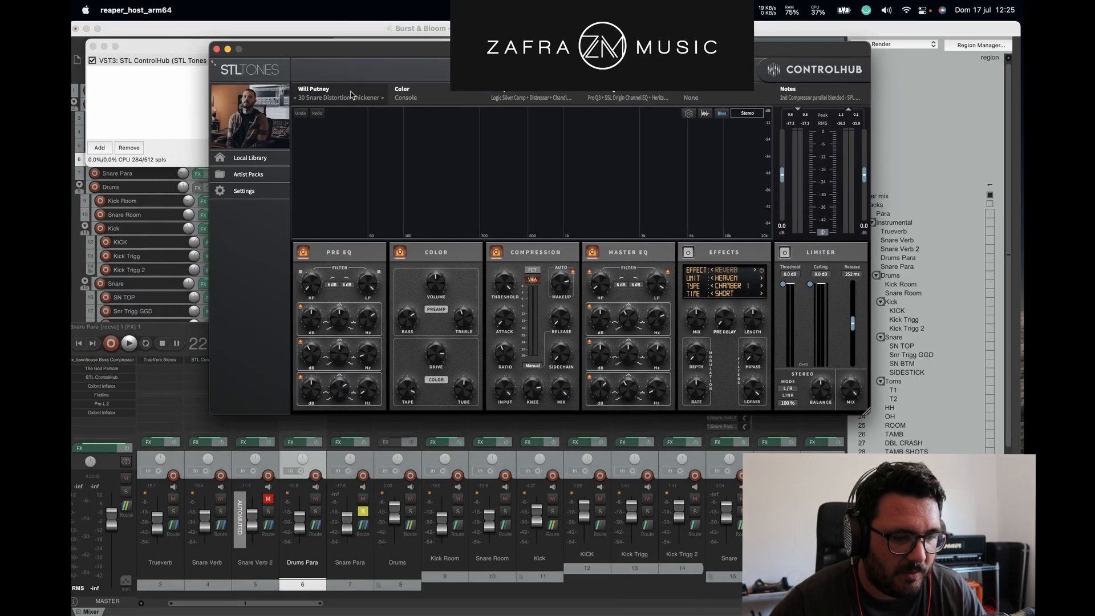
# Step: Look through the Will Putney preset categories and the Drums presets in Snare Para's STL ControlHub without changing the preset
pyautogui.click(349, 98)
pyautogui.moveTo(358, 174)
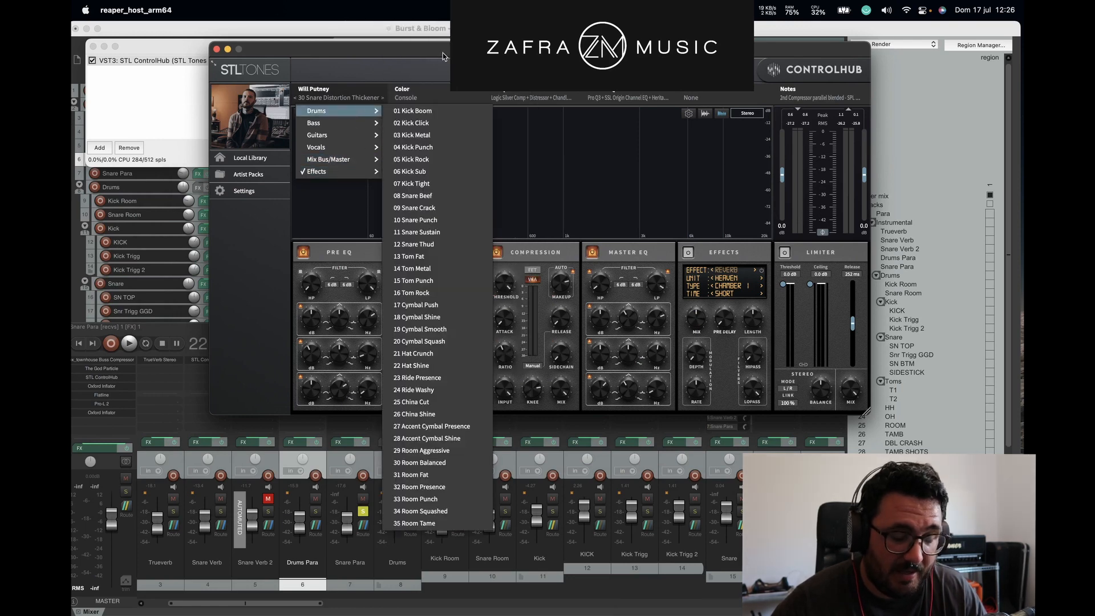
pyautogui.click(415, 161)
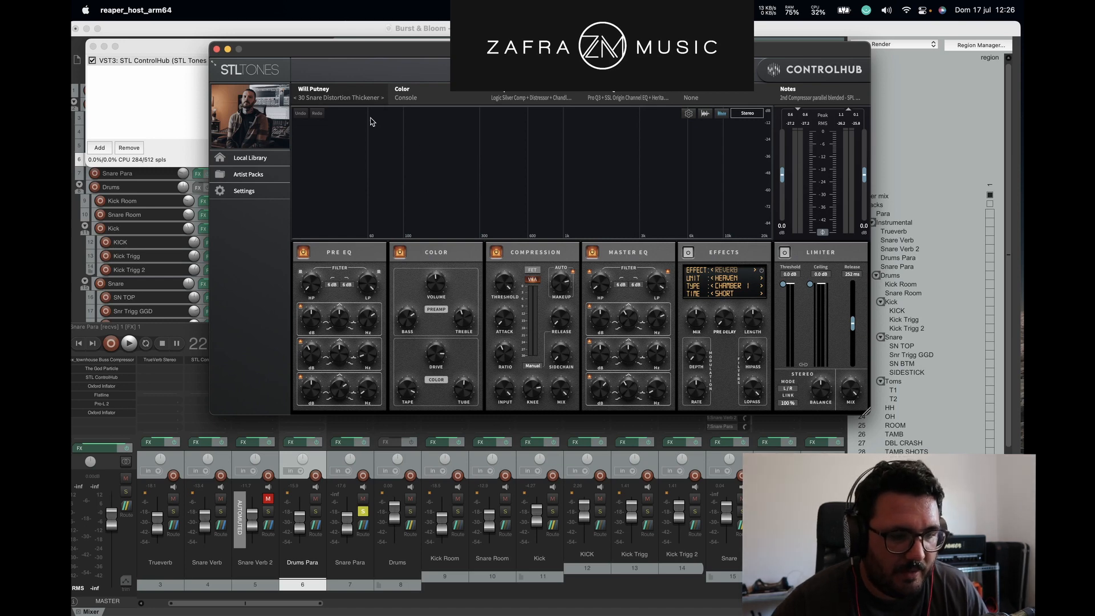
# Step: Play the soloed Snare Para track with only its STL ControlHub in view, and stop playback
pyautogui.click(601, 29)
pyautogui.press('space')
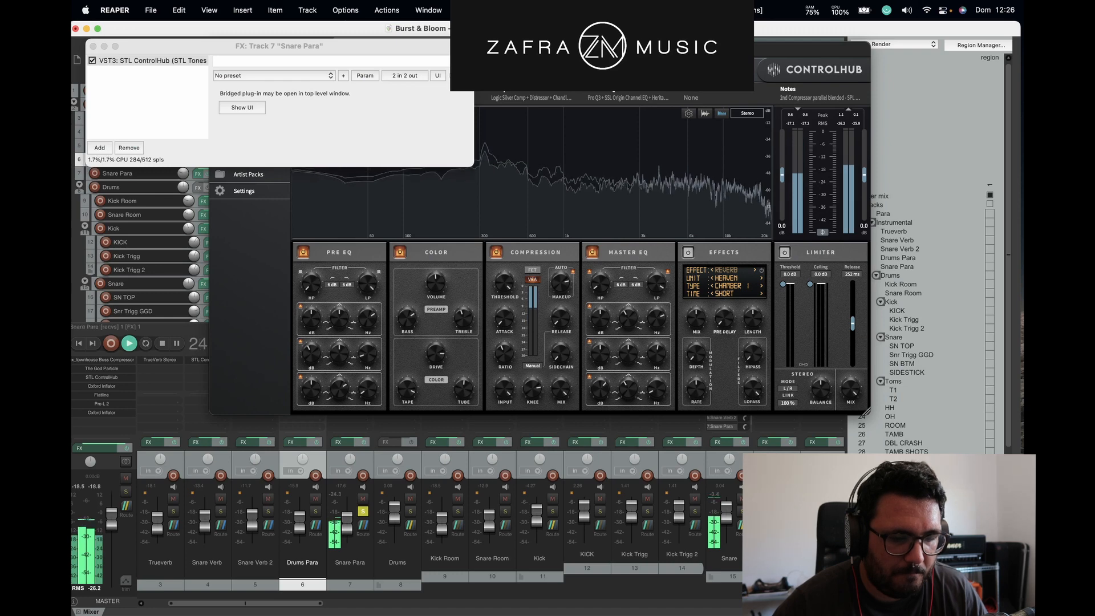
pyautogui.click(182, 58)
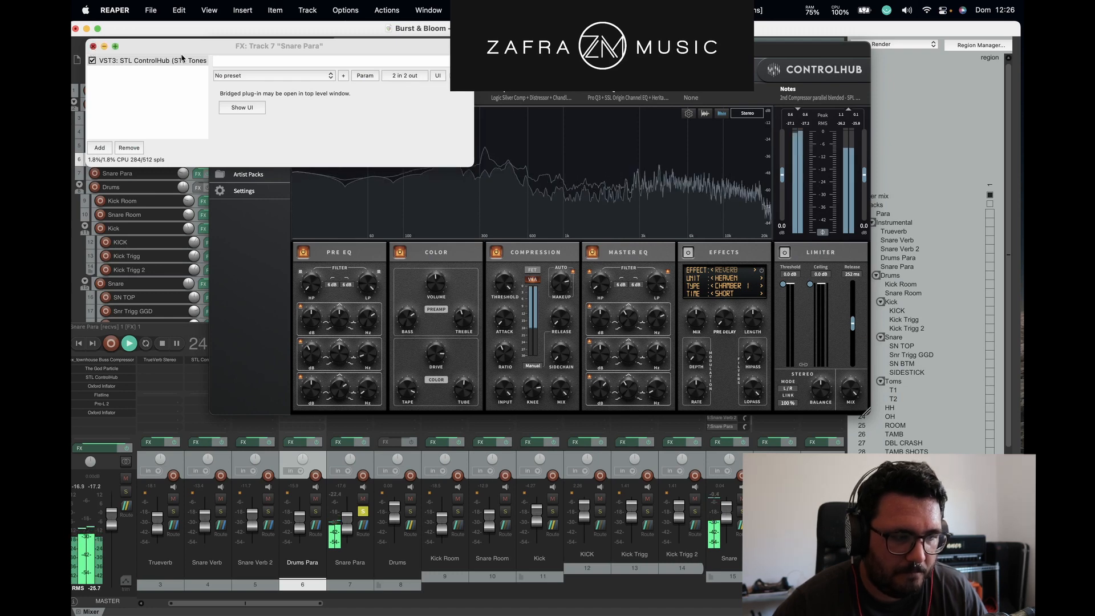
pyautogui.click(346, 53)
pyautogui.click(393, 29)
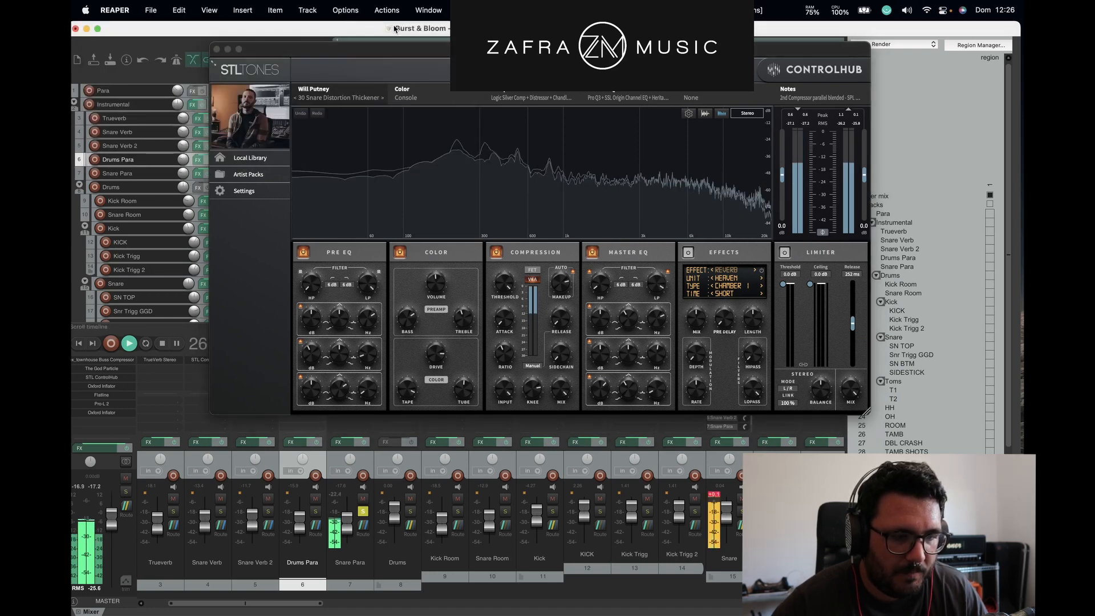
pyautogui.press('space')
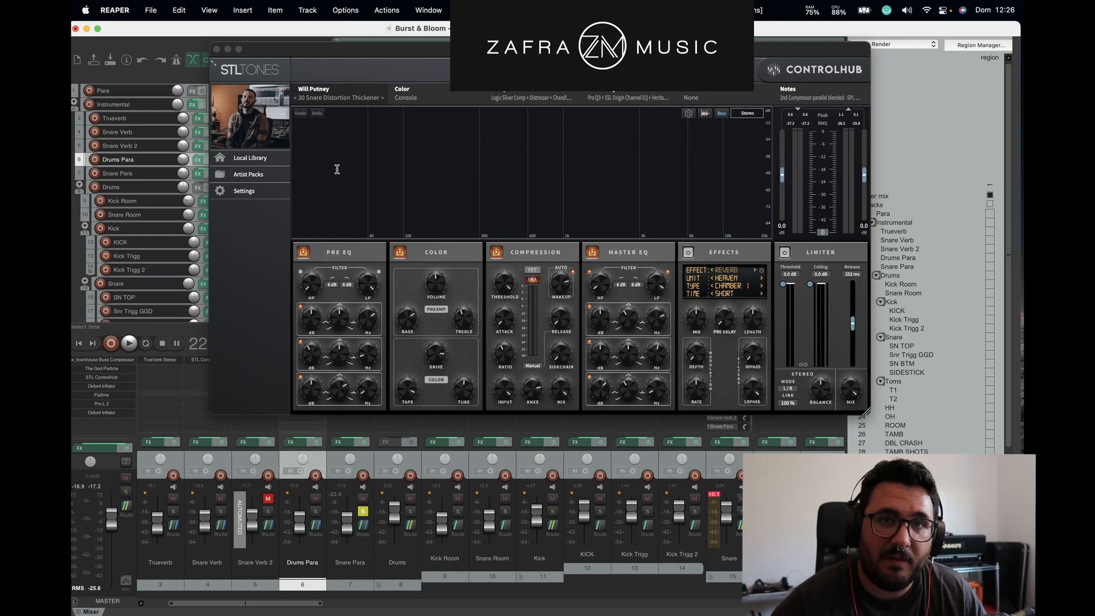
# Step: Play the full mix with no track soloed, stop, and solo and select the Instrumental bus
pyautogui.press('space')
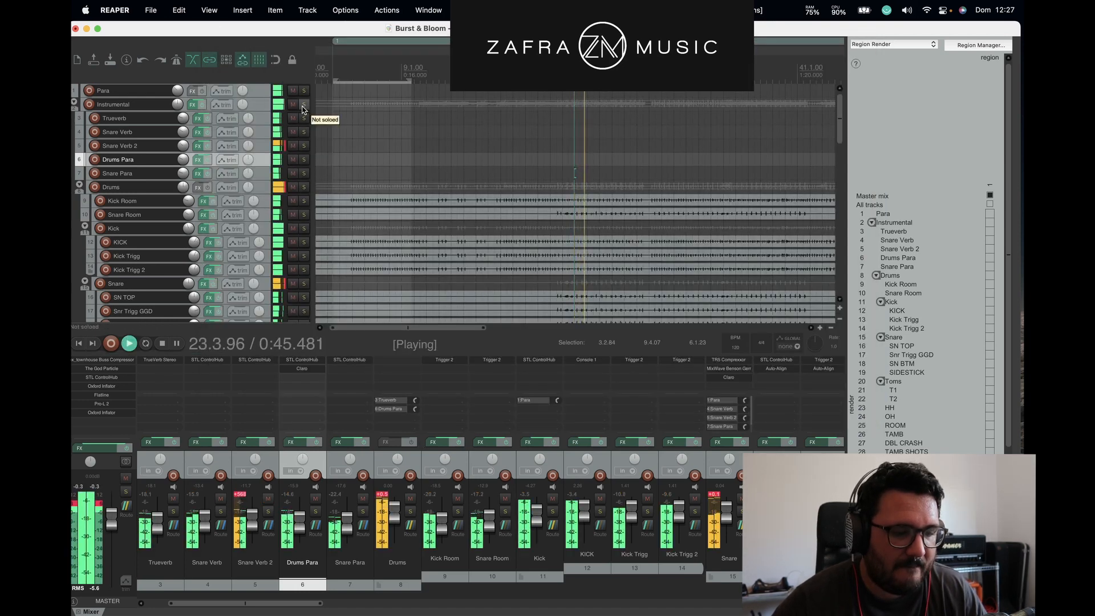
pyautogui.press('space')
pyautogui.click(304, 107)
pyautogui.click(258, 105)
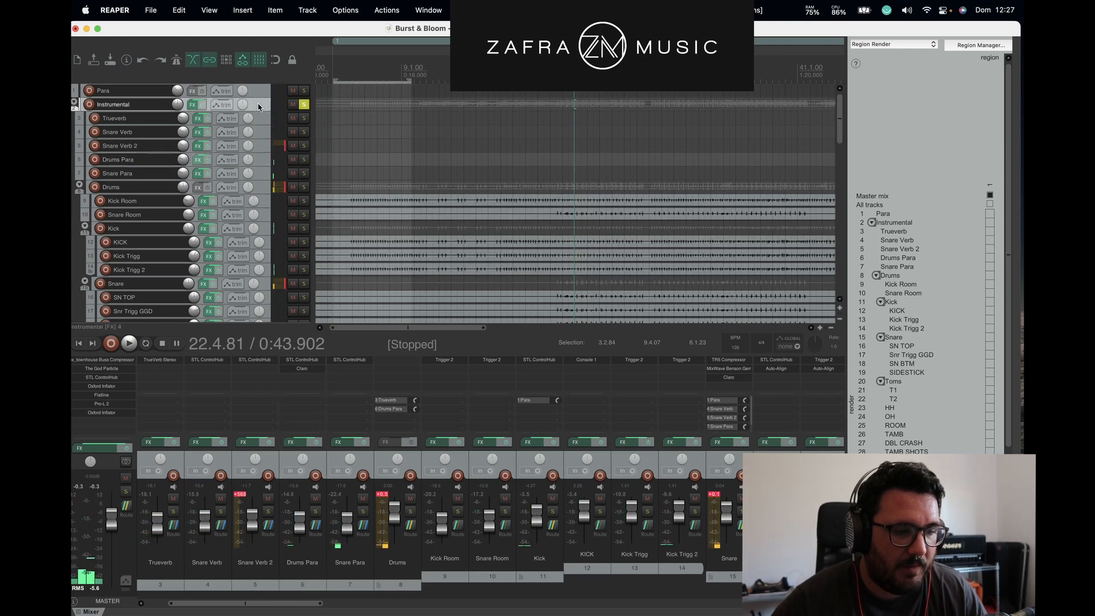
# Step: Open the Instrumental bus's effects chain and view its two STL ControlHub instances, keeping only the Mark Lewis one open
pyautogui.click(193, 105)
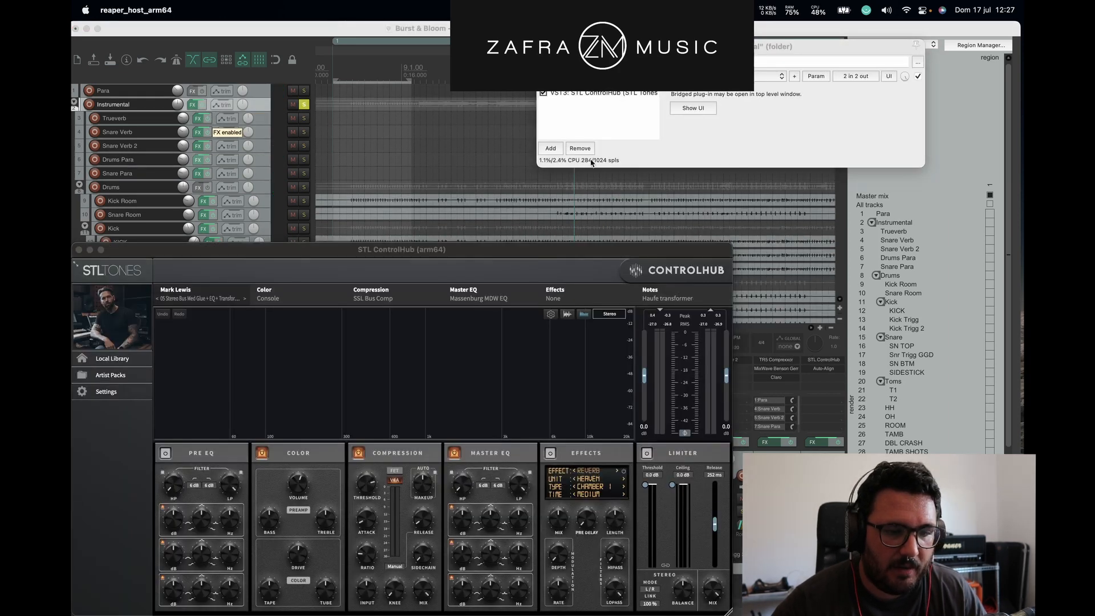
pyautogui.moveTo(424, 251); pyautogui.dragTo(582, 122)
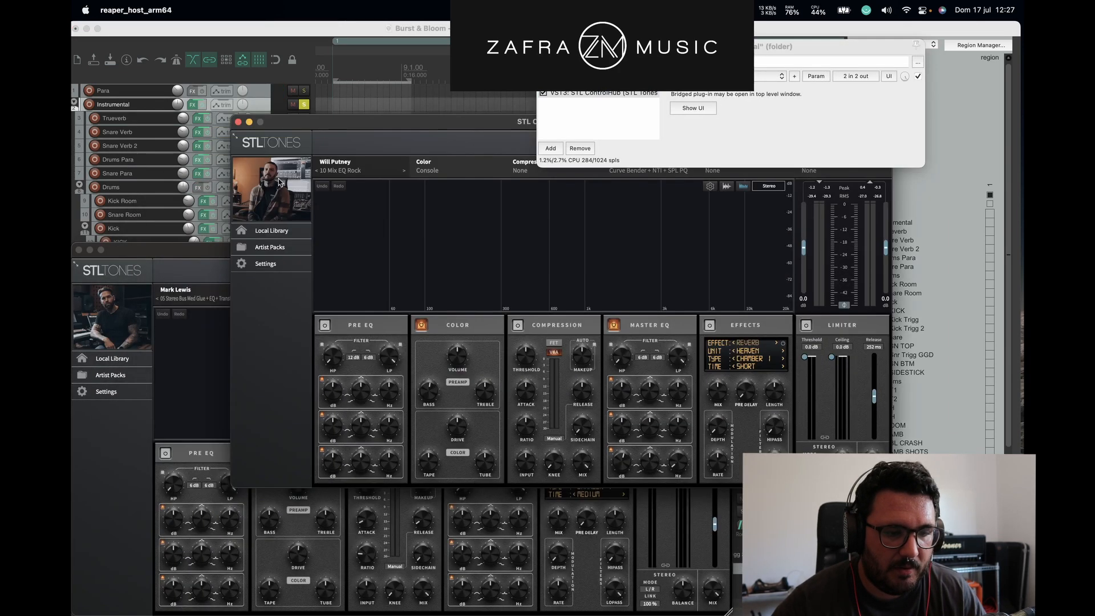
pyautogui.click(238, 122)
pyautogui.click(78, 250)
pyautogui.click(599, 84)
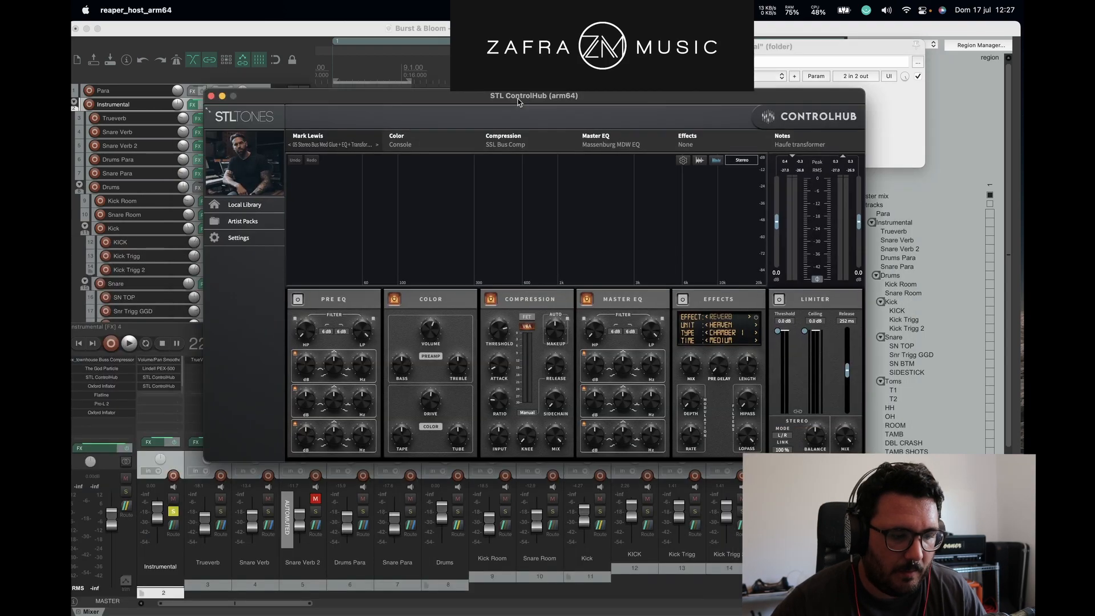
pyautogui.moveTo(517, 99); pyautogui.dragTo(561, 234)
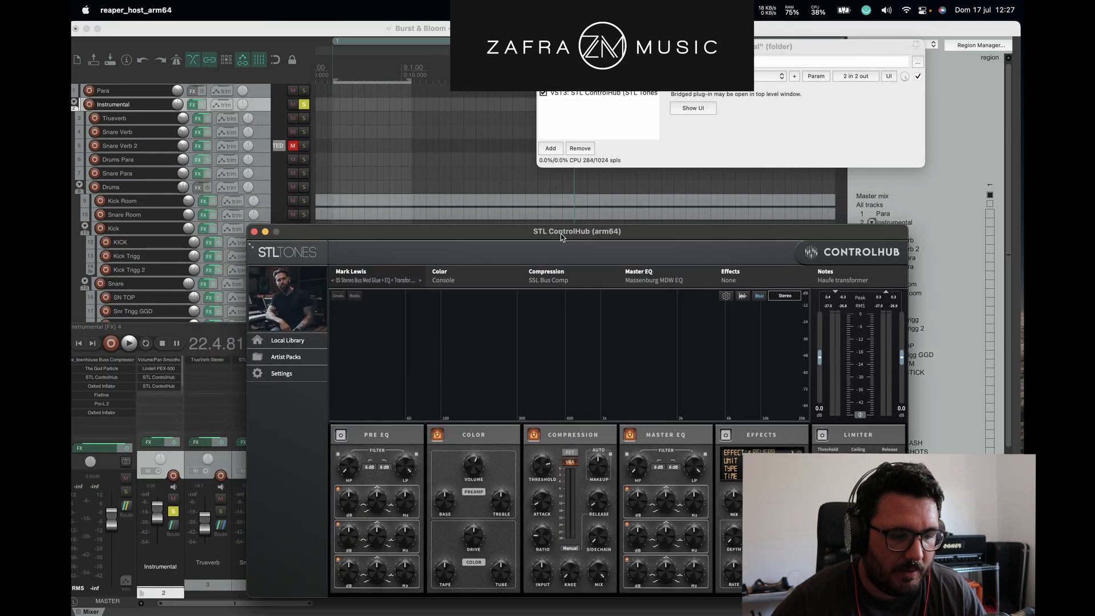
# Step: Play the soloed Instrumental bus from around bar 9 and jump ahead to about bar 21, with the STL ControlHub in view
pyautogui.click(398, 68)
pyautogui.press('space')
pyautogui.moveTo(454, 239); pyautogui.dragTo(457, 309)
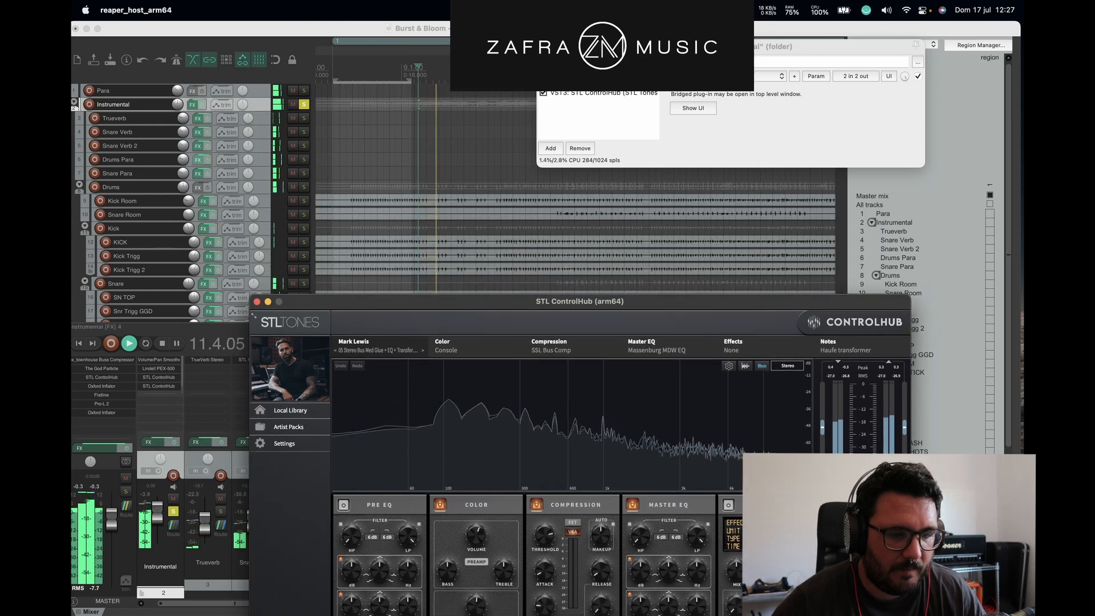
pyautogui.click(545, 47)
pyautogui.click(560, 70)
pyautogui.moveTo(562, 305); pyautogui.dragTo(554, 251)
# Step: Bypass the Lindell PEX-500 and both STL ControlHub instances on Instrumental during playback, and stop
pyautogui.click(194, 106)
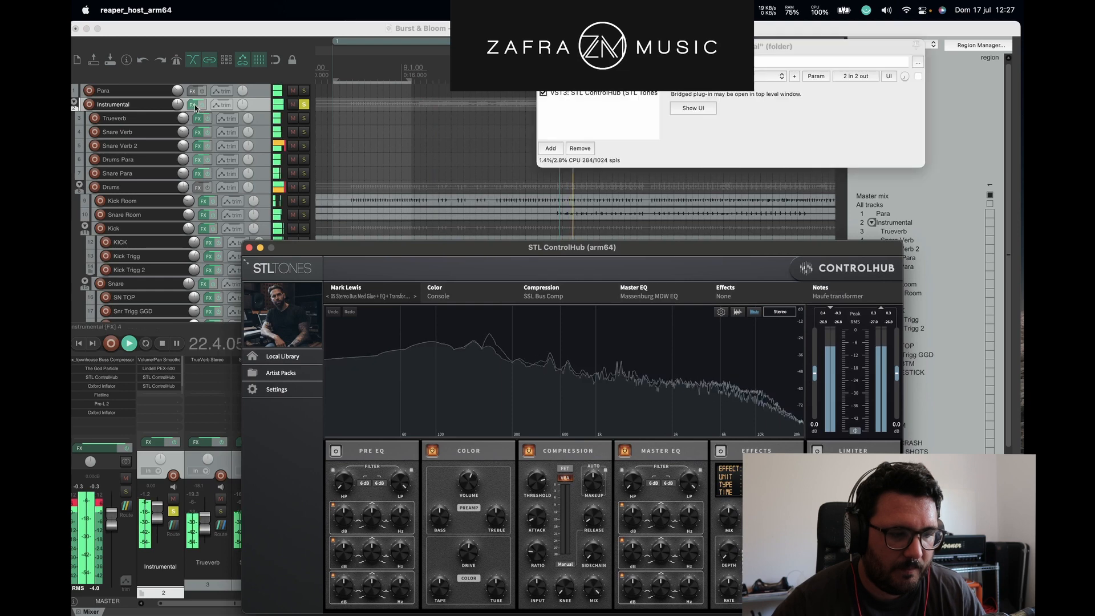
pyautogui.click(545, 96)
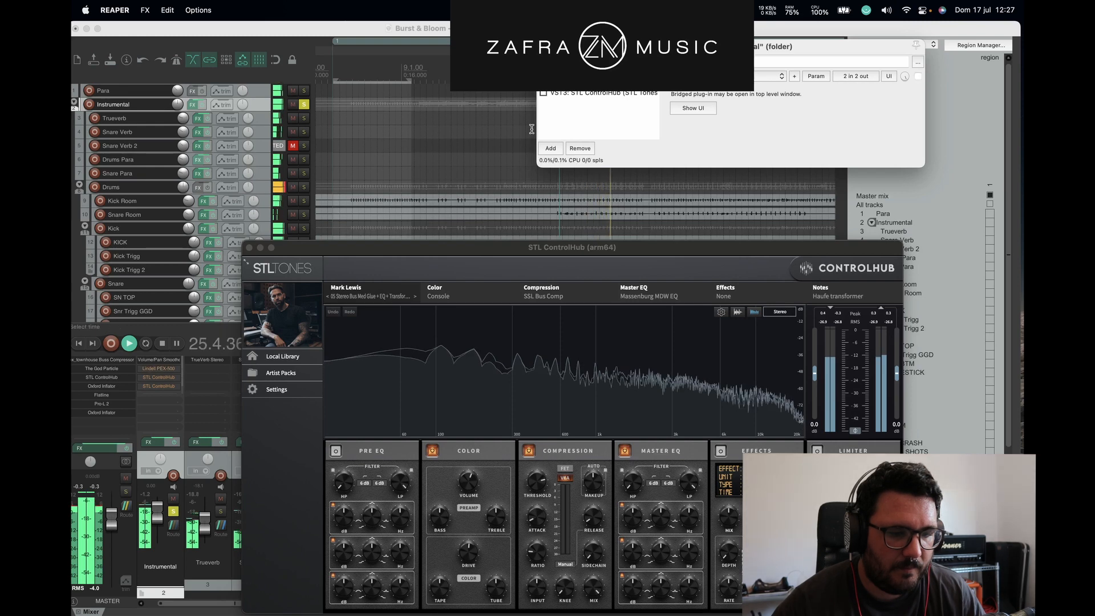
pyautogui.press('space')
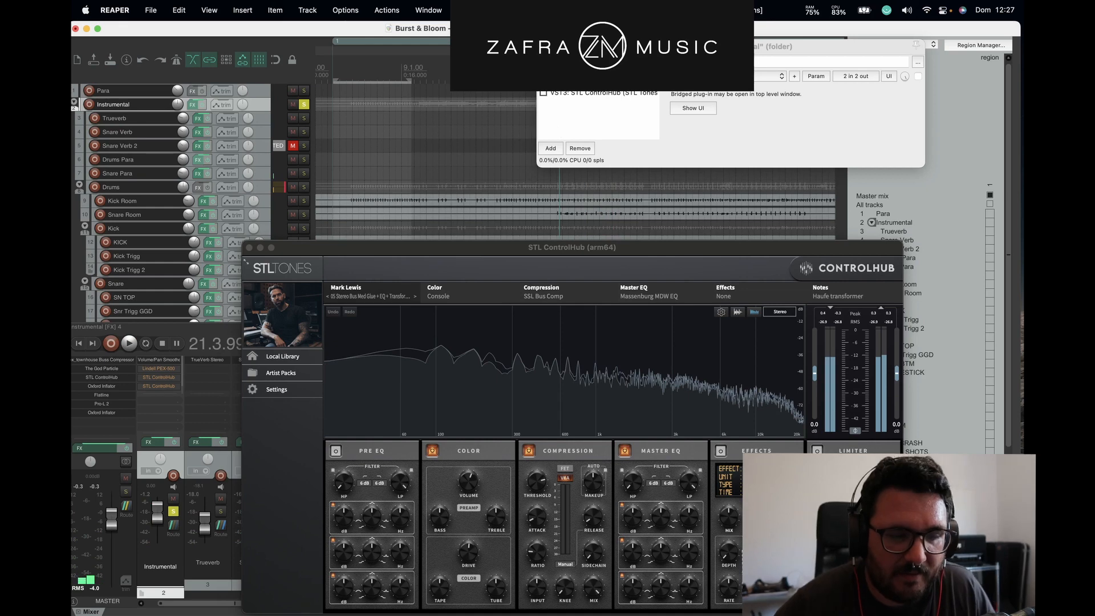
# Step: Open the Lindell PEX-500 in Instrumental's effects chain, reposition the window, and enable the plug-in
pyautogui.click(599, 72)
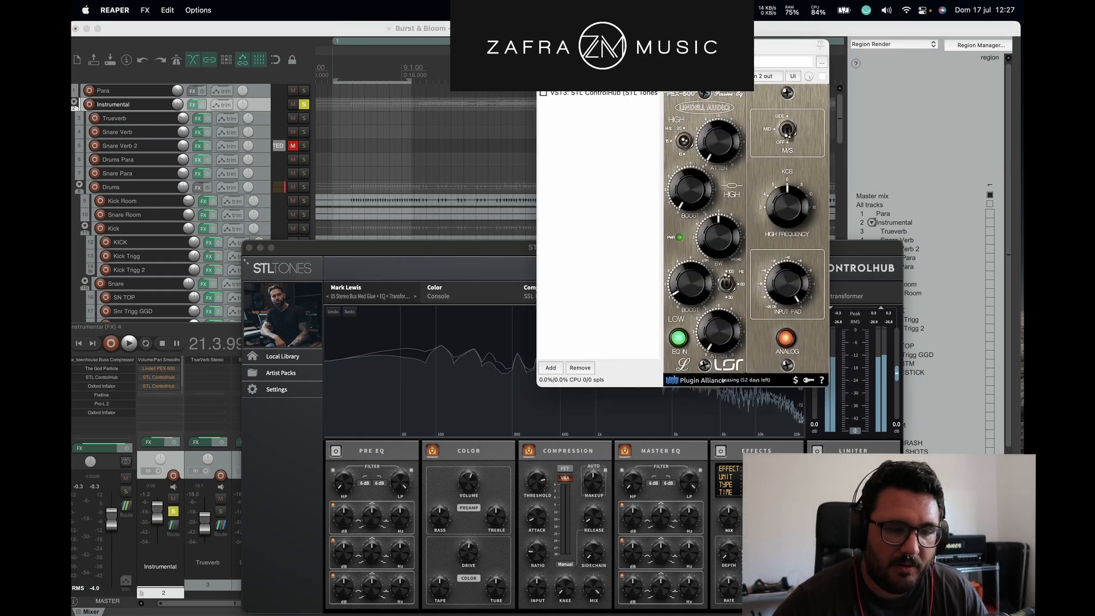
pyautogui.moveTo(684, 47); pyautogui.dragTo(522, 35)
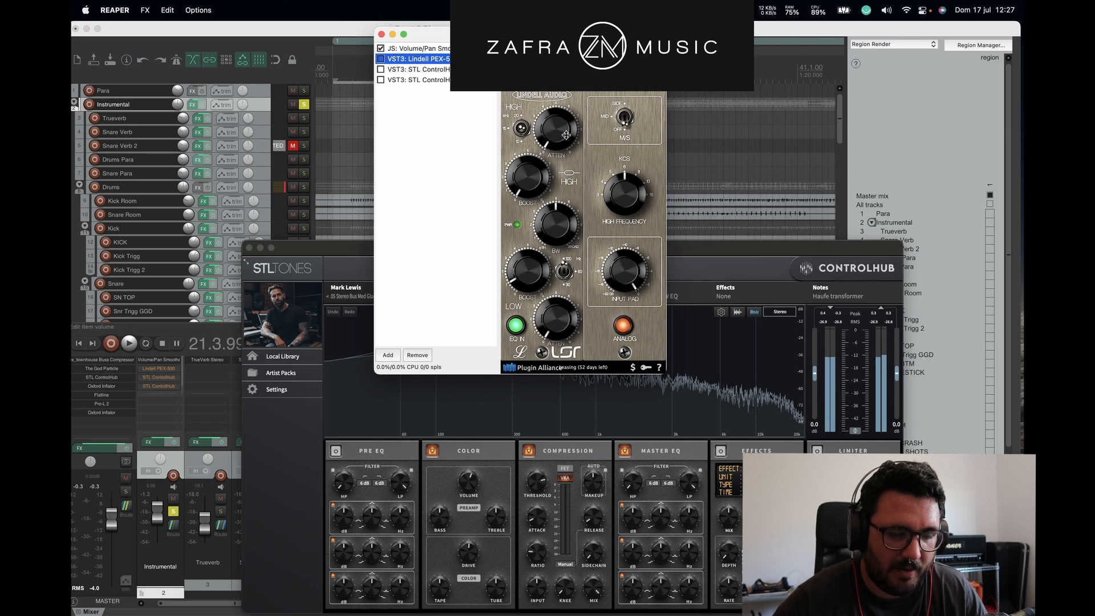
pyautogui.click(382, 60)
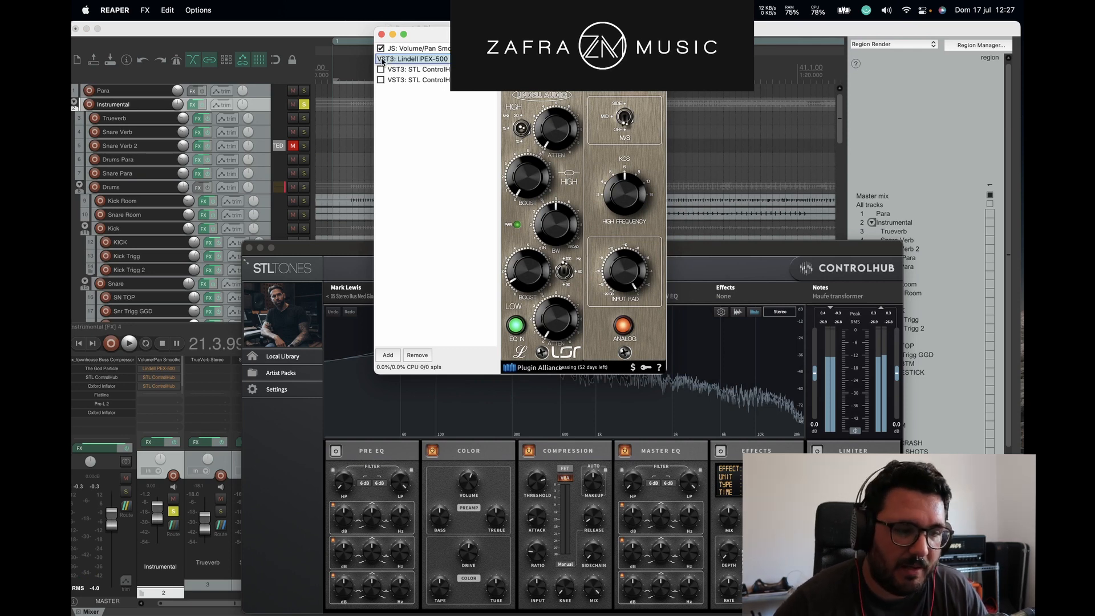
# Step: Compare Instrumental with the Lindell PEX-500 bypassed and enabled during playback, leave it enabled, and stop
pyautogui.click(359, 33)
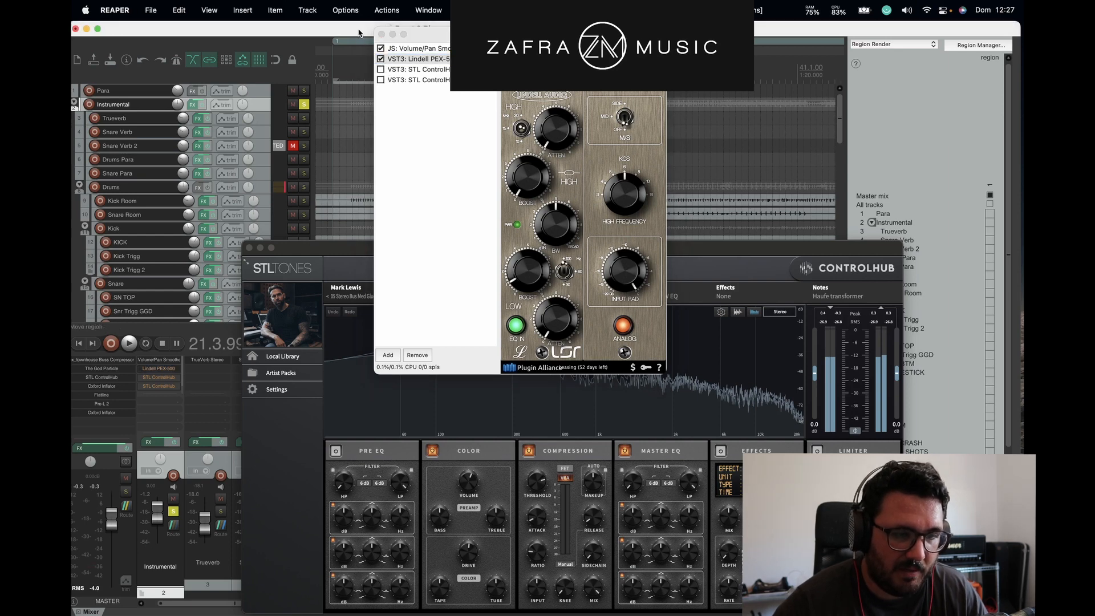
pyautogui.press('space')
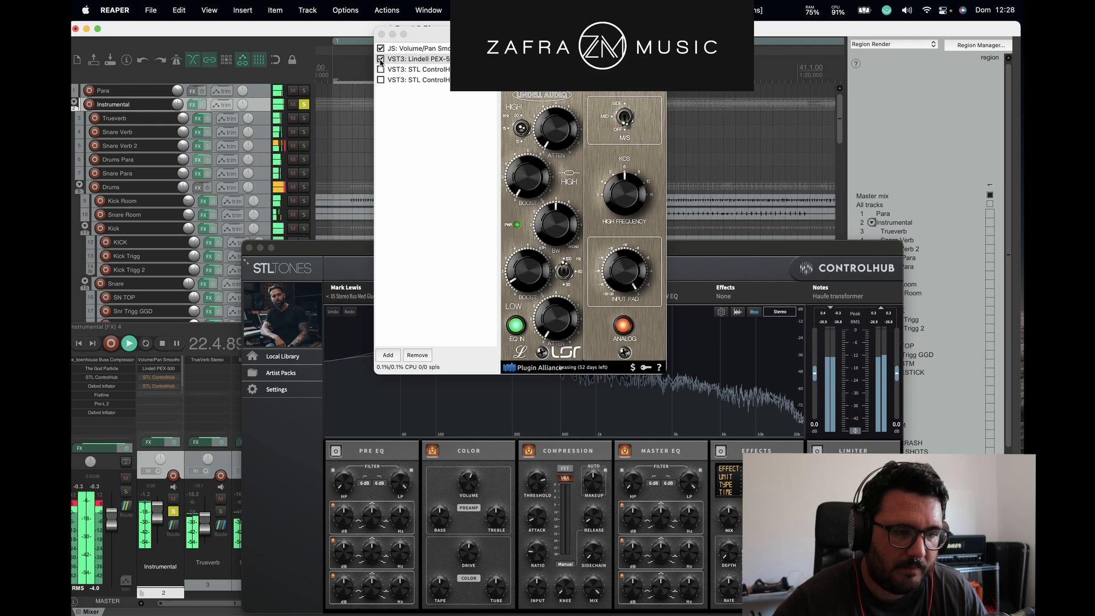
pyautogui.click(381, 59)
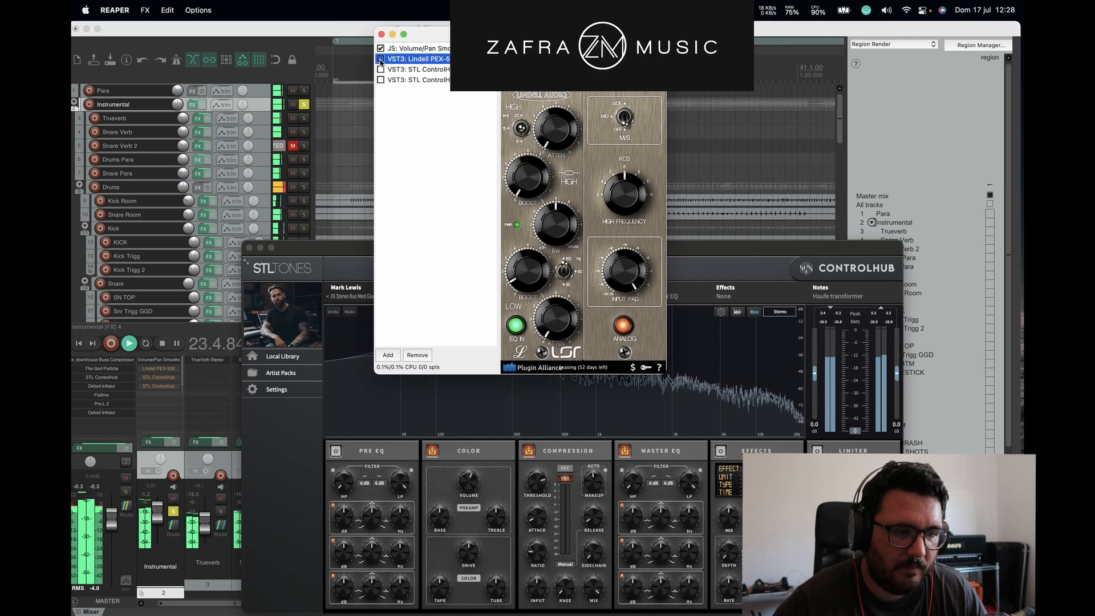
pyautogui.click(380, 59)
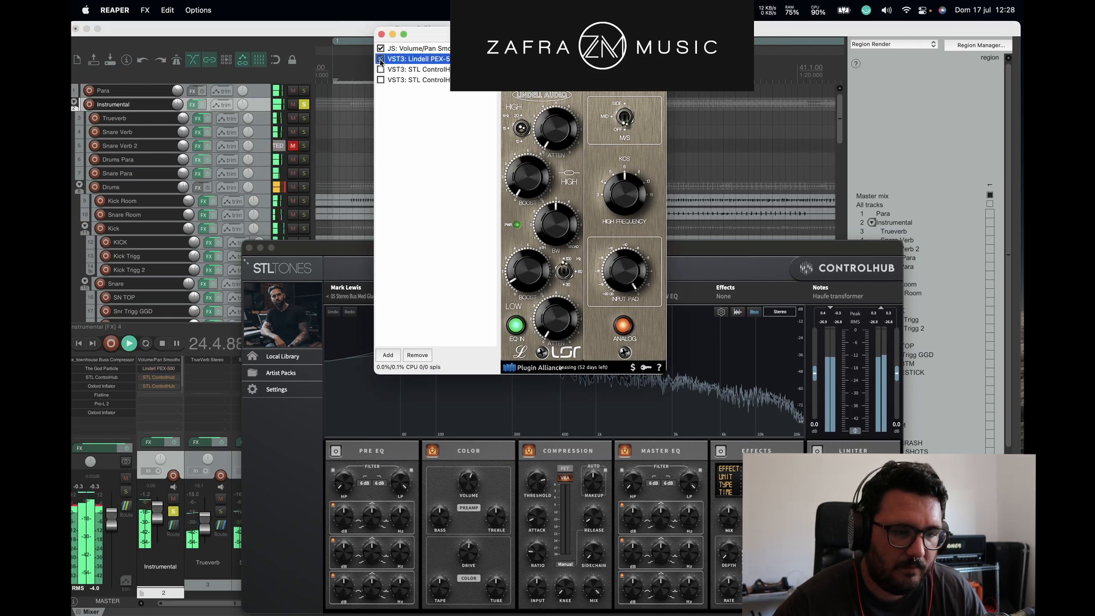
pyautogui.press('space')
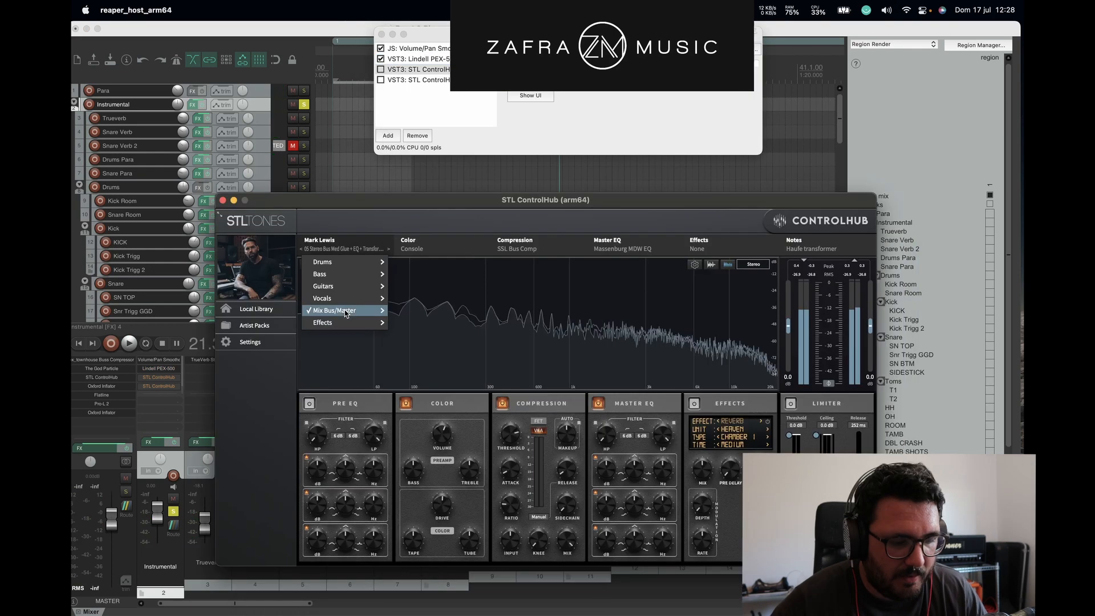
# Step: View the Mark Lewis Mix Bus/Master presets in Instrumental's first STL ControlHub, and enable that plug-in during playback
pyautogui.moveTo(343, 311)
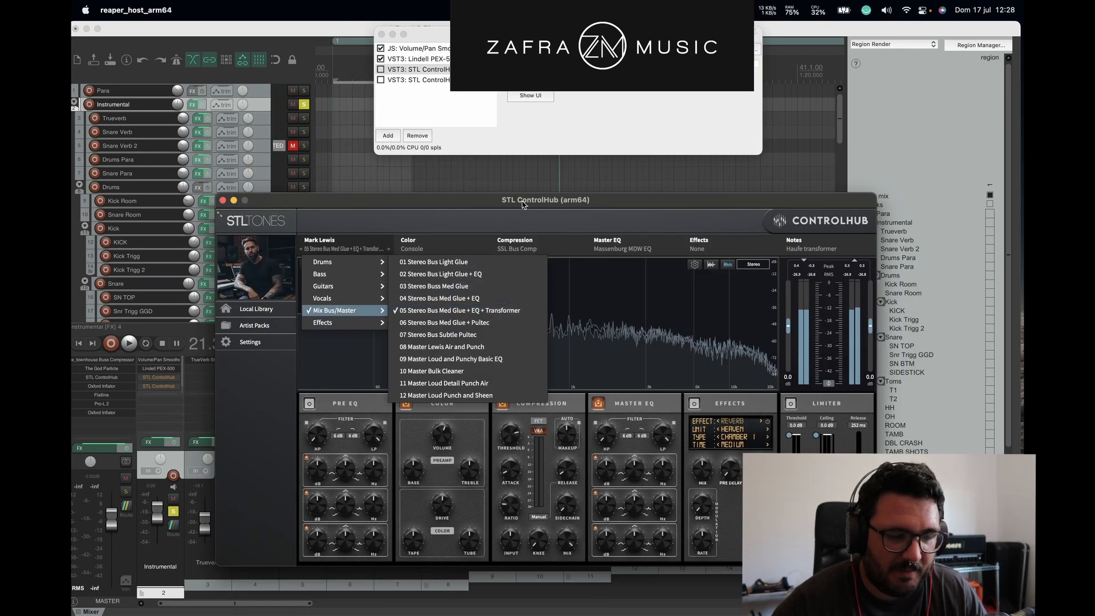
pyautogui.click(336, 29)
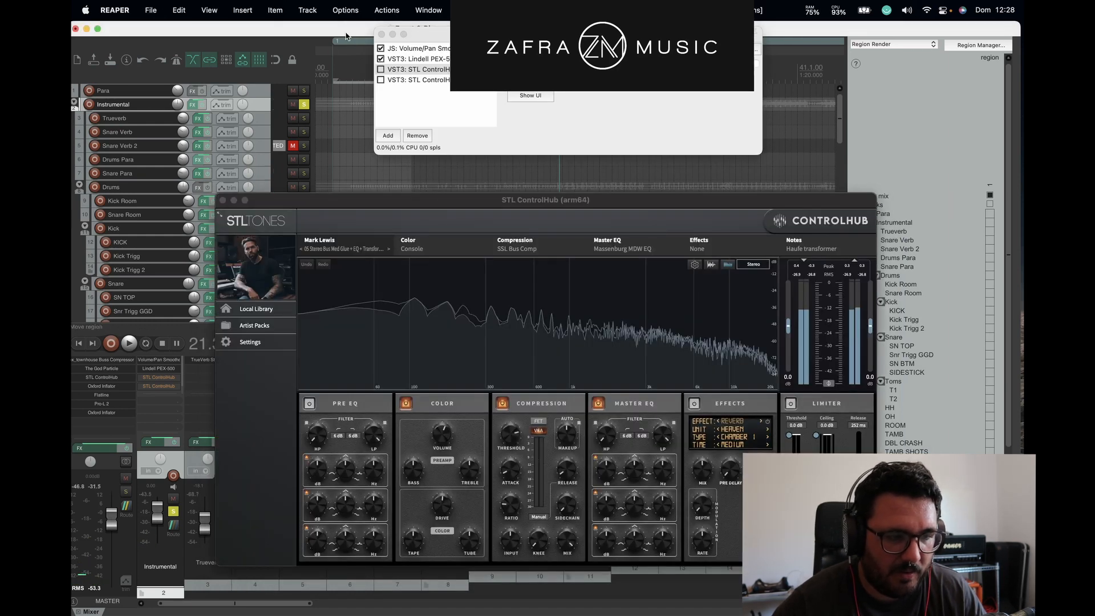
pyautogui.press('space')
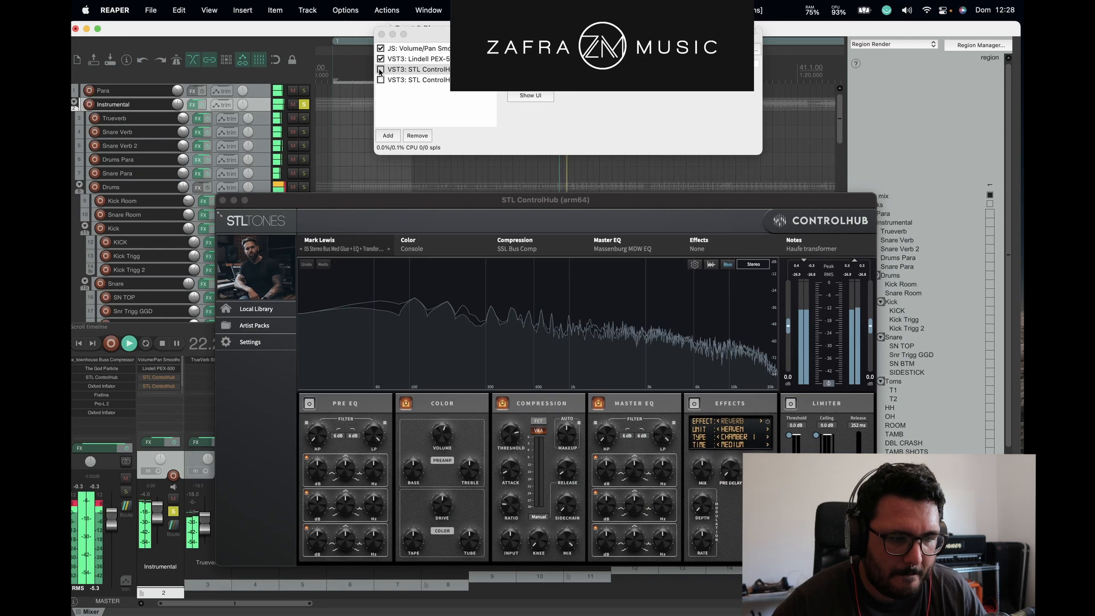
pyautogui.click(380, 70)
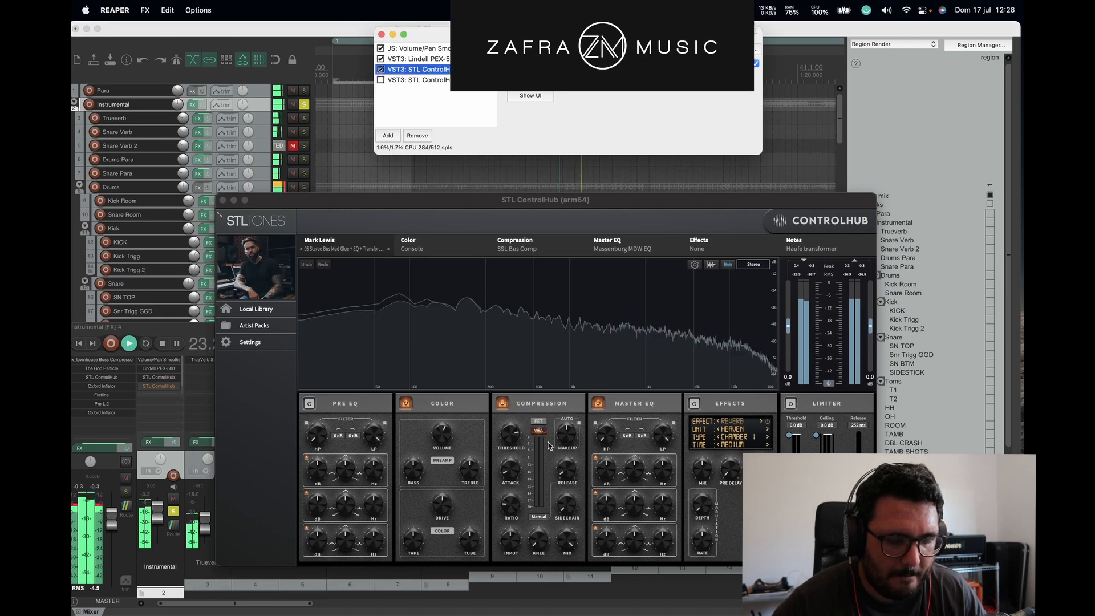
pyautogui.click(559, 468)
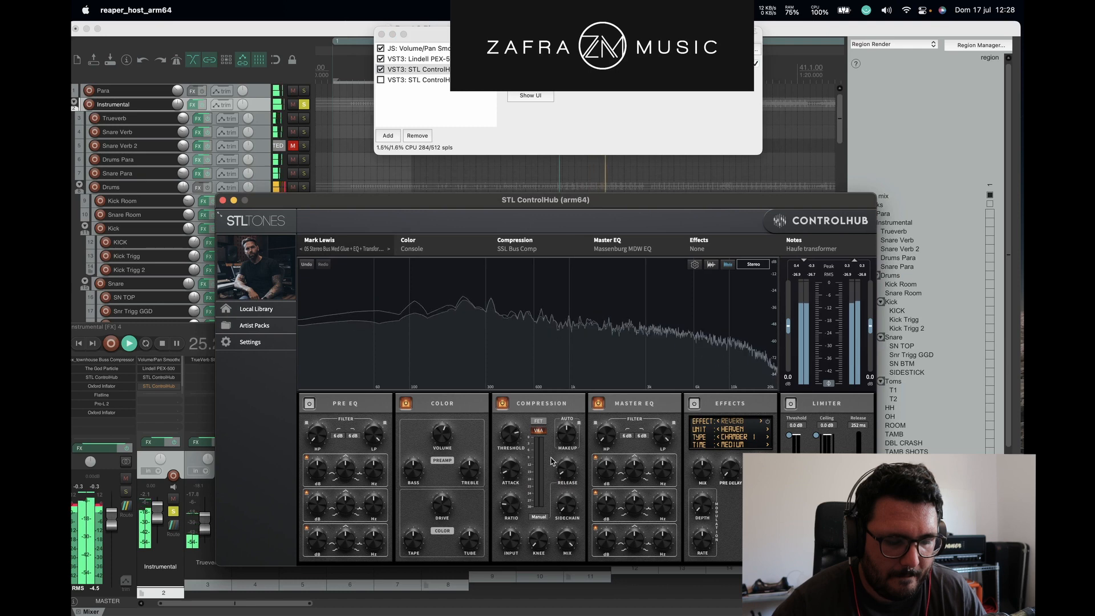
# Step: Stop playback and examine the Compression section in Instrumental's first STL ControlHub
pyautogui.click(357, 30)
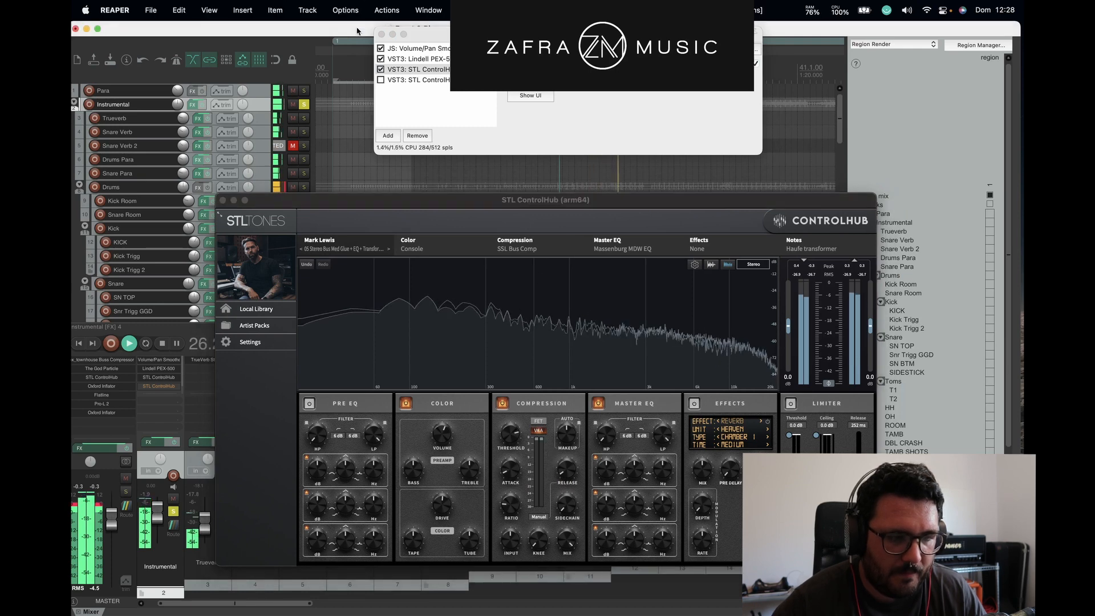
pyautogui.press('space')
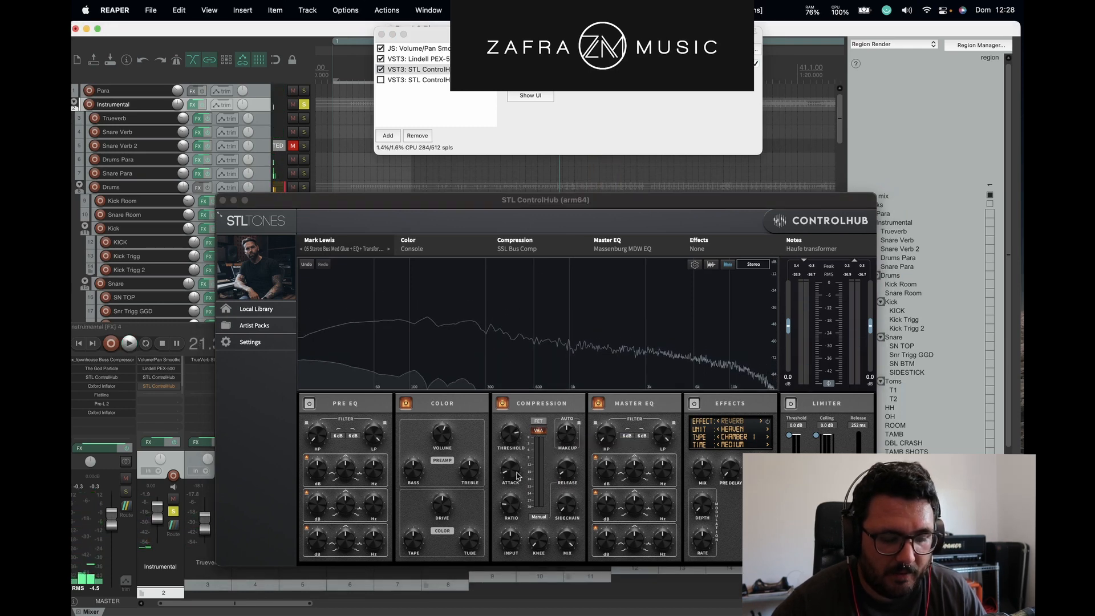
pyautogui.click(517, 477)
pyautogui.moveTo(566, 471)
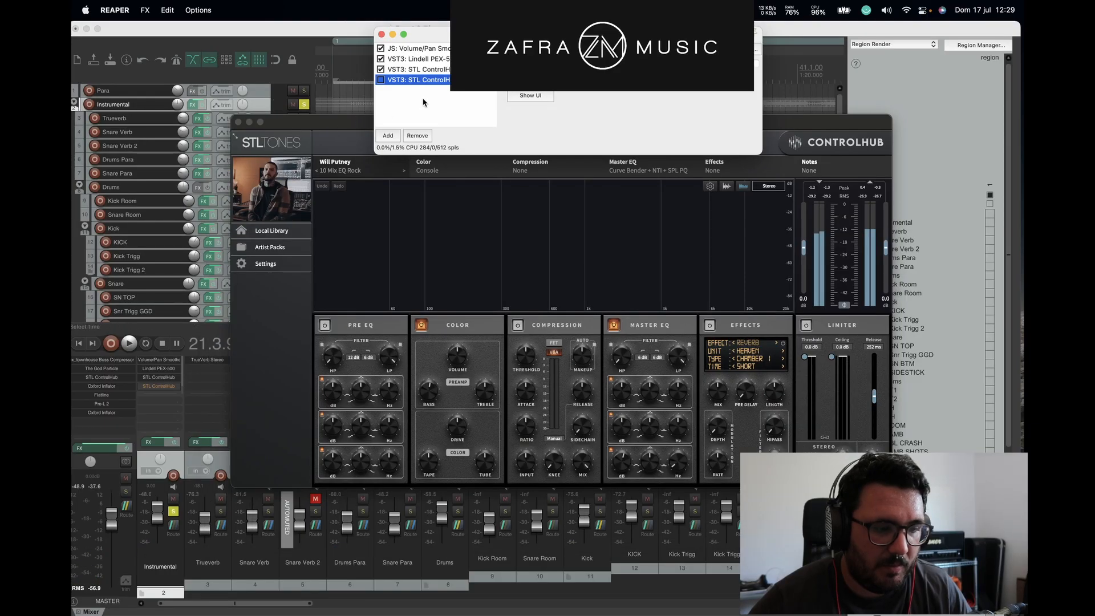
# Step: Open the second STL ControlHub in Instrumental's effects chain and reposition its window to show all sections
pyautogui.click(416, 101)
pyautogui.moveTo(361, 122); pyautogui.dragTo(272, 84)
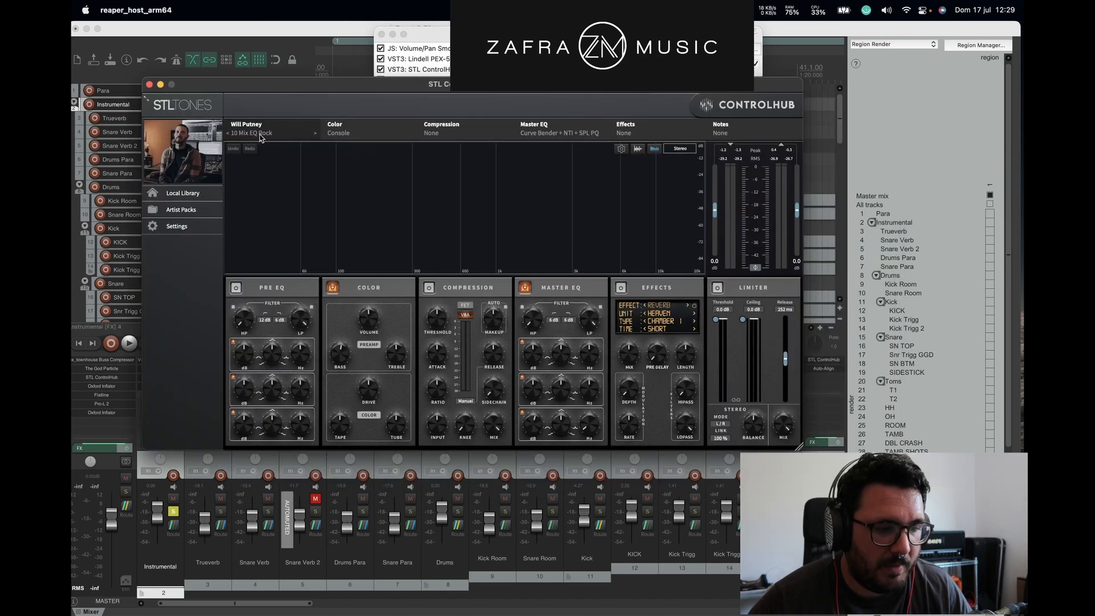
pyautogui.moveTo(440, 83); pyautogui.dragTo(462, 79)
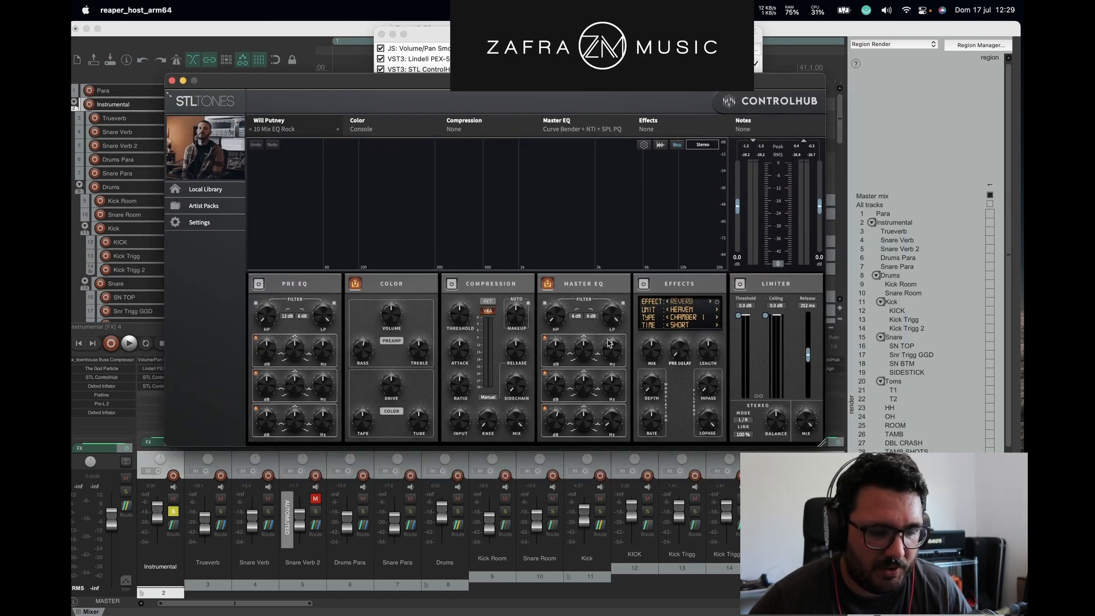
# Step: Compare Instrumental with the second STL ControlHub bypassed and enabled during playback, leave it enabled, stop, and close the plug-in window
pyautogui.click(319, 30)
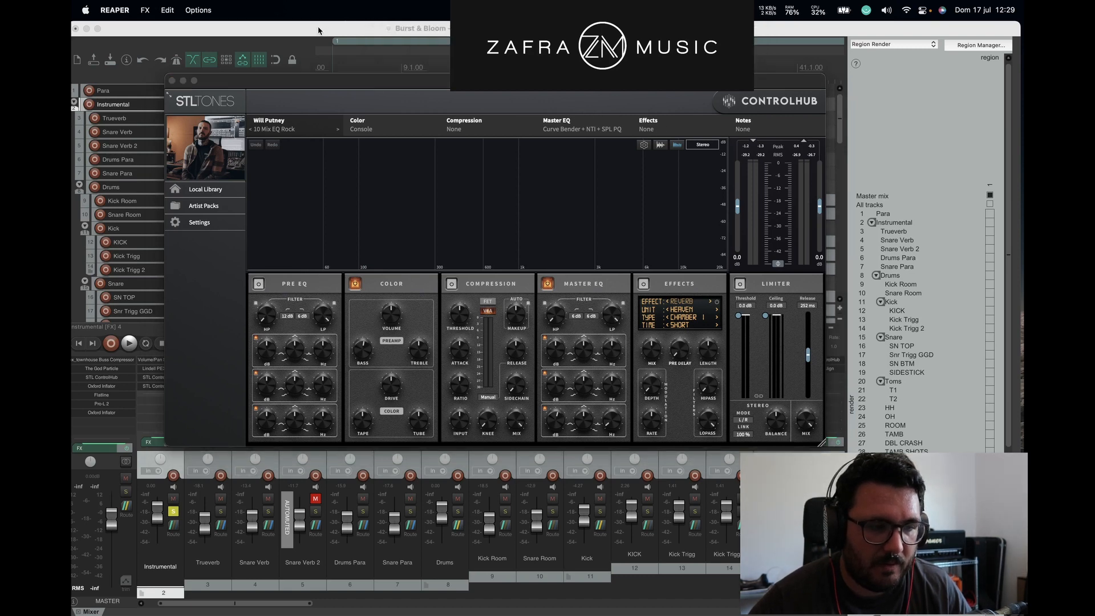
pyautogui.press('space')
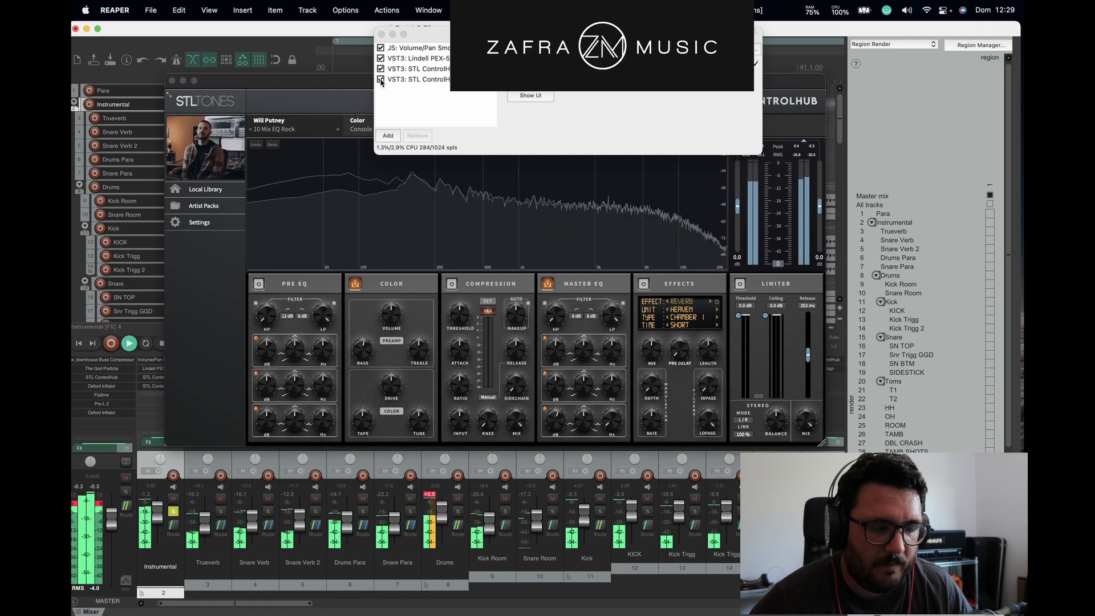
pyautogui.click(381, 80)
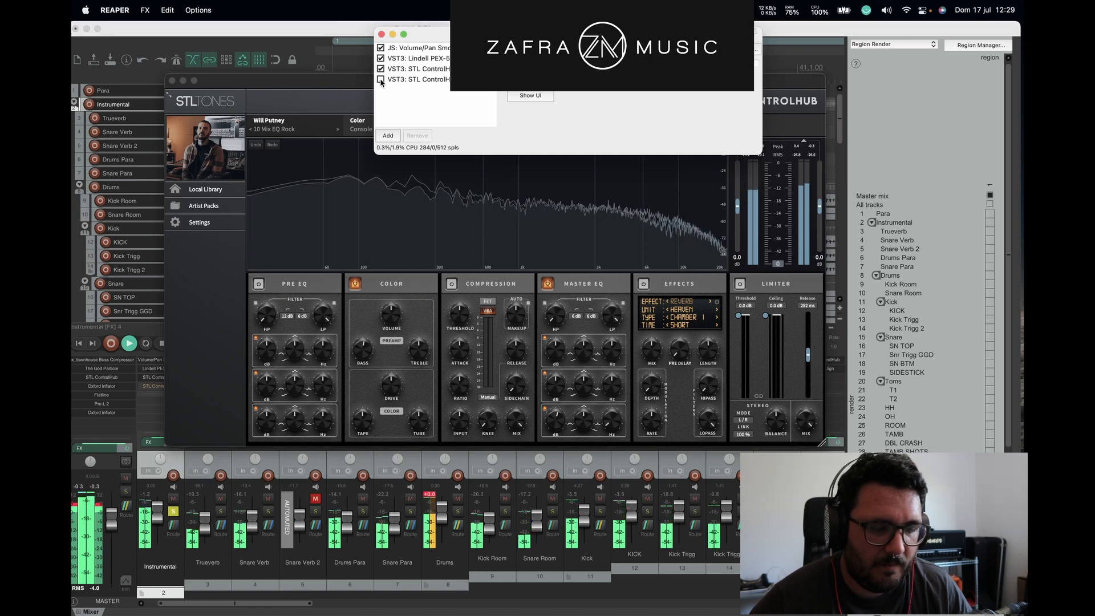
pyautogui.click(381, 80)
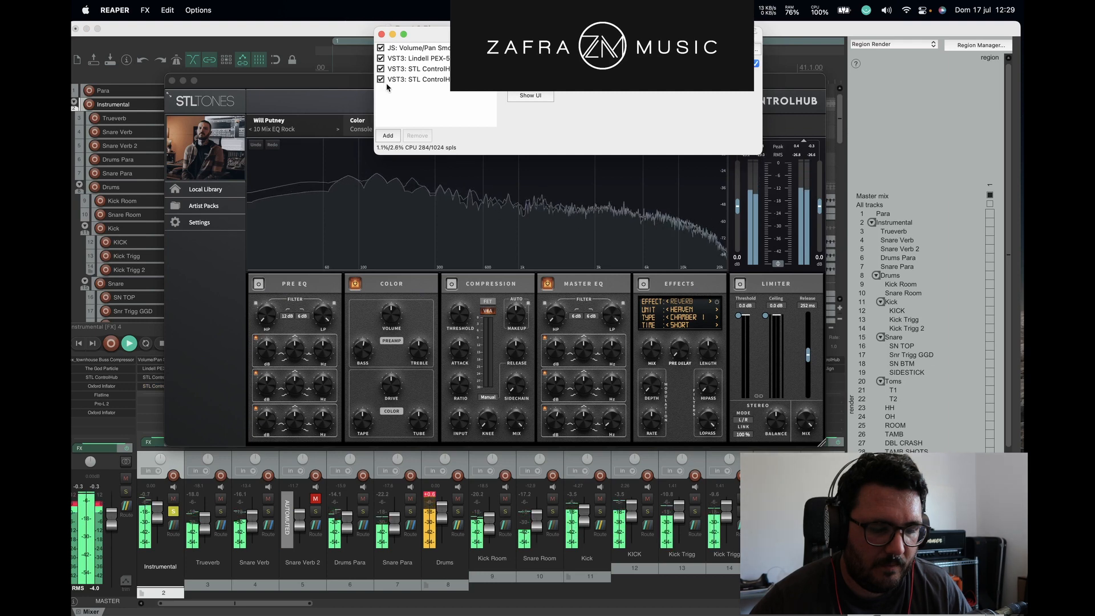
pyautogui.click(381, 80)
pyautogui.click(381, 80)
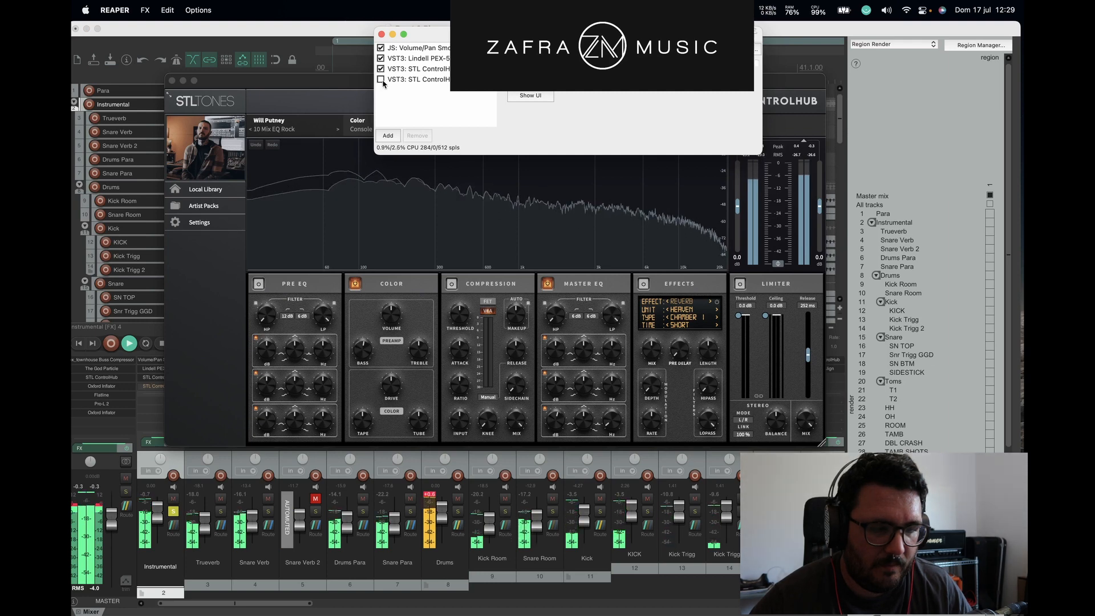
pyautogui.press('space')
pyautogui.click(551, 426)
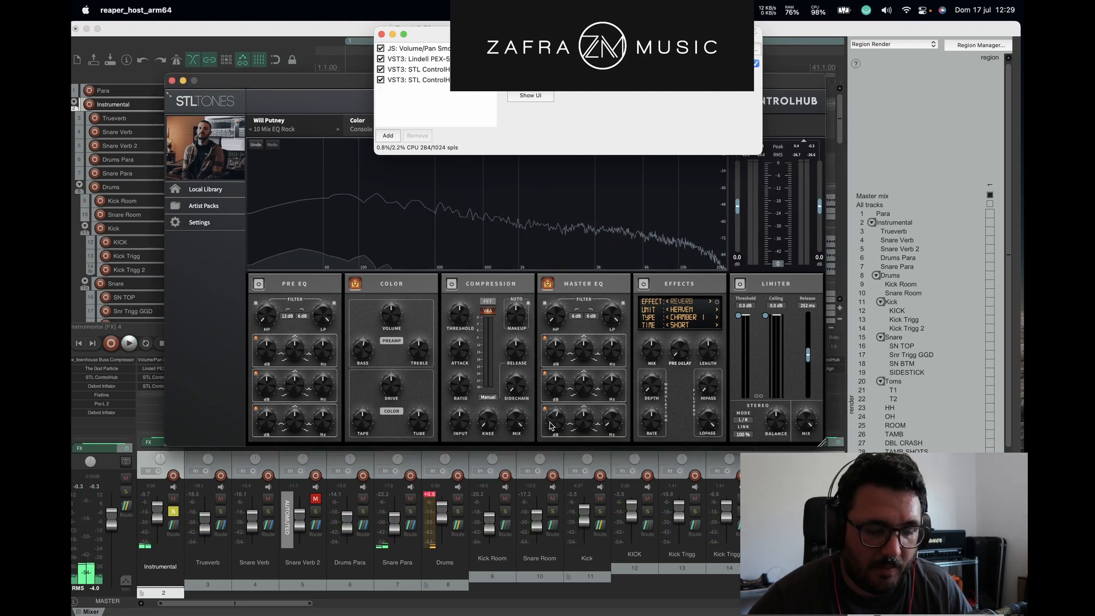
pyautogui.moveTo(609, 426)
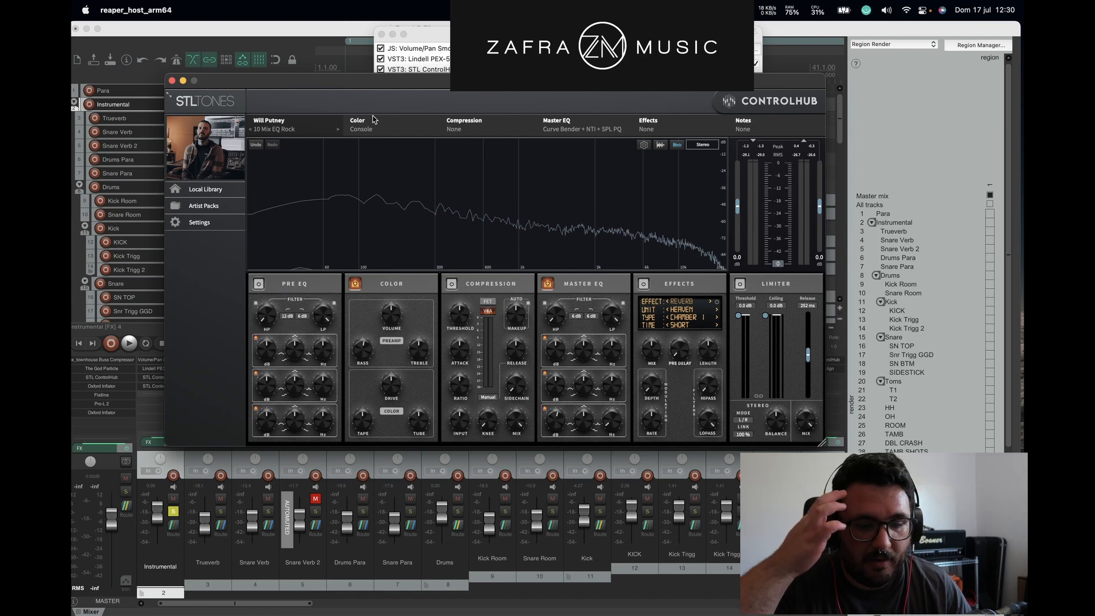
pyautogui.press('Escape')
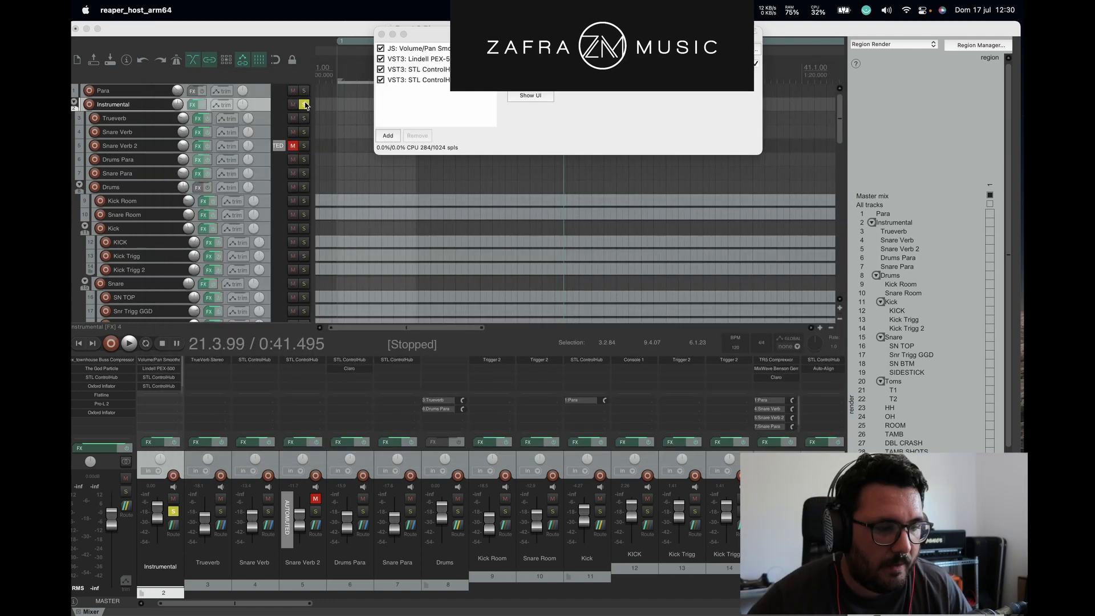
# Step: Move the solo from Instrumental to Para and audition the parallel track on its own, then stop playback
pyautogui.click(303, 104)
pyautogui.click(268, 91)
pyautogui.click(304, 91)
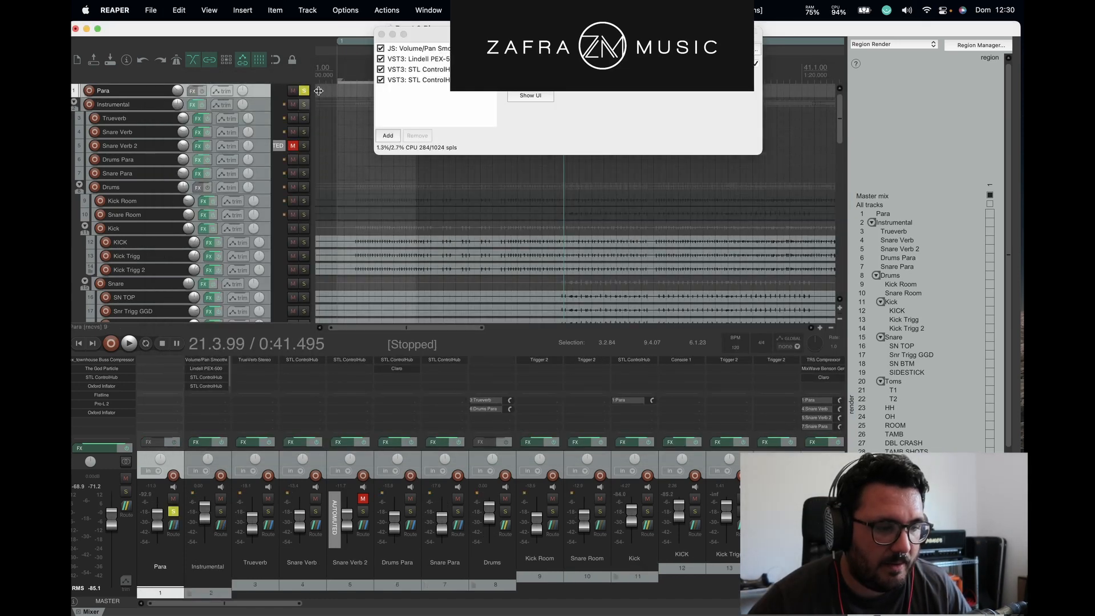
pyautogui.moveTo(435, 36); pyautogui.dragTo(221, 83)
pyautogui.press('space')
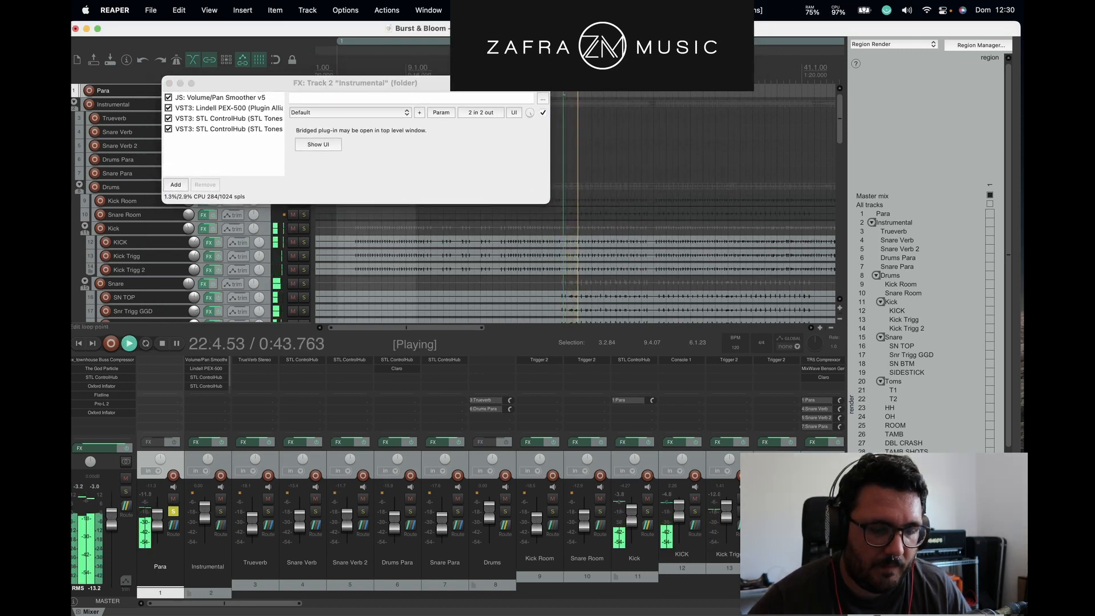
pyautogui.press('space')
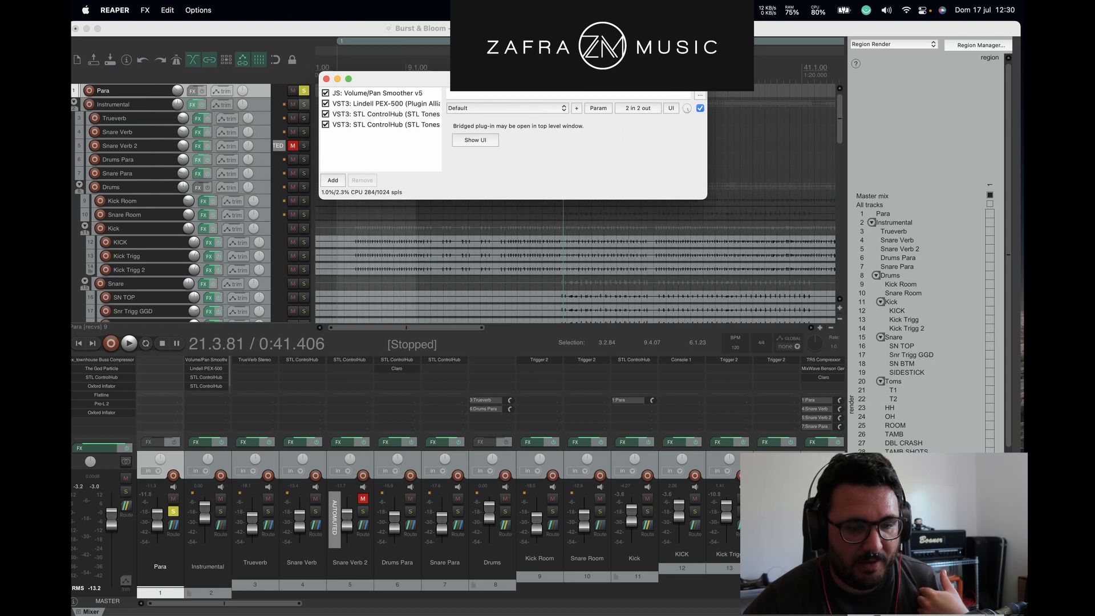
# Step: Close Instrumental's effects chain and remove the solo from Para
pyautogui.click(266, 232)
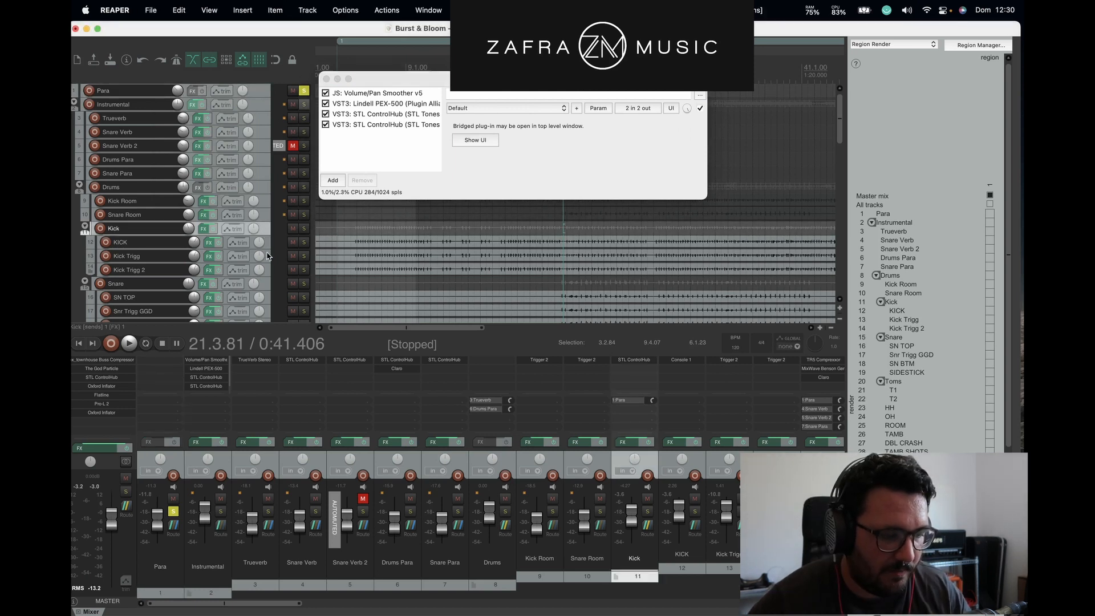
pyautogui.click(265, 282)
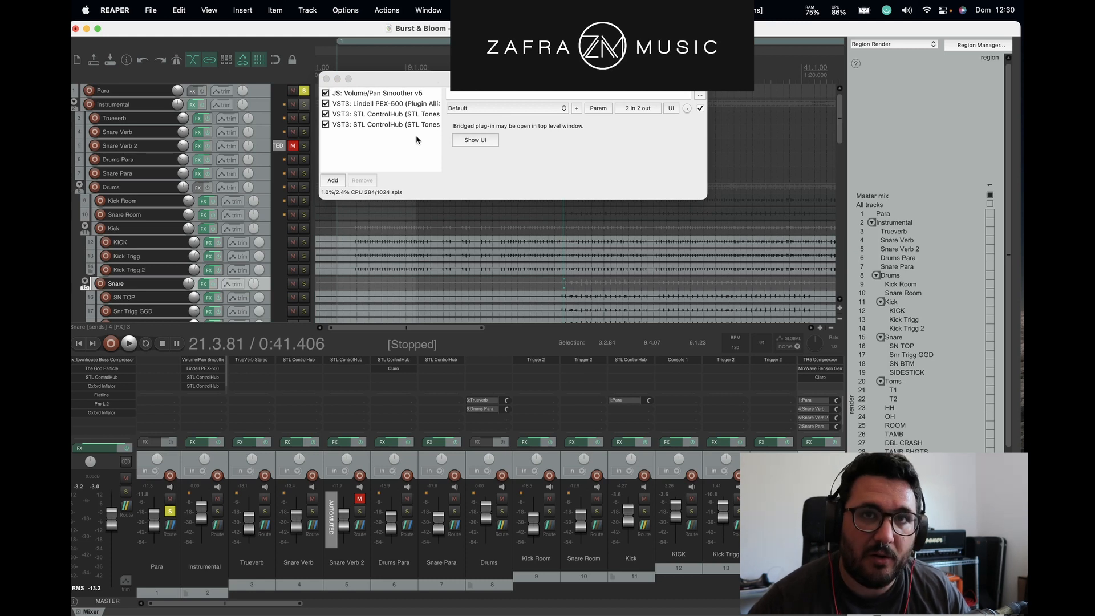
pyautogui.moveTo(513, 79); pyautogui.dragTo(523, 81)
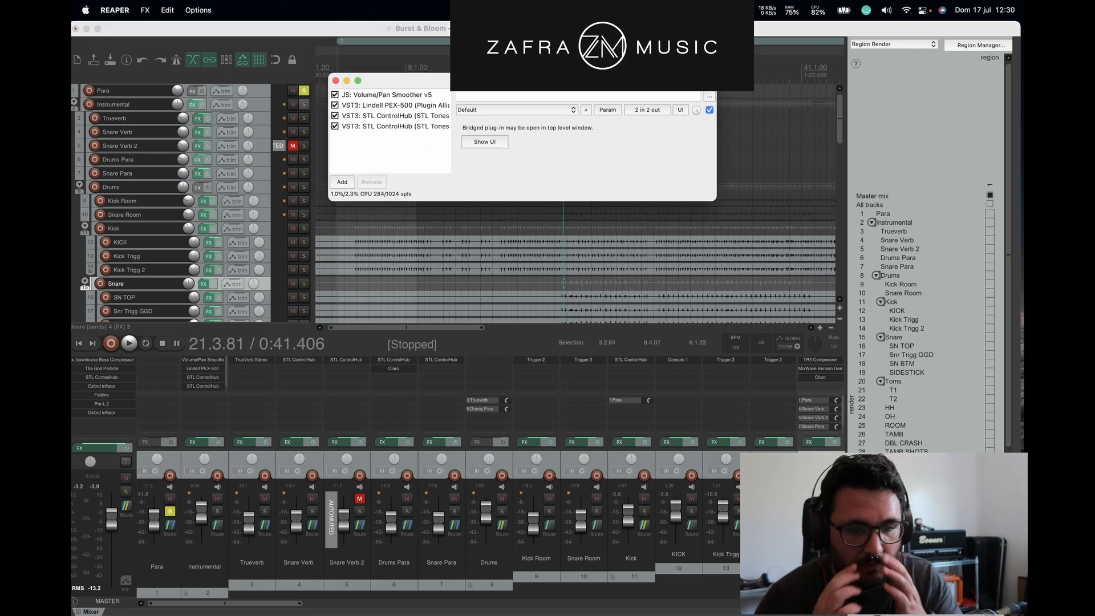
pyautogui.click(336, 80)
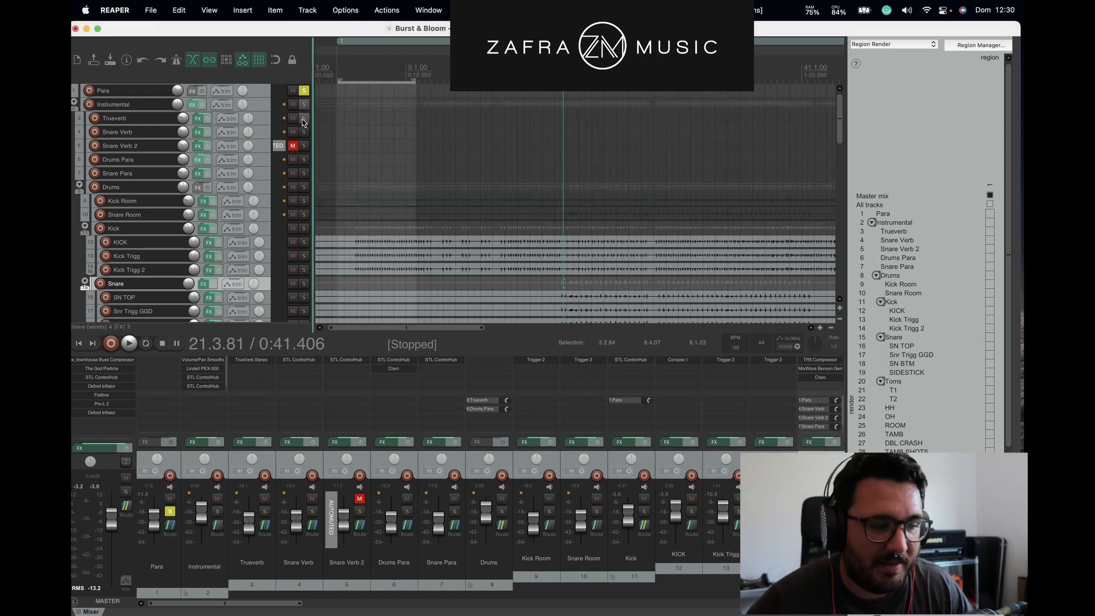
pyautogui.click(170, 512)
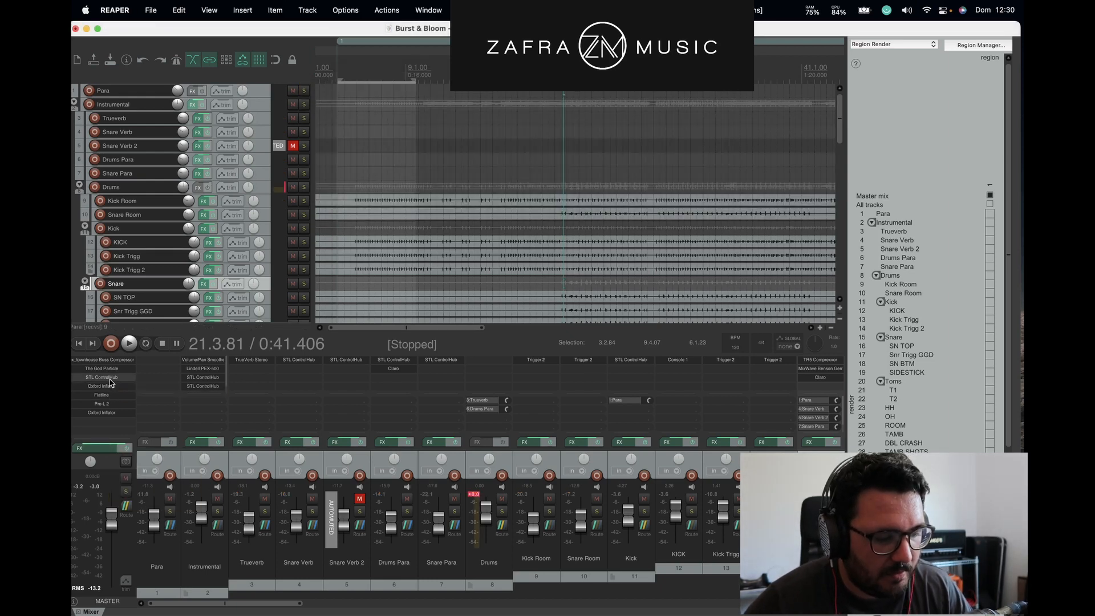
# Step: Open the master track's STL ControlHub and effects chain, and bypass STL ControlHub during playback
pyautogui.doubleClick(102, 377)
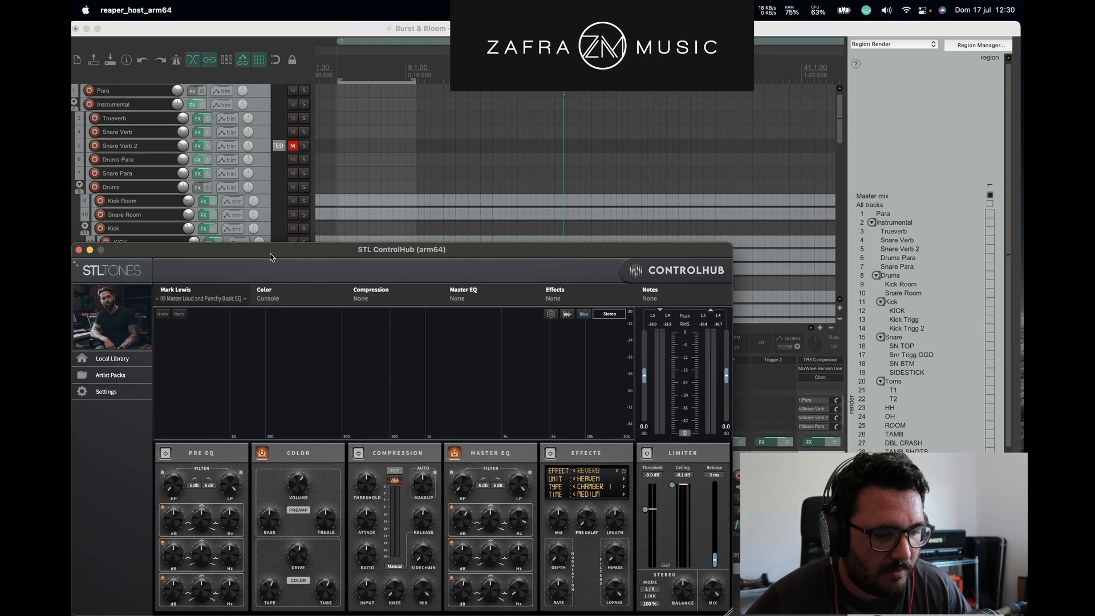
pyautogui.moveTo(270, 257); pyautogui.dragTo(468, 111)
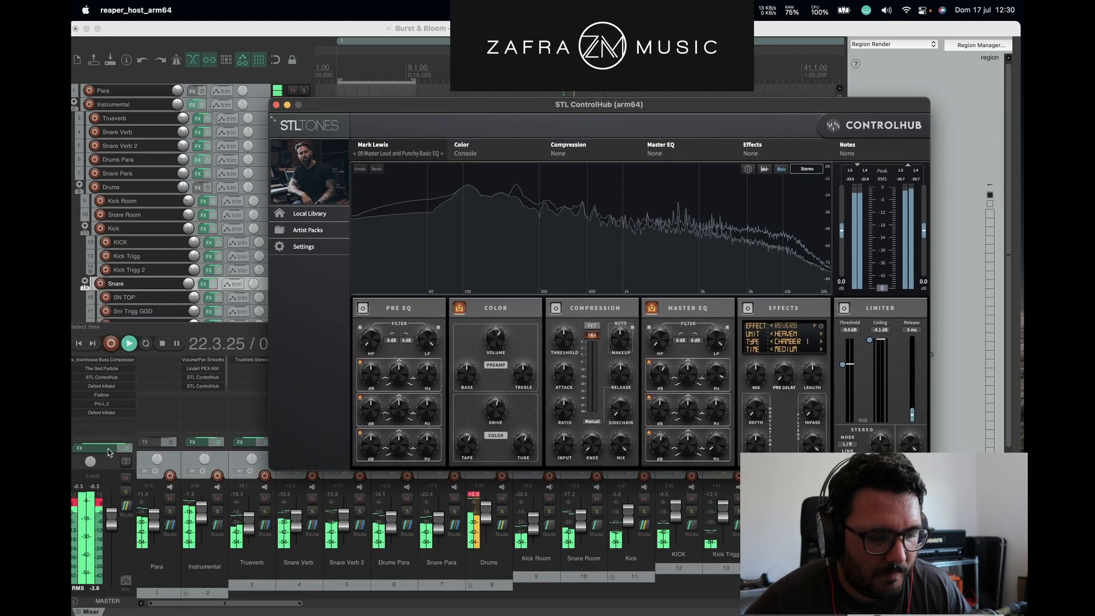
pyautogui.click(108, 449)
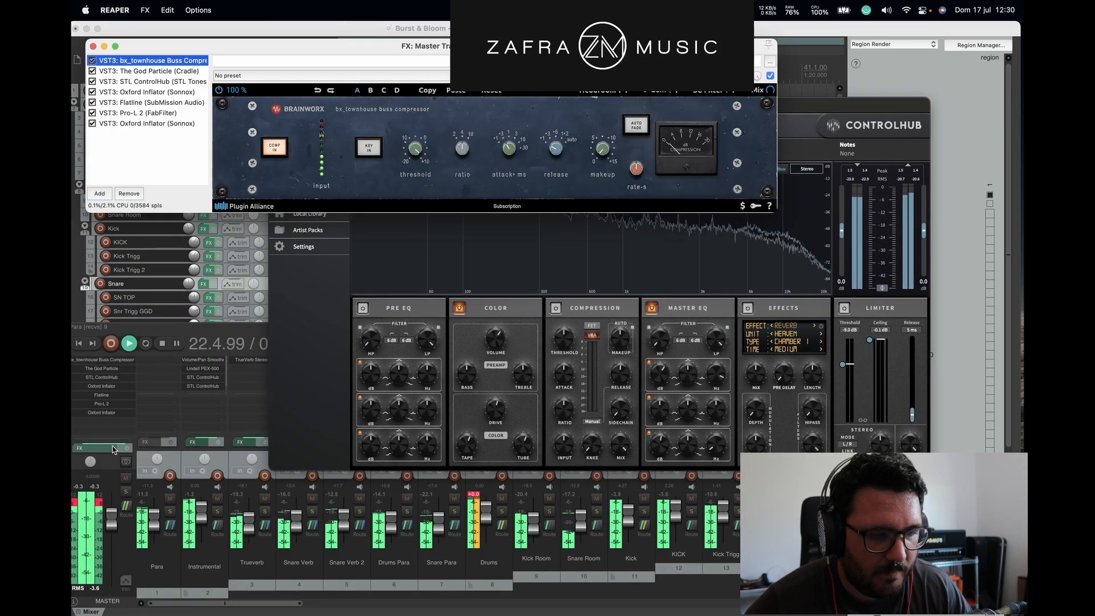
pyautogui.click(91, 82)
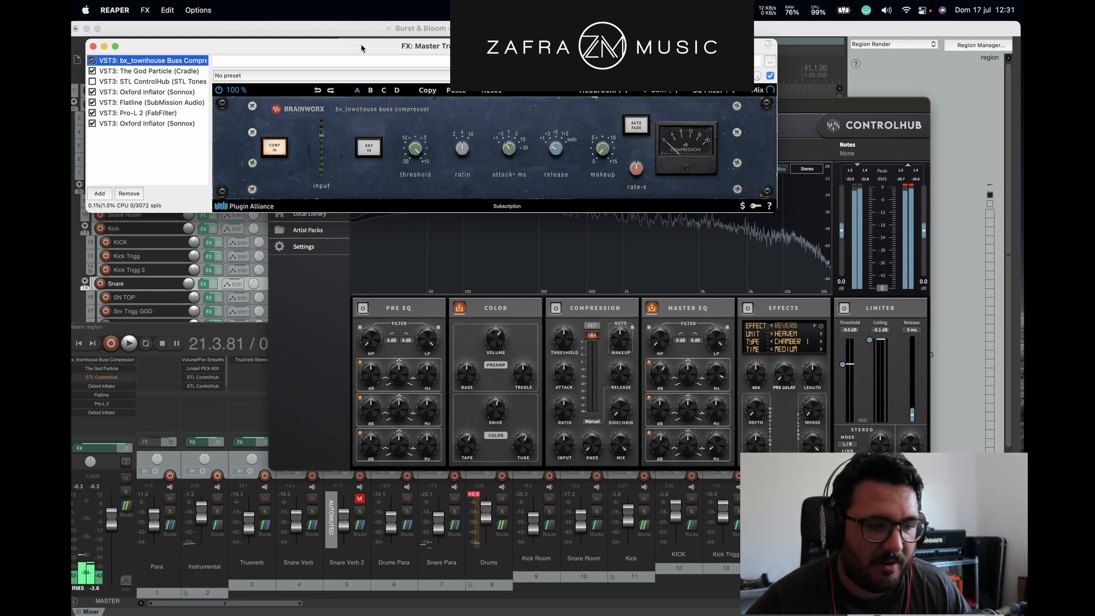
# Step: View the Mark Lewis Mix Bus/Master presets in the master's STL ControlHub and reposition its window
pyautogui.click(842, 116)
pyautogui.click(395, 161)
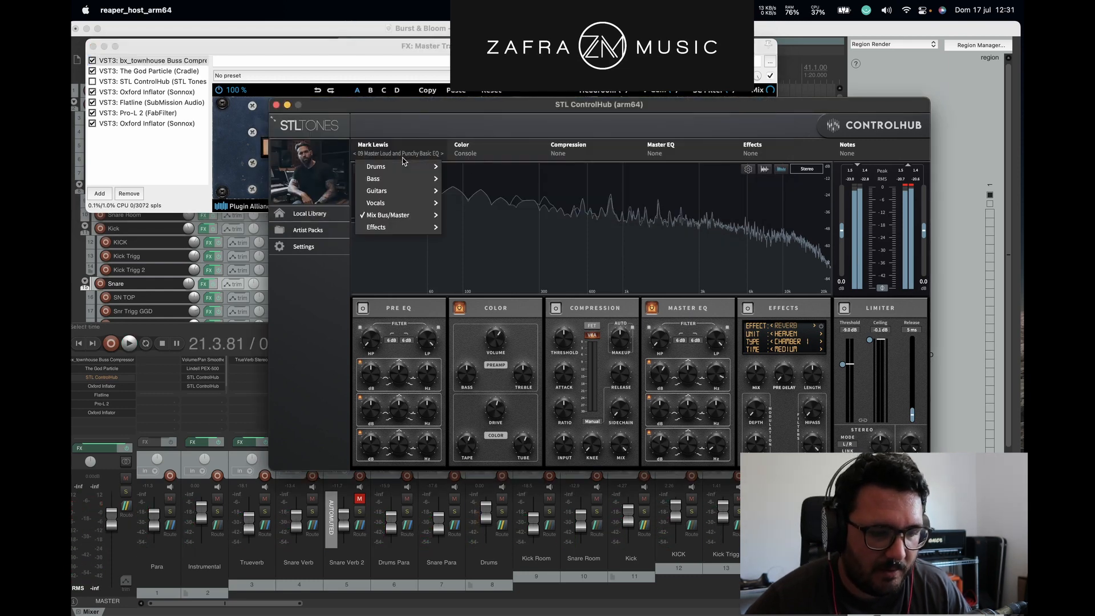
pyautogui.moveTo(406, 217)
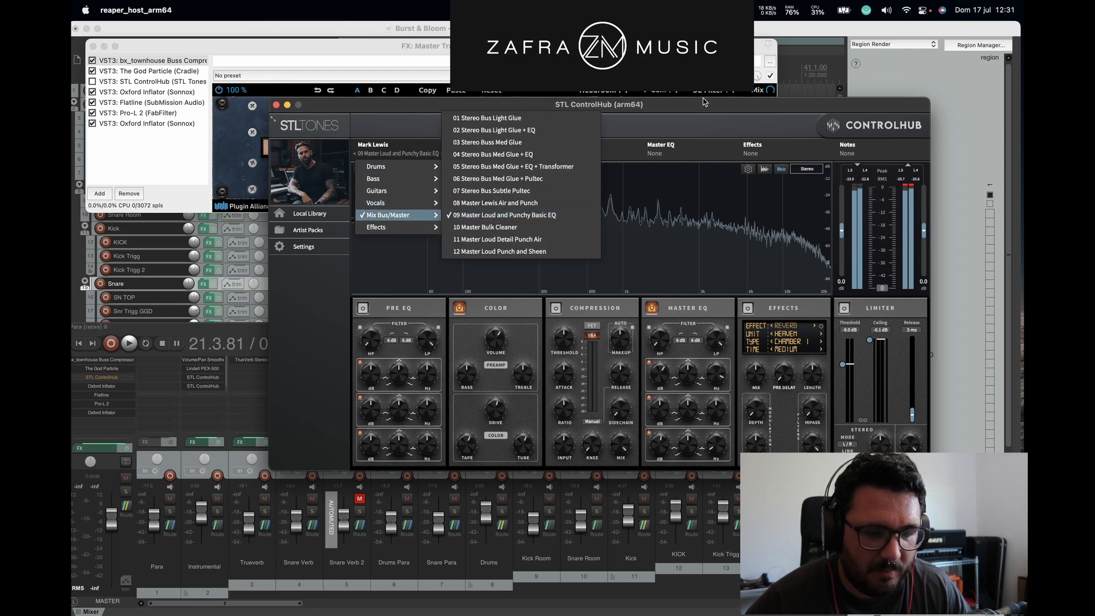
pyautogui.click(627, 130)
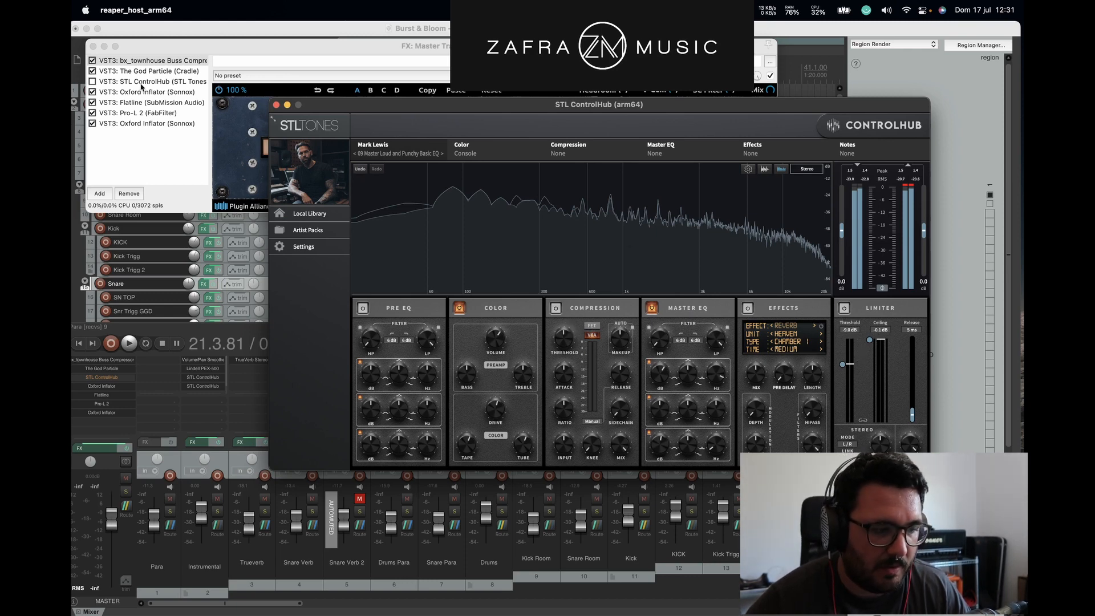
pyautogui.moveTo(324, 113); pyautogui.dragTo(321, 72)
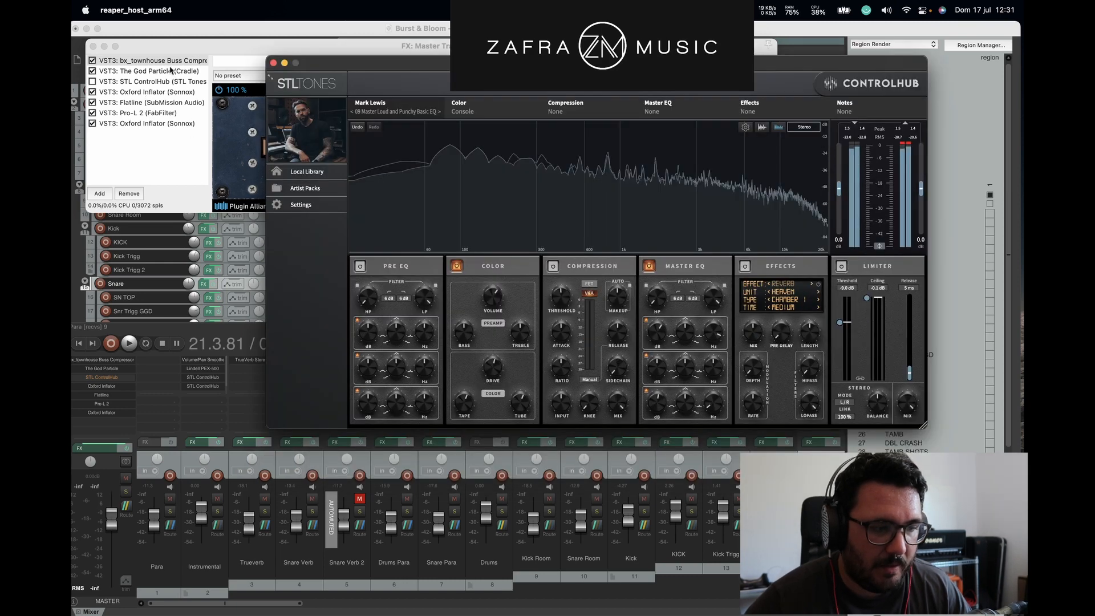
# Step: Play the mix and toggle the master's STL ControlHub on and off to compare, leaving it enabled and stopping playback
pyautogui.click(255, 29)
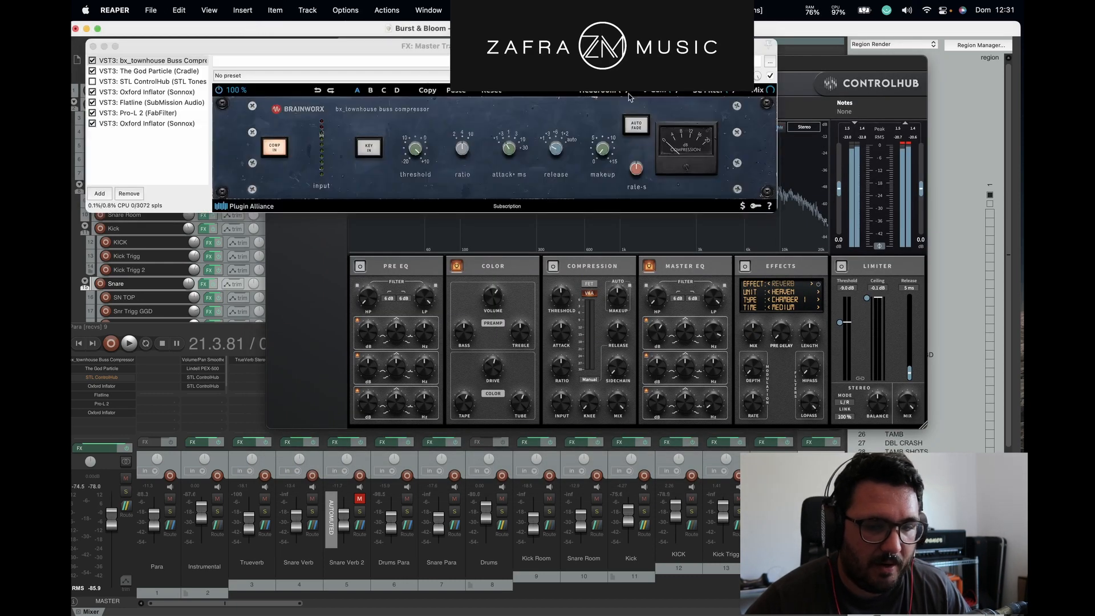
pyautogui.click(796, 67)
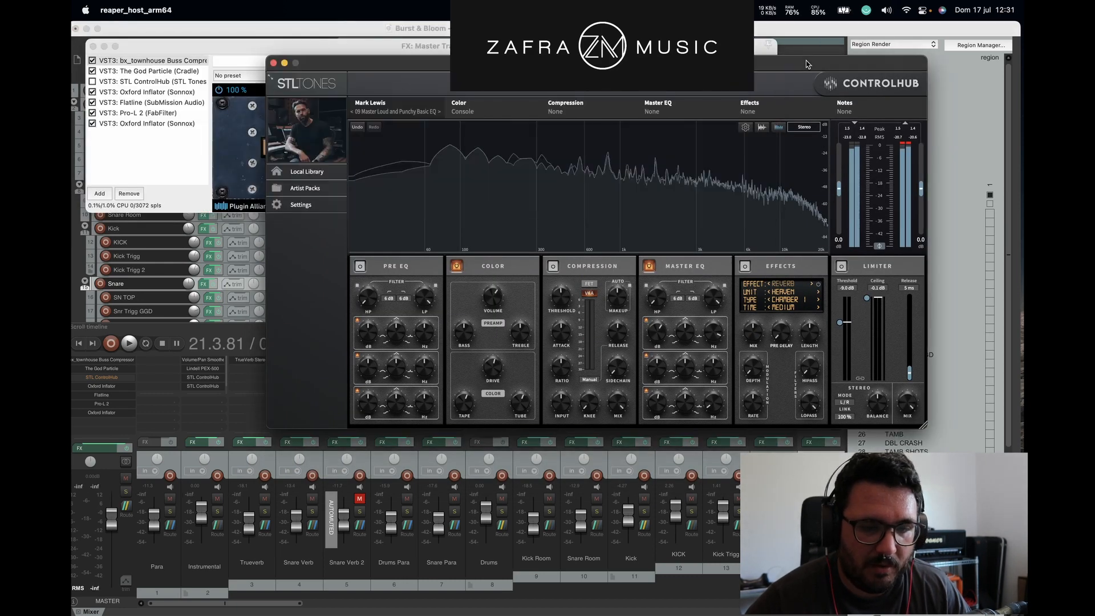
pyautogui.click(374, 28)
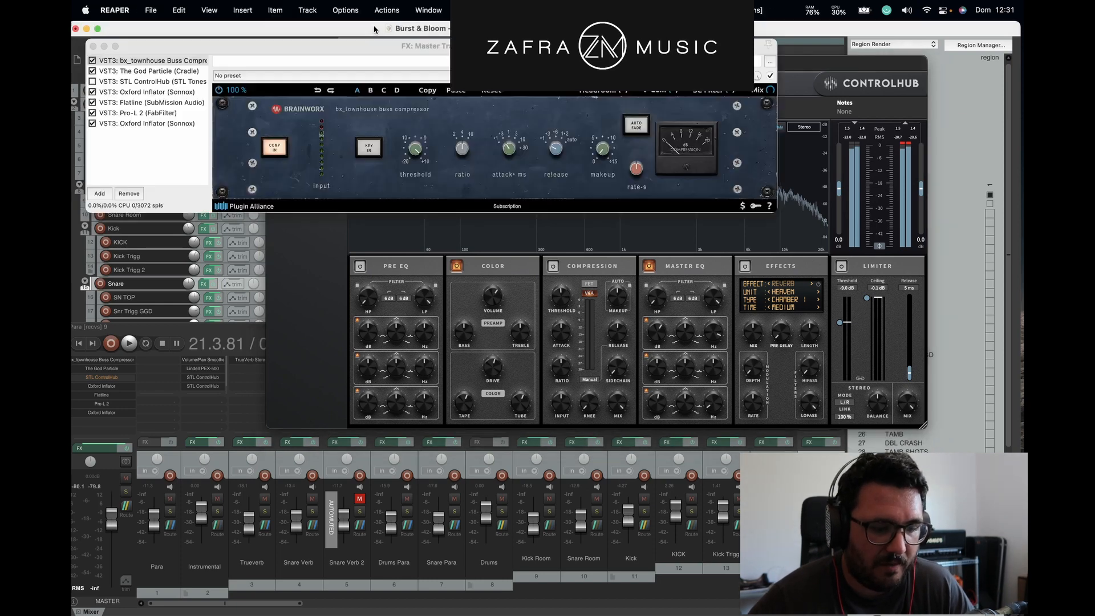
pyautogui.press('space')
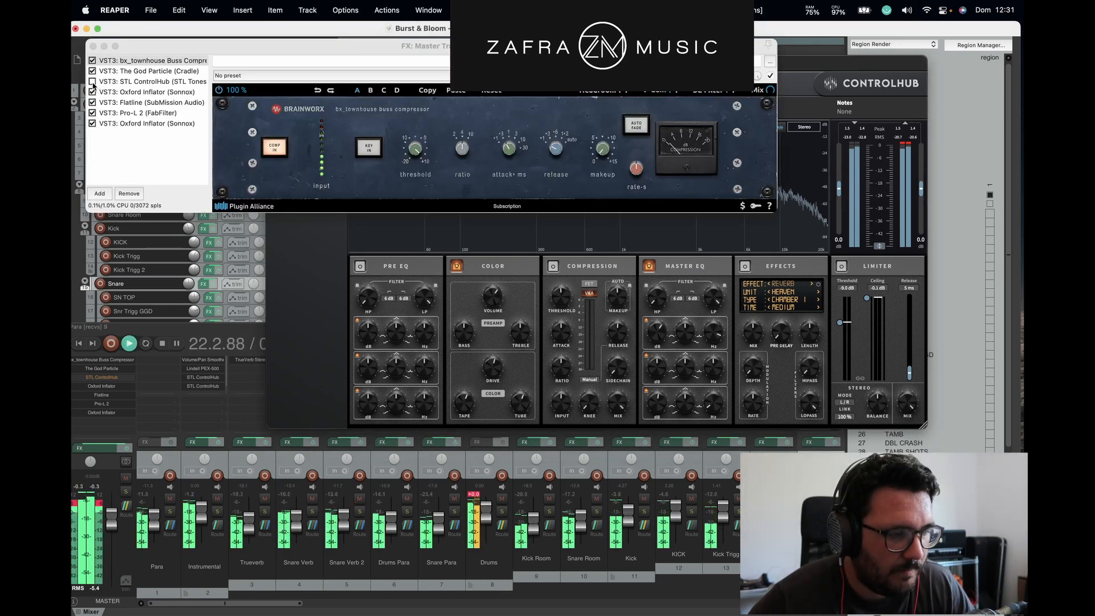
pyautogui.click(93, 82)
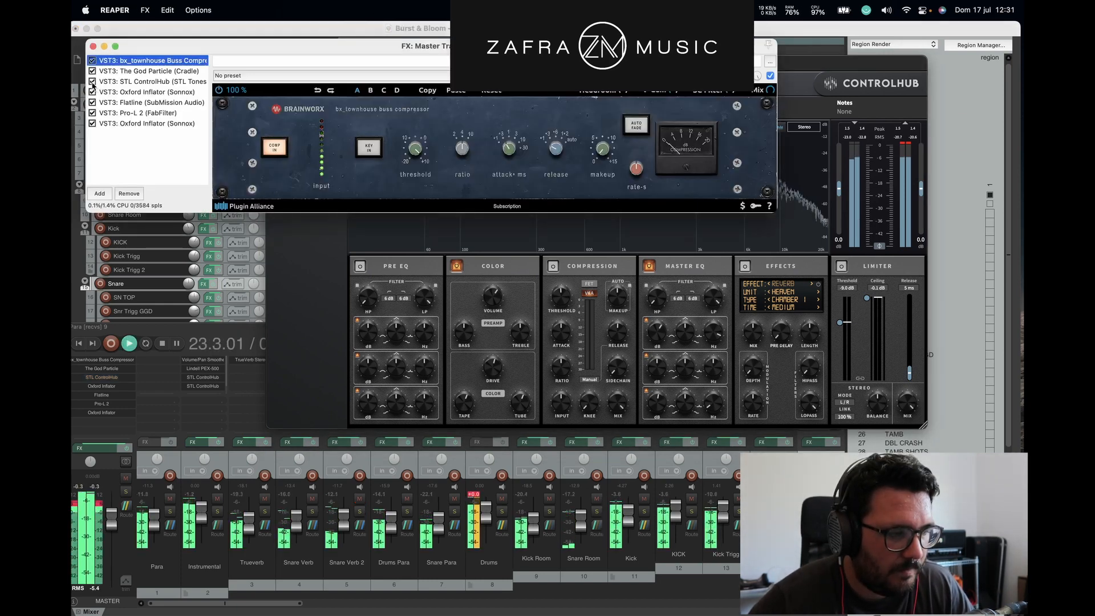
pyautogui.click(93, 82)
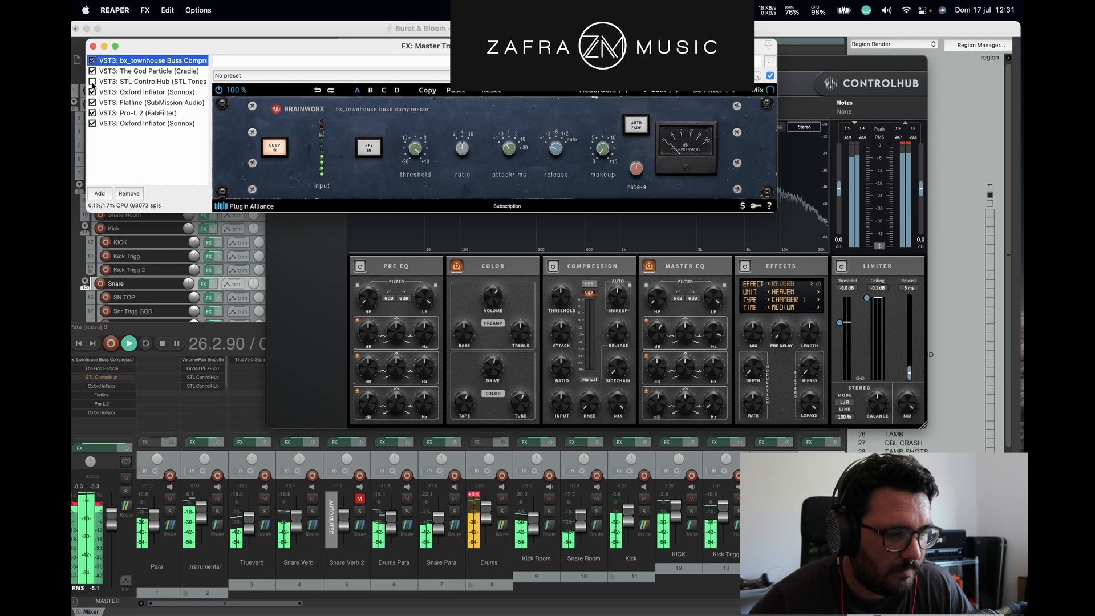
pyautogui.click(92, 82)
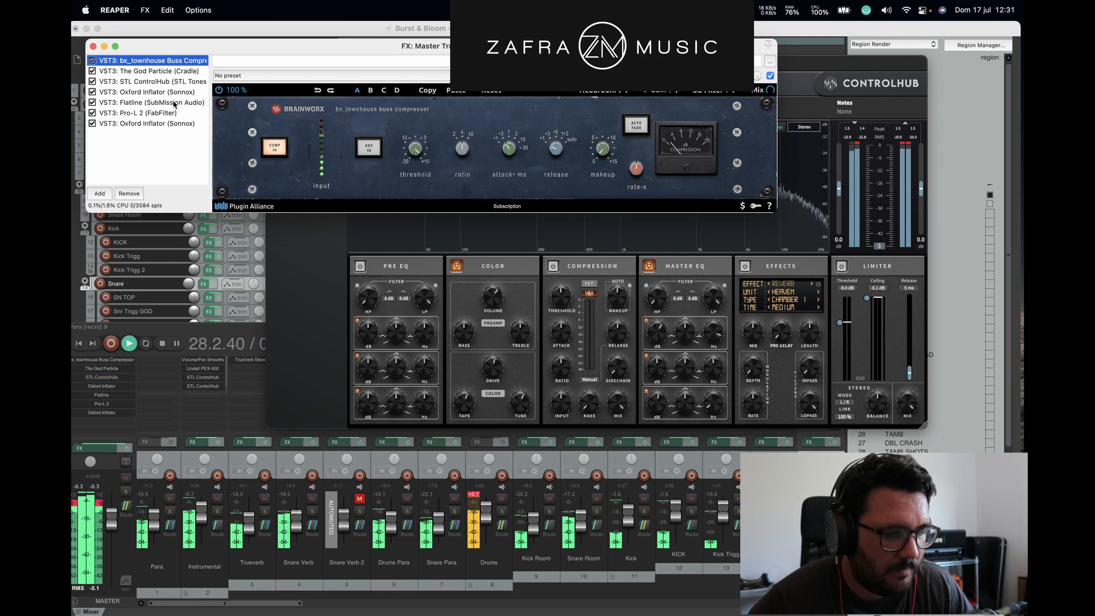
pyautogui.press('space')
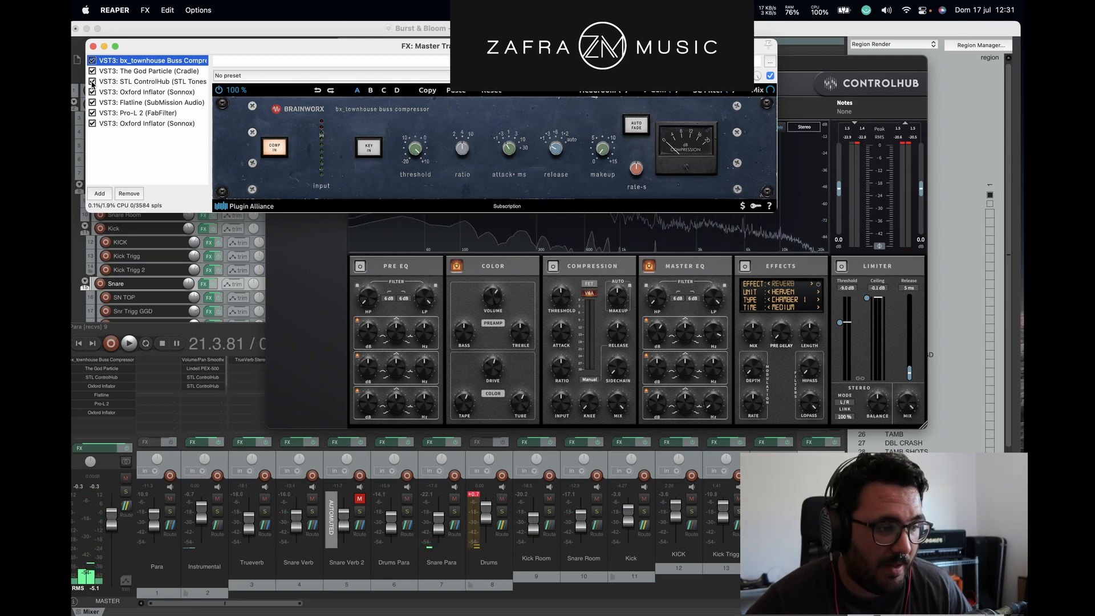
# Step: Close the STL ControlHub window and the master's effects chain, and stop playback
pyautogui.click(813, 69)
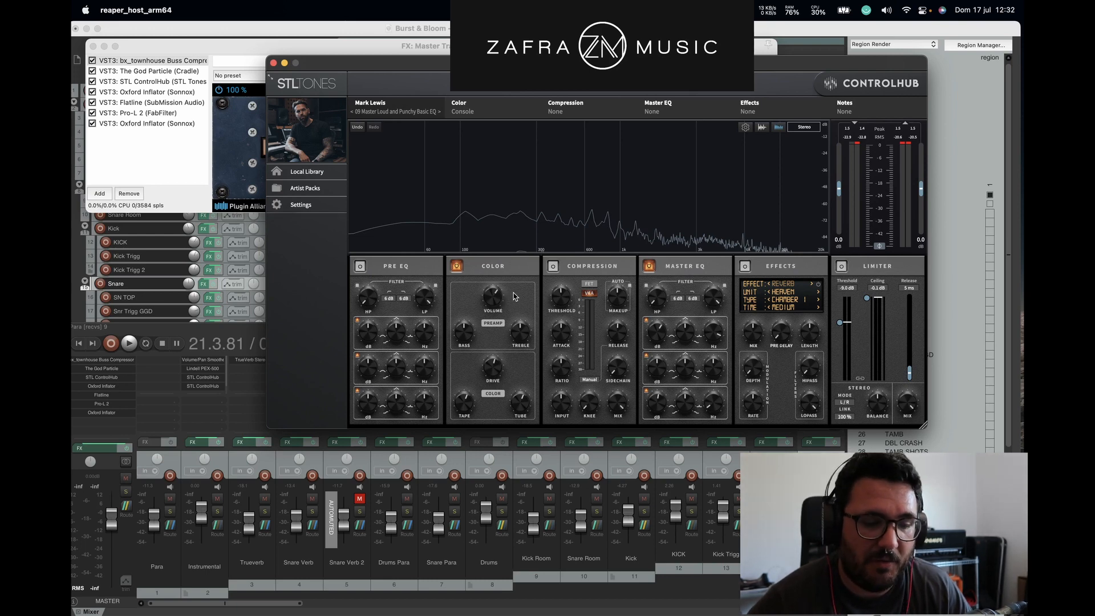
pyautogui.click(274, 63)
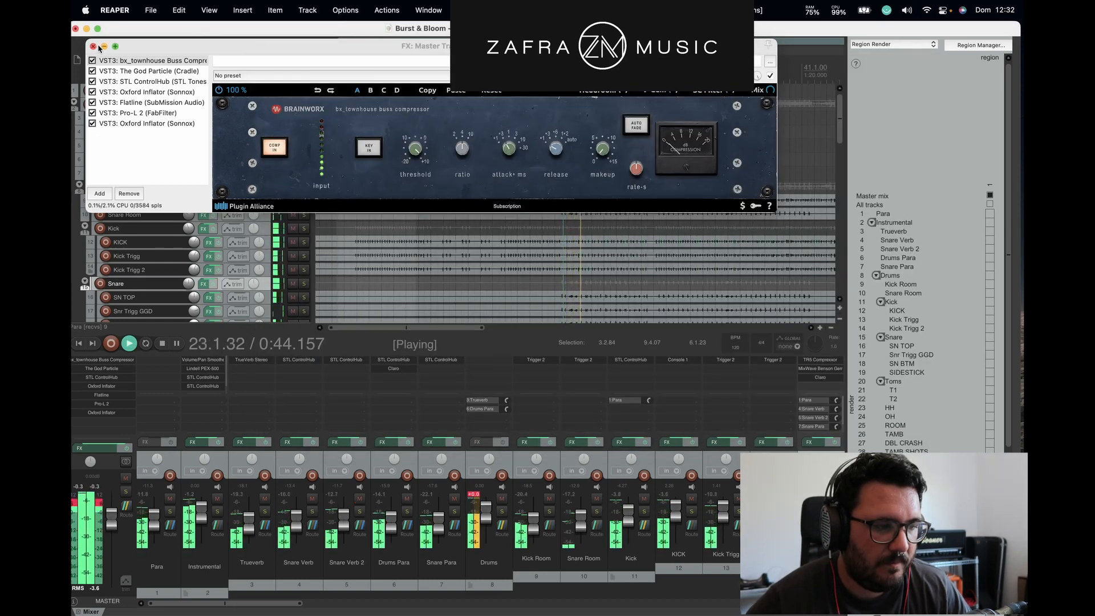
pyautogui.click(94, 47)
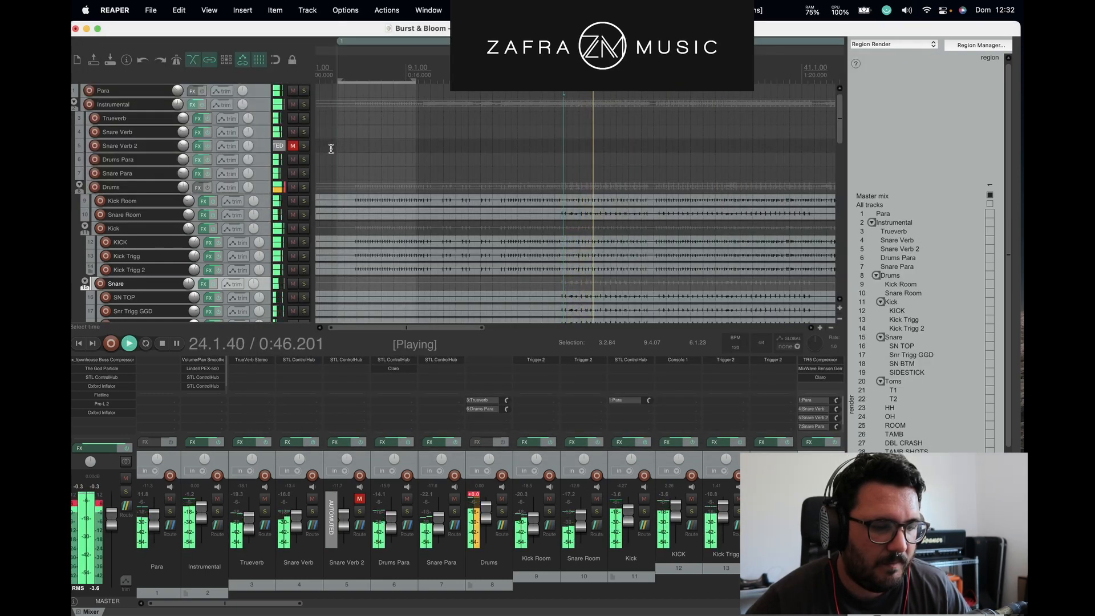
pyautogui.press('space')
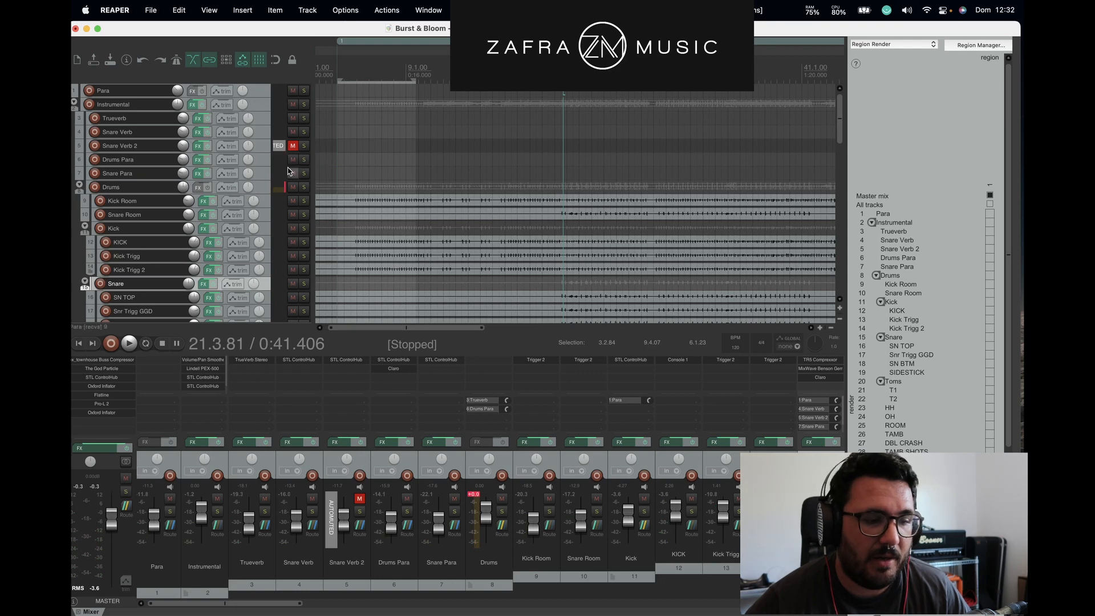
# Step: Audition the full mix with all track and master effects bypassed and with them re-enabled, and stop playback
pyautogui.scroll(-5, 288, 171)
pyautogui.scroll(5, 289, 171)
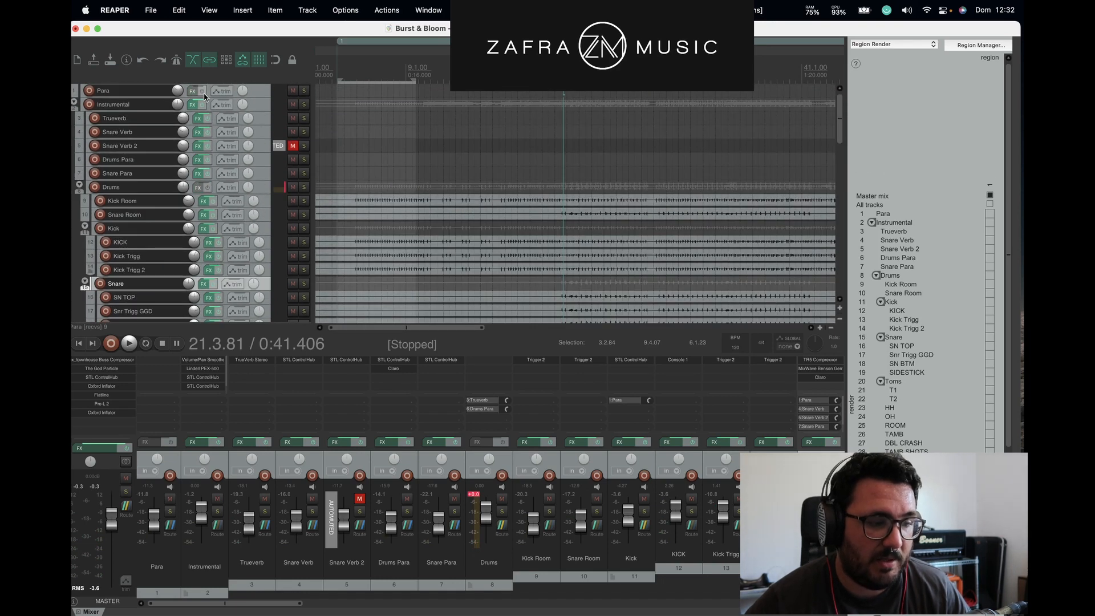
pyautogui.press('space')
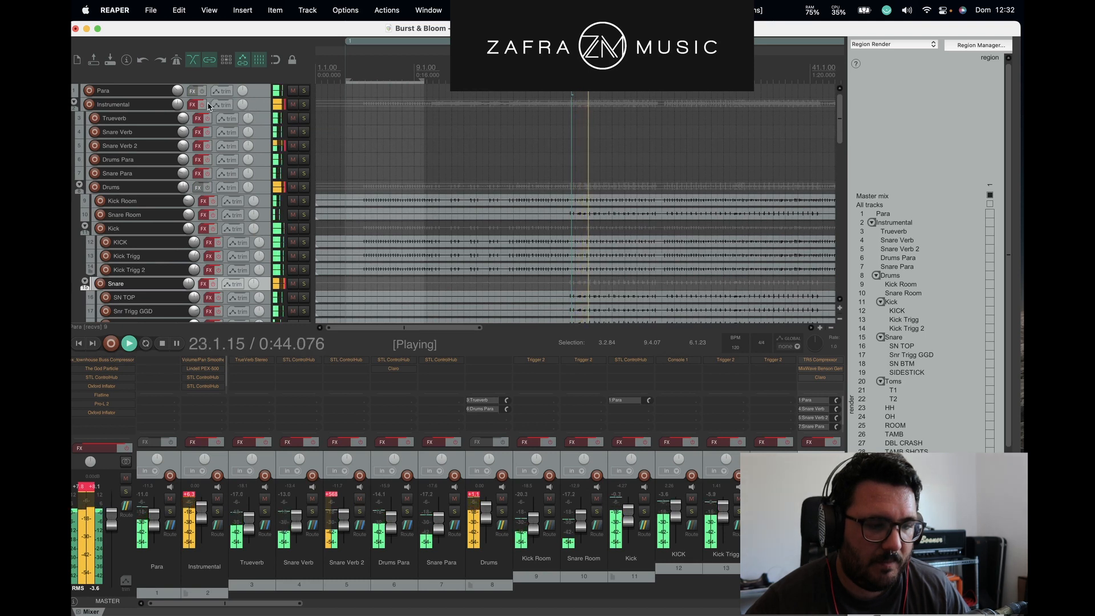
pyautogui.scroll(-1, 210, 106)
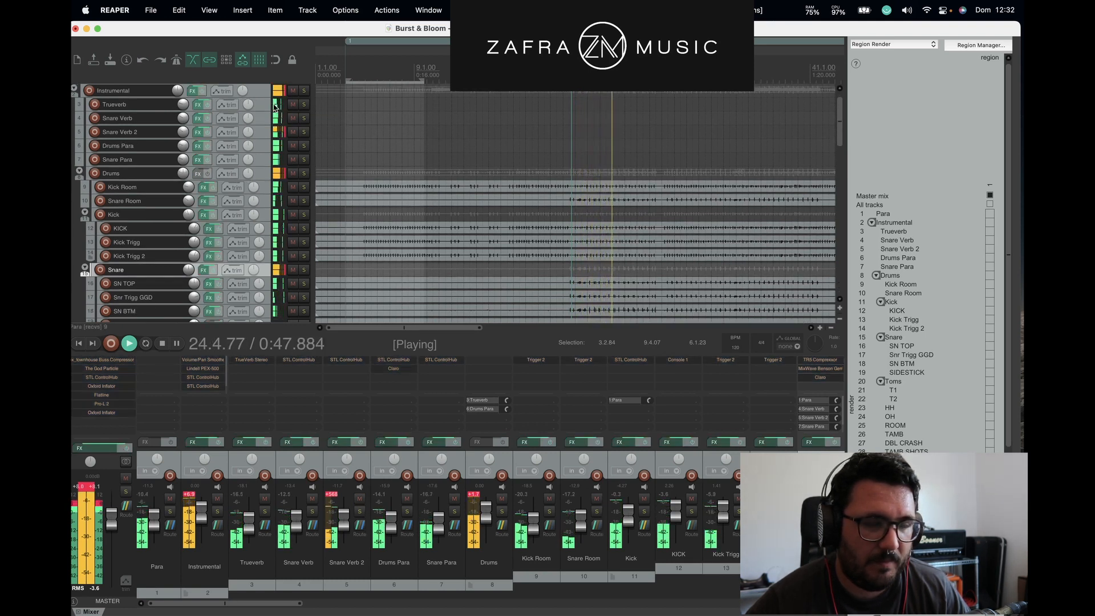
pyautogui.press('space')
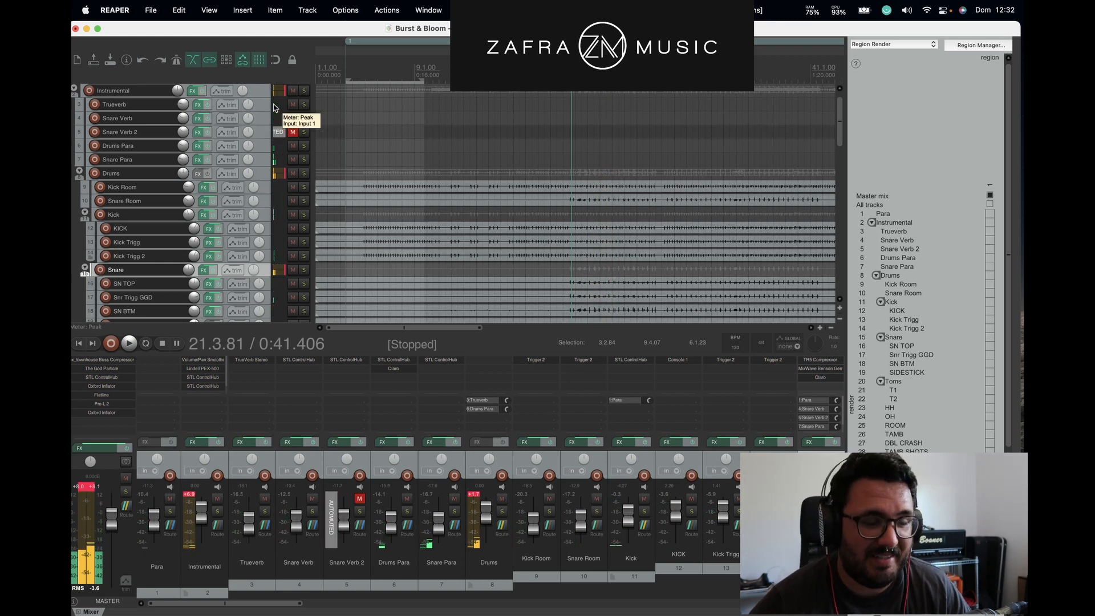